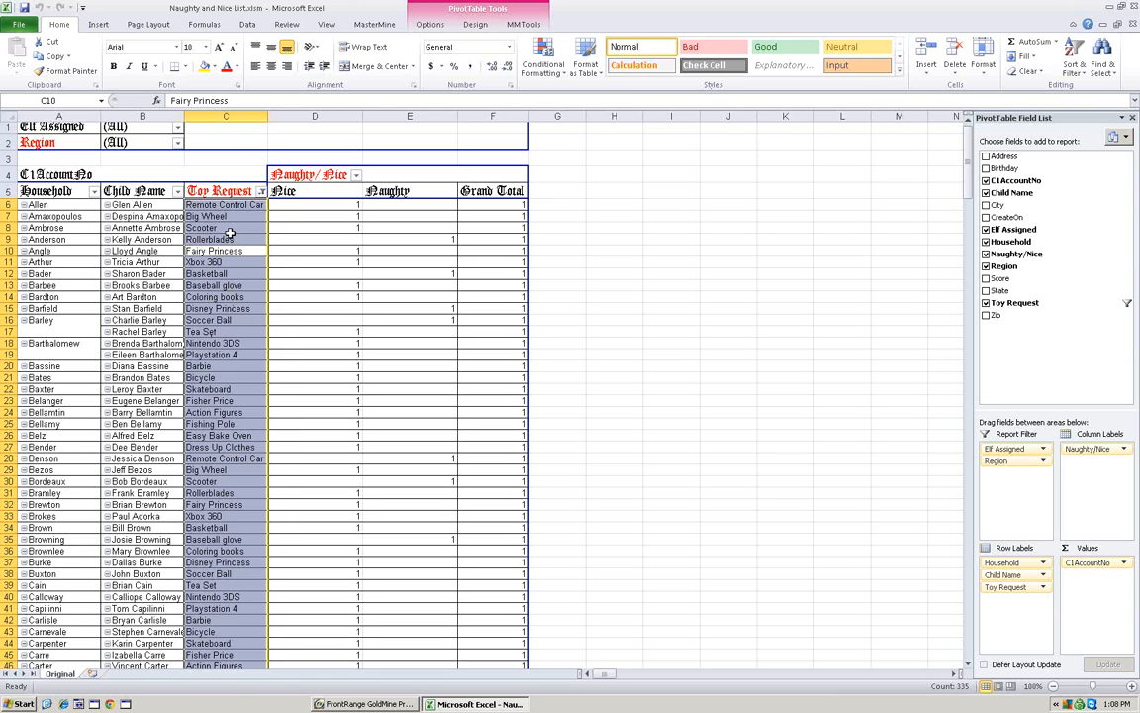
Examine the pivot table's toy requests, Naughty/Nice column headings and the row-label area with households and children
{"action": "left_click", "coordinate": [230, 229]}
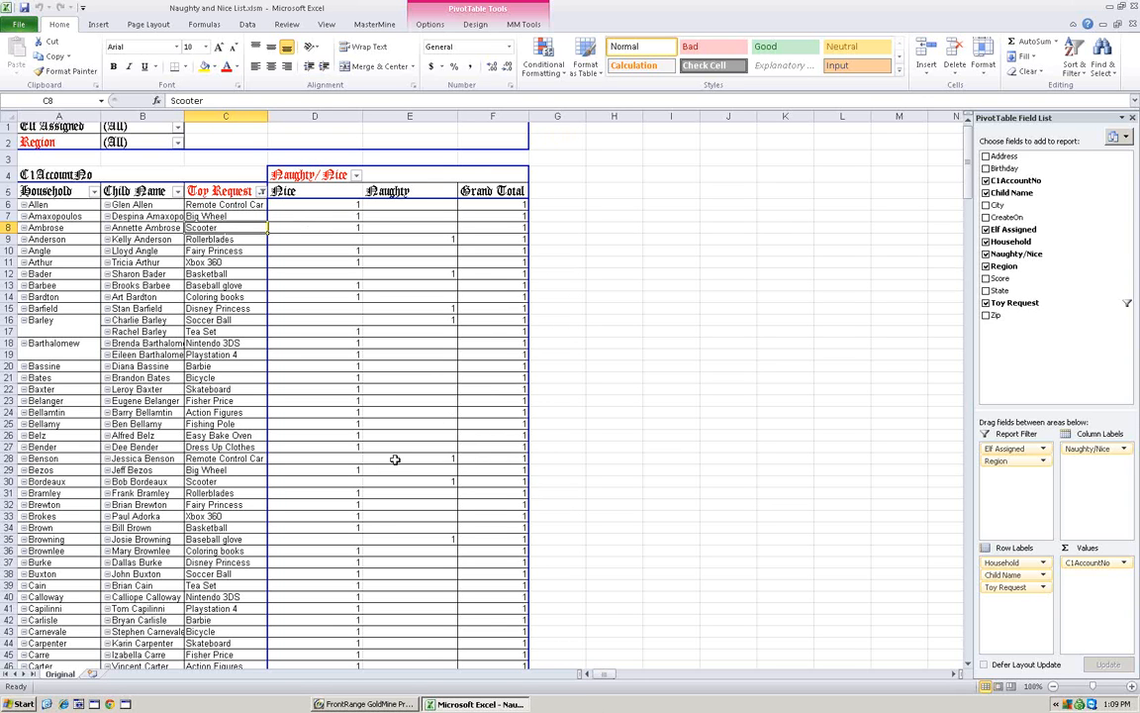
{"action": "mouse_move", "coordinate": [402, 463]}
{"action": "mouse_move", "coordinate": [294, 269]}
{"action": "left_click", "coordinate": [327, 227]}
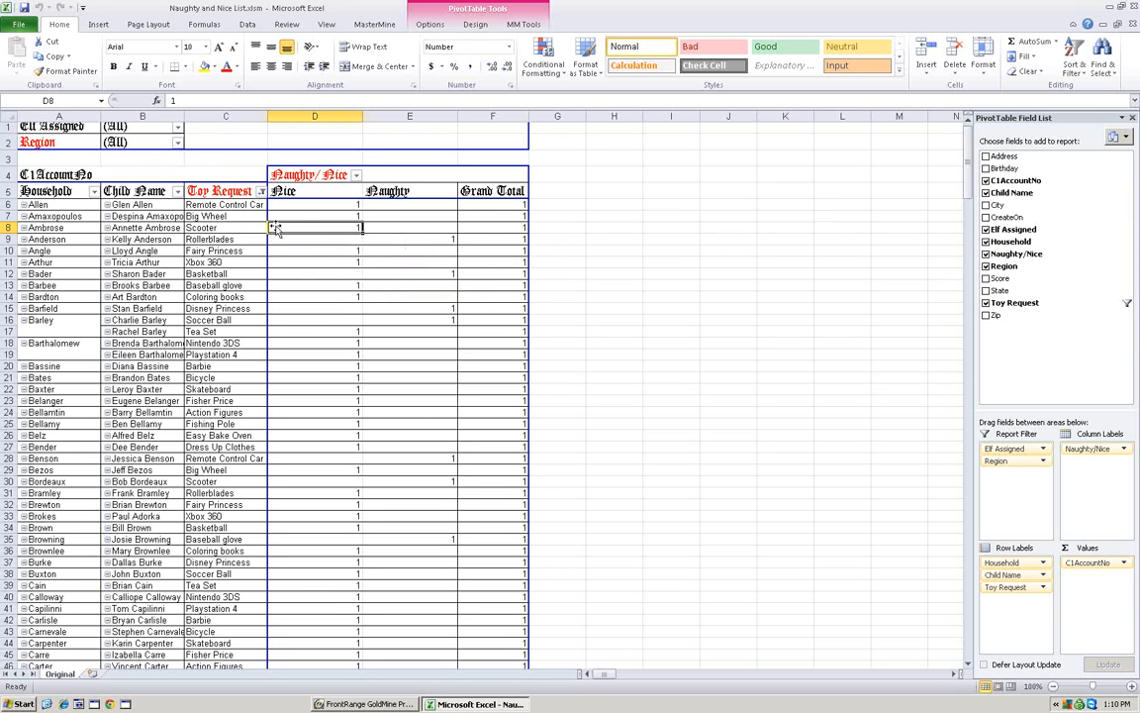
{"action": "left_click", "coordinate": [222, 217]}
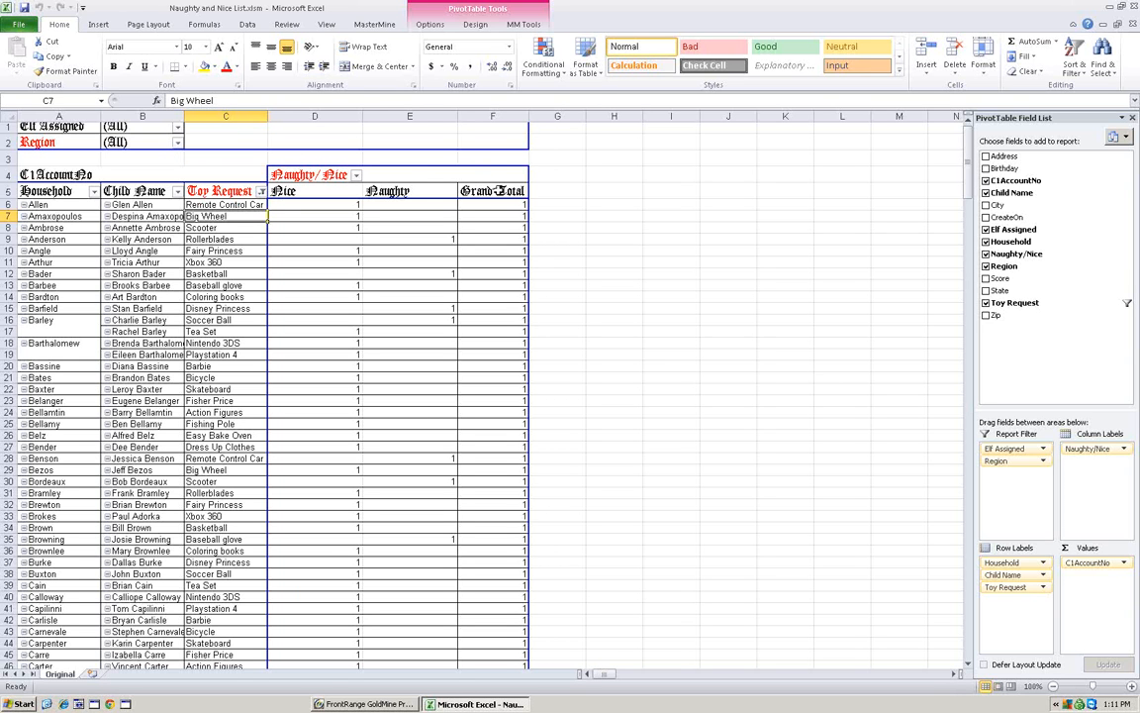
{"action": "left_click_drag", "start_coordinate": [498, 191], "coordinate": [318, 175]}
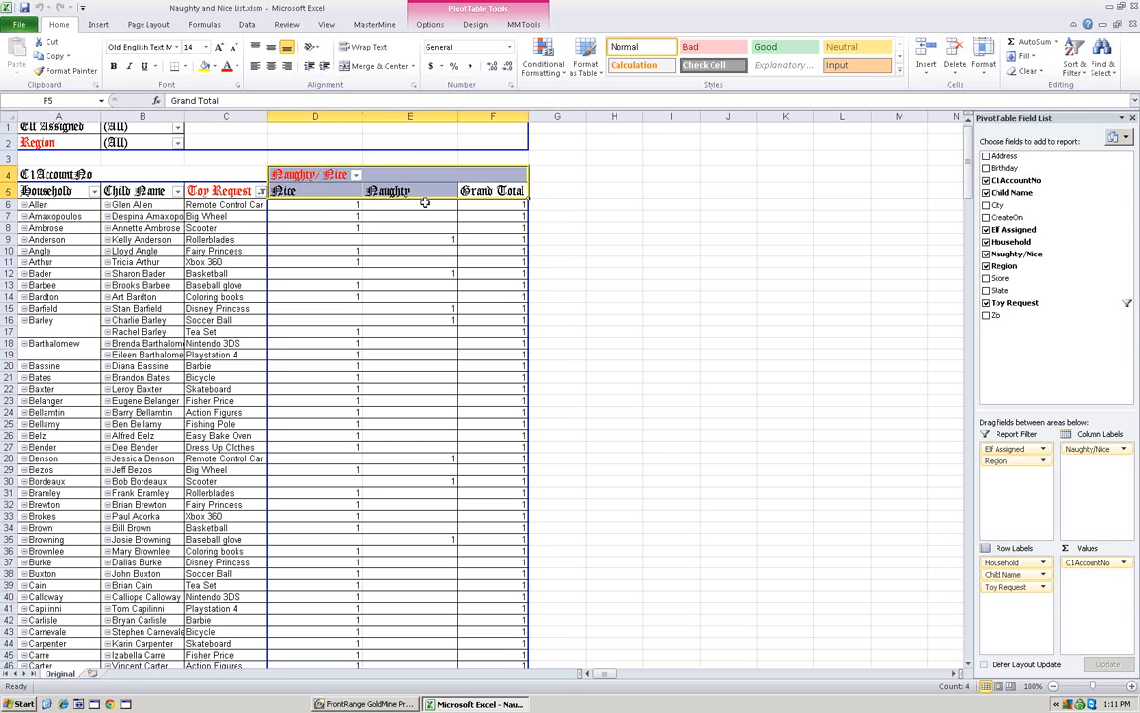
{"action": "left_click", "coordinate": [323, 194]}
{"action": "left_click", "coordinate": [399, 192]}
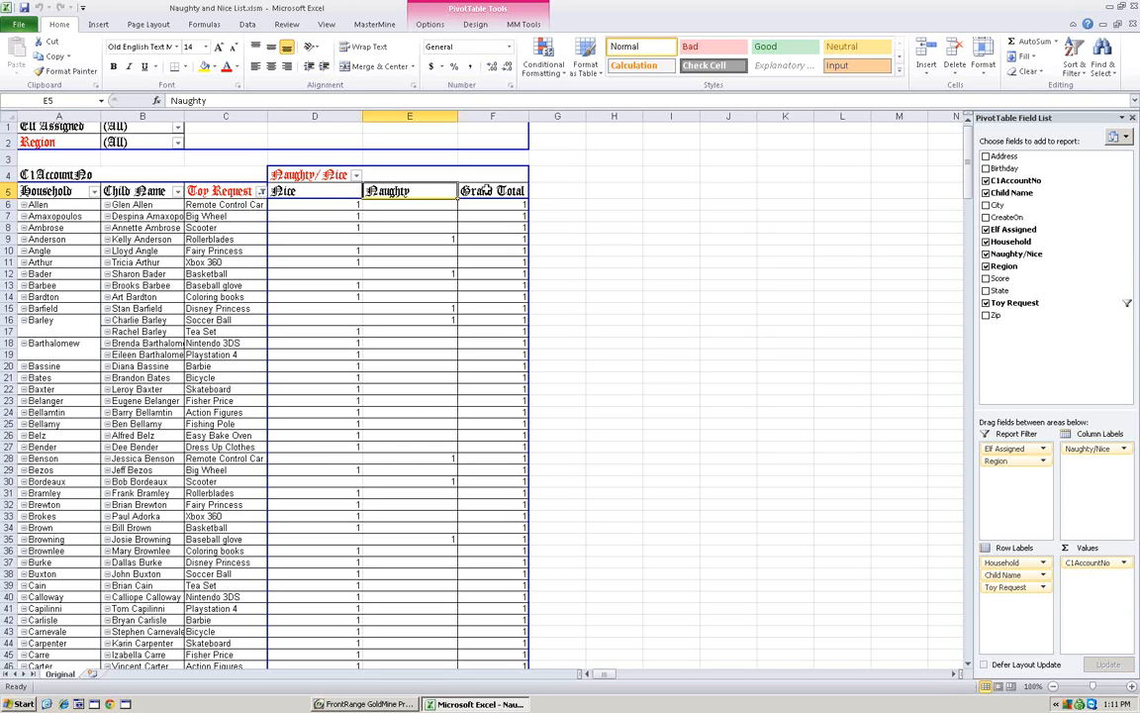
{"action": "key", "text": "Right"}
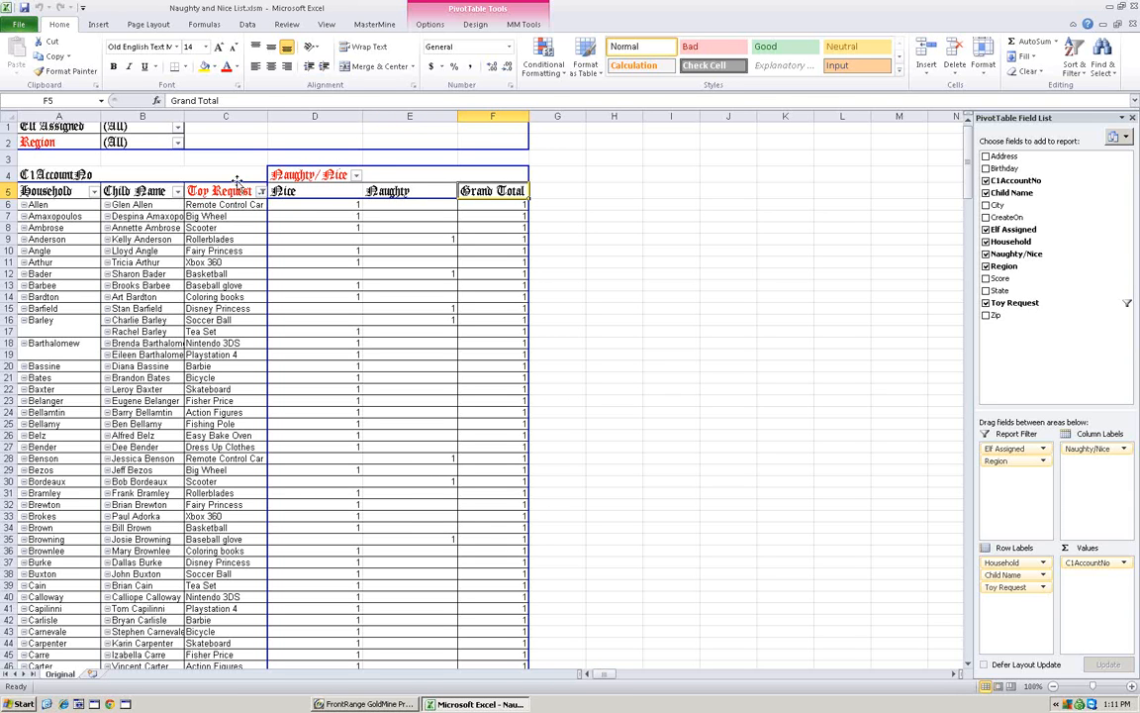
{"action": "mouse_move", "coordinate": [214, 195]}
{"action": "left_mouse_down"}
{"action": "mouse_move", "coordinate": [52, 188]}
{"action": "mouse_move", "coordinate": [220, 196]}
{"action": "left_mouse_up"}
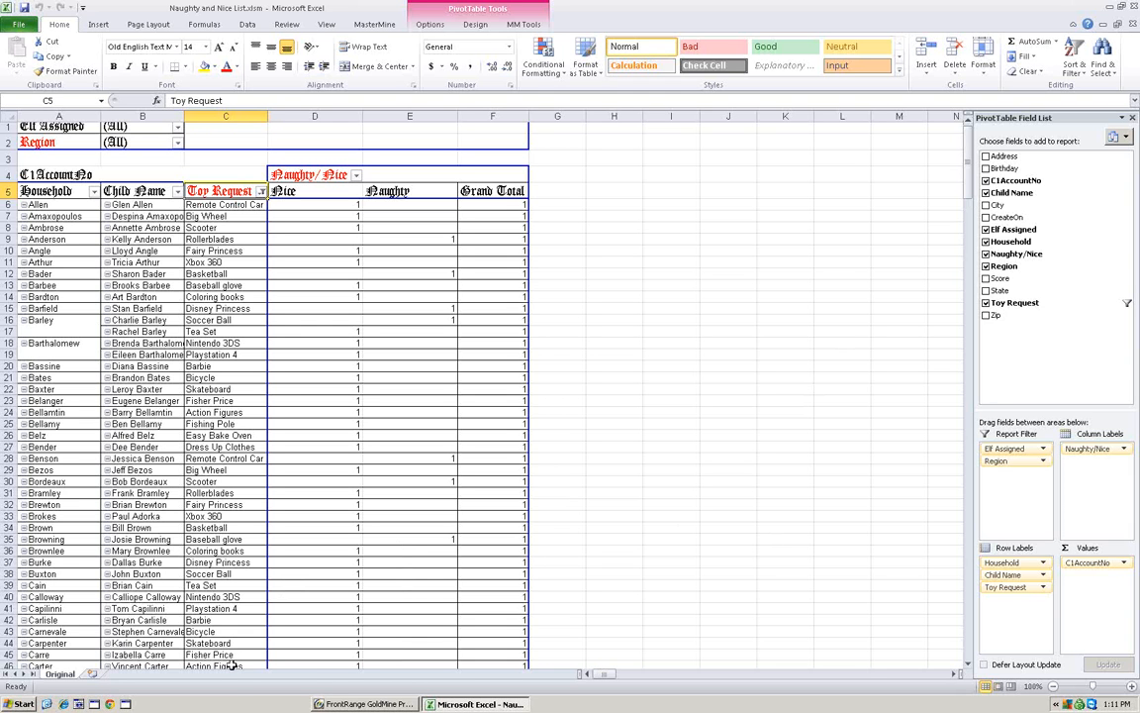
{"action": "mouse_move", "coordinate": [231, 667]}
{"action": "left_mouse_down"}
{"action": "mouse_move", "coordinate": [213, 515]}
{"action": "mouse_move", "coordinate": [40, 240]}
{"action": "mouse_move", "coordinate": [38, 174]}
{"action": "left_mouse_up"}
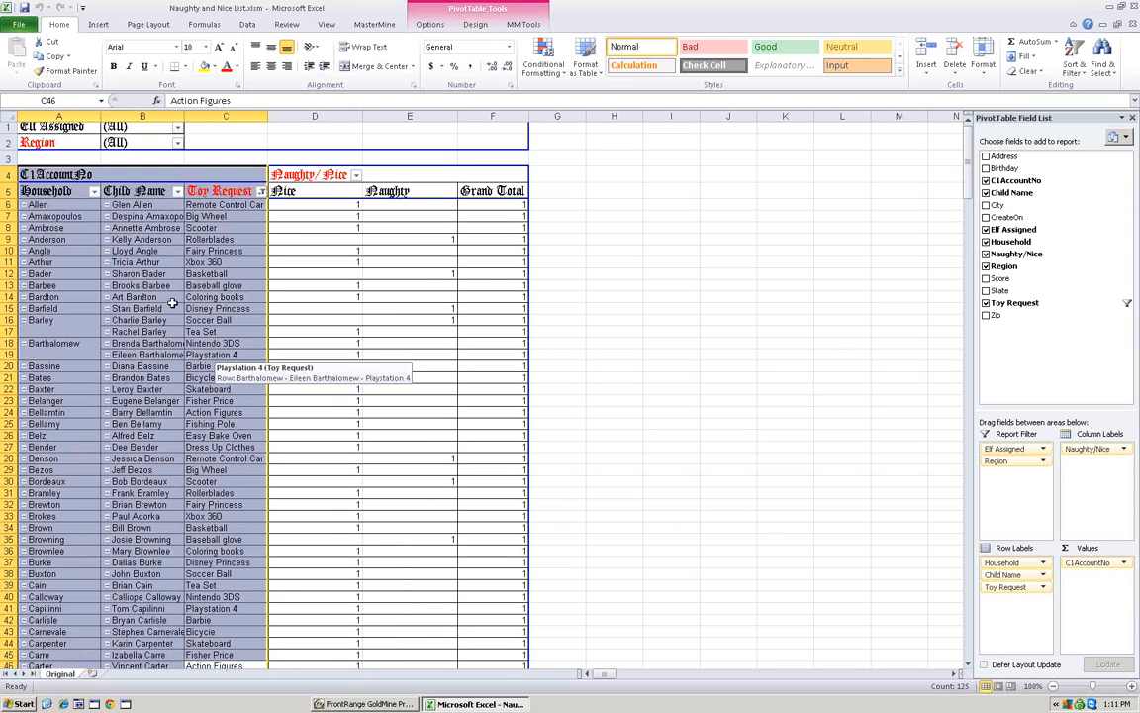
Filter the pivot table by Elf Assigned to the second named elf in the list
{"action": "left_click", "coordinate": [177, 128]}
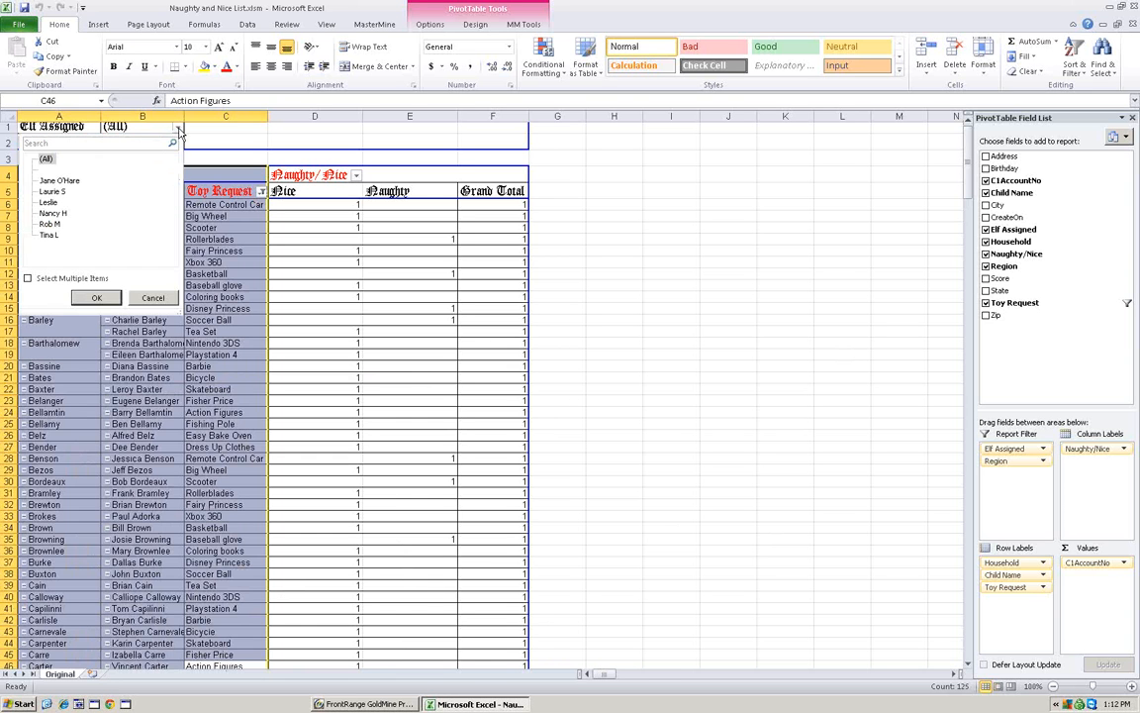
{"action": "left_click", "coordinate": [53, 191]}
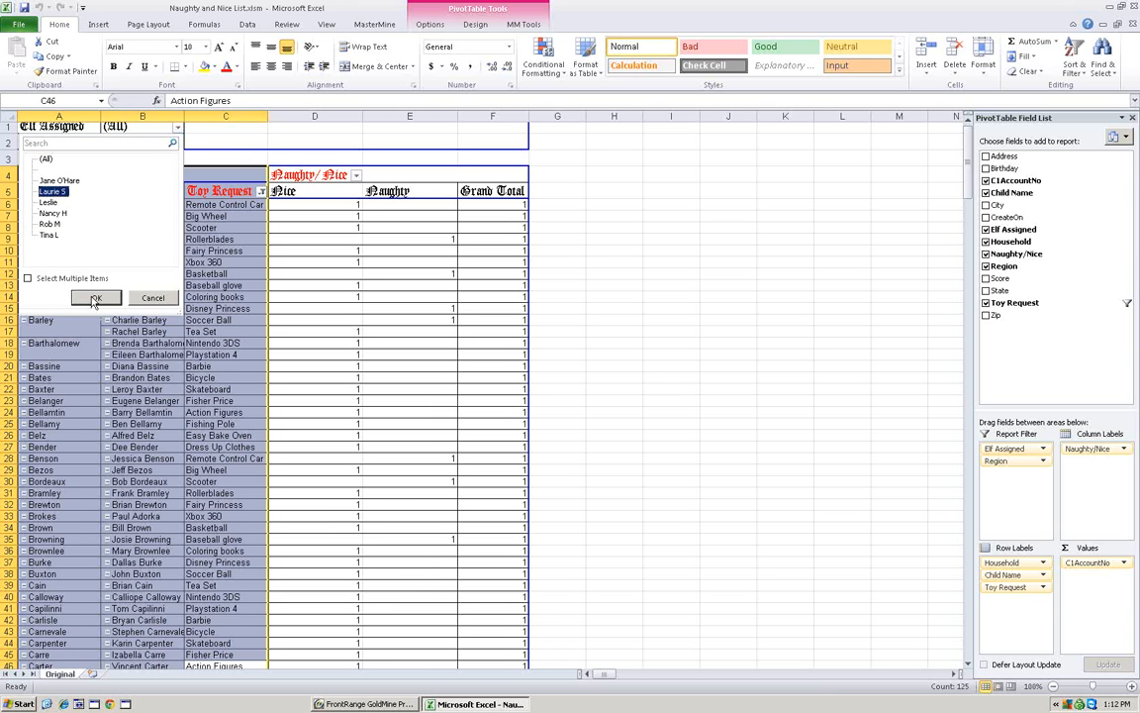
{"action": "left_click", "coordinate": [96, 298]}
Switch the Elf Assigned report filter to the second-to-last elf in the list
{"action": "left_click", "coordinate": [178, 129]}
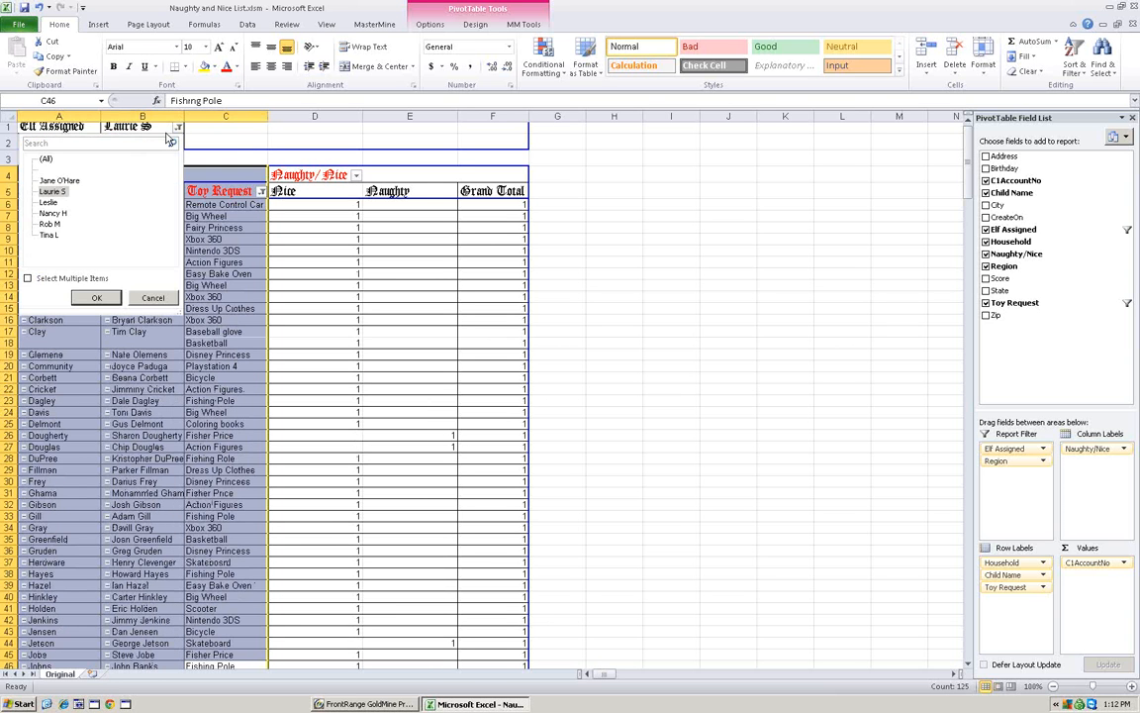
{"action": "left_click", "coordinate": [50, 224]}
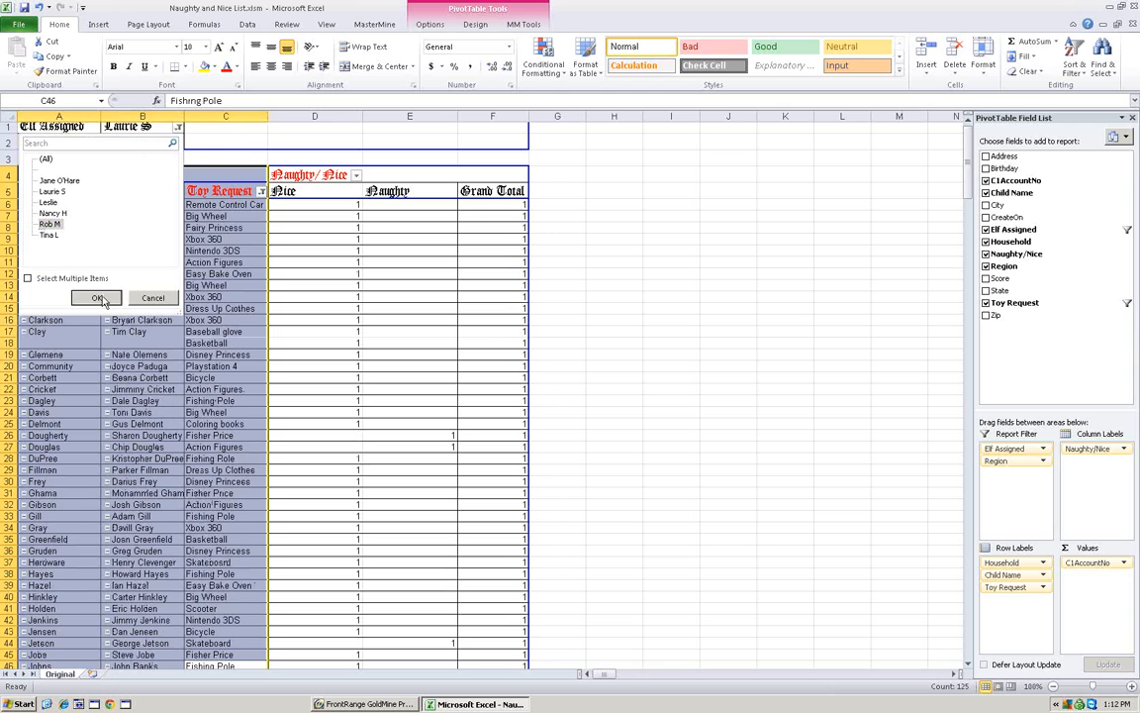
{"action": "left_click", "coordinate": [98, 298]}
{"action": "left_click", "coordinate": [213, 461]}
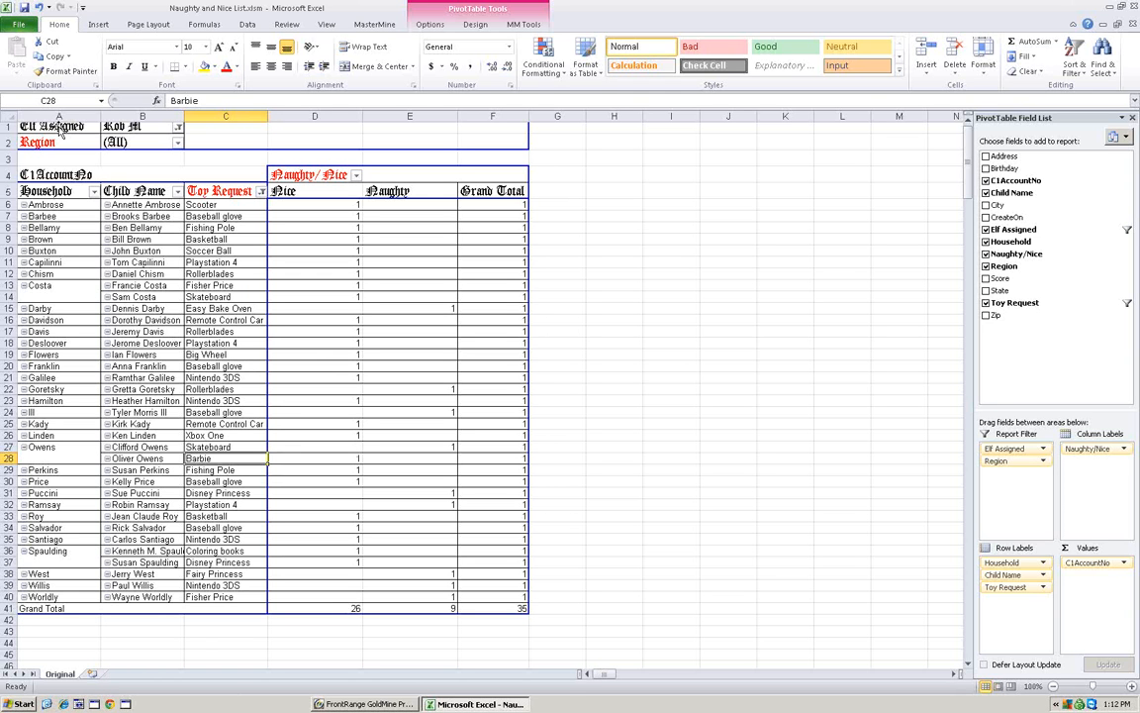
Move Elf Assigned from the report filter to the first row label, before Household, and review the list grouped by elf
{"action": "left_click_drag", "start_coordinate": [56, 126], "coordinate": [40, 194]}
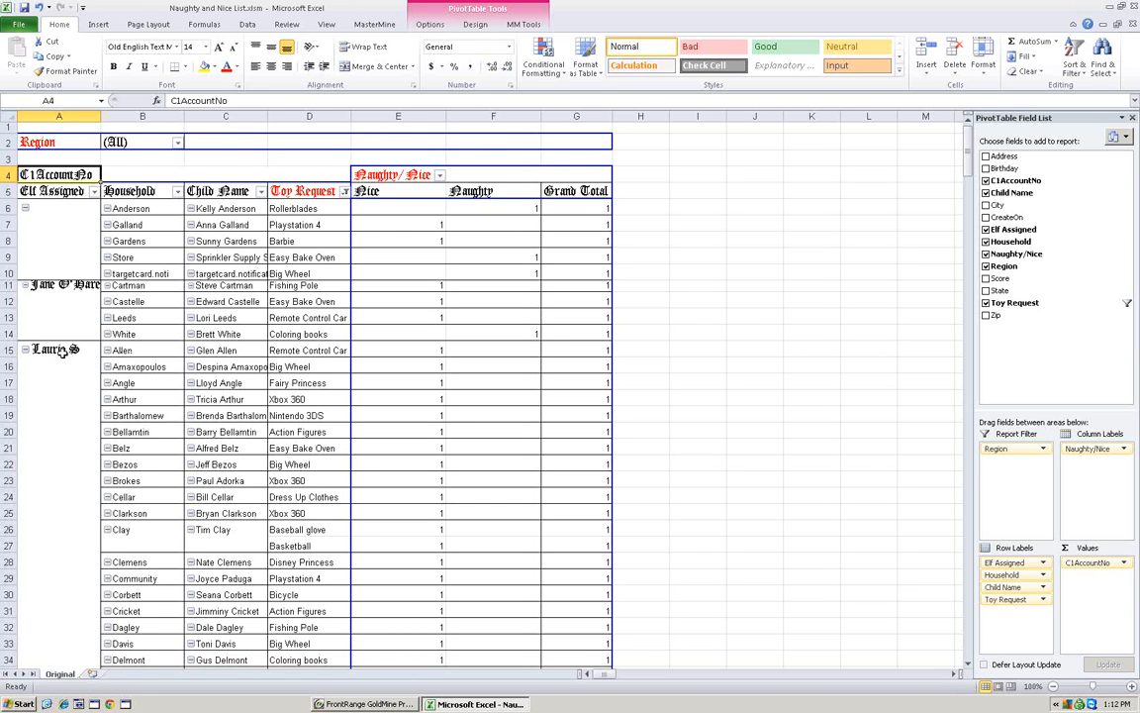
{"action": "scroll", "coordinate": [242, 421], "scroll_direction": "down", "scroll_amount": 20}
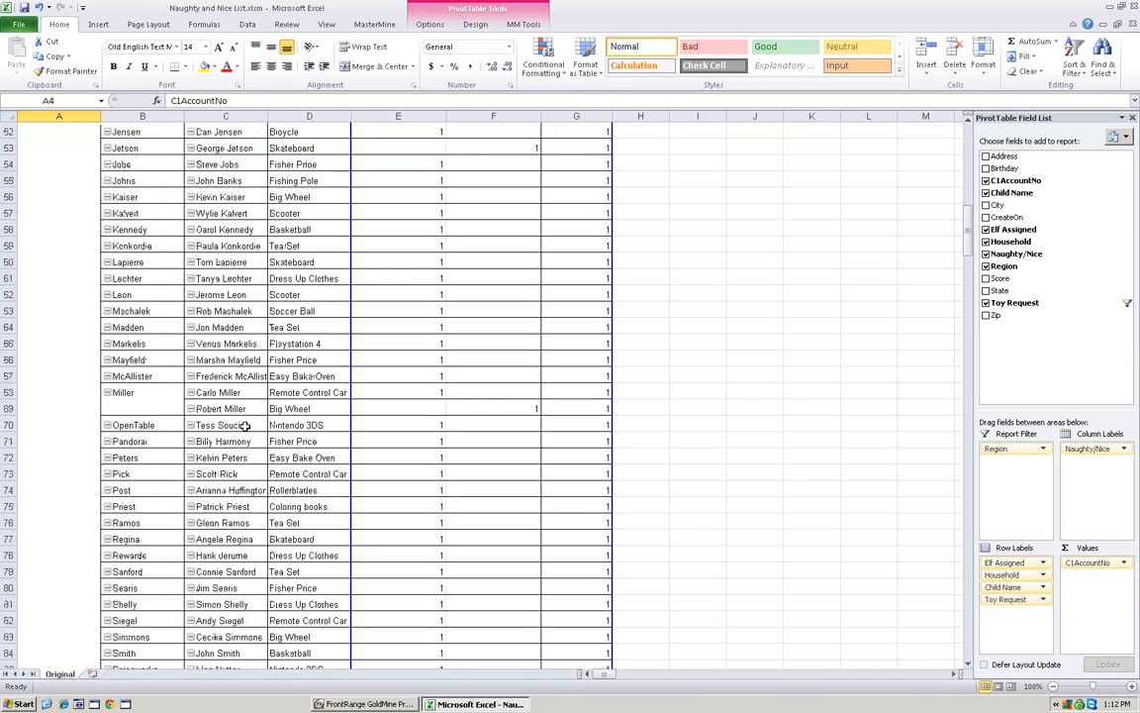
{"action": "scroll", "coordinate": [240, 421], "scroll_direction": "down", "scroll_amount": 4}
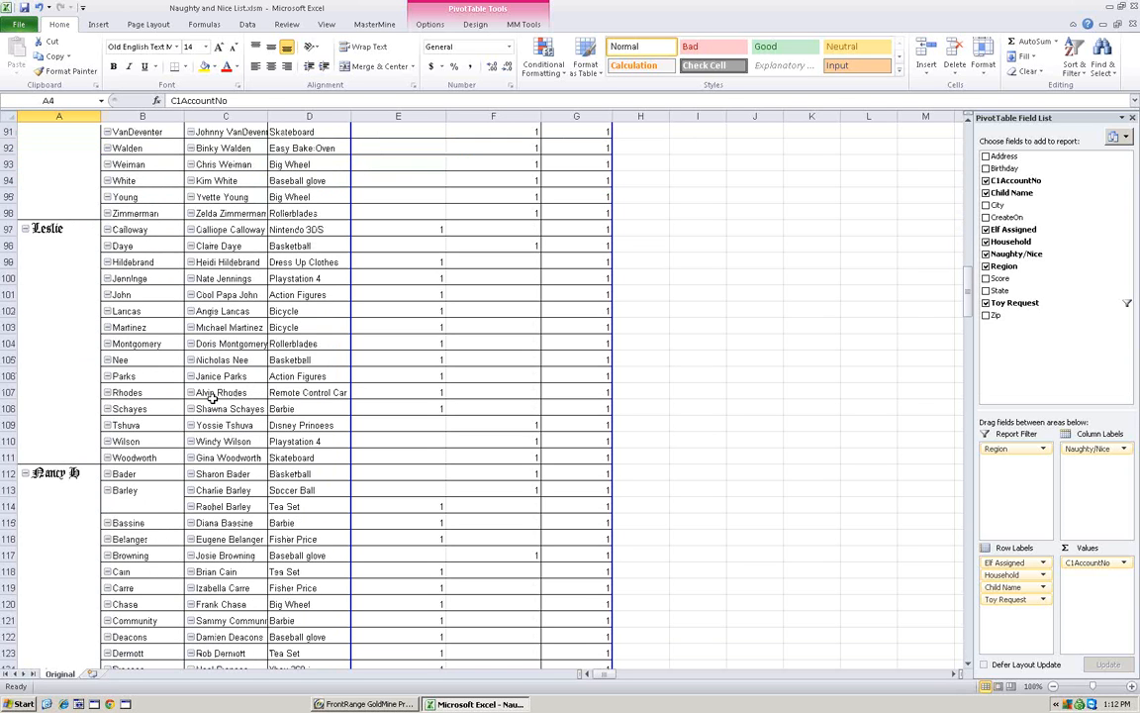
{"action": "scroll", "coordinate": [148, 514], "scroll_direction": "up", "scroll_amount": 7}
{"action": "scroll", "coordinate": [59, 485], "scroll_direction": "down", "scroll_amount": 7}
{"action": "scroll", "coordinate": [262, 332], "scroll_direction": "up", "scroll_amount": 20}
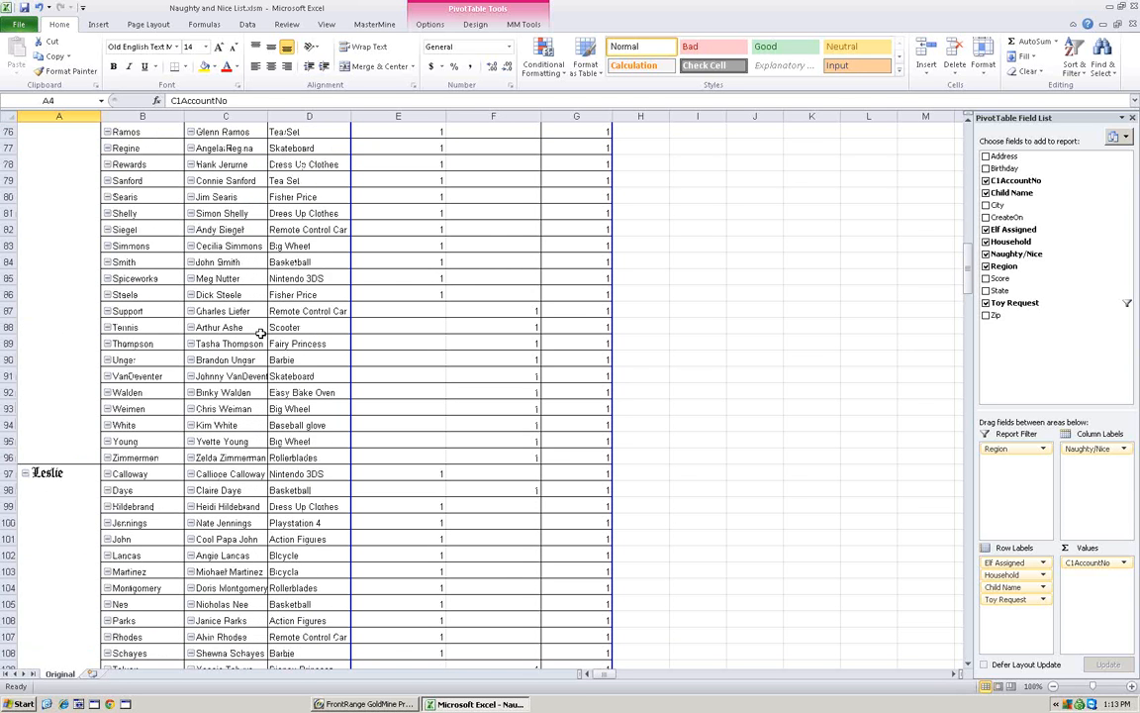
{"action": "scroll", "coordinate": [254, 355], "scroll_direction": "up", "scroll_amount": 3}
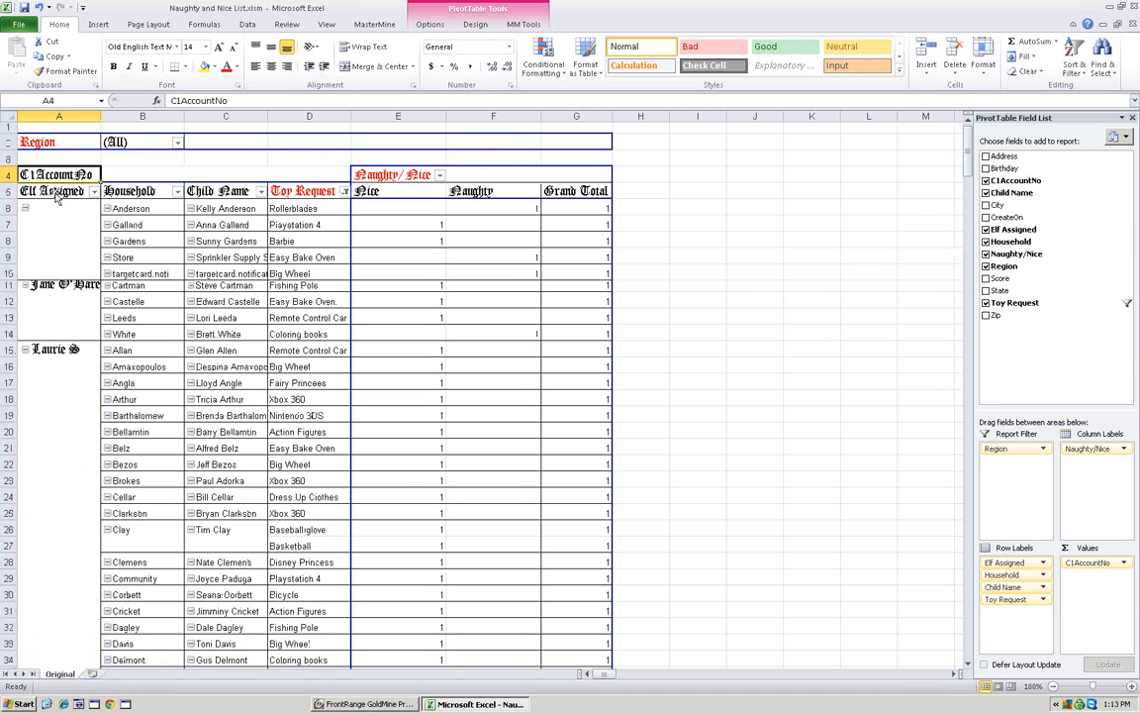
Return Elf Assigned to the report filter below Region and filter it to the second-to-last elf in the list
{"action": "left_click_drag", "start_coordinate": [57, 194], "coordinate": [179, 146]}
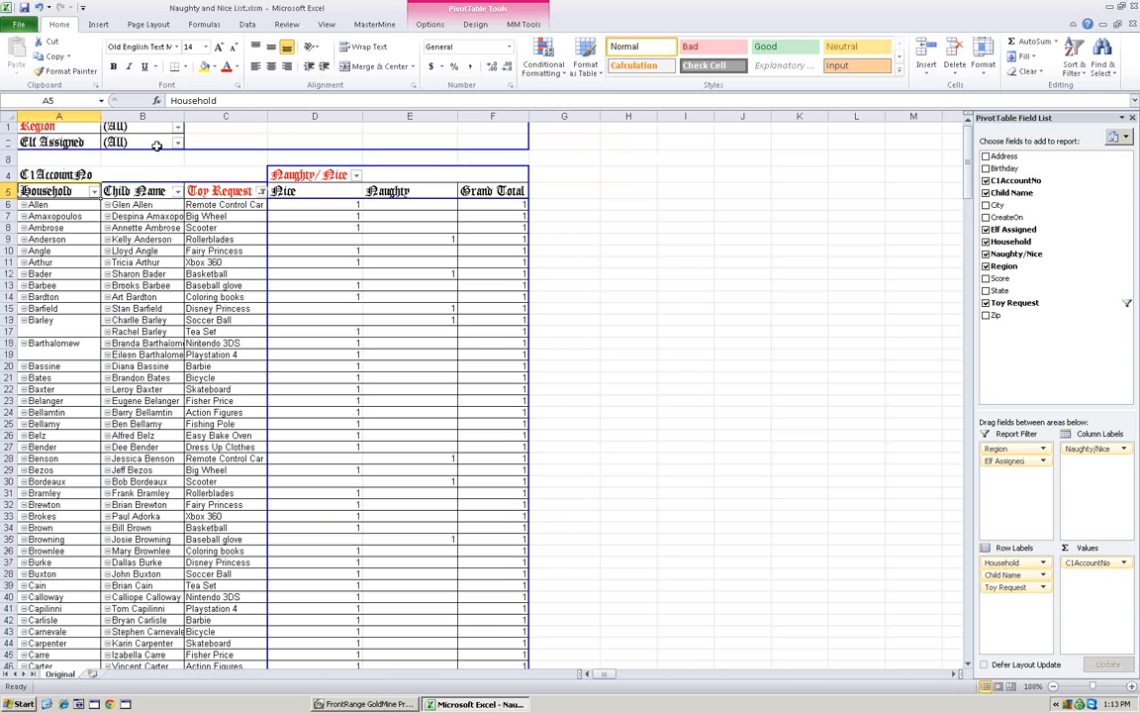
{"action": "left_click", "coordinate": [179, 146]}
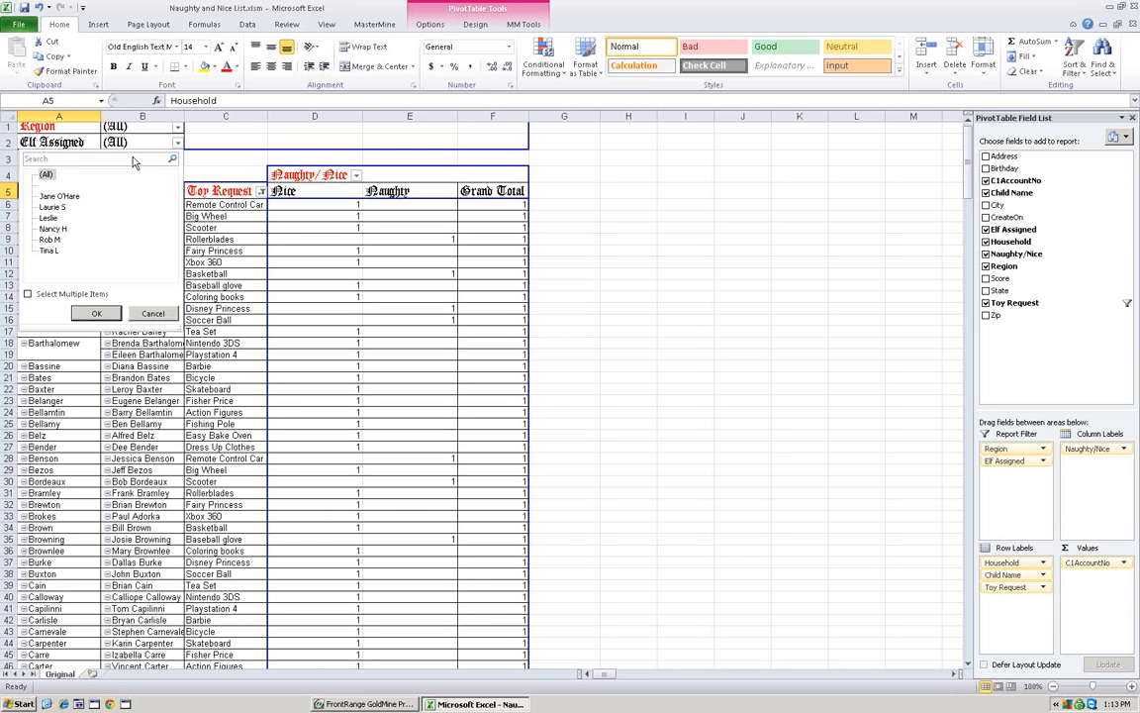
{"action": "left_click", "coordinate": [49, 239]}
{"action": "left_click", "coordinate": [94, 313]}
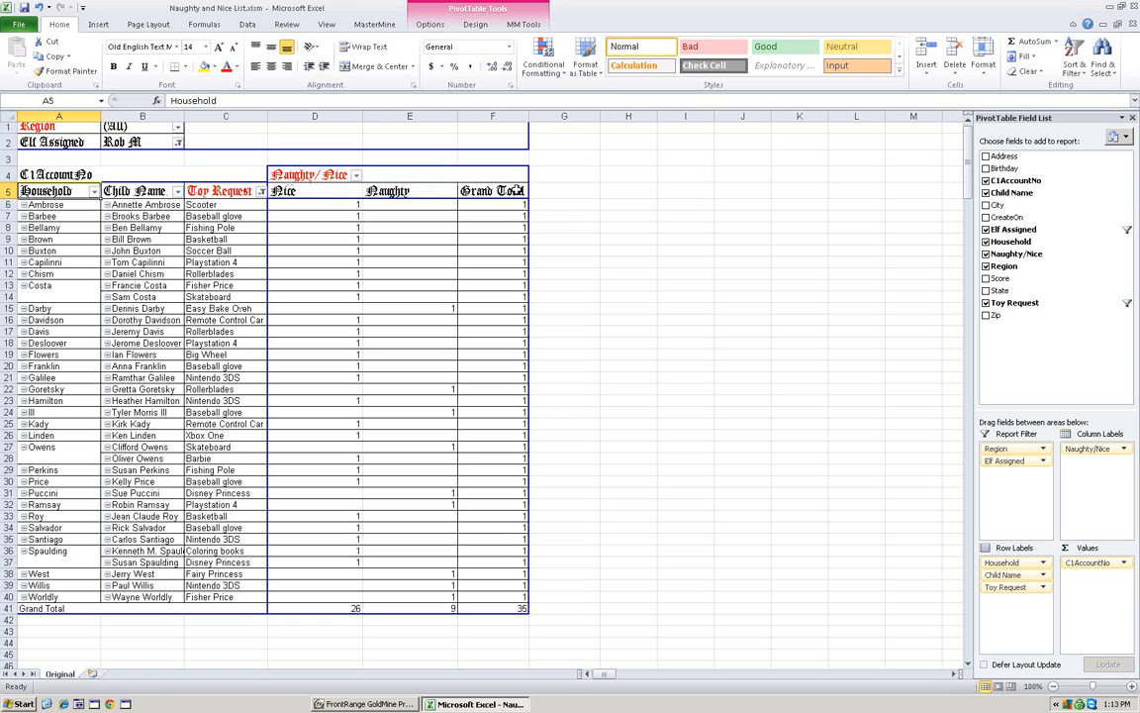
Highlight the pivot table's column labels, row labels and values areas one after another
{"action": "left_click_drag", "start_coordinate": [372, 168], "coordinate": [330, 191]}
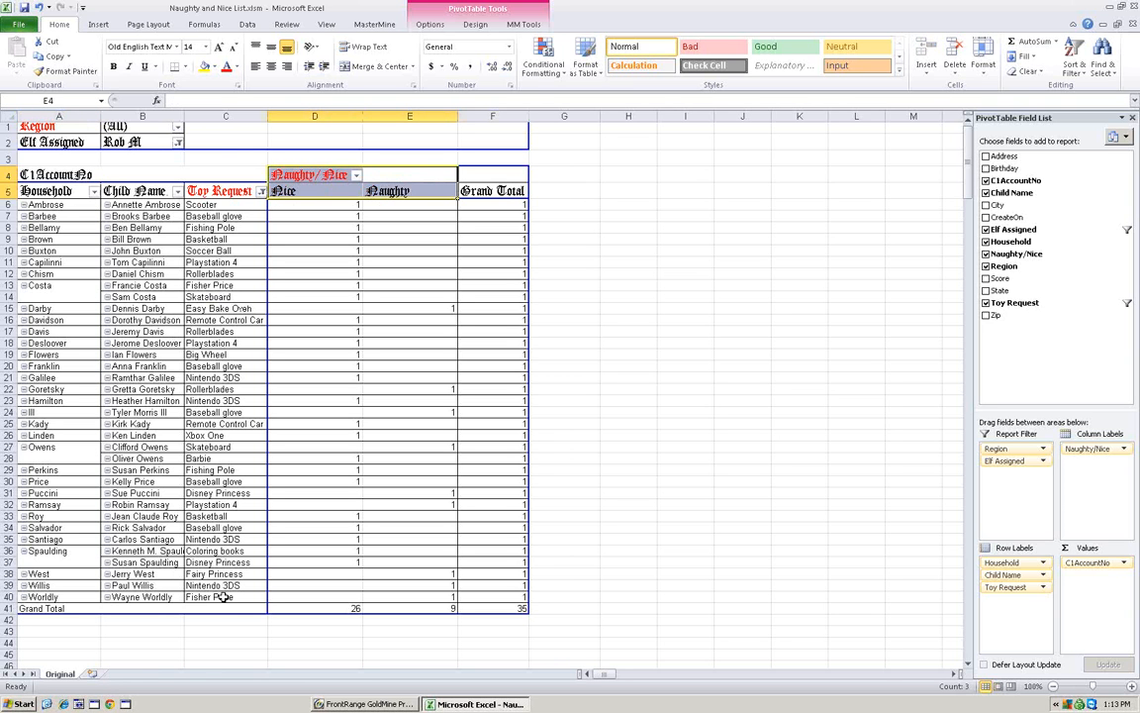
{"action": "left_click_drag", "start_coordinate": [224, 597], "coordinate": [60, 205]}
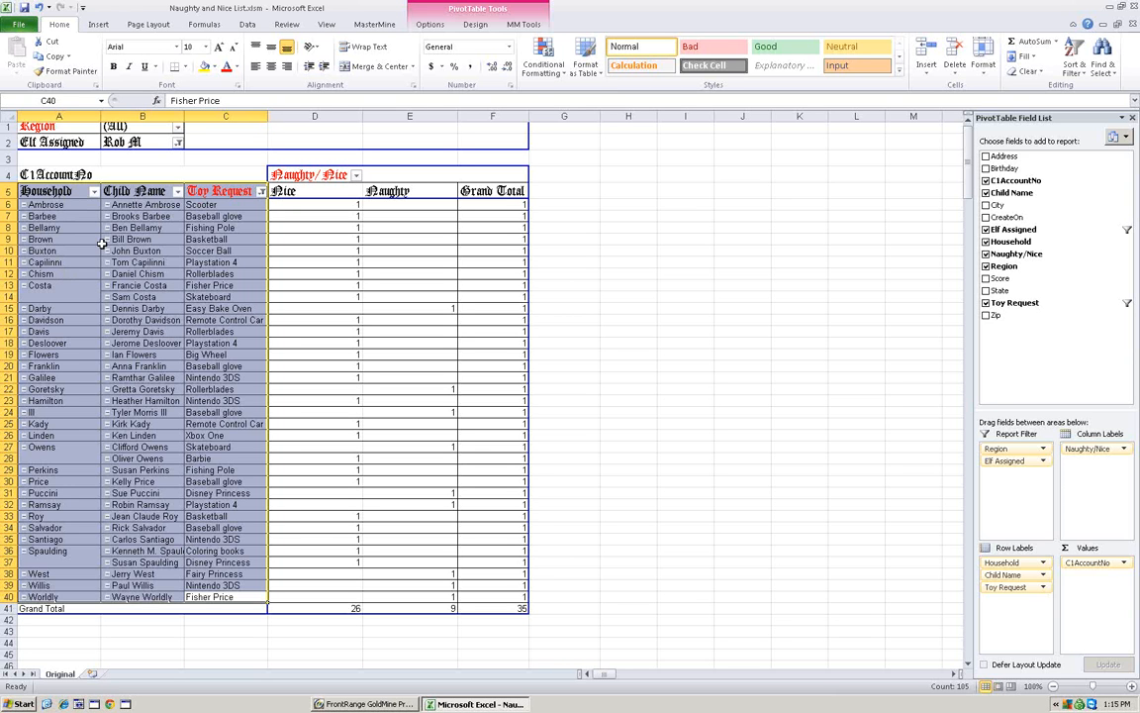
{"action": "left_click", "coordinate": [54, 285]}
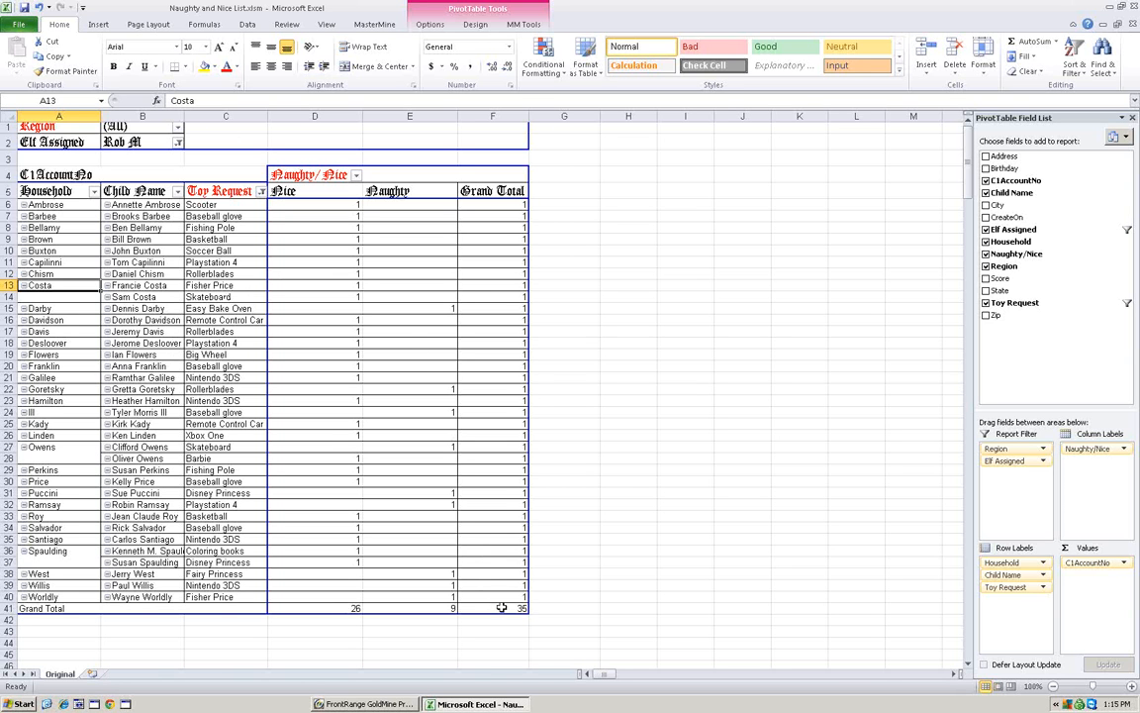
{"action": "left_click_drag", "start_coordinate": [504, 607], "coordinate": [315, 204]}
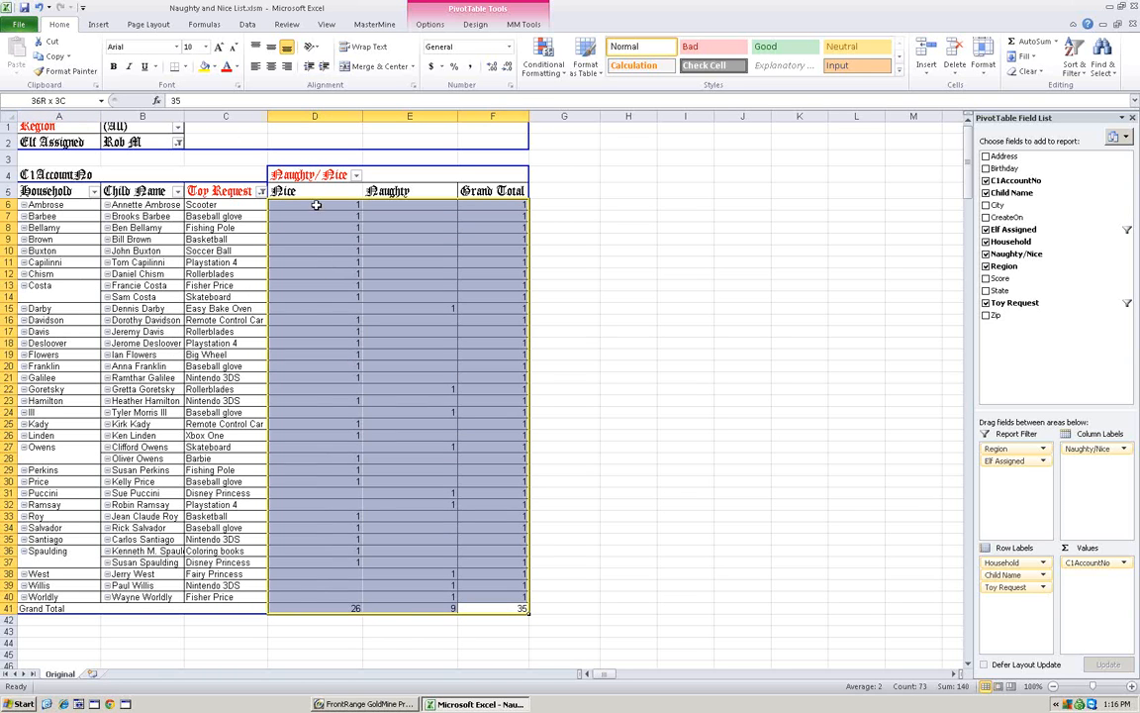
{"action": "mouse_move", "coordinate": [323, 282]}
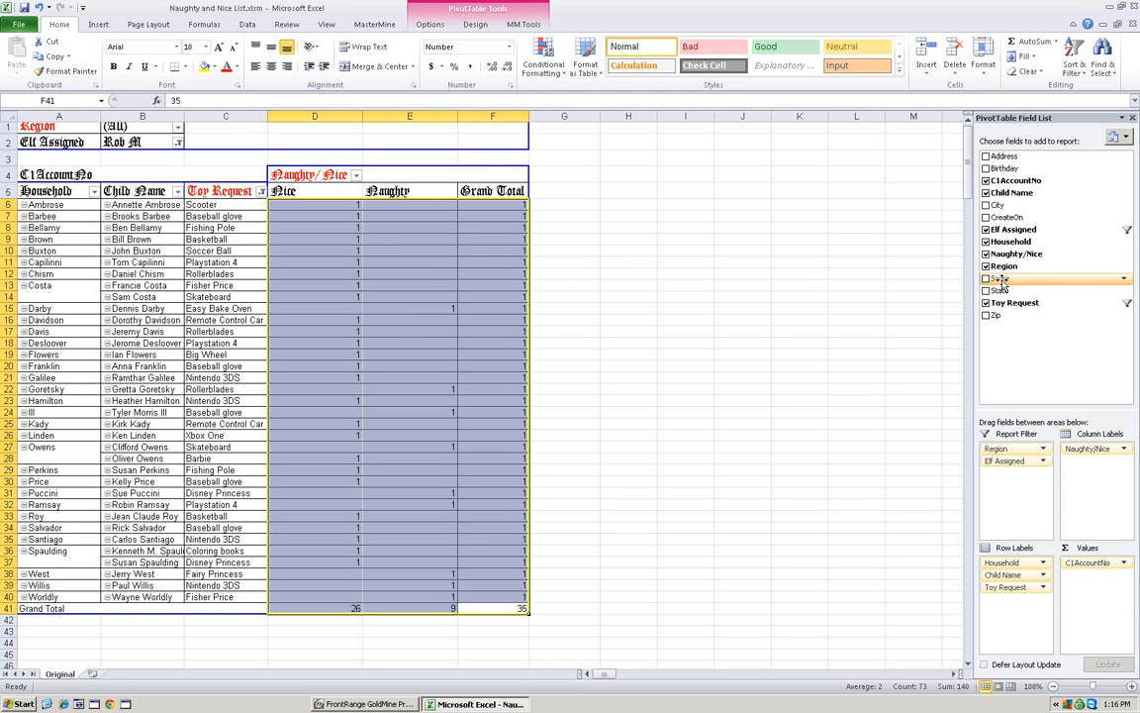
Add the Score field as a row label after Toy Request, and remove it again from the pivot table
{"action": "left_click_drag", "start_coordinate": [1002, 281], "coordinate": [219, 230]}
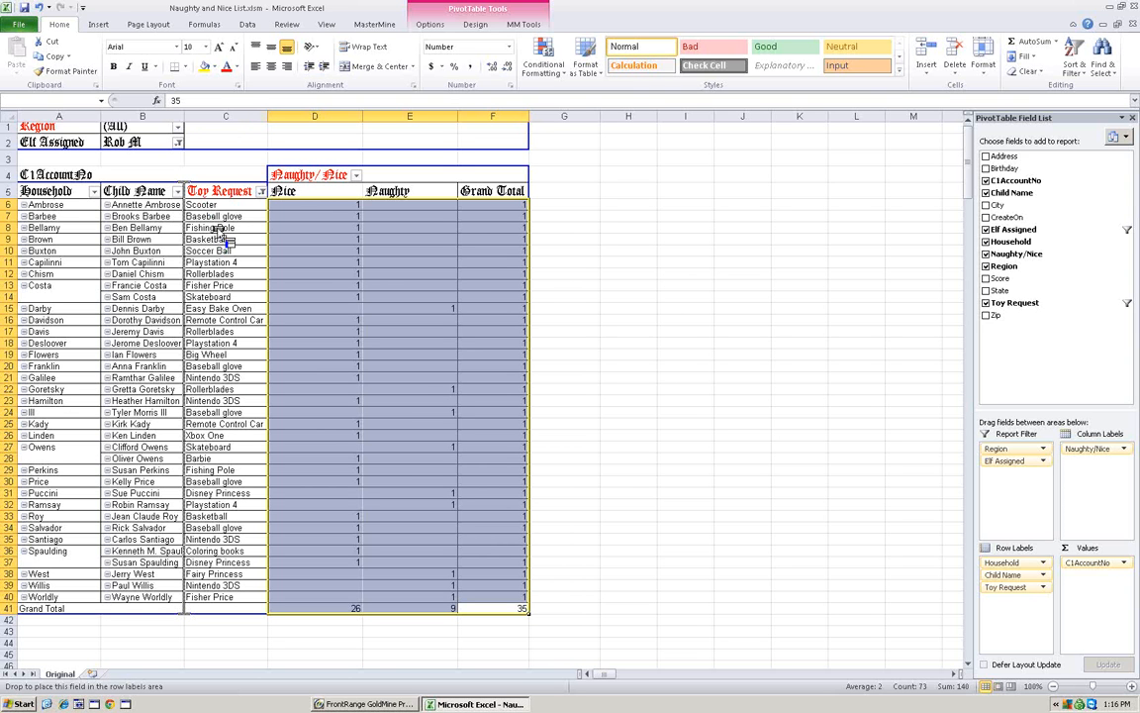
{"action": "left_click_drag", "start_coordinate": [219, 230], "coordinate": [77, 232]}
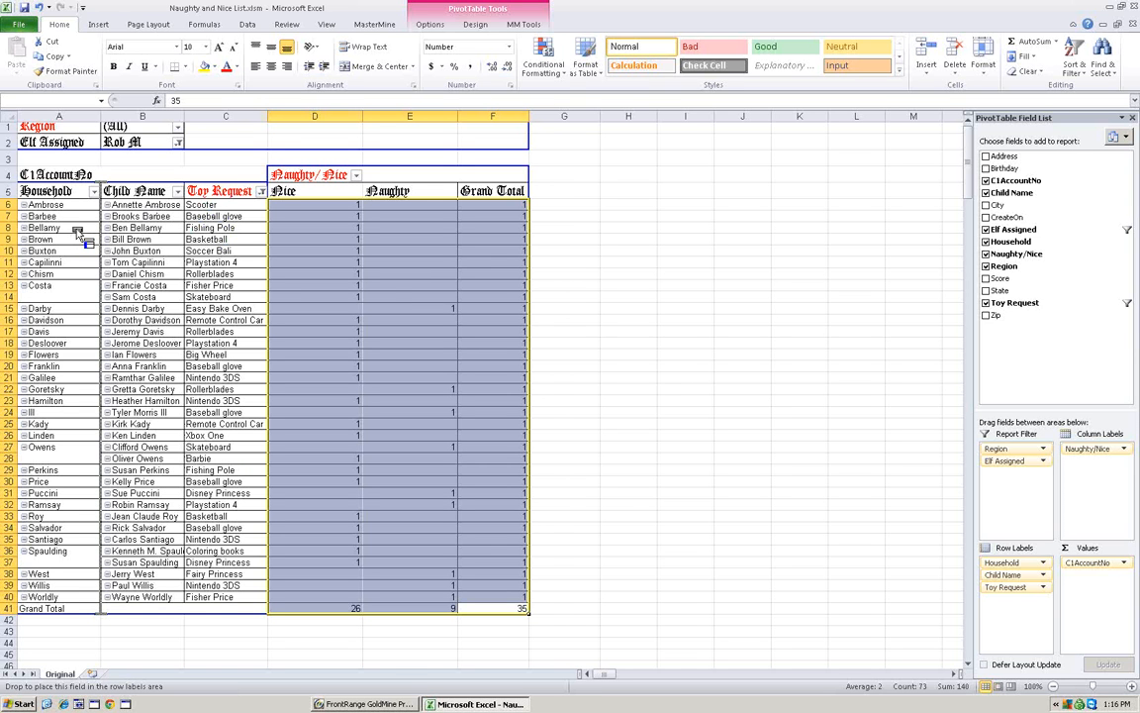
{"action": "left_click_drag", "start_coordinate": [77, 231], "coordinate": [77, 232]}
{"action": "left_click_drag", "start_coordinate": [78, 232], "coordinate": [77, 231]}
{"action": "left_click_drag", "start_coordinate": [78, 232], "coordinate": [255, 279]}
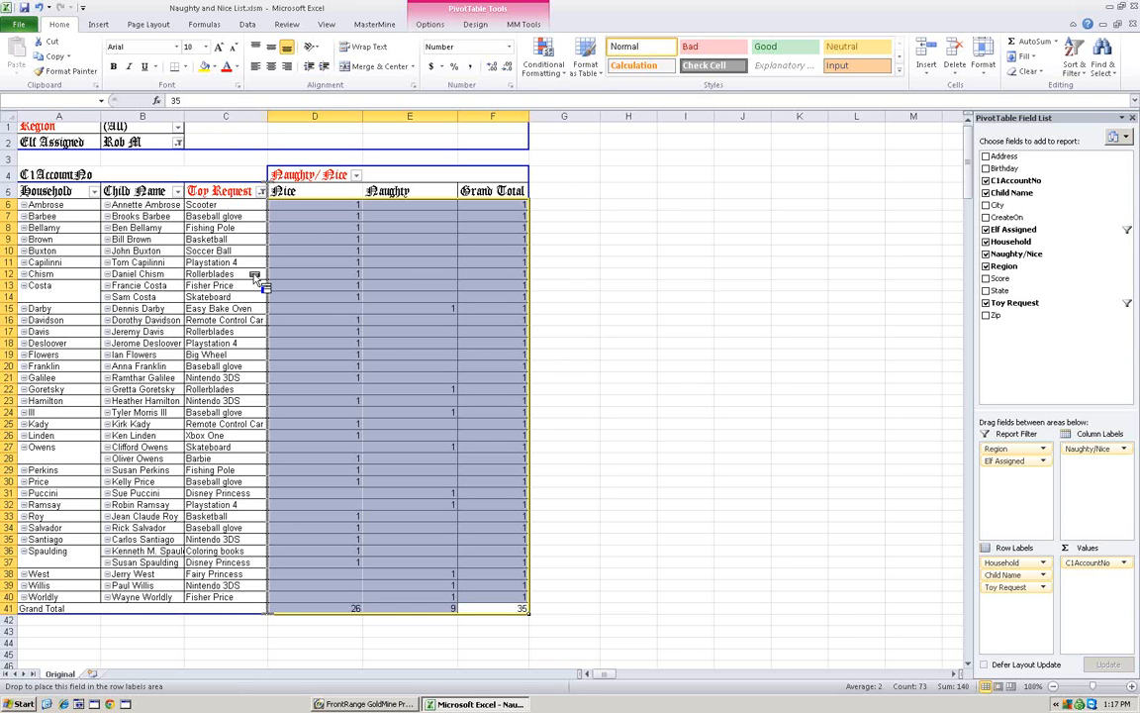
{"action": "left_click_drag", "start_coordinate": [255, 279], "coordinate": [255, 278]}
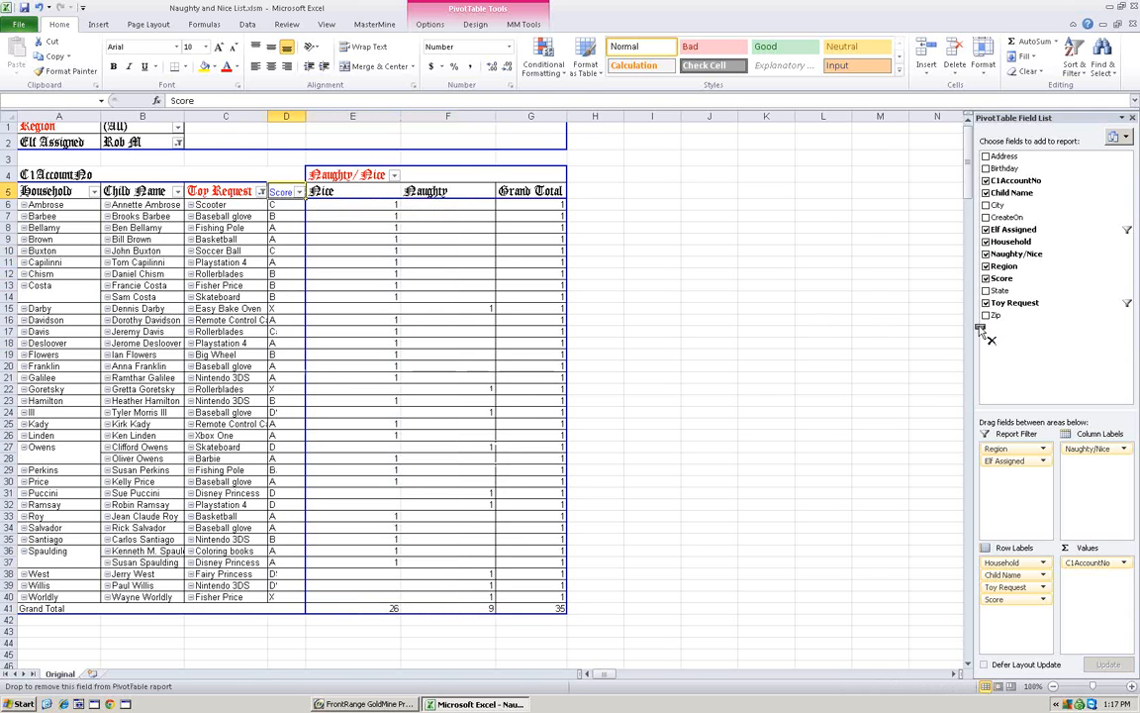
{"action": "left_click", "coordinate": [986, 278]}
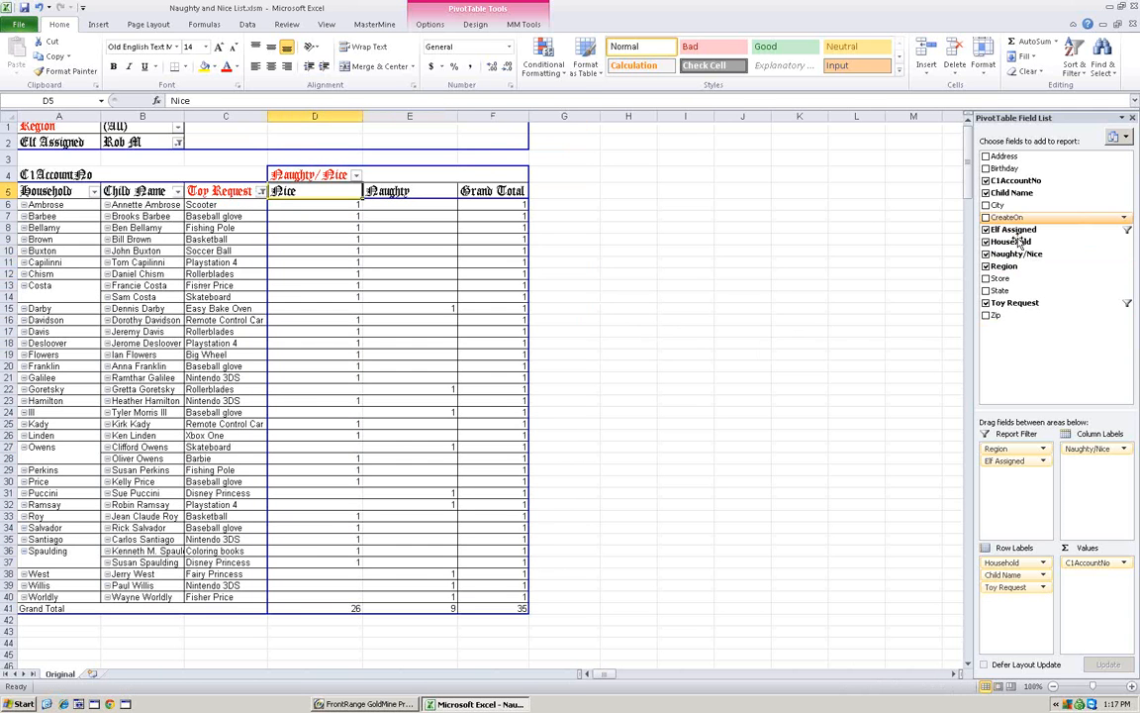
Insert Score as a row label between Child Name and Toy Request, and take it back out of the report
{"action": "left_click_drag", "start_coordinate": [998, 279], "coordinate": [254, 263]}
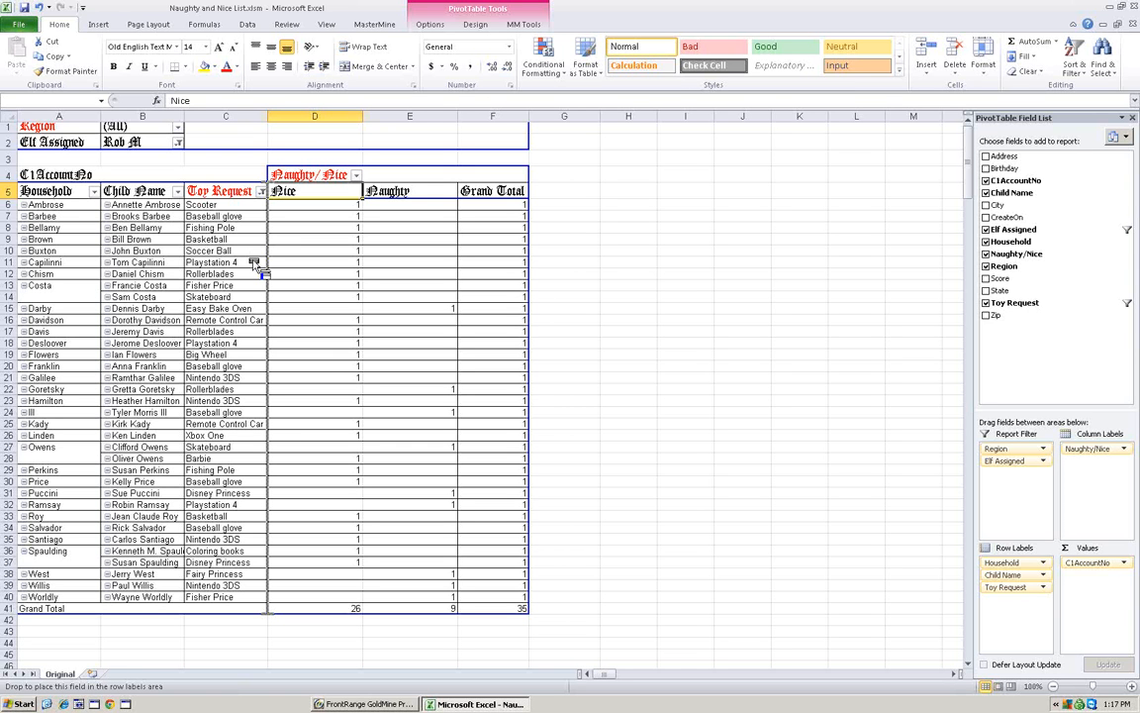
{"action": "mouse_move", "coordinate": [255, 265]}
{"action": "left_mouse_down"}
{"action": "mouse_move", "coordinate": [259, 219]}
{"action": "mouse_move", "coordinate": [263, 435]}
{"action": "mouse_move", "coordinate": [254, 220]}
{"action": "mouse_move", "coordinate": [259, 271]}
{"action": "left_mouse_up"}
{"action": "left_click_drag", "start_coordinate": [261, 273], "coordinate": [261, 266]}
{"action": "left_click_drag", "start_coordinate": [258, 263], "coordinate": [209, 264]}
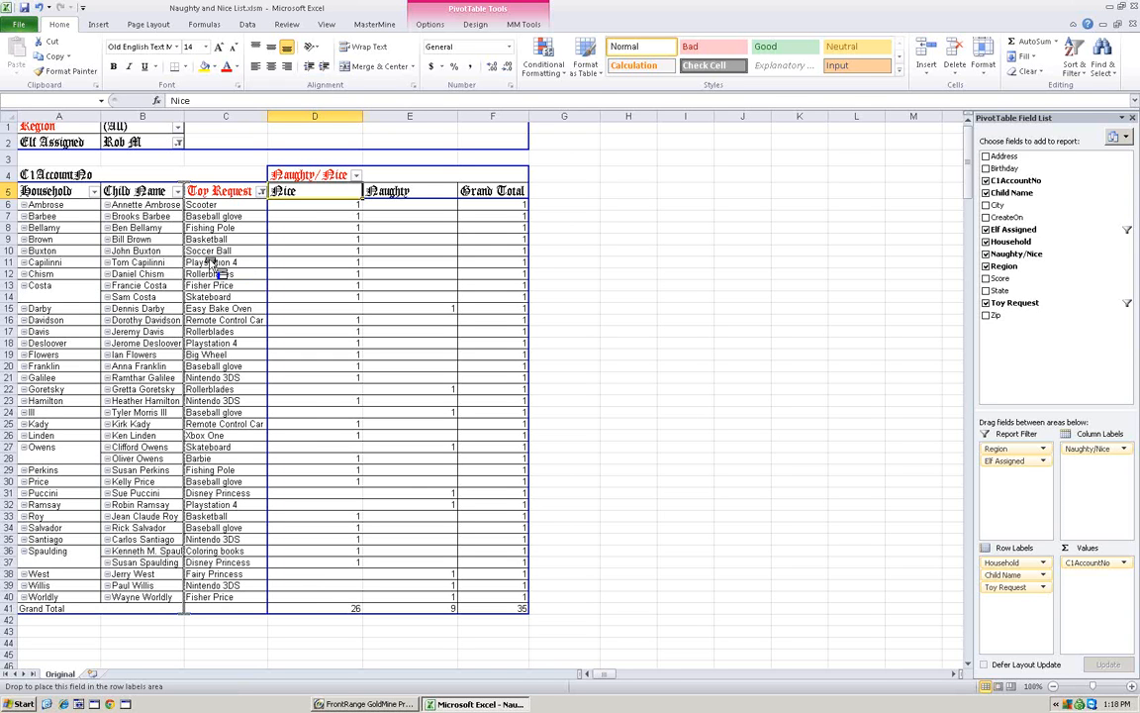
{"action": "left_click_drag", "start_coordinate": [211, 265], "coordinate": [210, 266]}
{"action": "left_click_drag", "start_coordinate": [211, 266], "coordinate": [170, 254]}
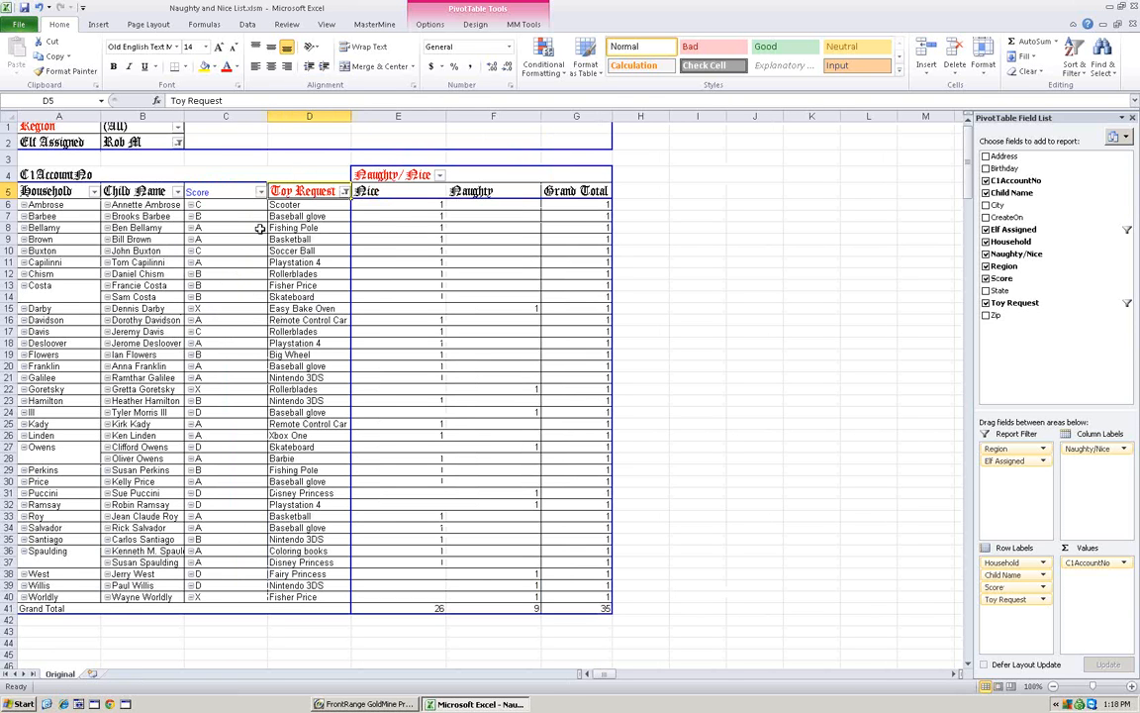
{"action": "left_click_drag", "start_coordinate": [223, 192], "coordinate": [909, 242]}
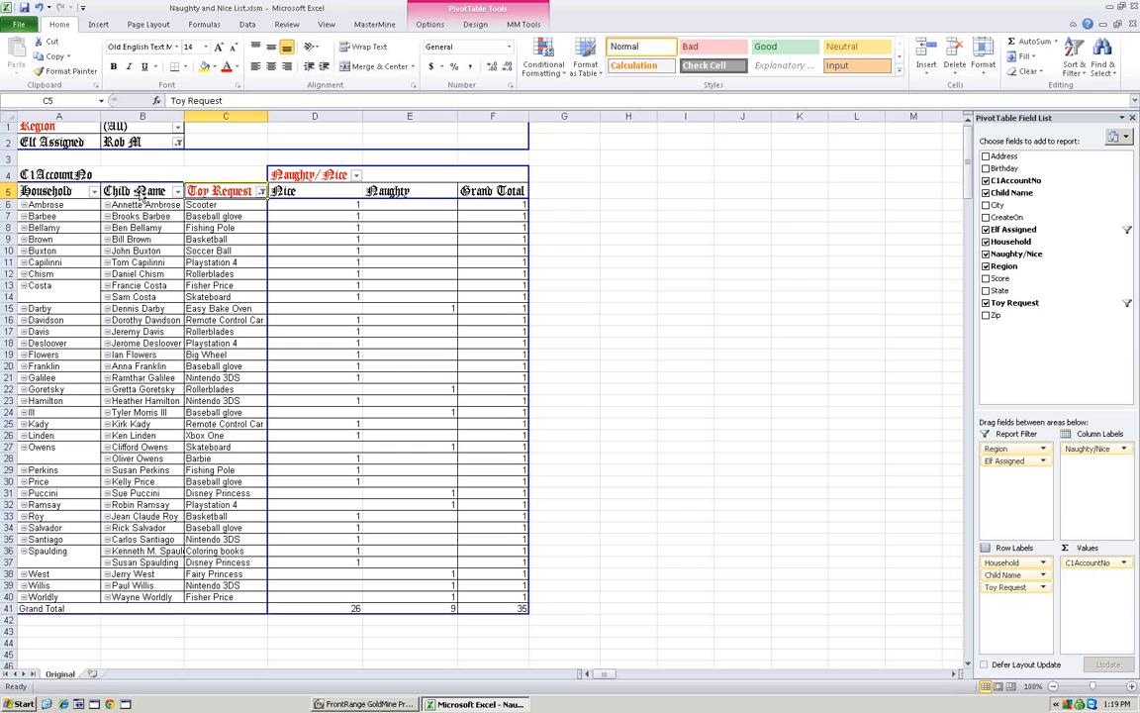
Move Child Name ahead of Household in the row labels and sort the child names Z to A
{"action": "left_click_drag", "start_coordinate": [144, 198], "coordinate": [33, 196]}
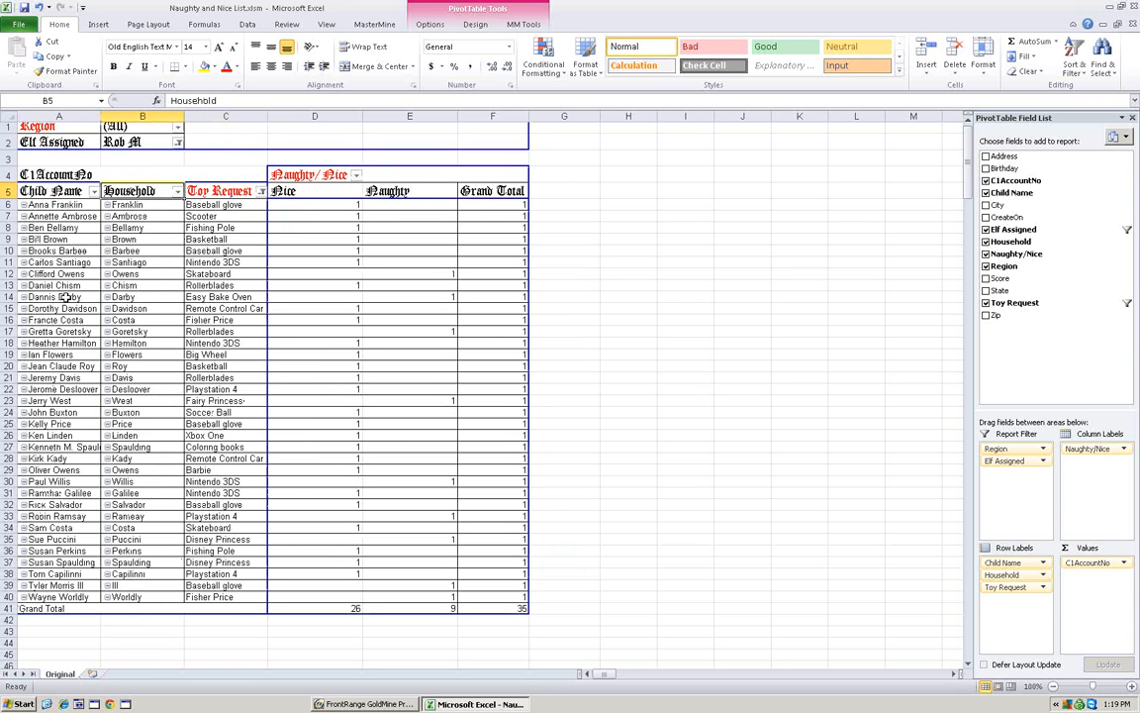
{"action": "left_click", "coordinate": [93, 191]}
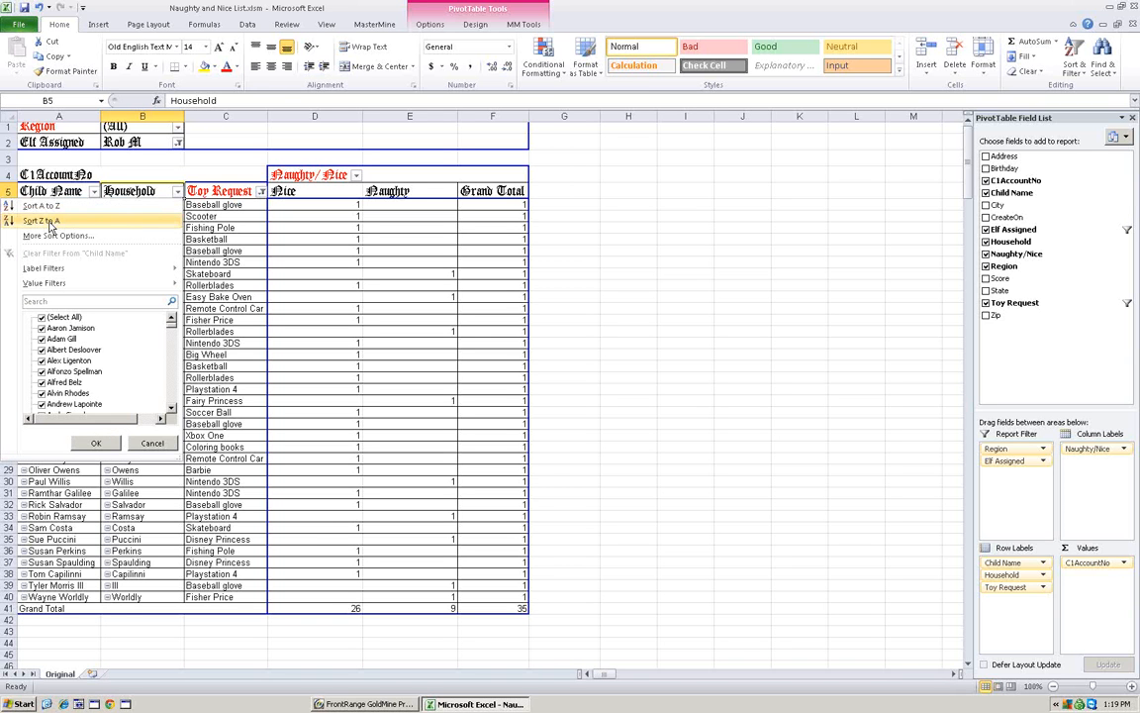
{"action": "left_click", "coordinate": [50, 220]}
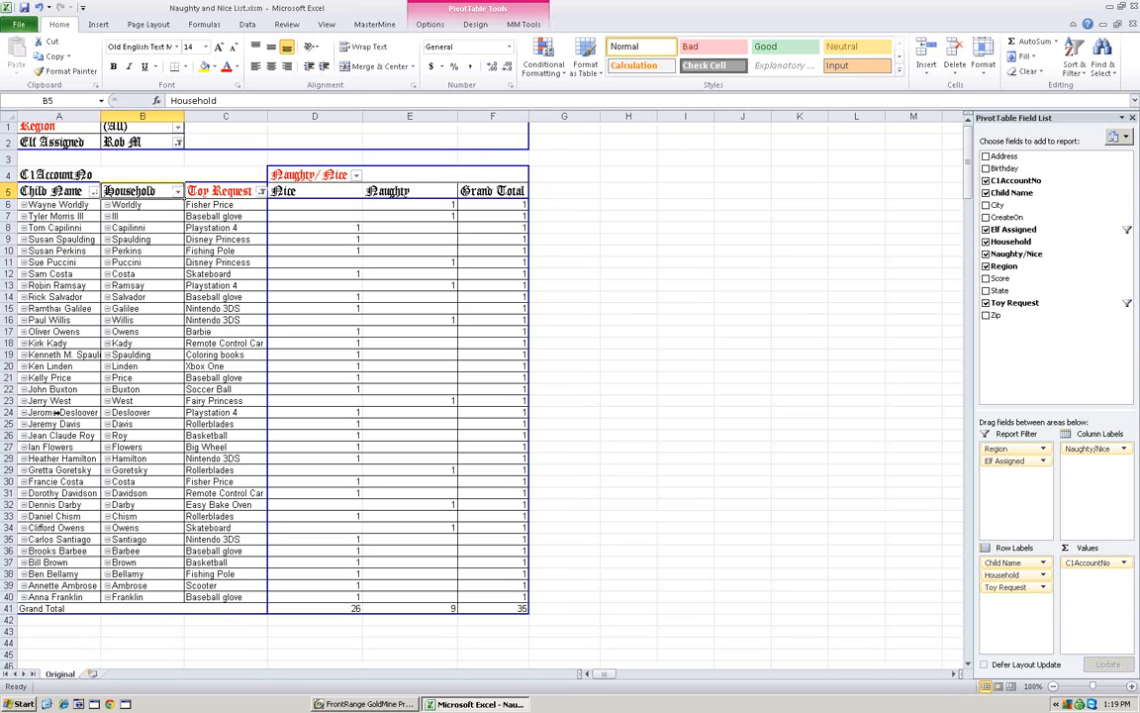
Sort the Child Name row labels in descending order by C1AccountNo
{"action": "left_click", "coordinate": [93, 191]}
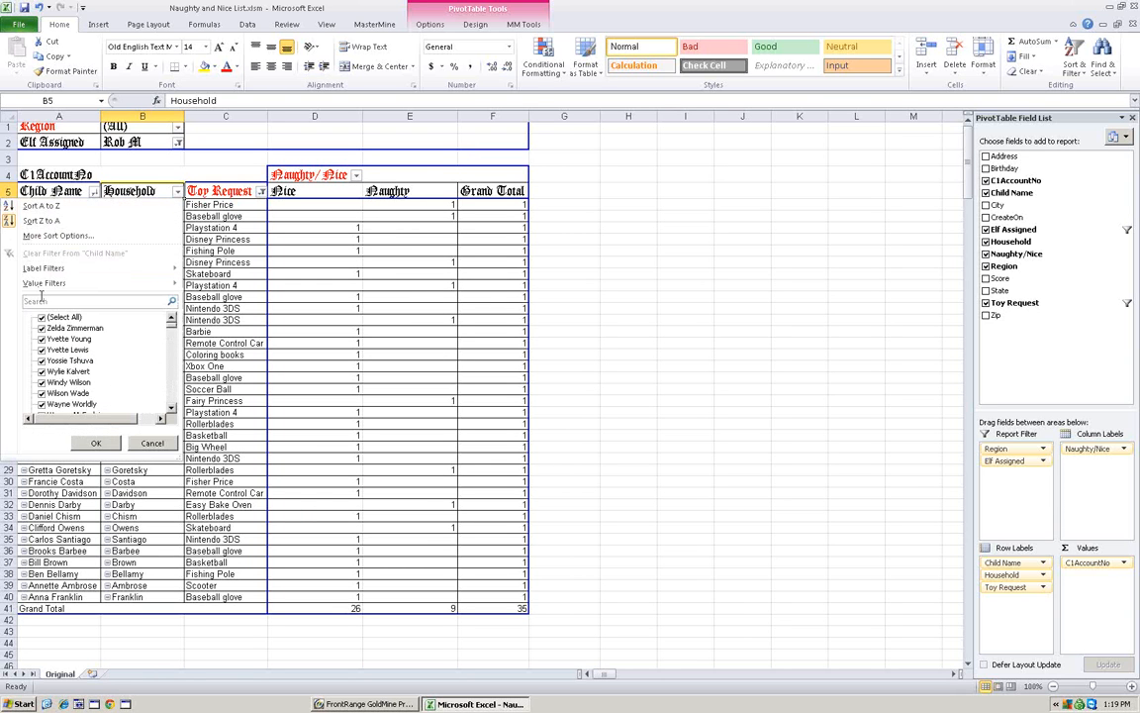
{"action": "left_click", "coordinate": [57, 236]}
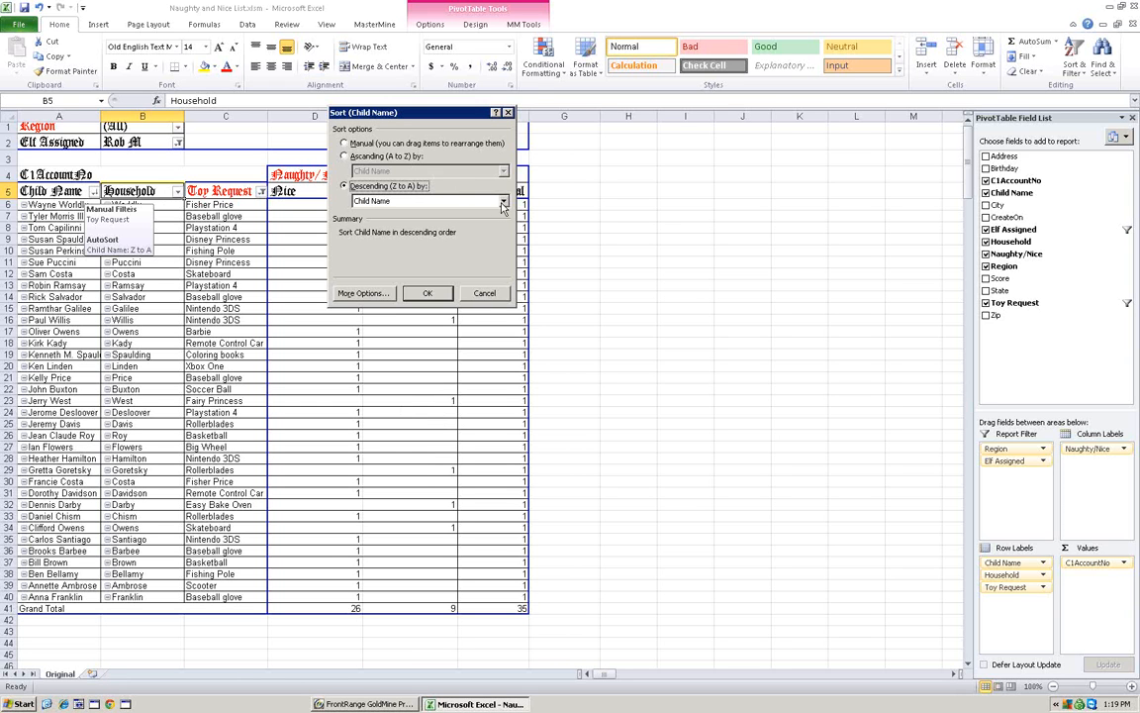
{"action": "left_click", "coordinate": [433, 200]}
{"action": "left_click", "coordinate": [382, 223]}
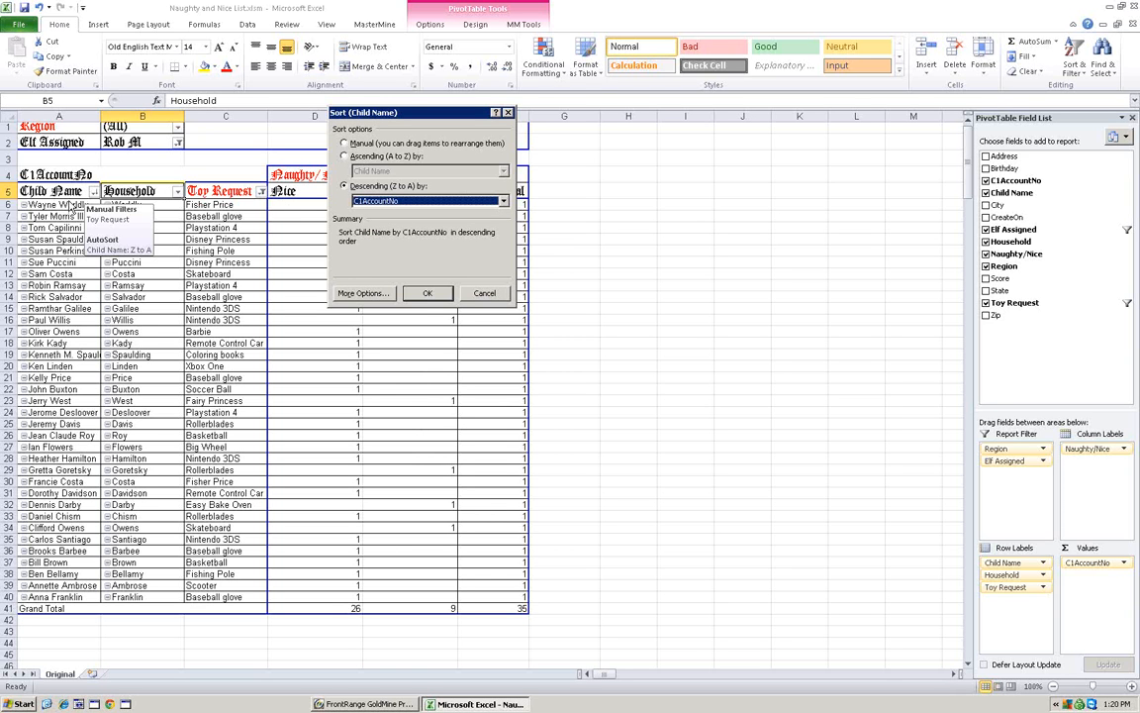
{"action": "left_click", "coordinate": [426, 295]}
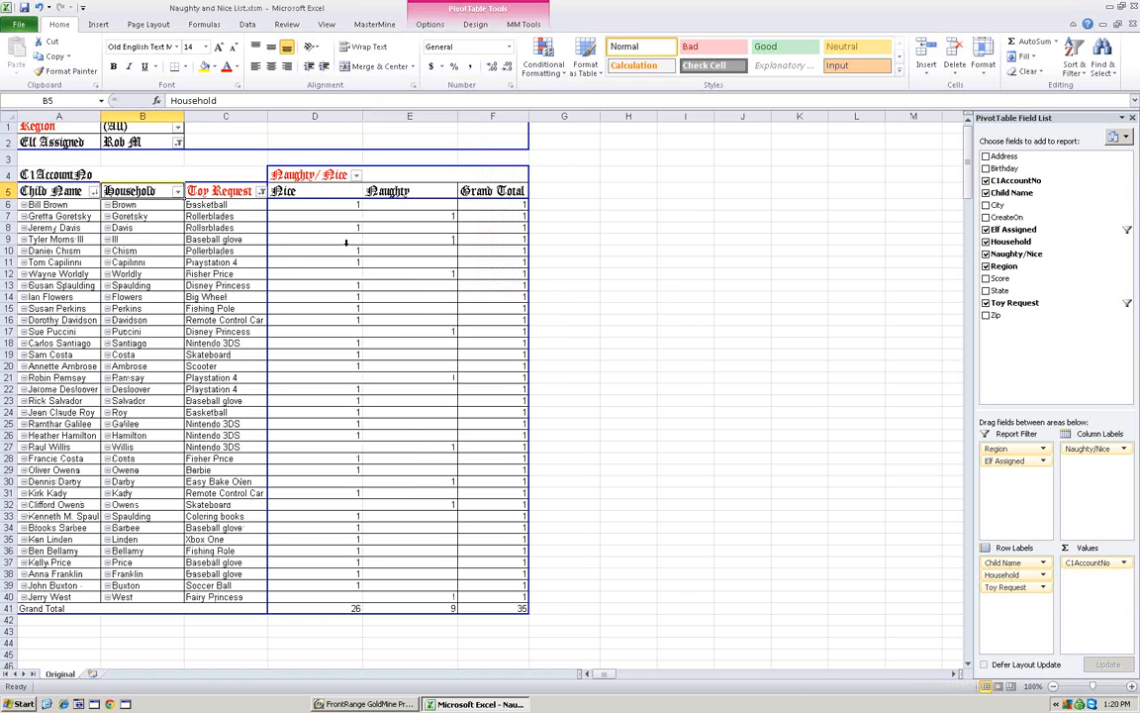
Sort Child Name A to Z and widen its column until the longest name fits
{"action": "left_click", "coordinate": [94, 191]}
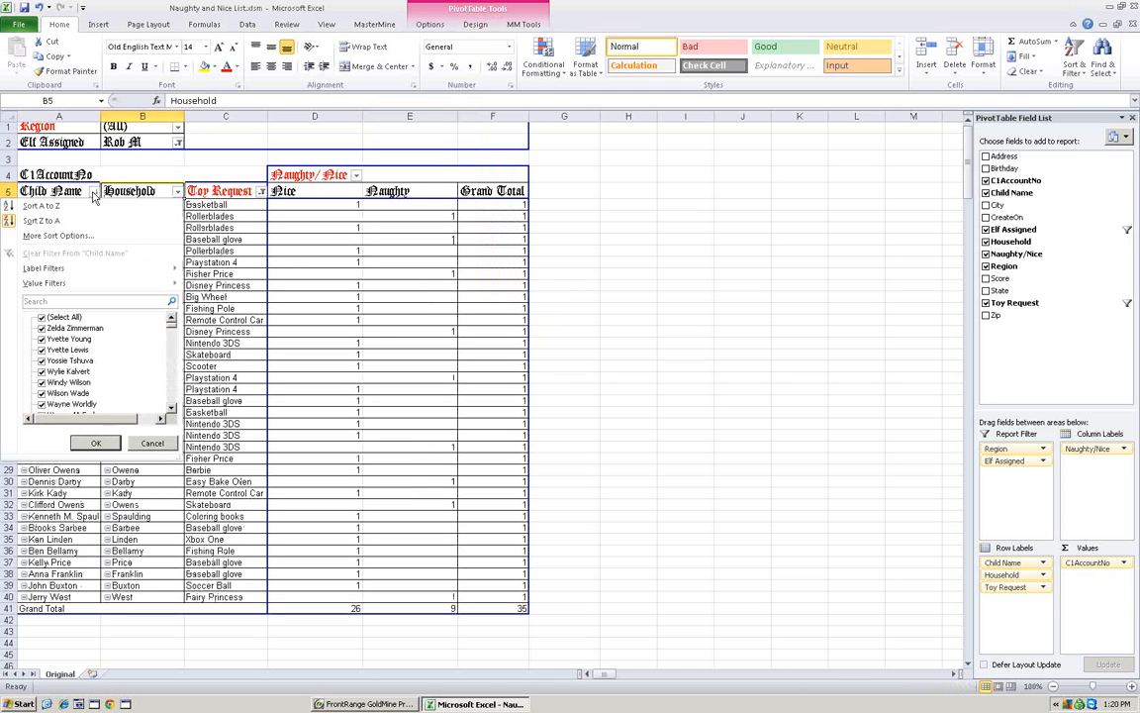
{"action": "left_click", "coordinate": [42, 205]}
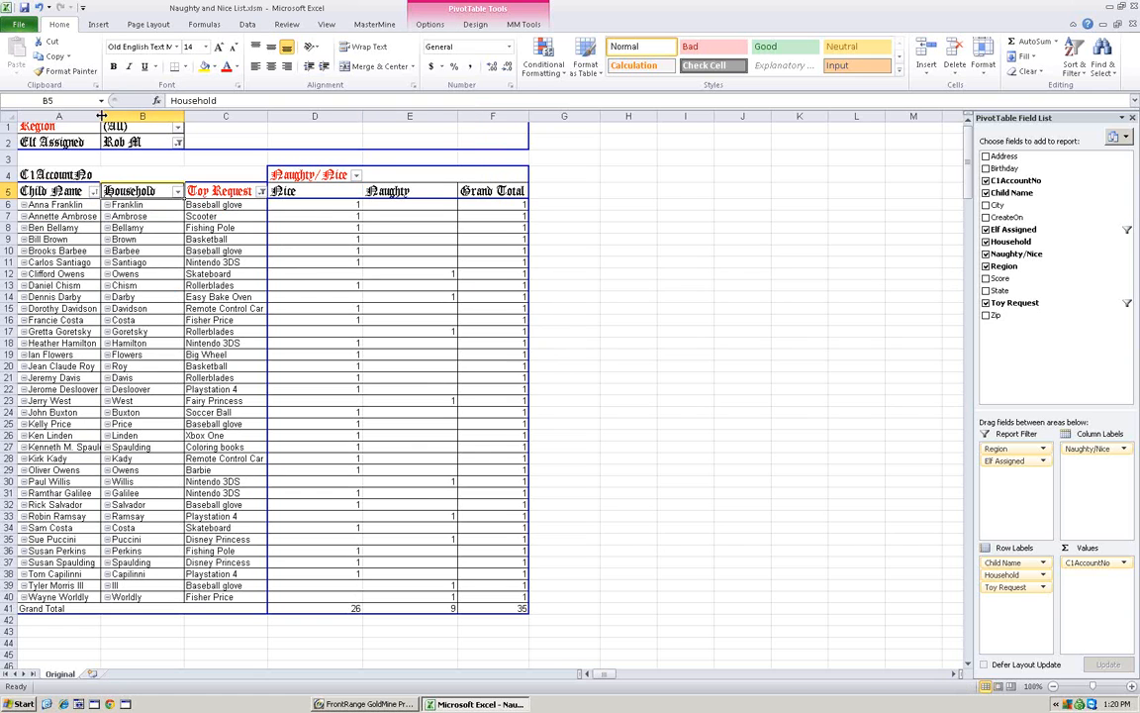
{"action": "left_click_drag", "start_coordinate": [101, 116], "coordinate": [122, 116]}
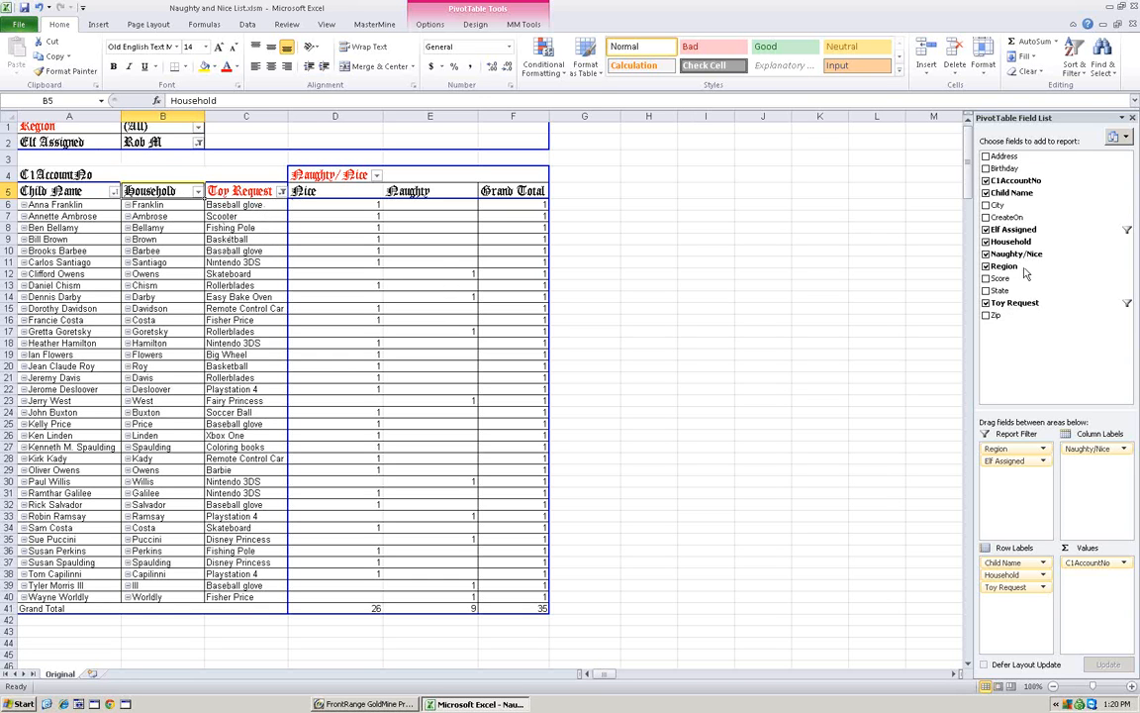
Add the Score field as a column label beneath Naughty/Nice
{"action": "left_click_drag", "start_coordinate": [1002, 280], "coordinate": [373, 197]}
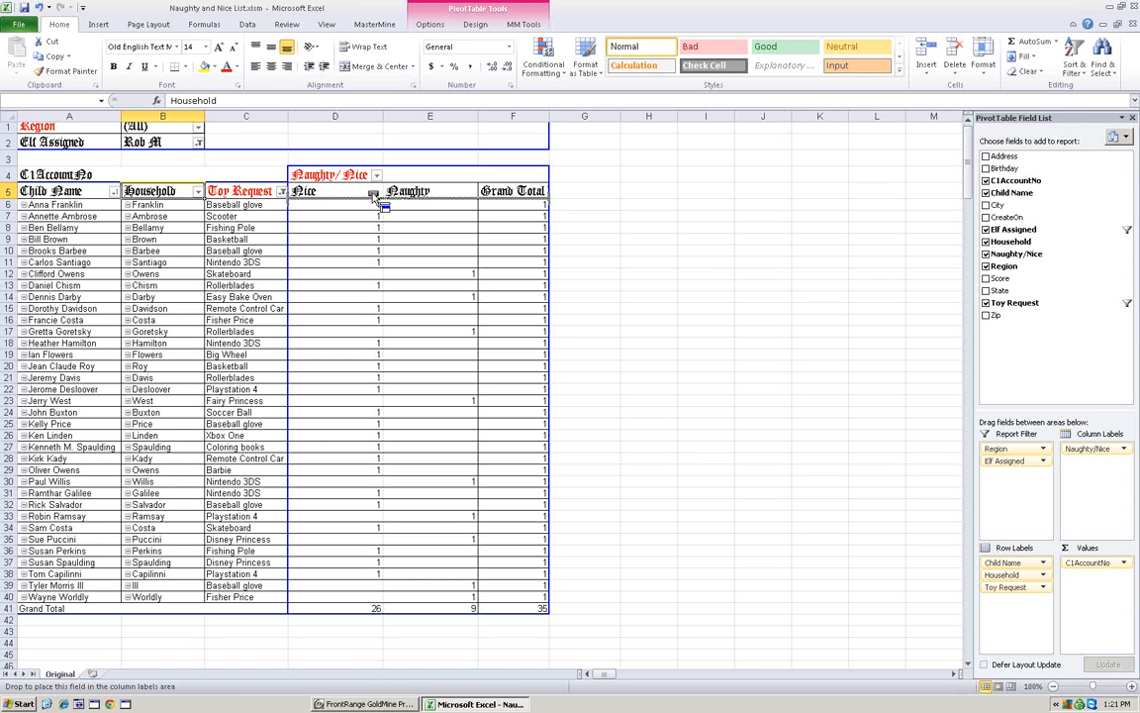
{"action": "left_click_drag", "start_coordinate": [373, 197], "coordinate": [373, 197]}
{"action": "left_click_drag", "start_coordinate": [371, 192], "coordinate": [368, 192]}
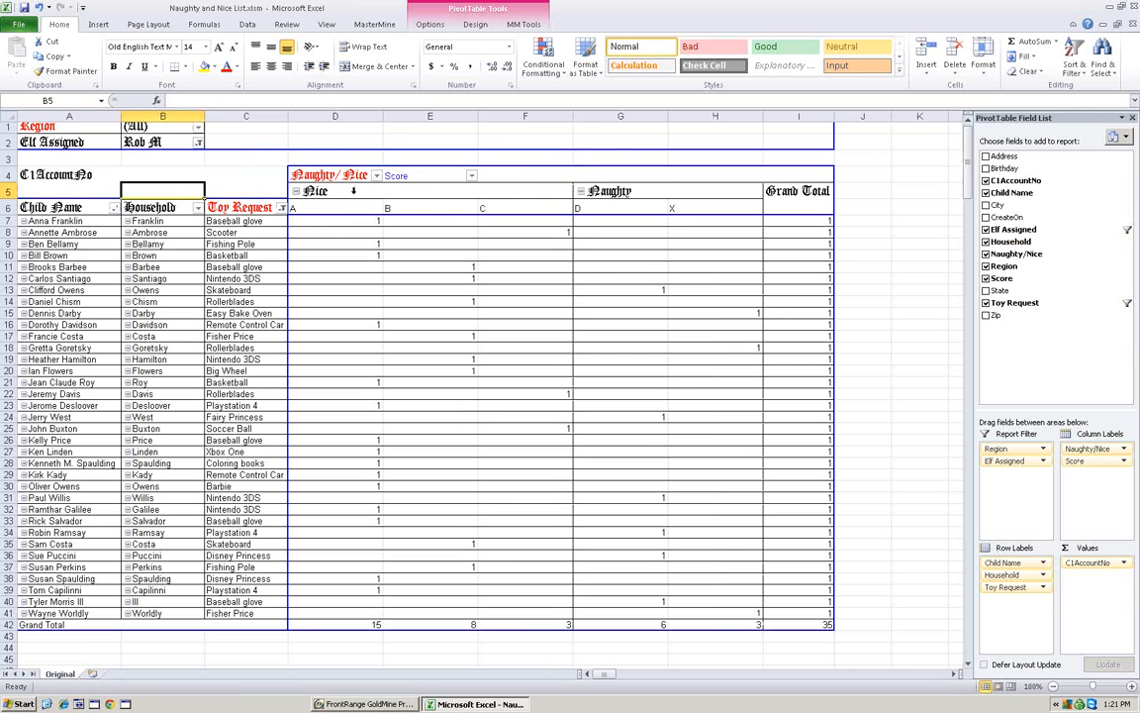
Place Score ahead of Naughty/Nice in the column labels, and remove Score from the pivot table
{"action": "left_click", "coordinate": [361, 207]}
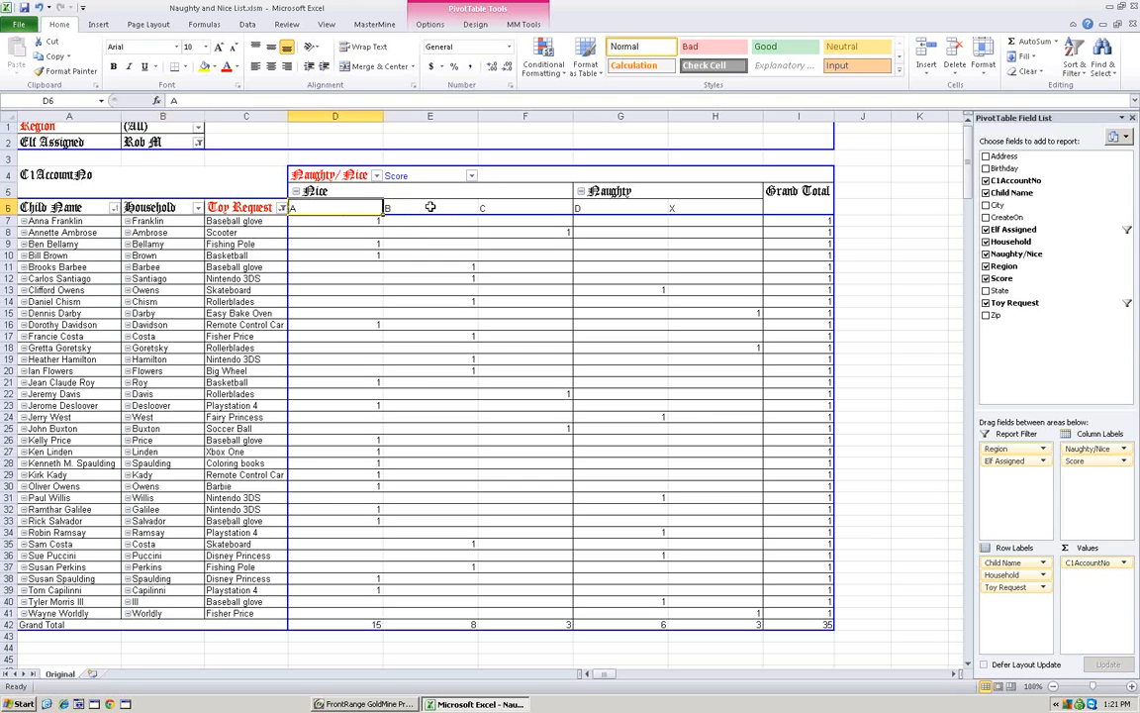
{"action": "left_click", "coordinate": [417, 177]}
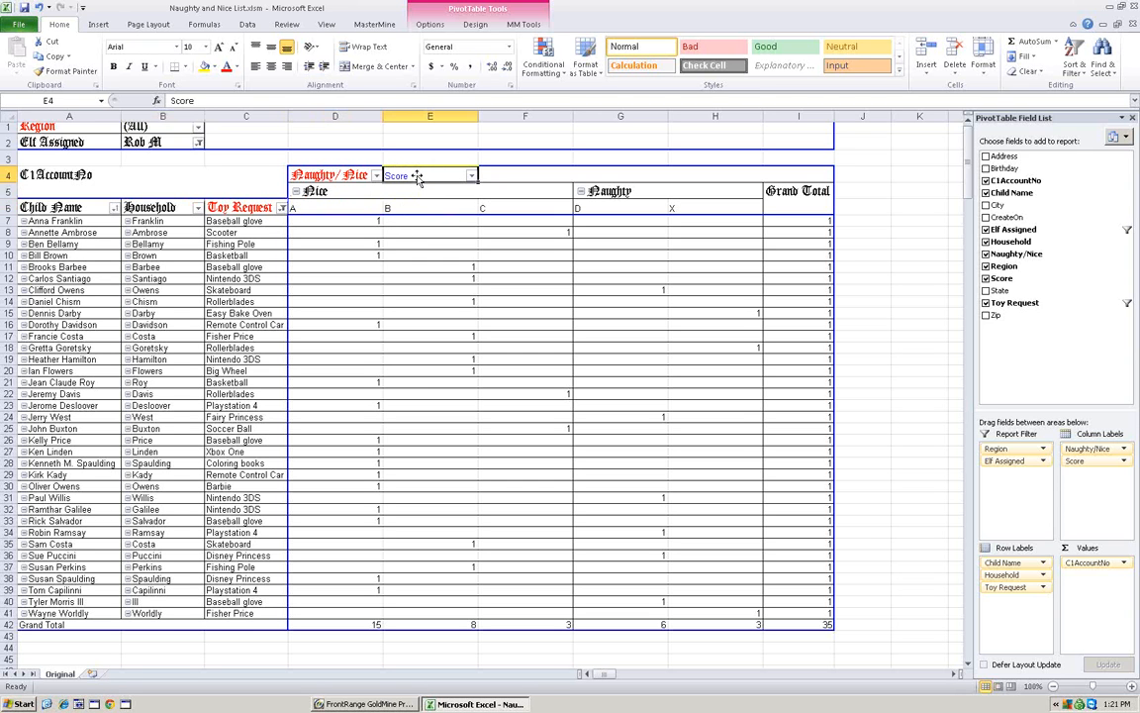
{"action": "left_click_drag", "start_coordinate": [417, 176], "coordinate": [417, 176]}
{"action": "left_click_drag", "start_coordinate": [417, 176], "coordinate": [408, 190]}
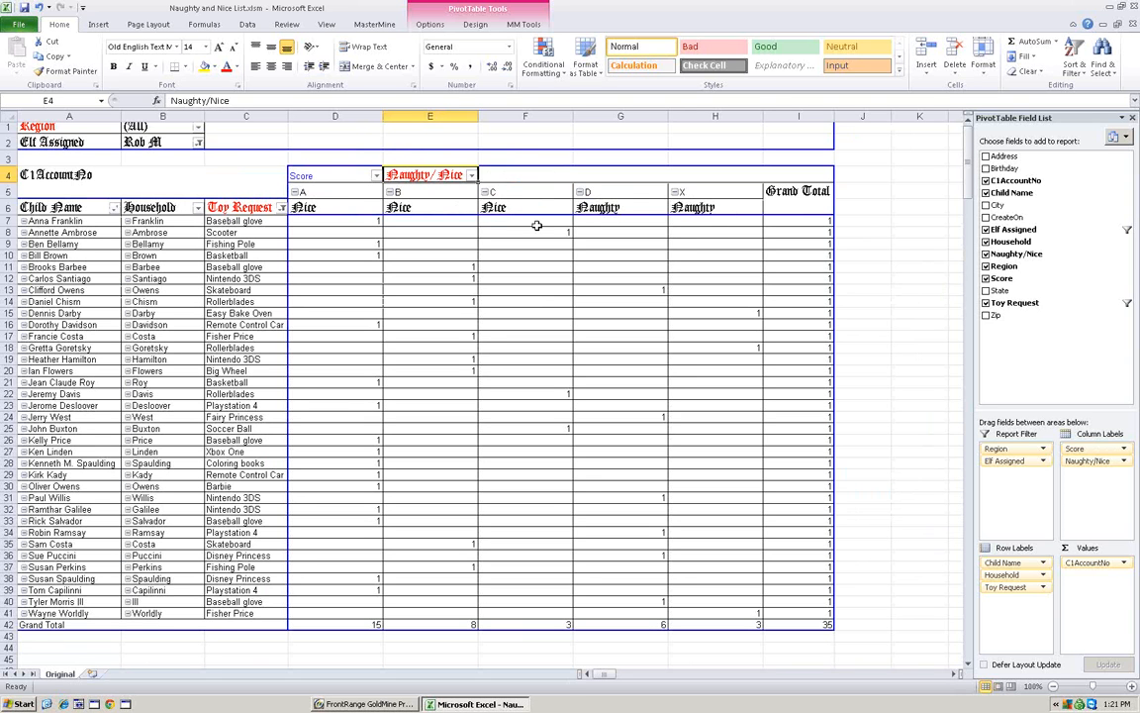
{"action": "left_click_drag", "start_coordinate": [313, 170], "coordinate": [1030, 230]}
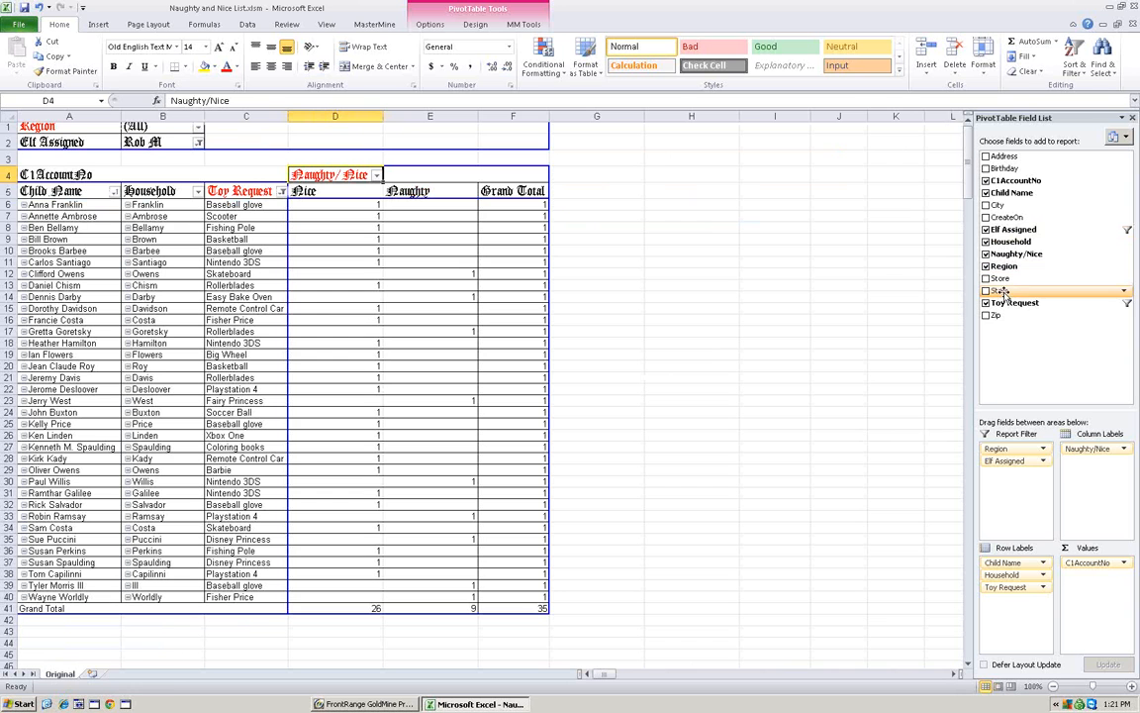
Add State as a column label beneath Naughty/Nice and narrow the report with MasterMine's Optimize Columns
{"action": "left_click_drag", "start_coordinate": [1002, 290], "coordinate": [377, 198]}
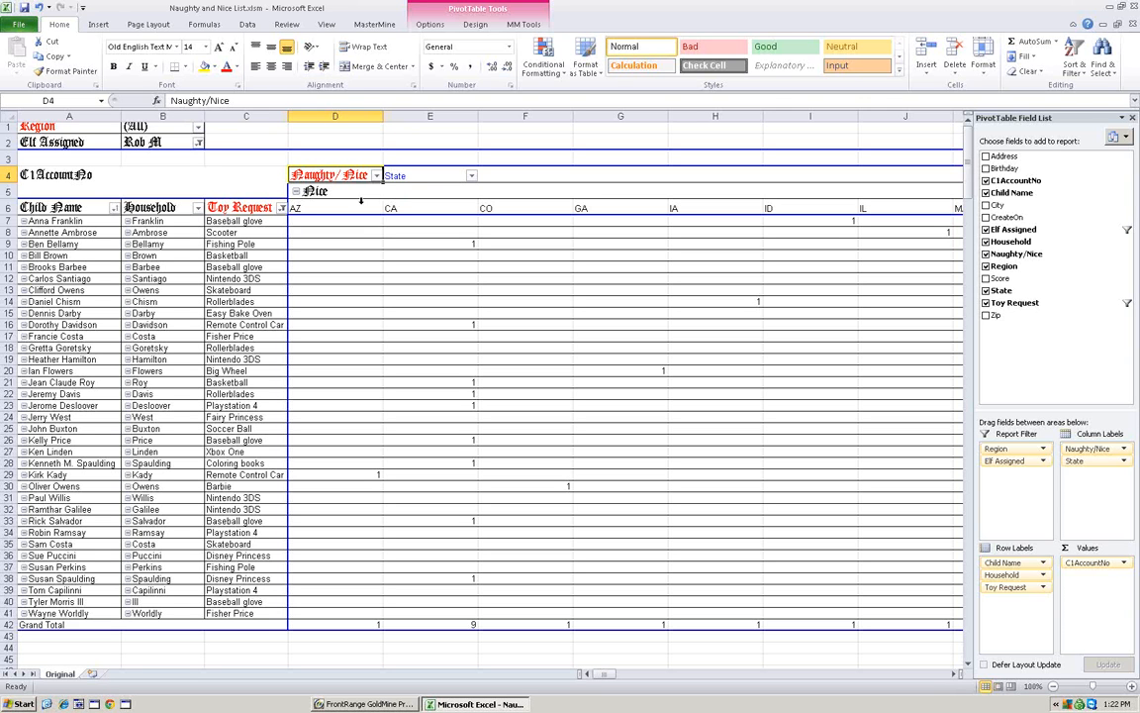
{"action": "left_click", "coordinate": [375, 25]}
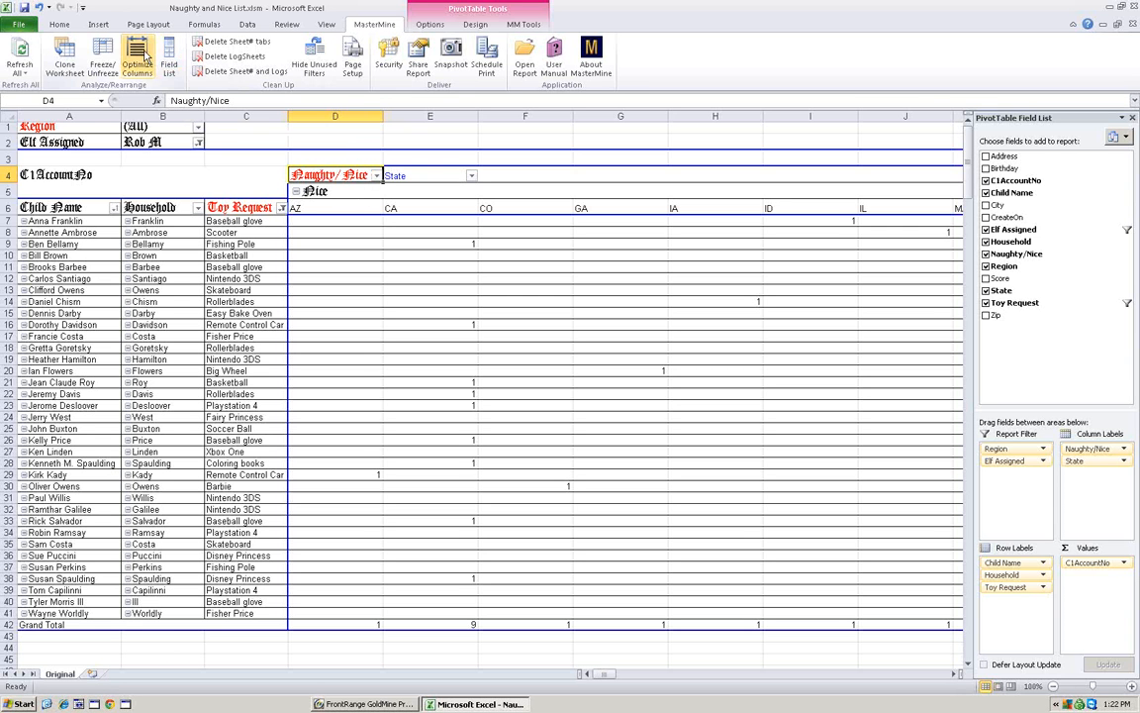
{"action": "left_click", "coordinate": [139, 59]}
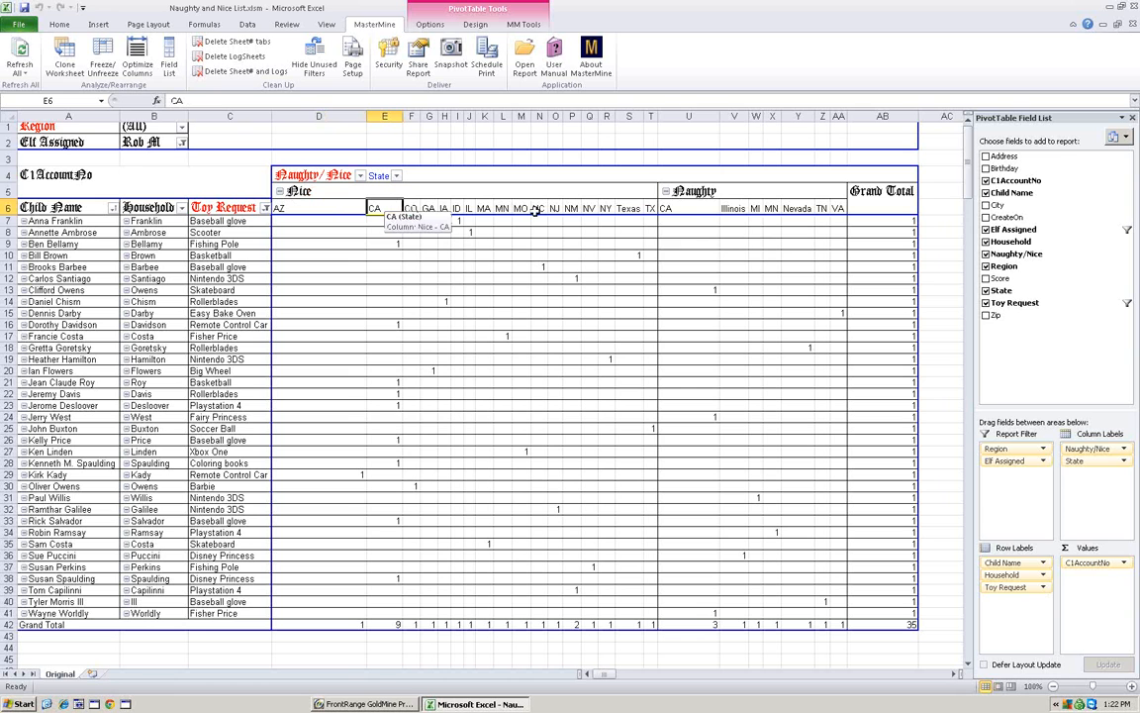
Point out the CA column under Naughty, and remove the State field from the pivot table
{"action": "left_click", "coordinate": [697, 212]}
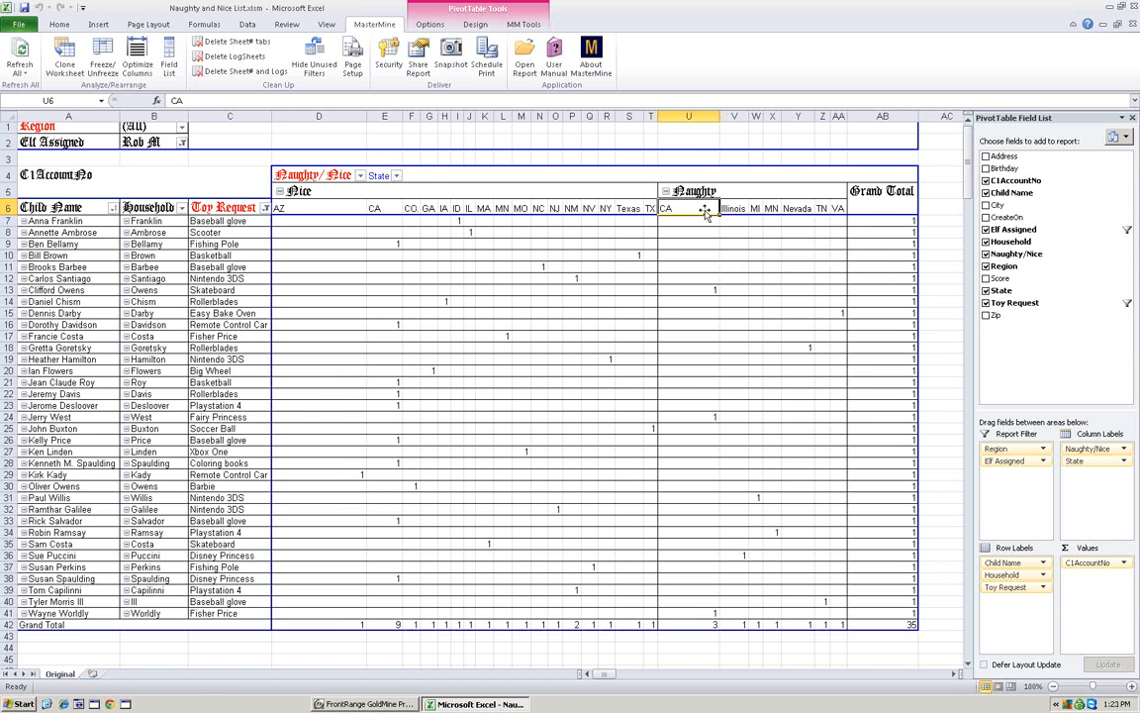
{"action": "left_click", "coordinate": [378, 178]}
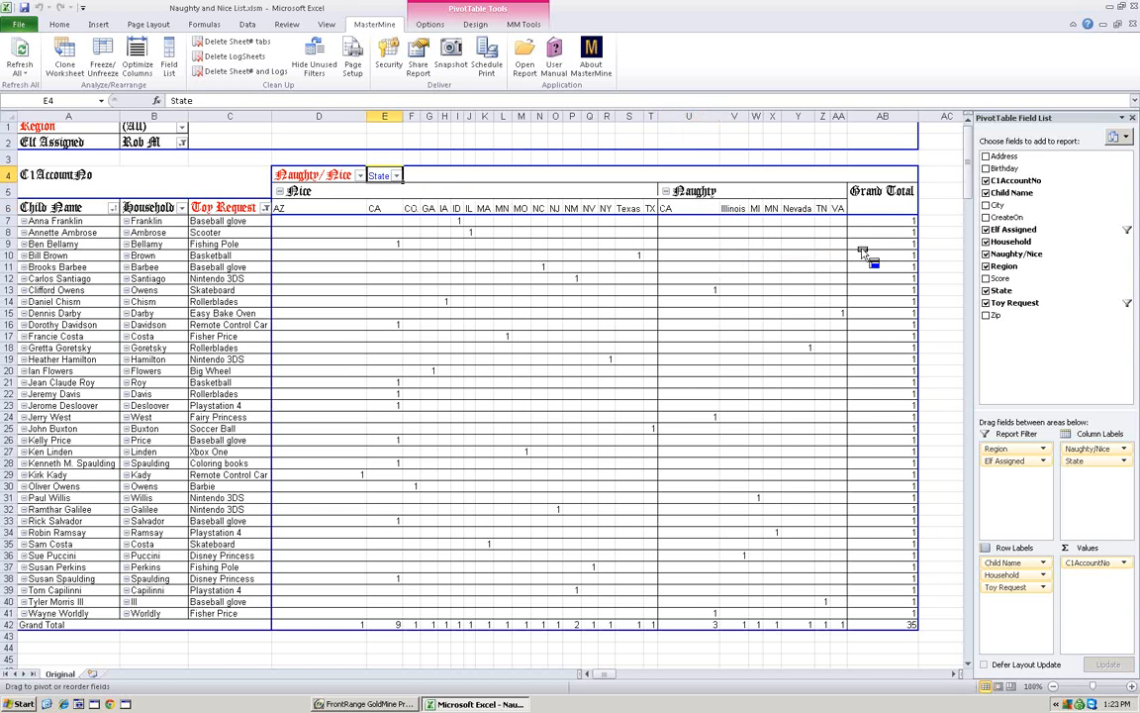
{"action": "left_click_drag", "start_coordinate": [379, 176], "coordinate": [1010, 205]}
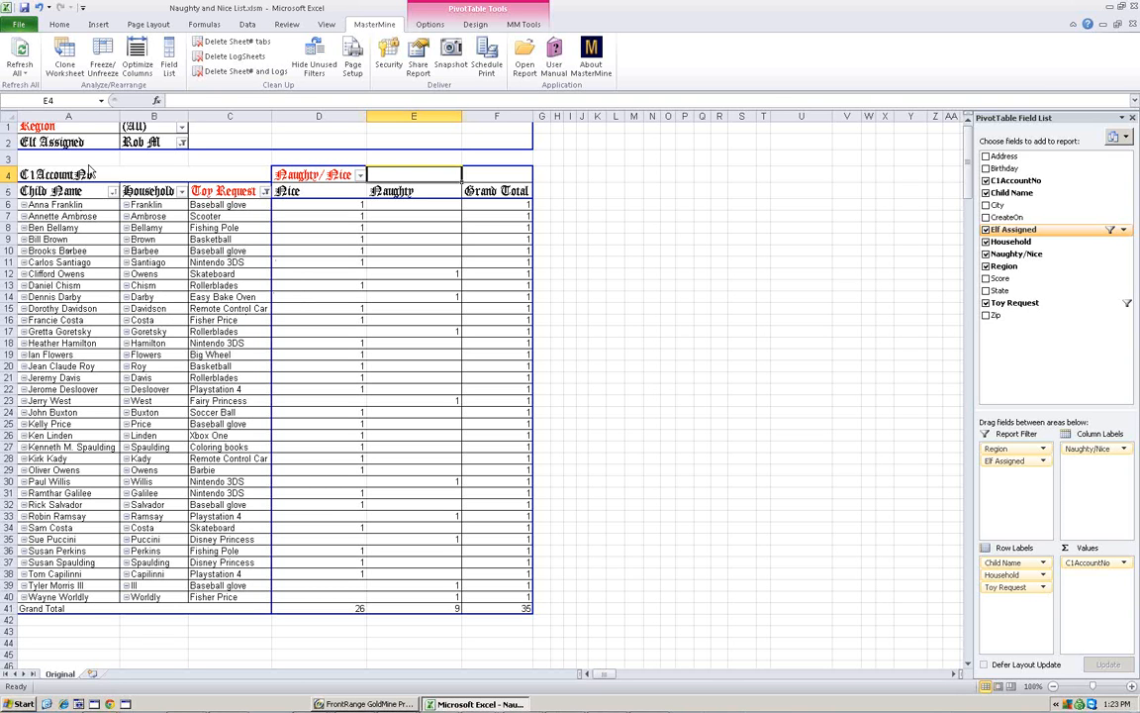
Clone the worksheet, move Household and Child Name to the report filter on the copy, and compare it with the Original sheet
{"action": "left_click", "coordinate": [66, 56]}
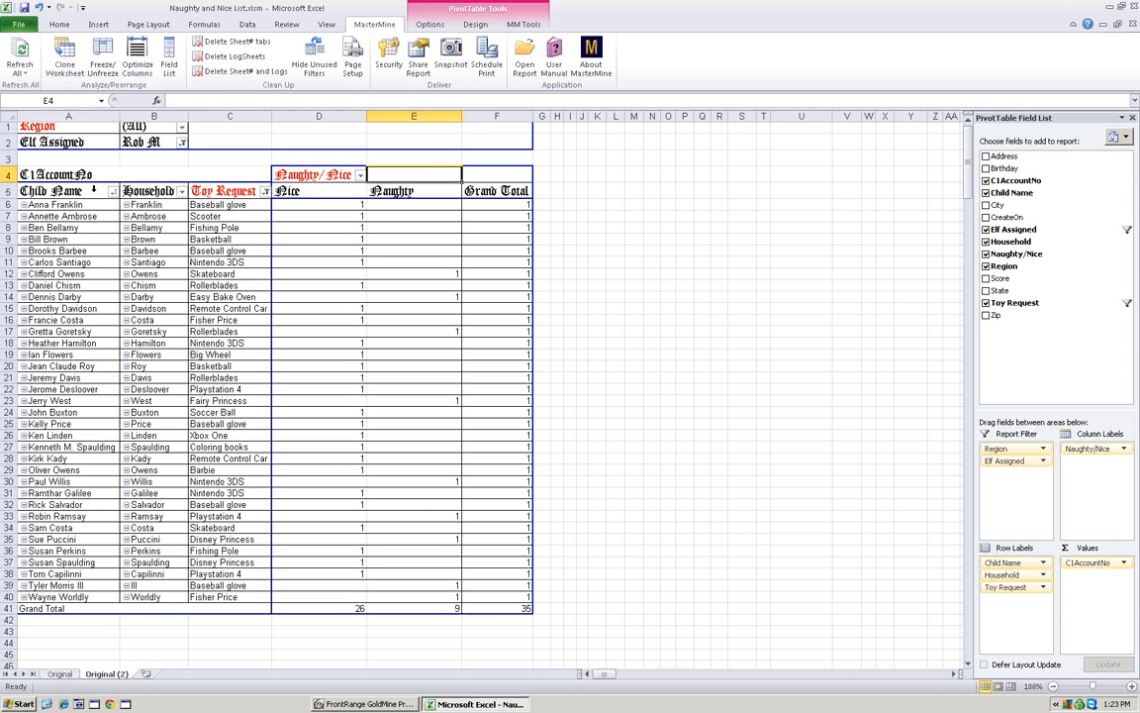
{"action": "left_click_drag", "start_coordinate": [62, 190], "coordinate": [65, 159]}
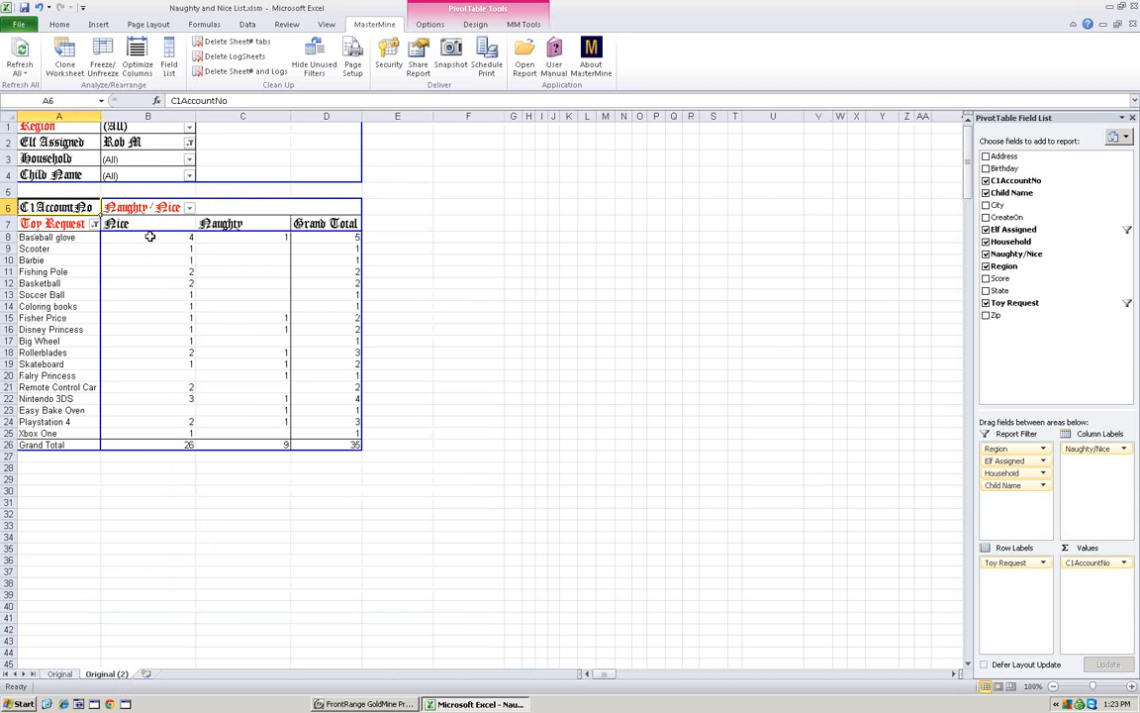
{"action": "left_click", "coordinate": [59, 676]}
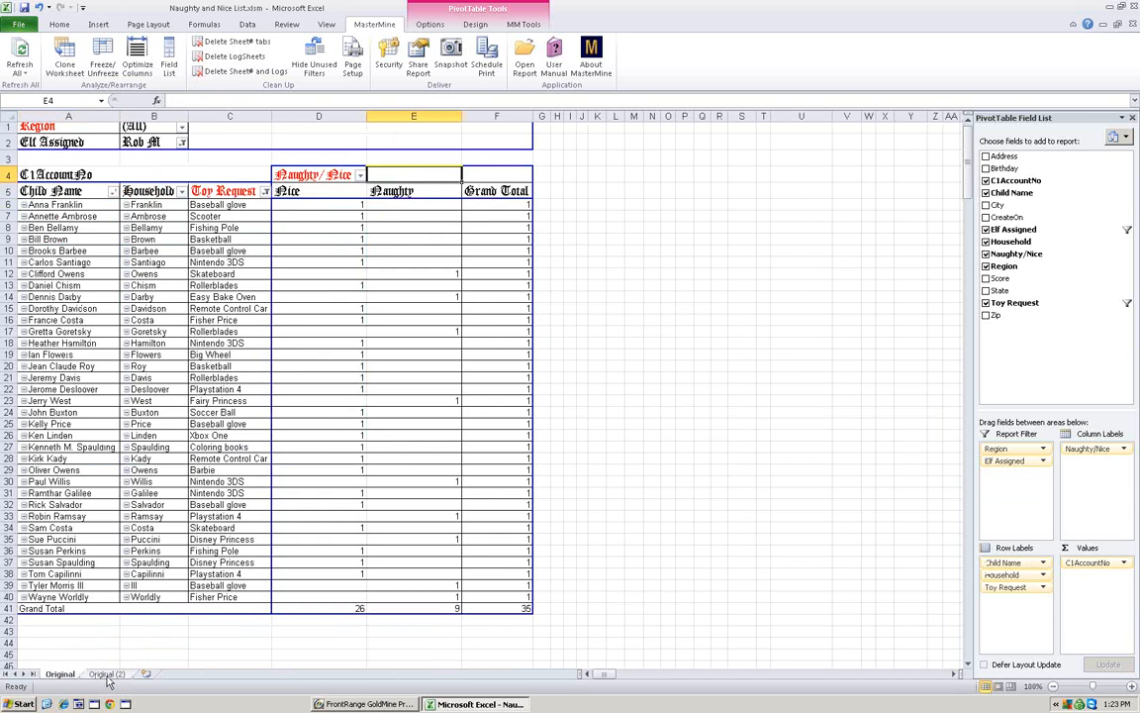
{"action": "left_click", "coordinate": [107, 674]}
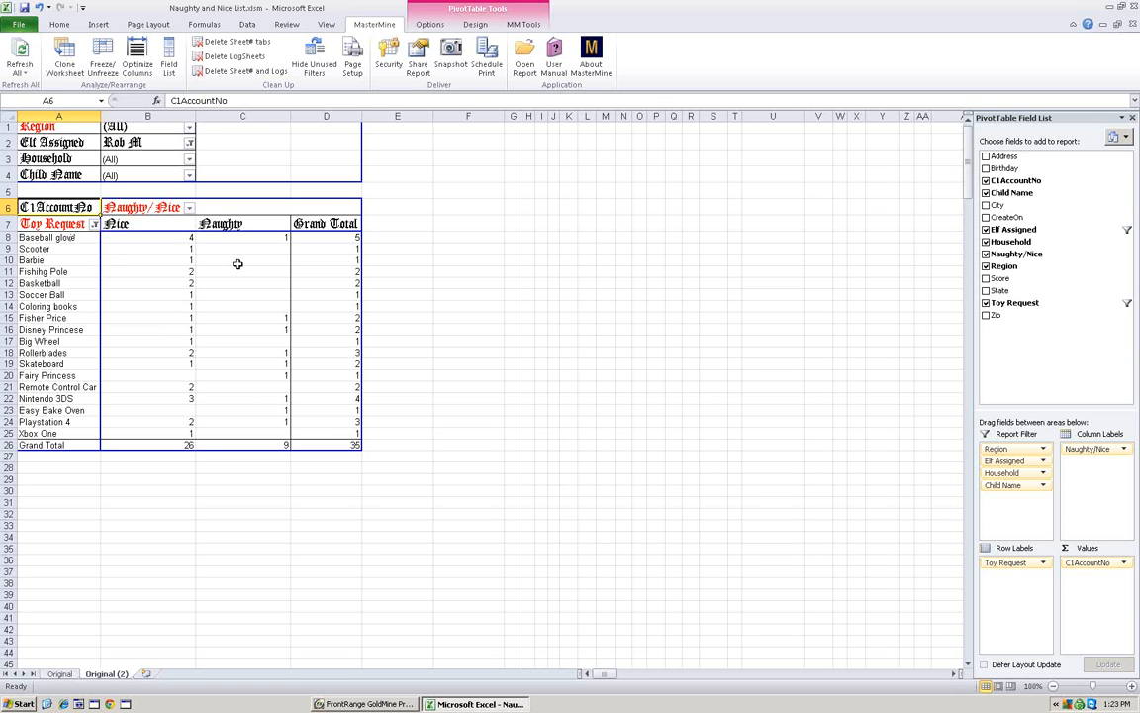
Set the Elf Assigned report filter on the copied sheet to (All)
{"action": "left_click", "coordinate": [189, 142]}
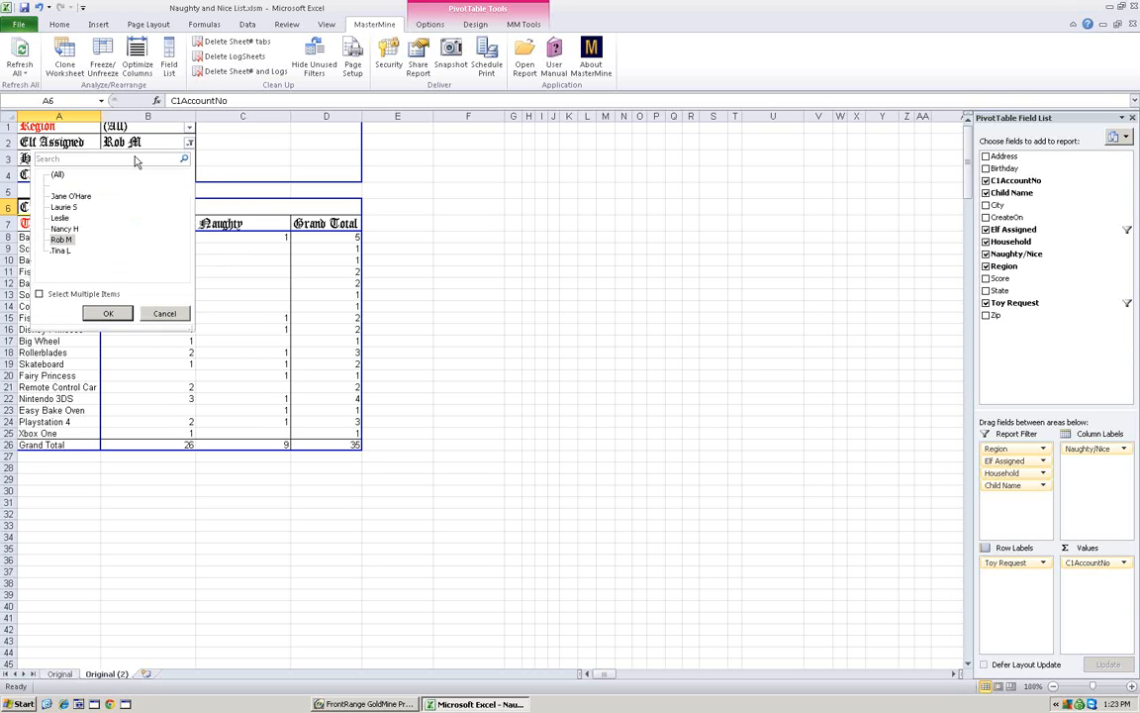
{"action": "left_click", "coordinate": [126, 316]}
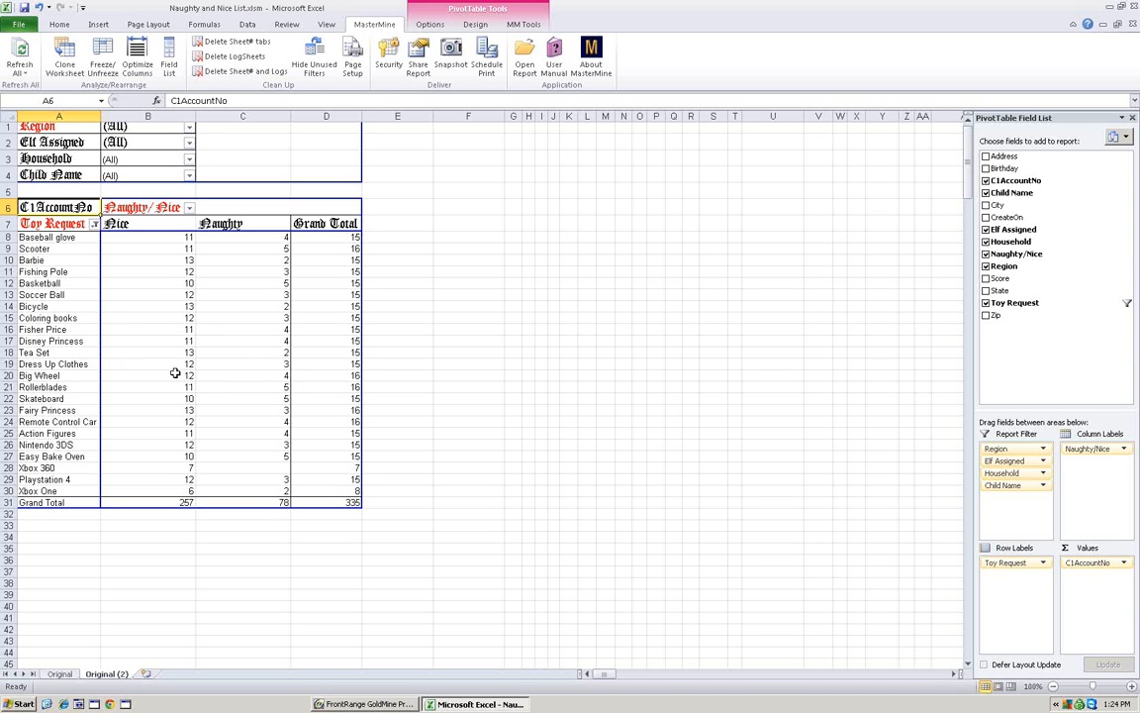
Insert a stacked column PivotChart of the toy requests, enlarge it and position it beside the pivot table
{"action": "left_click", "coordinate": [442, 29]}
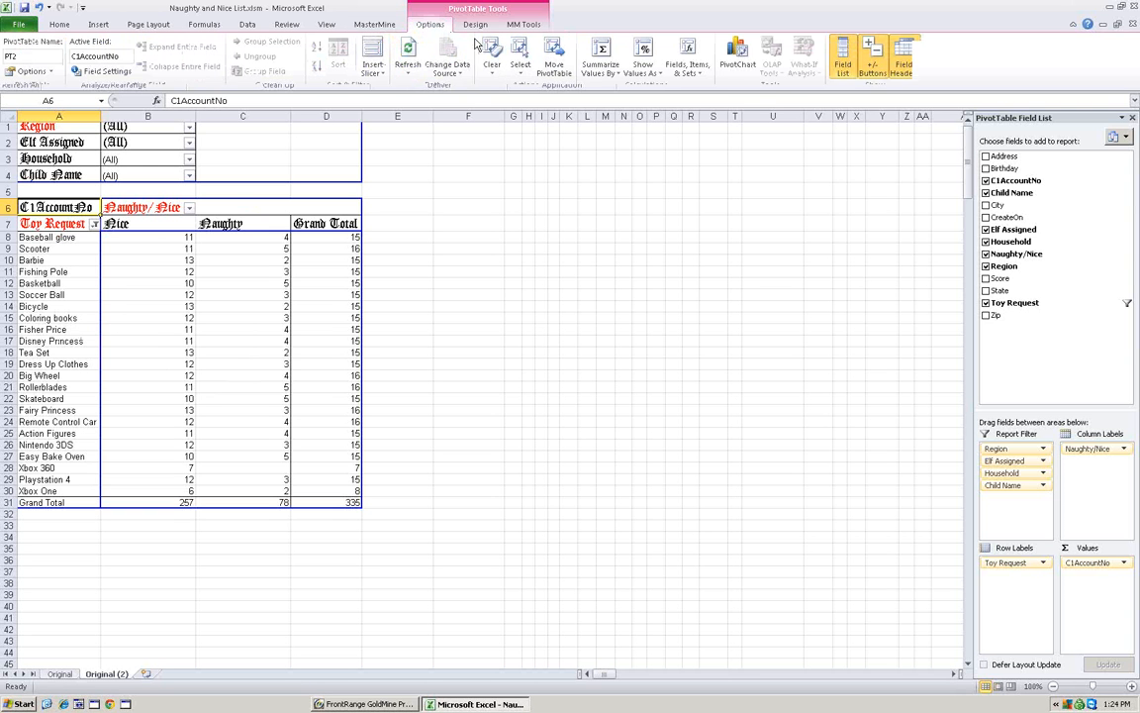
{"action": "left_click", "coordinate": [741, 56]}
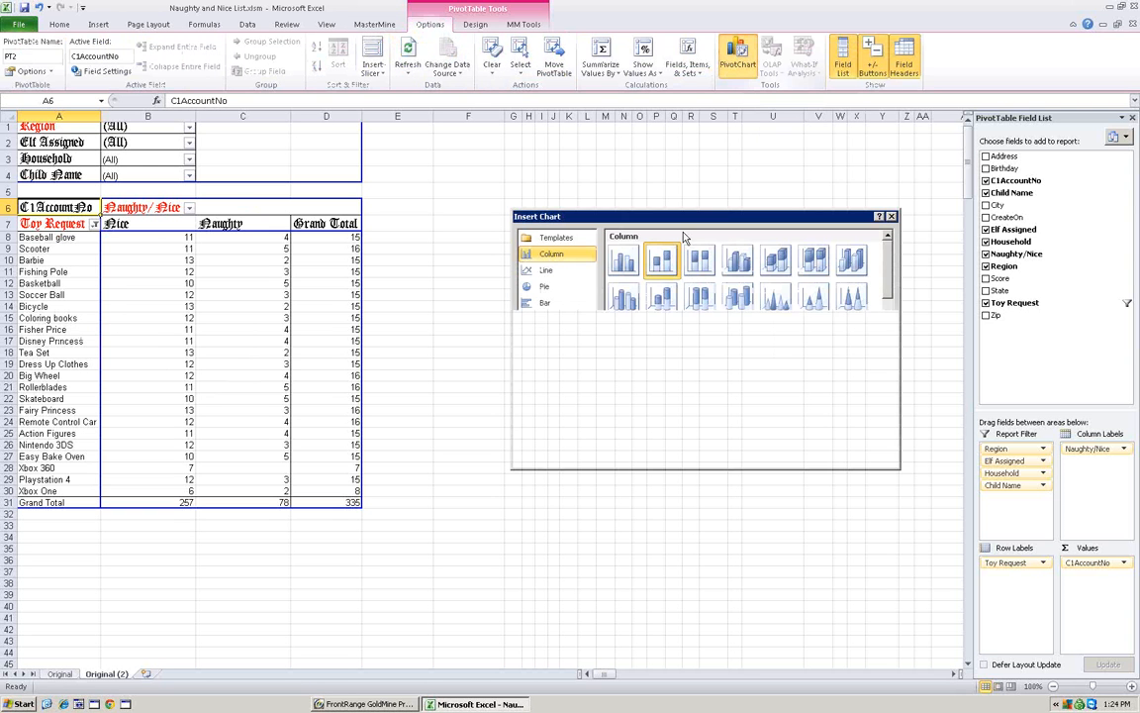
{"action": "left_click", "coordinate": [812, 455]}
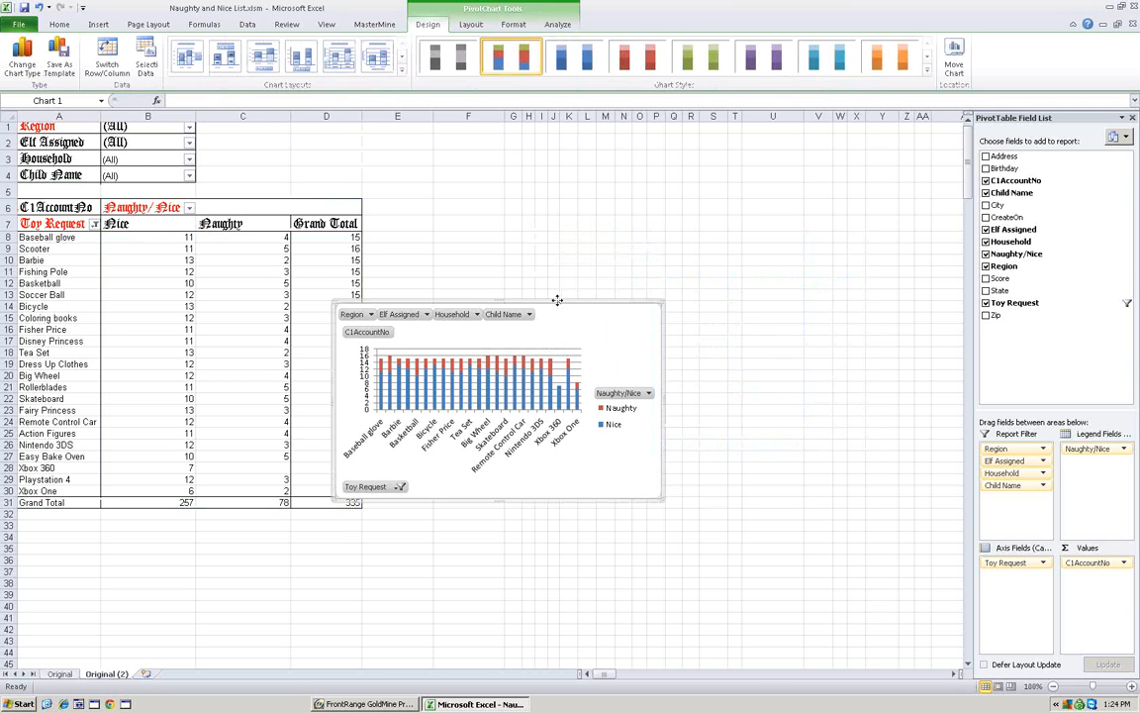
{"action": "left_click_drag", "start_coordinate": [666, 504], "coordinate": [744, 408]}
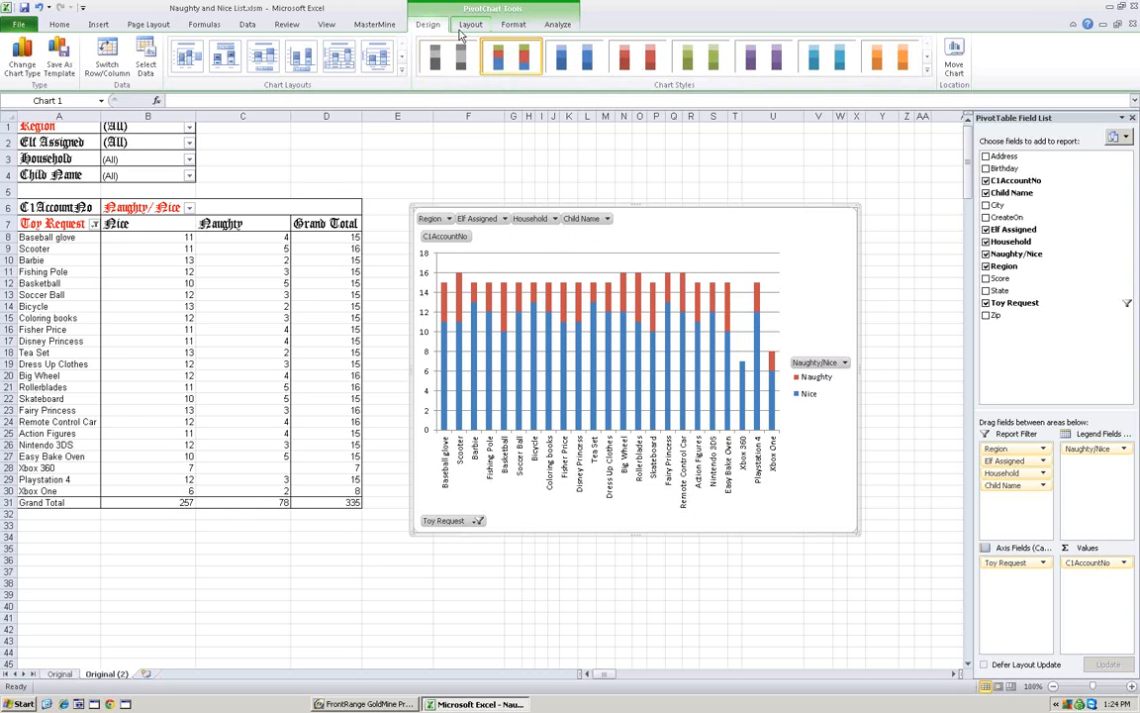
Move the Naughty column ahead of Nice in the pivot table, restore the Nice-first order, and shift the PivotChart up slightly
{"action": "left_click", "coordinate": [281, 271]}
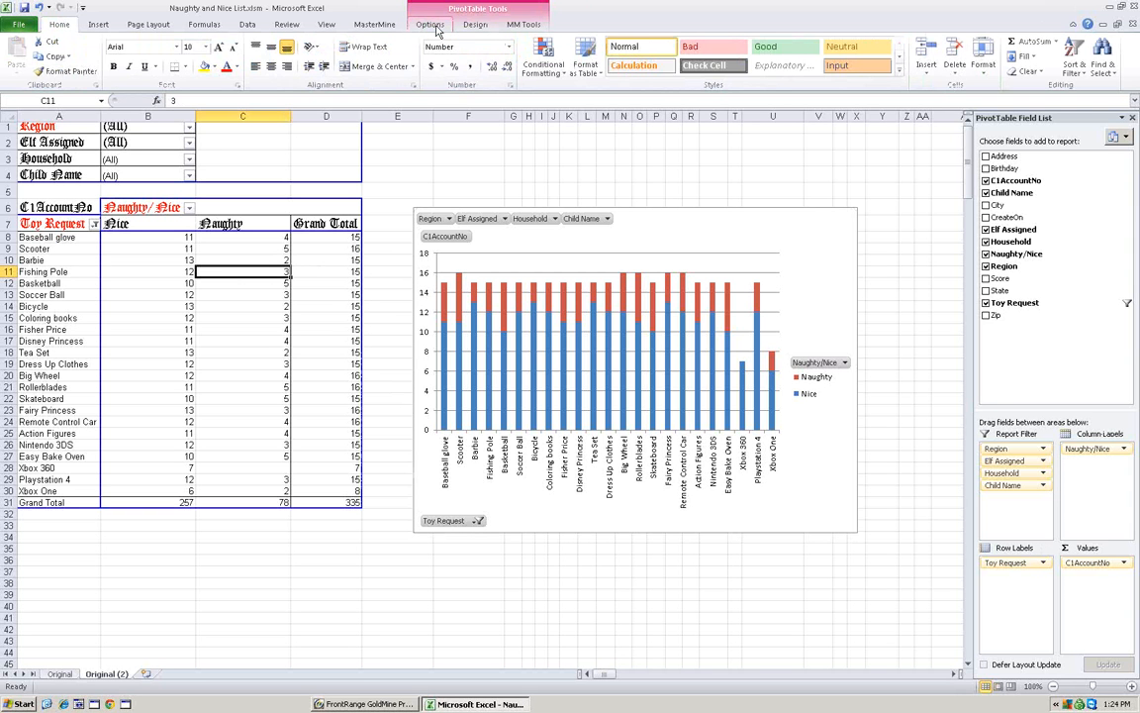
{"action": "left_click", "coordinate": [436, 28]}
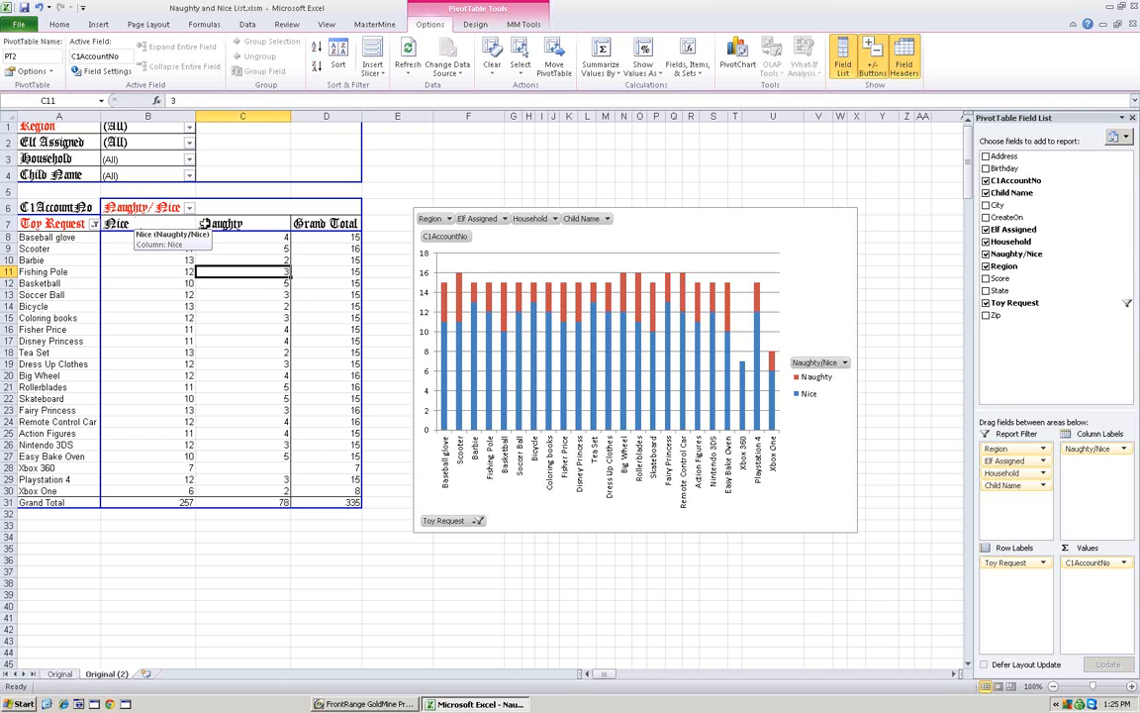
{"action": "left_click", "coordinate": [226, 224]}
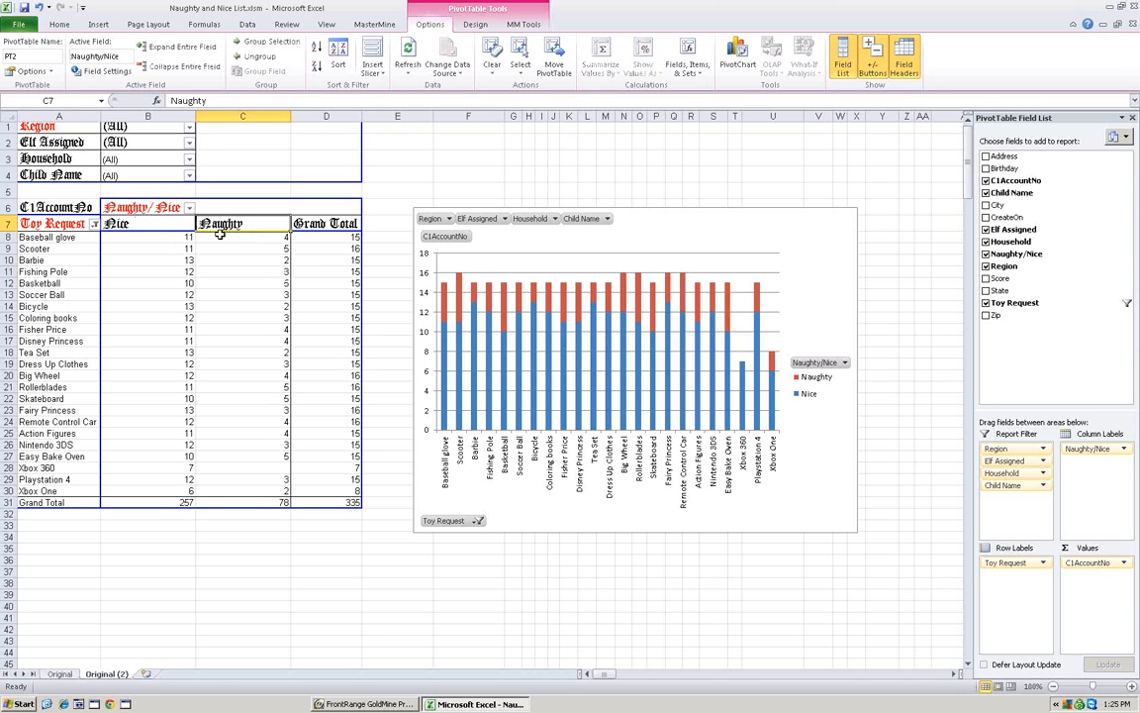
{"action": "left_click_drag", "start_coordinate": [220, 236], "coordinate": [111, 233]}
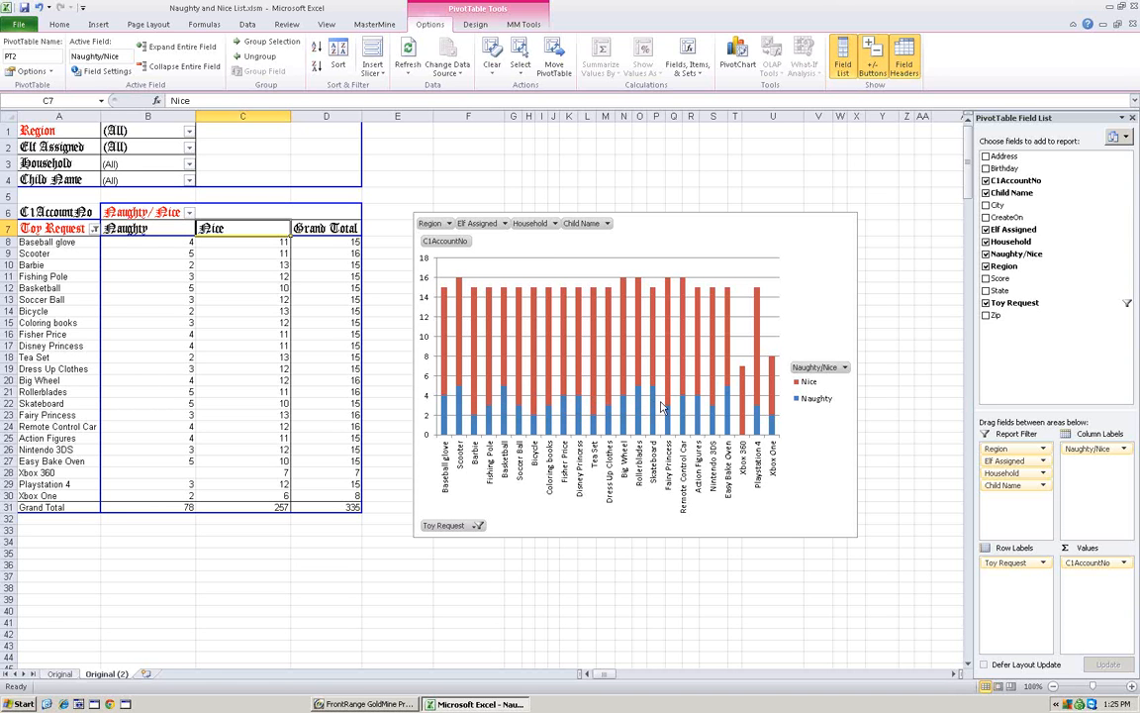
{"action": "mouse_move", "coordinate": [733, 412]}
{"action": "left_click_drag", "start_coordinate": [233, 237], "coordinate": [109, 229]}
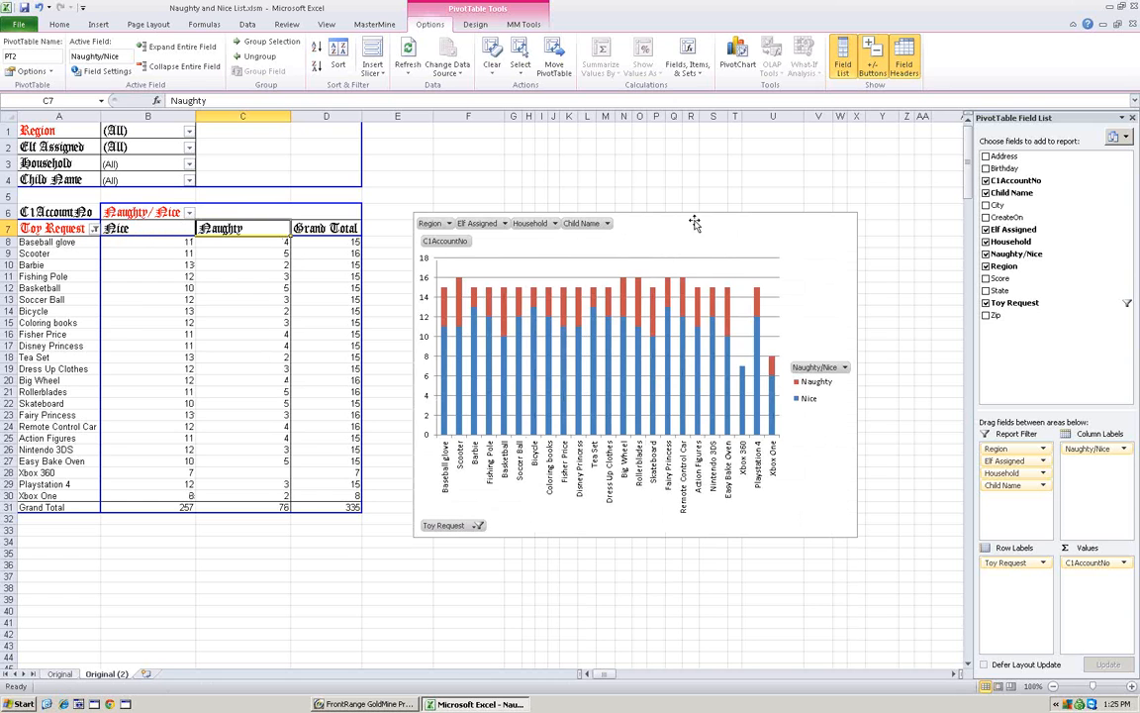
{"action": "left_click_drag", "start_coordinate": [693, 220], "coordinate": [303, 338]}
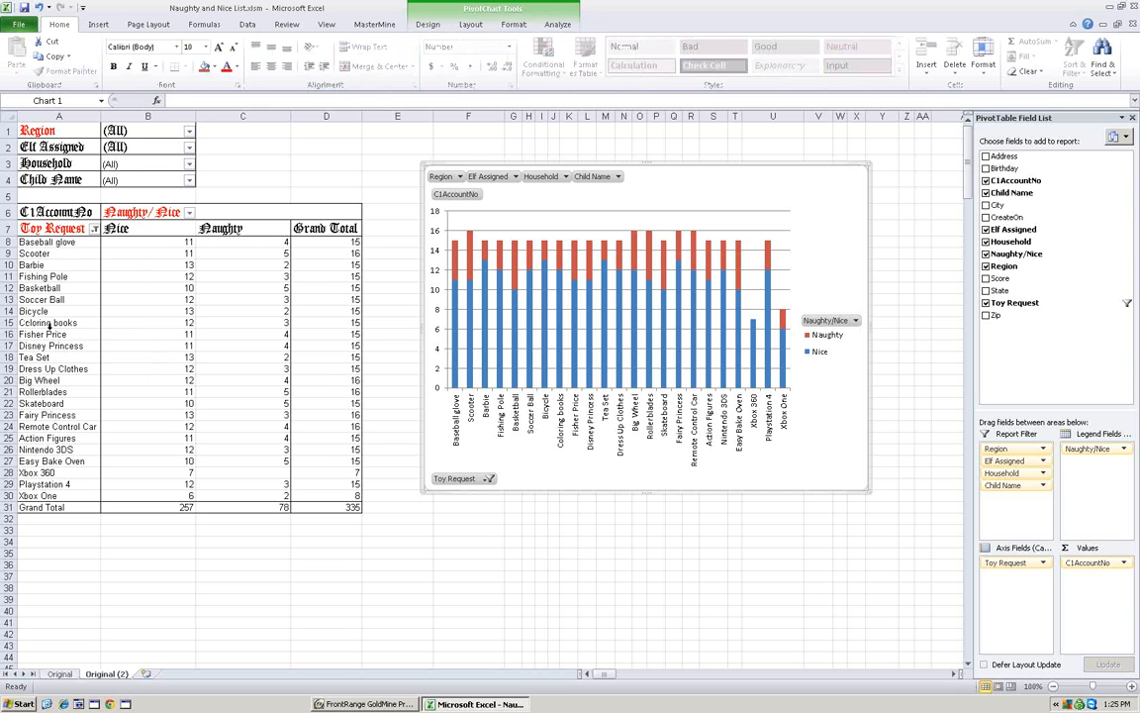
Sort the Toy Request field from A to Z, and re-sort it from Z to A
{"action": "left_click", "coordinate": [94, 229]}
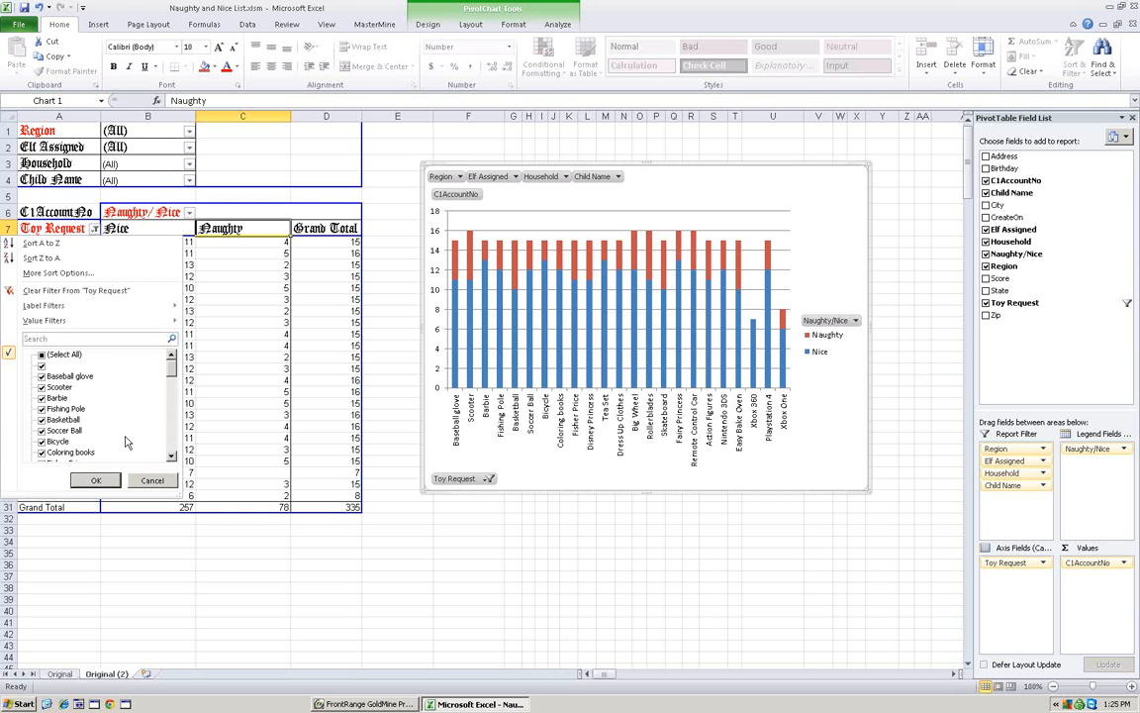
{"action": "left_click", "coordinate": [156, 483]}
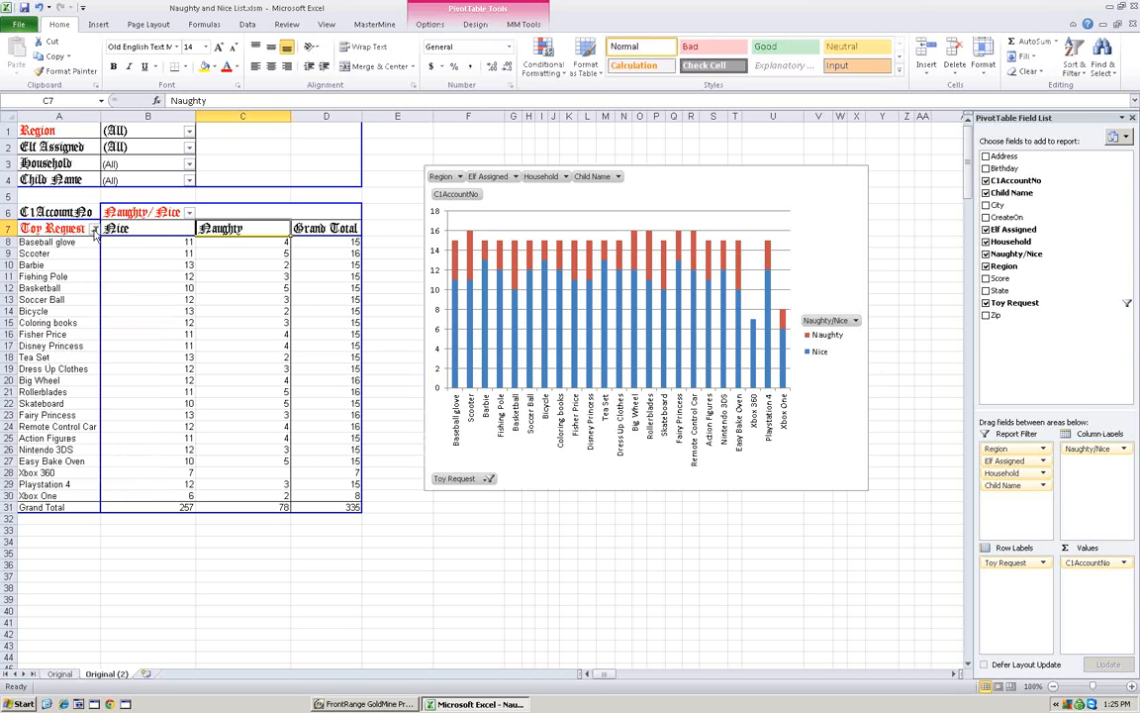
{"action": "left_click", "coordinate": [94, 228]}
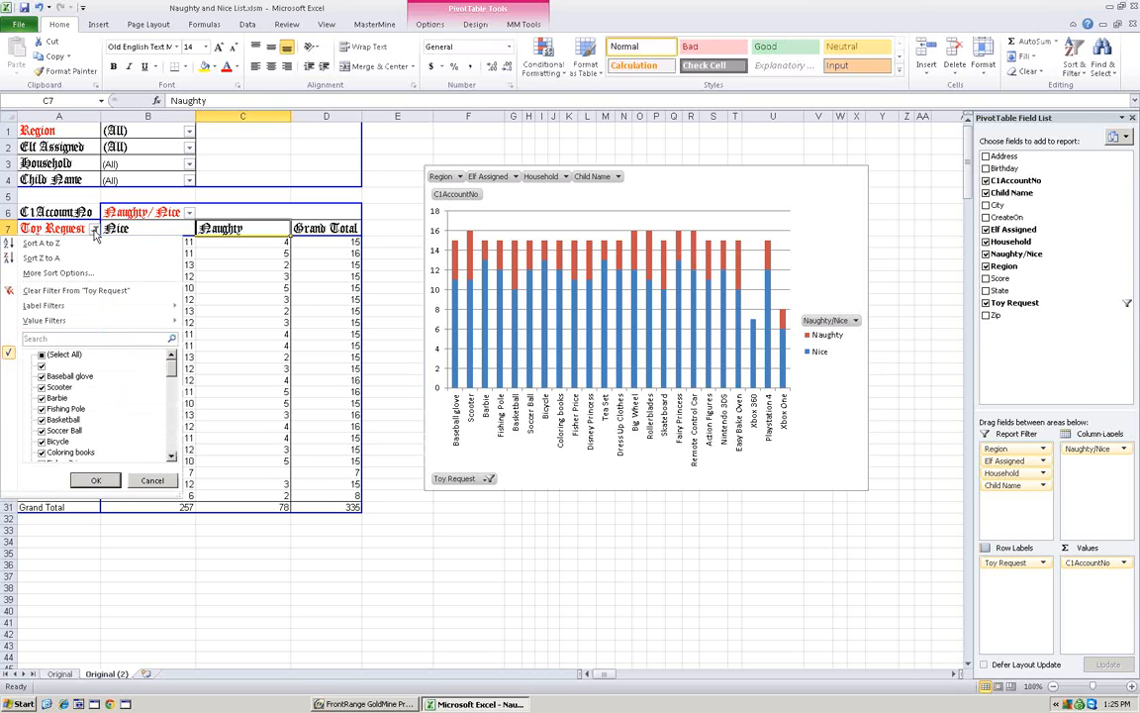
{"action": "left_click", "coordinate": [39, 242]}
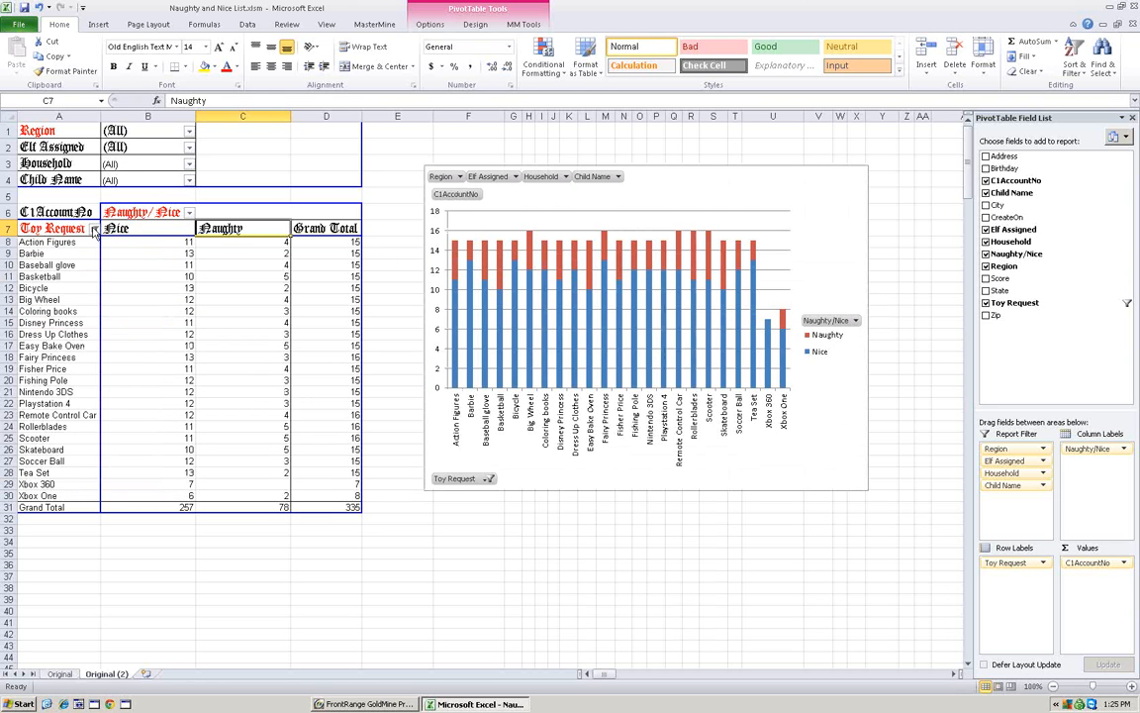
{"action": "left_click", "coordinate": [94, 228]}
{"action": "left_click", "coordinate": [45, 258]}
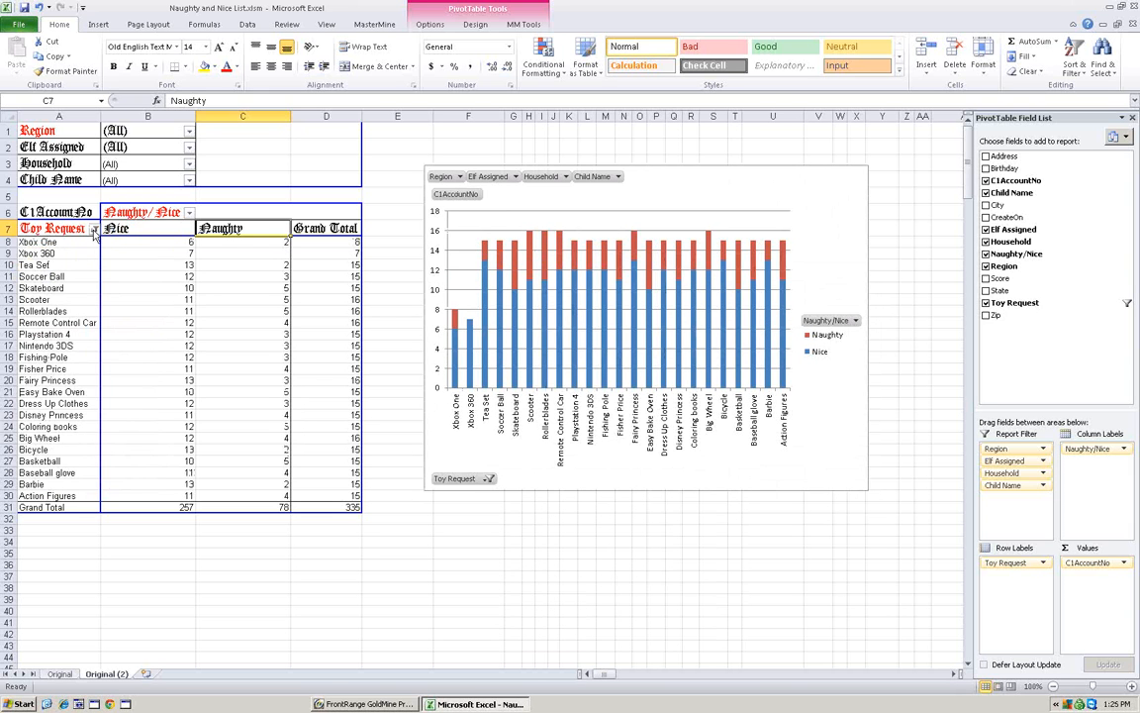
Sort the Toy Request field in descending order by C1AccountNo
{"action": "left_click", "coordinate": [94, 229]}
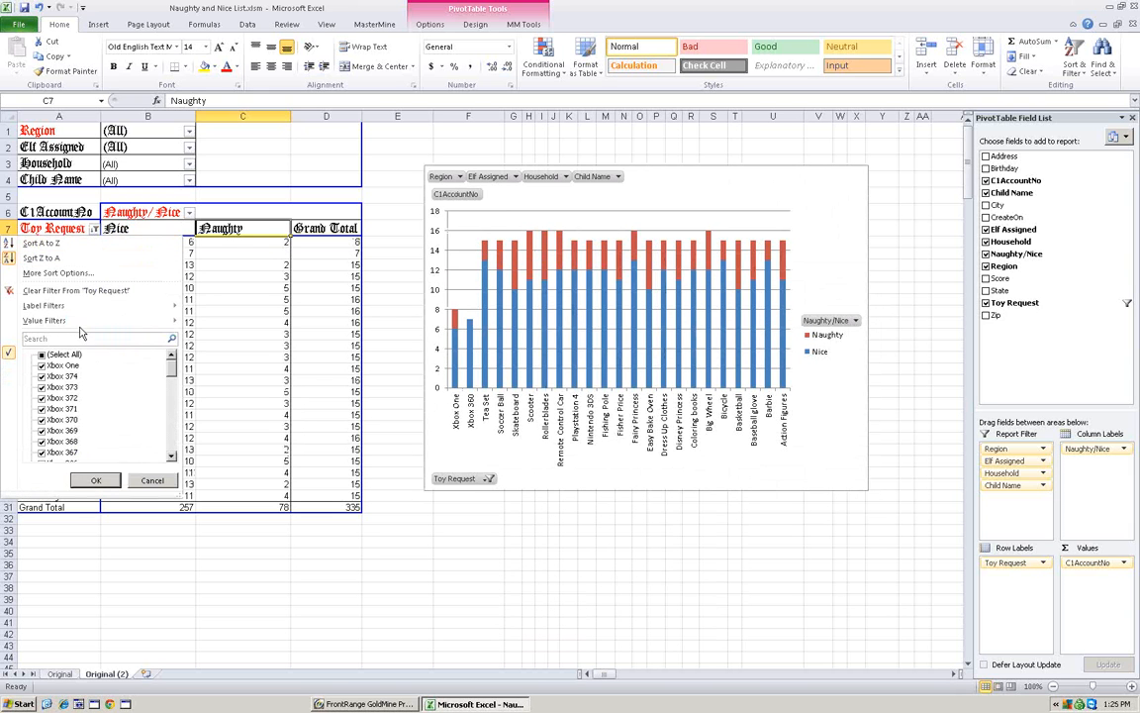
{"action": "left_click", "coordinate": [58, 274]}
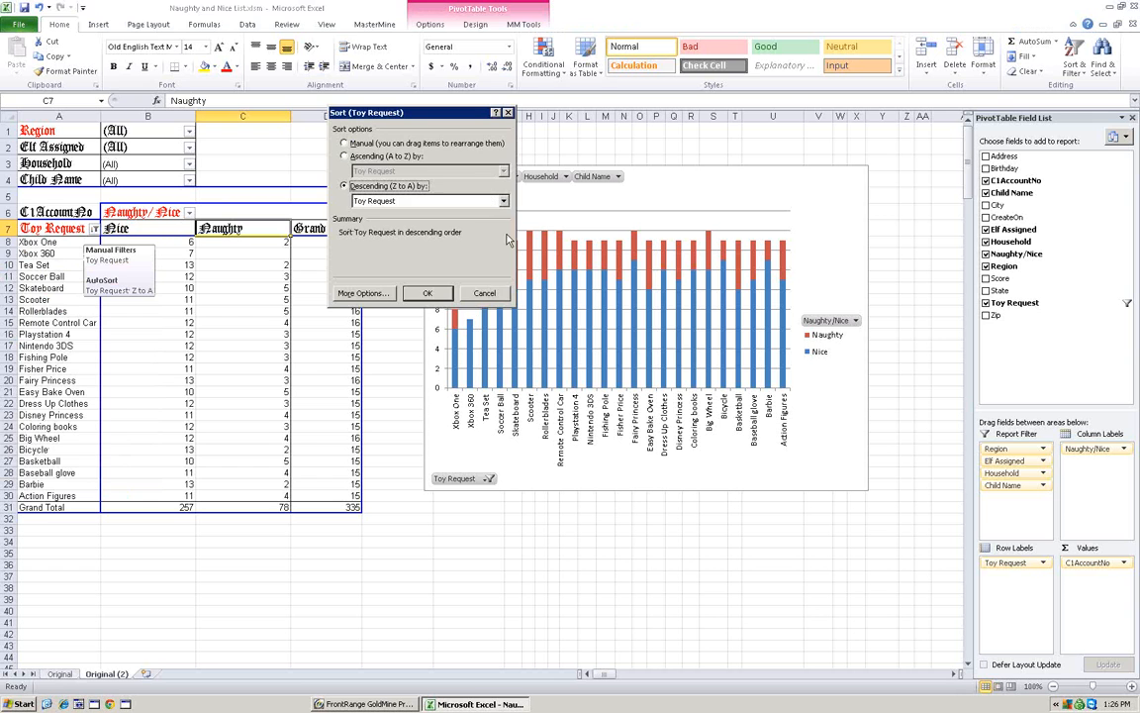
{"action": "left_click", "coordinate": [492, 294]}
{"action": "left_click", "coordinate": [94, 228]}
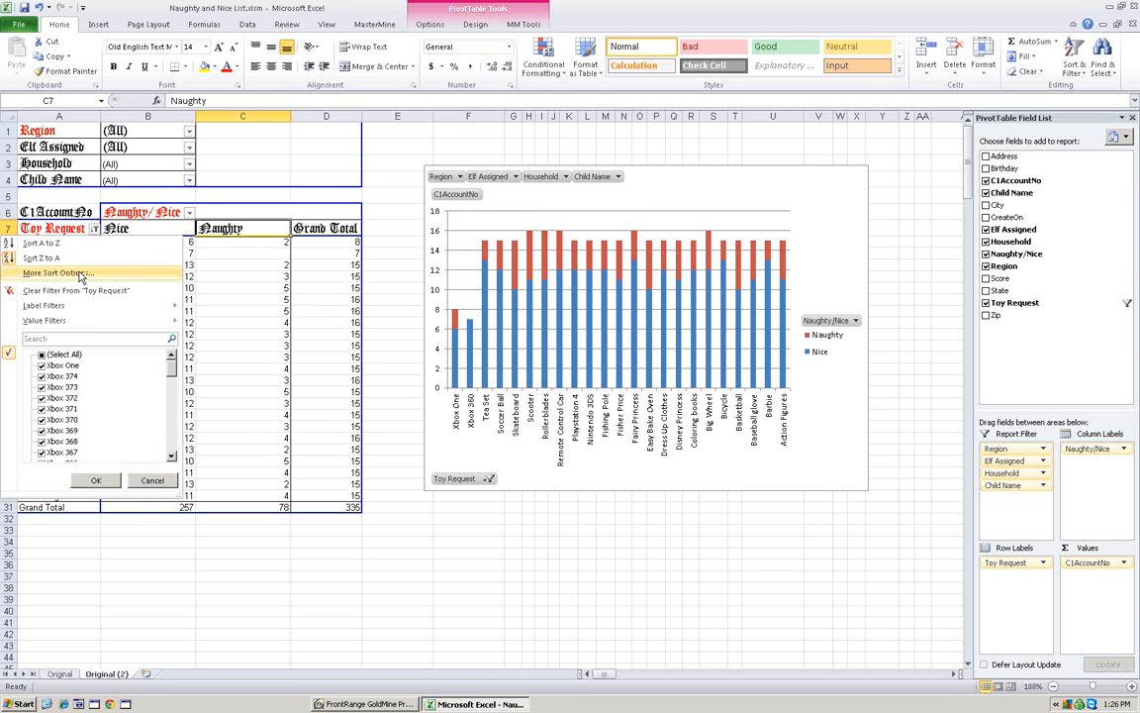
{"action": "left_click", "coordinate": [81, 274]}
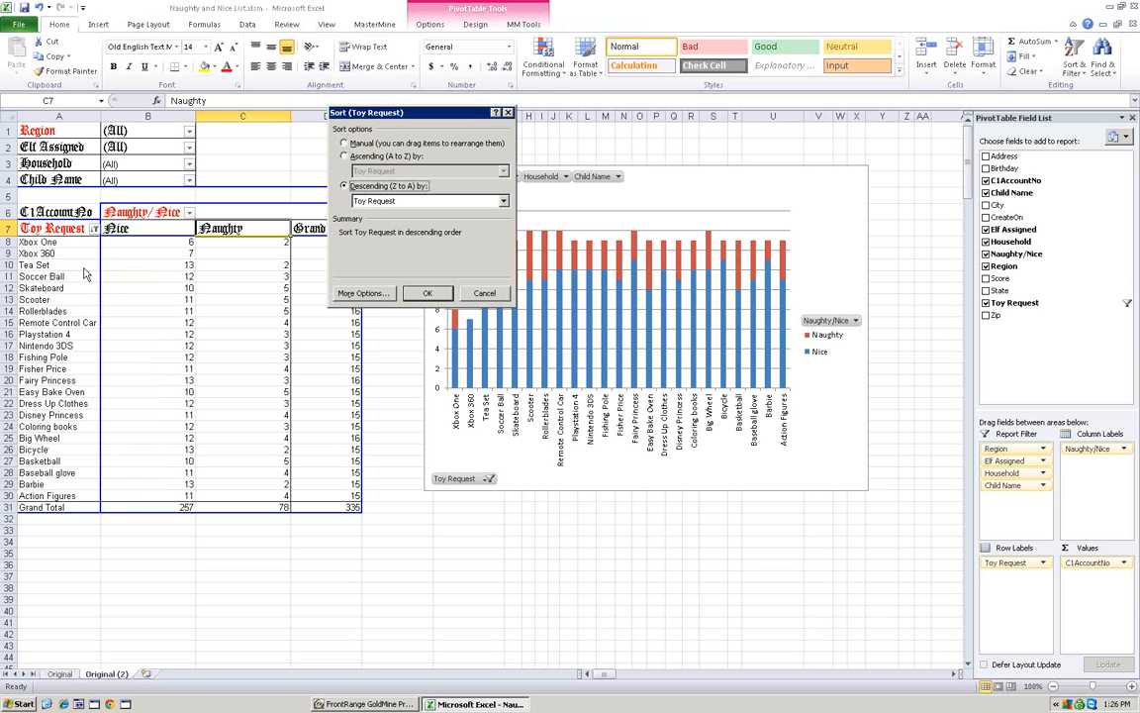
{"action": "left_click", "coordinate": [503, 201]}
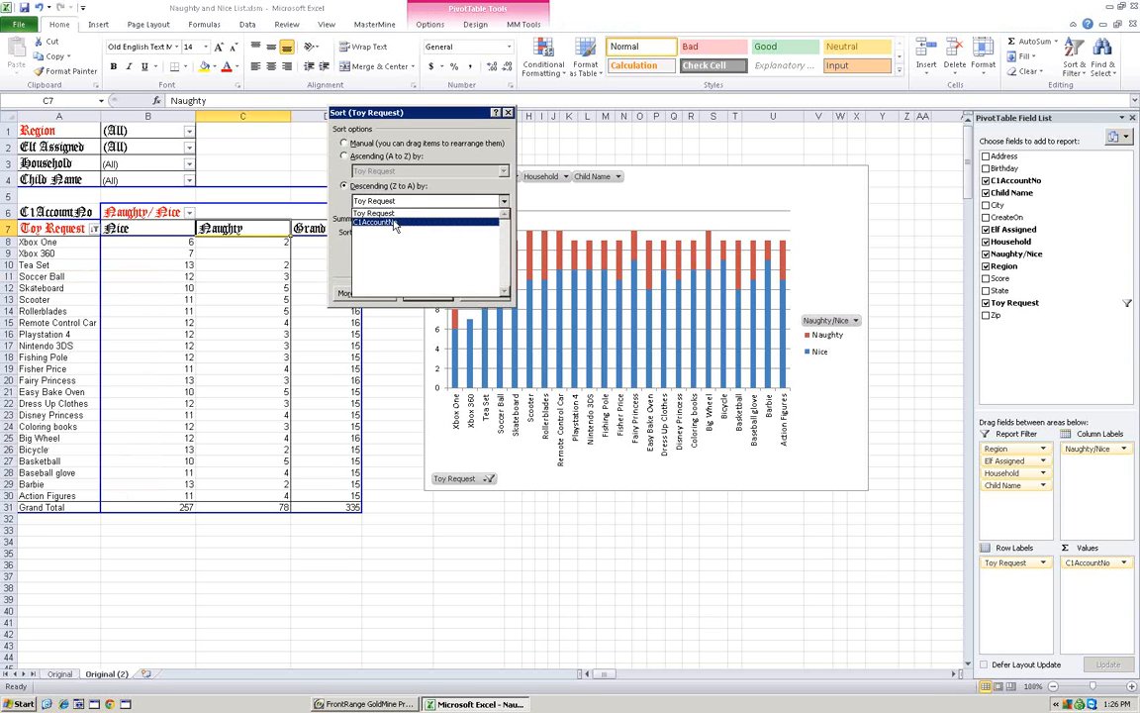
{"action": "left_click", "coordinate": [394, 223]}
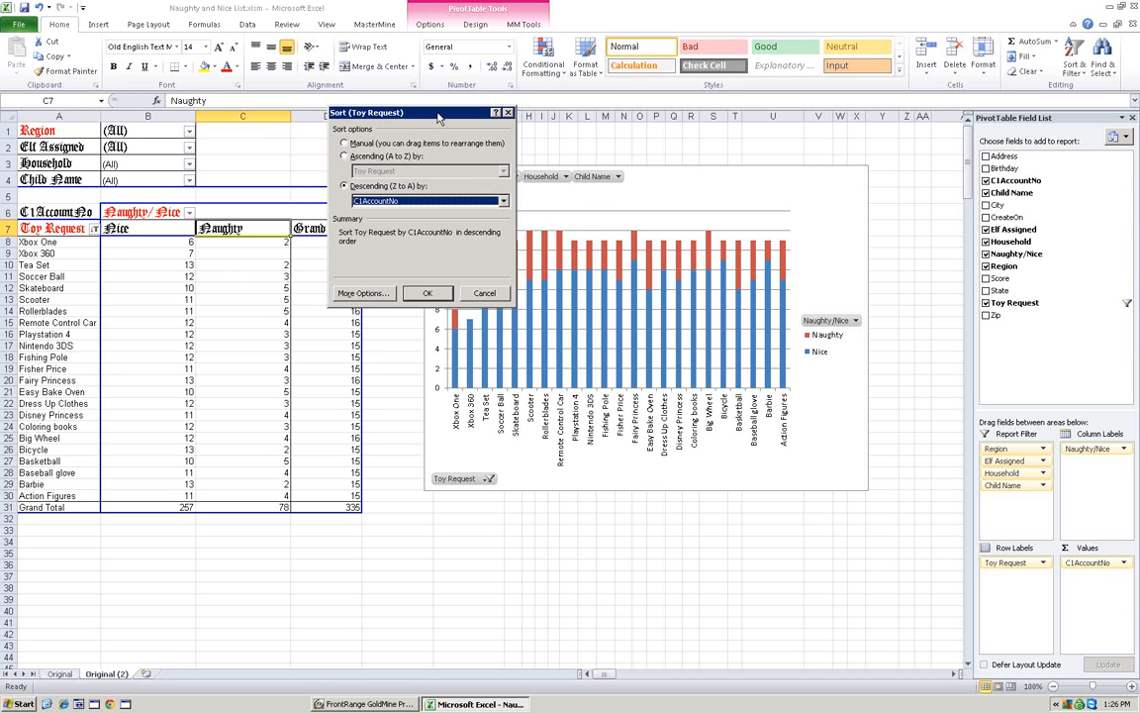
{"action": "left_click_drag", "start_coordinate": [439, 117], "coordinate": [510, 118]}
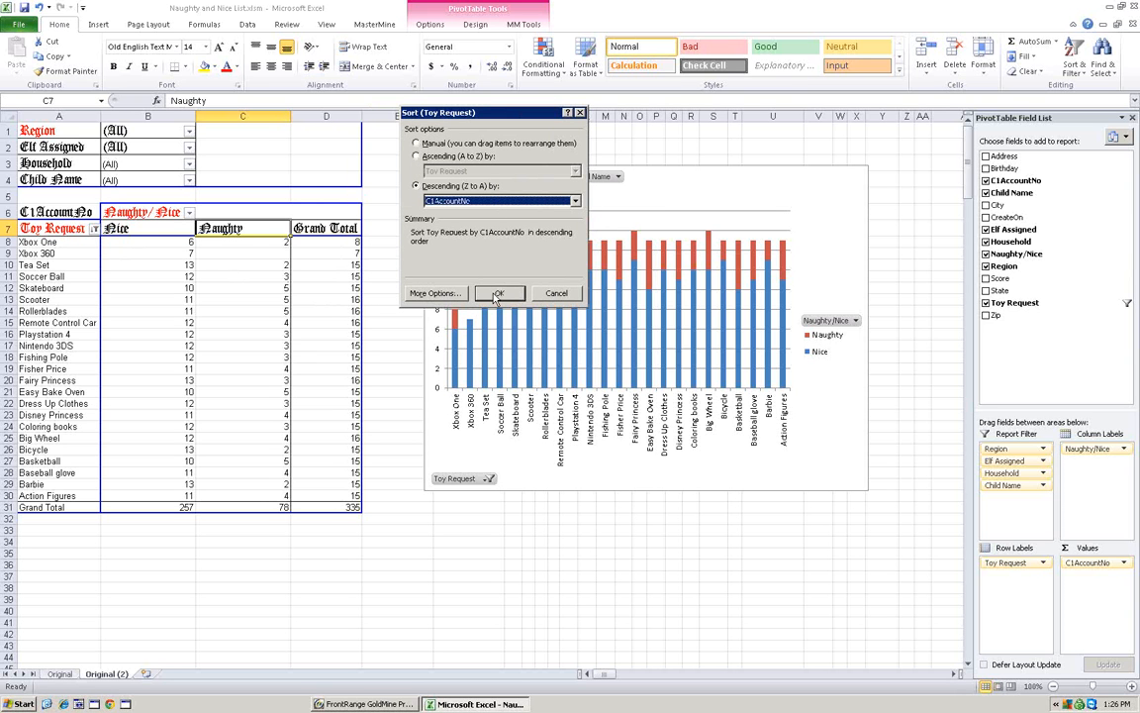
{"action": "left_click", "coordinate": [499, 294]}
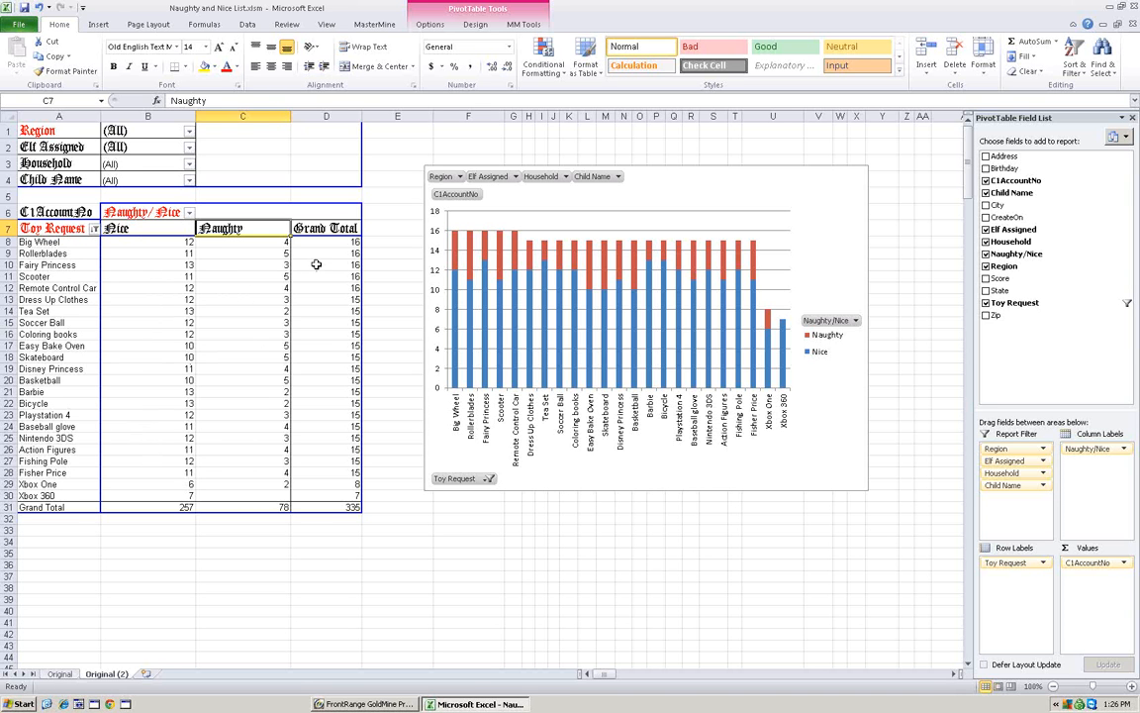
Filter the Naughty/Nice field to exclude the Naughty item from the pivot table and chart
{"action": "mouse_move", "coordinate": [331, 335]}
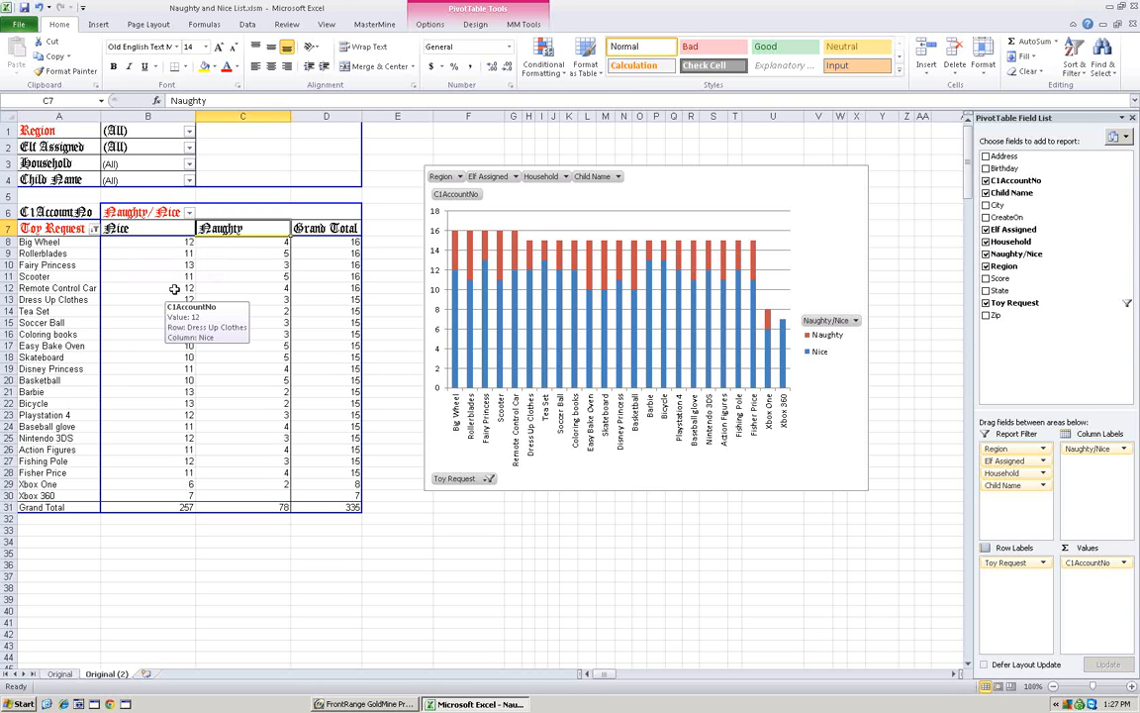
{"action": "mouse_move", "coordinate": [248, 326]}
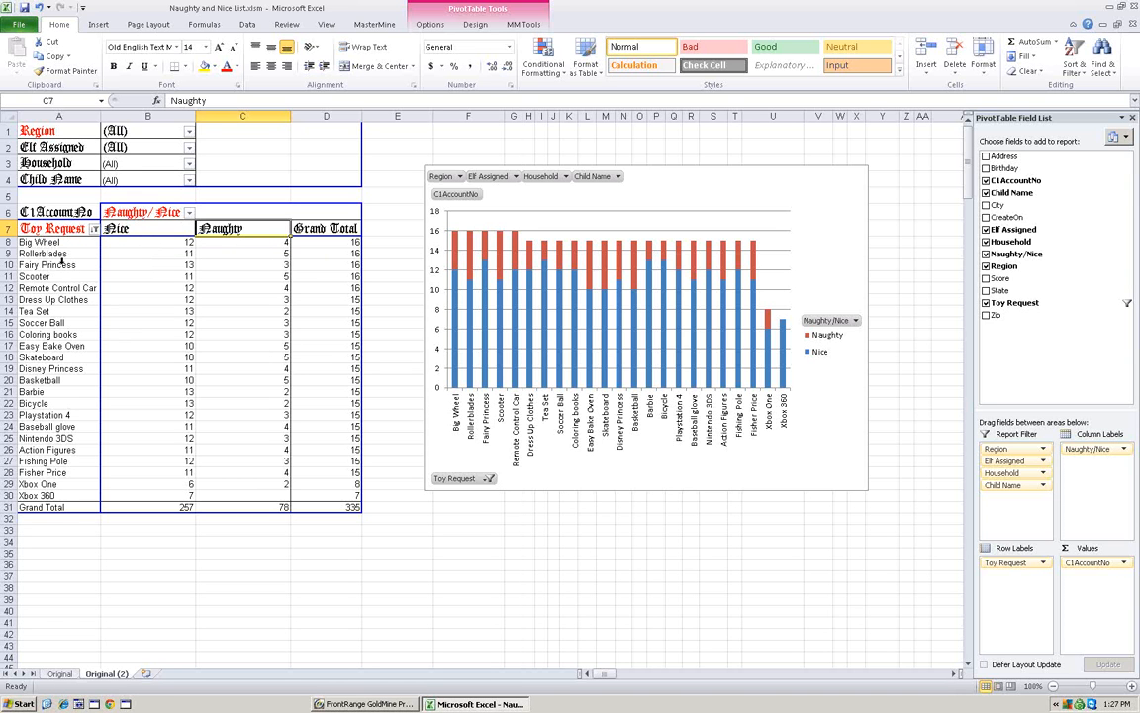
{"action": "left_click", "coordinate": [190, 212]}
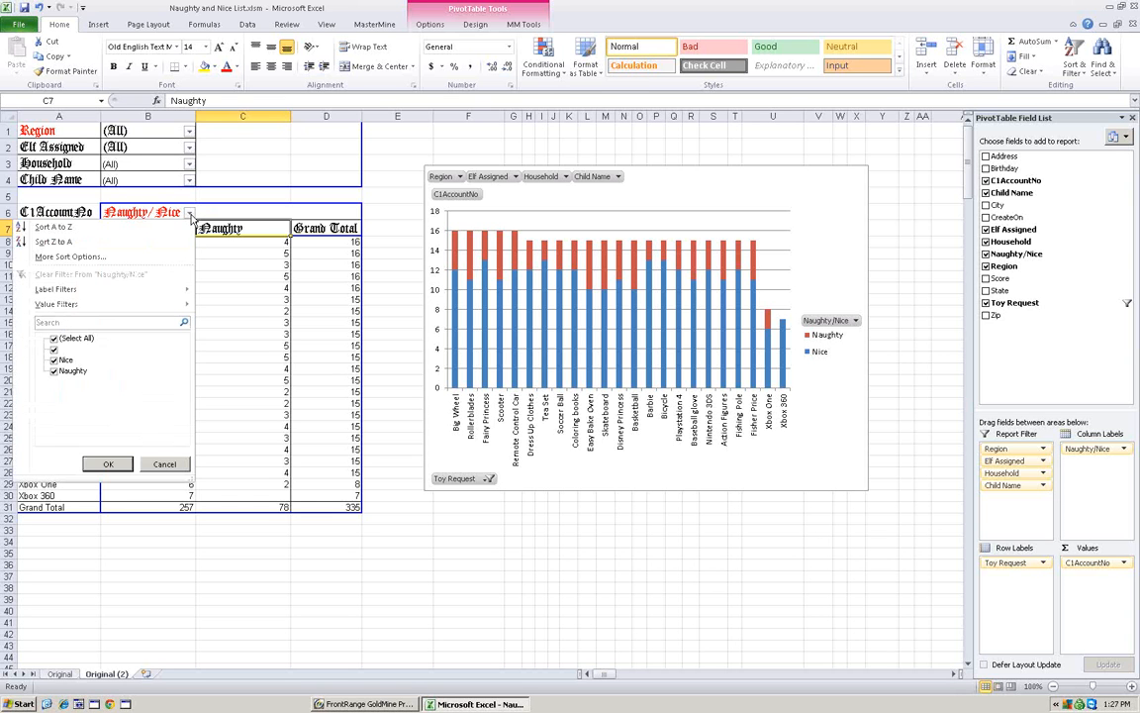
{"action": "left_click", "coordinate": [55, 370]}
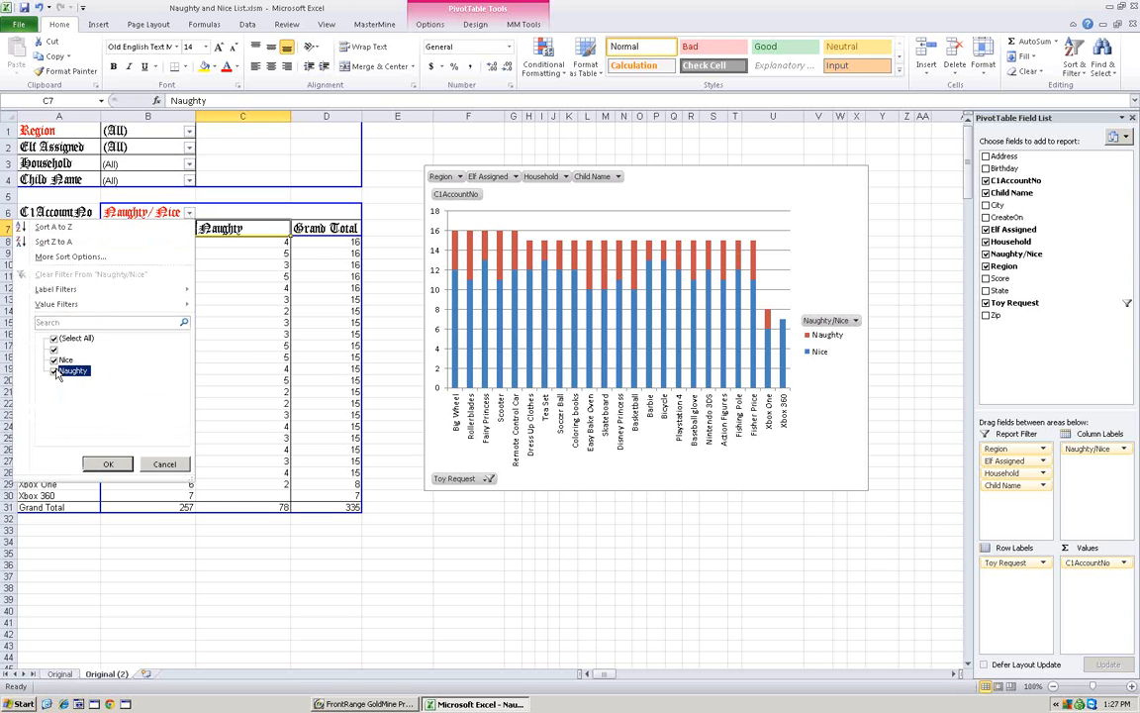
{"action": "left_click", "coordinate": [111, 464]}
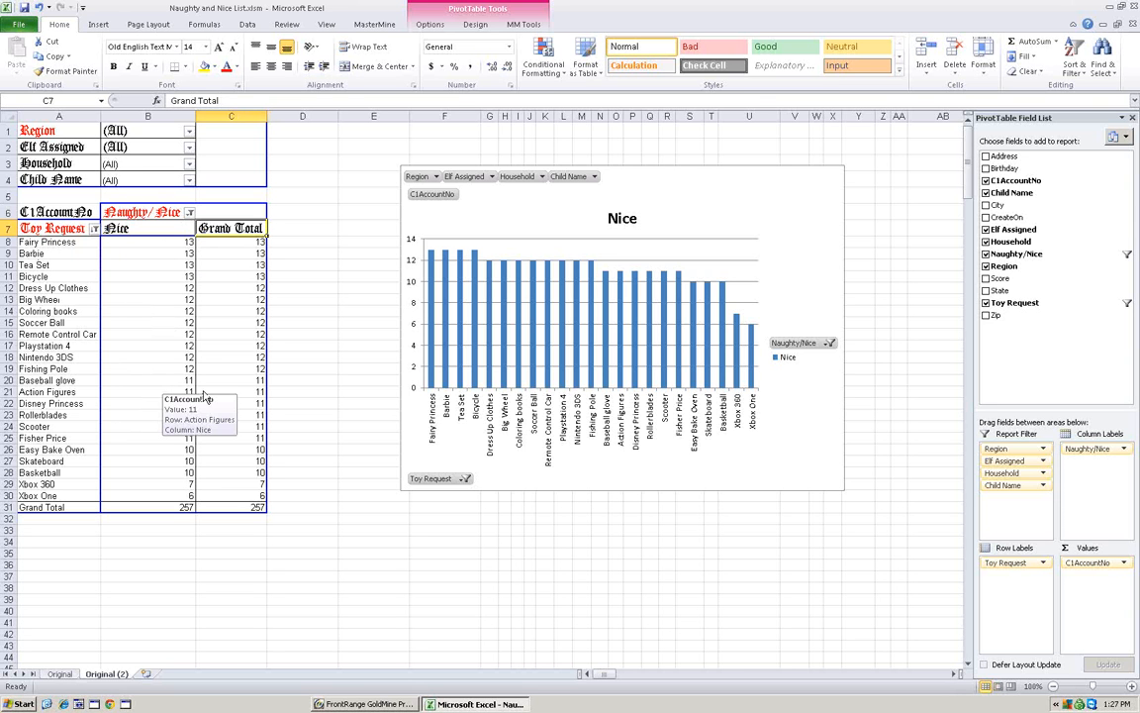
Delete the PivotChart, and include the Naughty item in the Naughty/Nice filter again
{"action": "left_click", "coordinate": [696, 168]}
{"action": "key", "text": "Delete"}
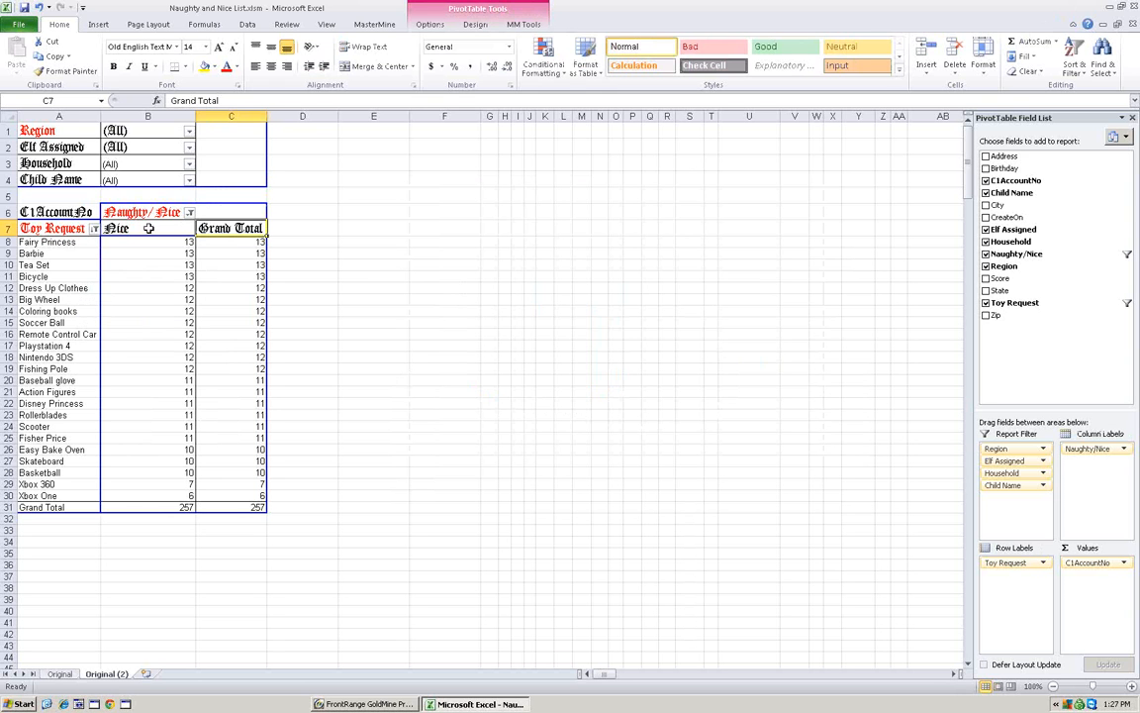
{"action": "left_click", "coordinate": [189, 213]}
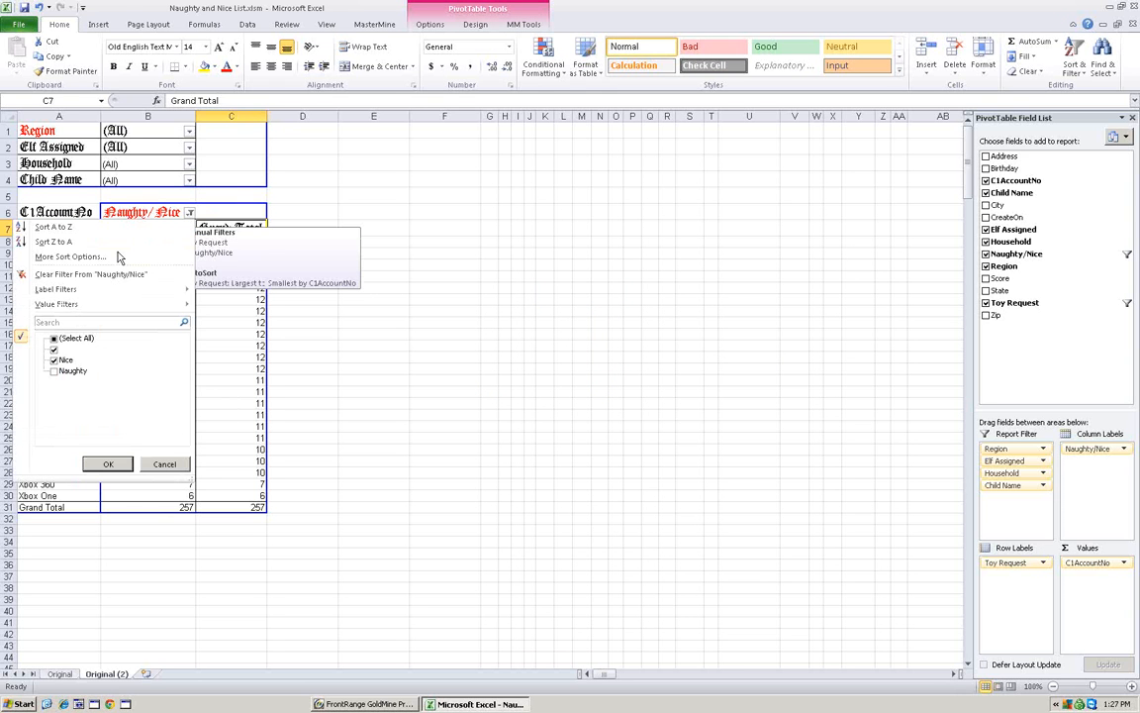
{"action": "left_click", "coordinate": [54, 370]}
{"action": "left_click", "coordinate": [109, 463]}
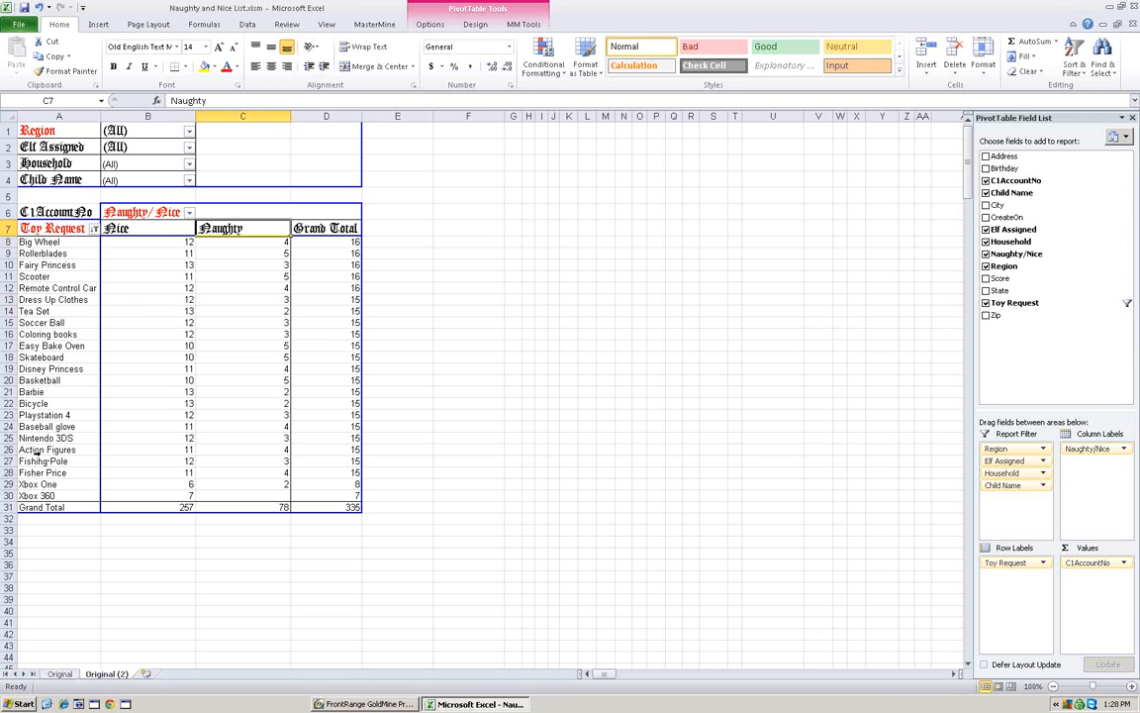
Move the Naughty/Nice field from the column labels to the end of the report filter
{"action": "left_click_drag", "start_coordinate": [37, 453], "coordinate": [41, 428]}
{"action": "left_click", "coordinate": [74, 244]}
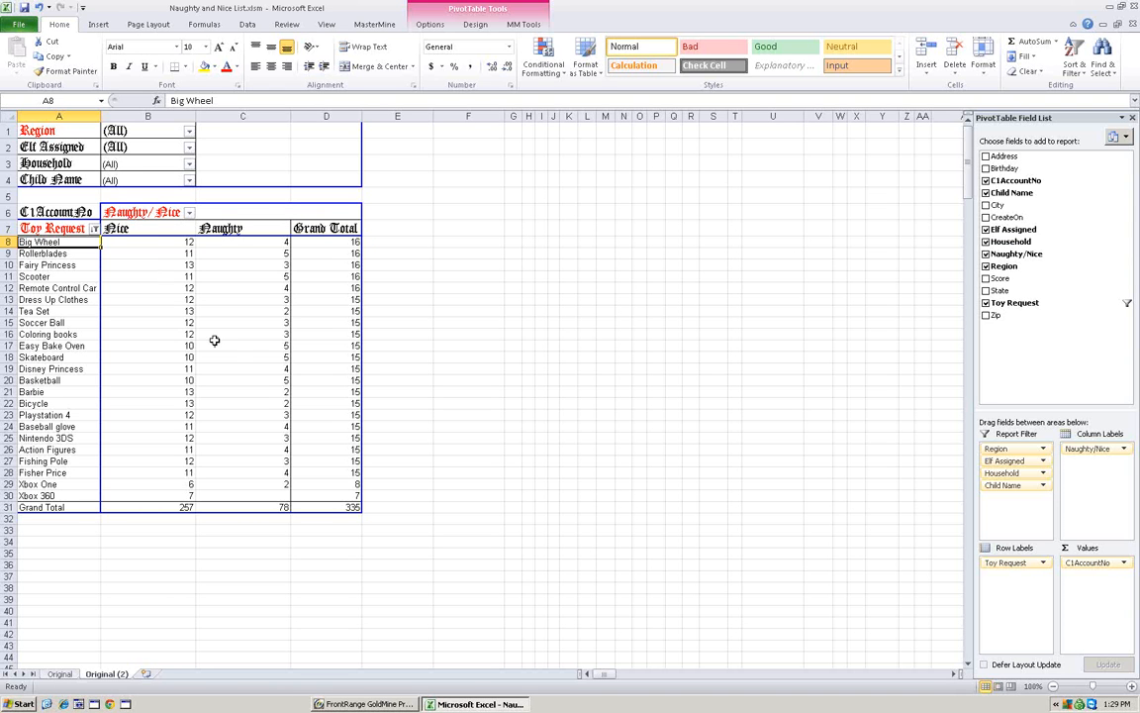
{"action": "mouse_move", "coordinate": [214, 341]}
{"action": "left_click_drag", "start_coordinate": [138, 212], "coordinate": [77, 193]}
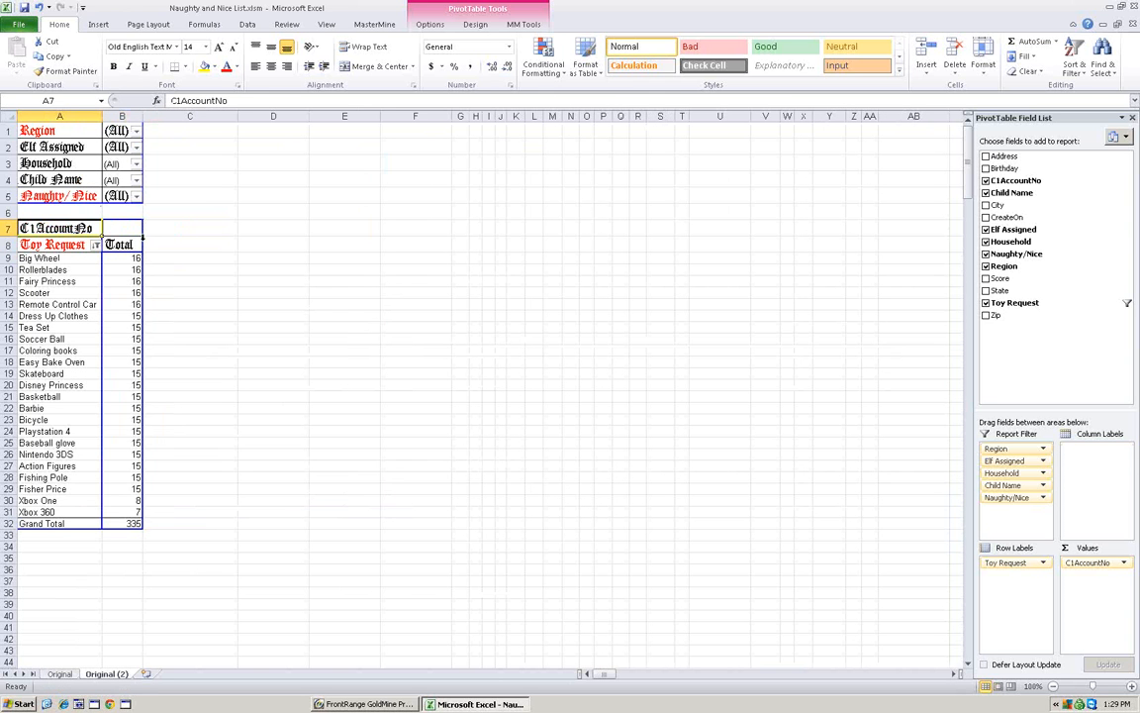
Try the Child Name field as the column labels, and return it to the report filter below Household
{"action": "left_click", "coordinate": [57, 178]}
{"action": "left_click_drag", "start_coordinate": [94, 203], "coordinate": [119, 226]}
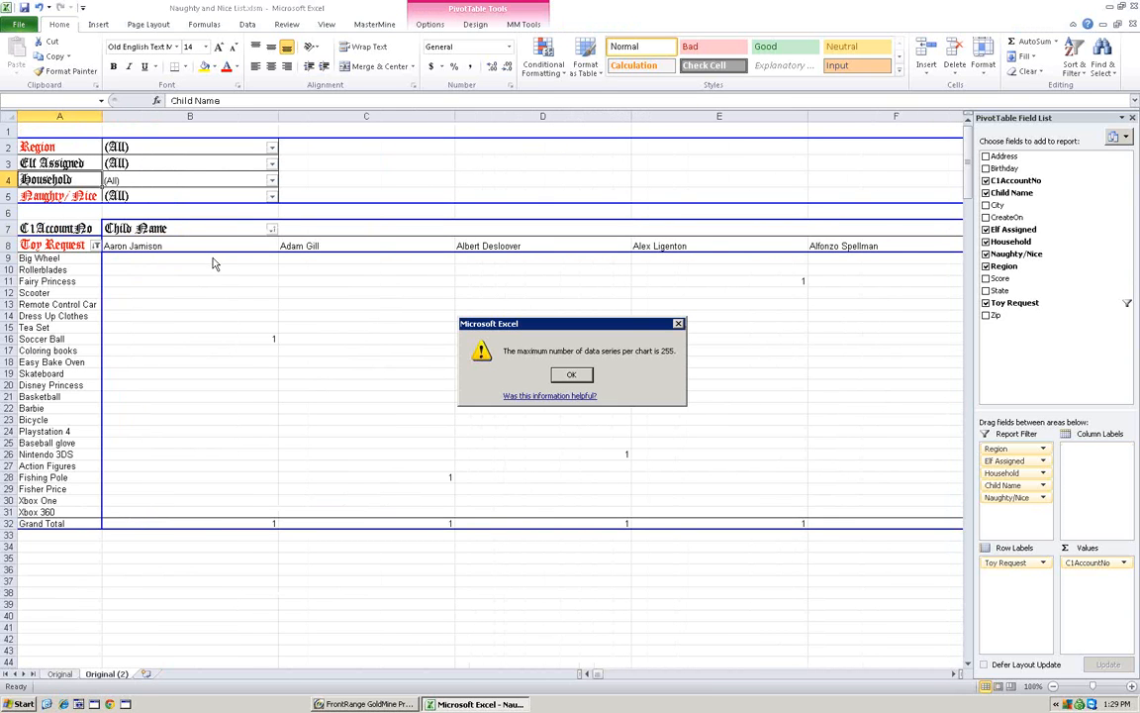
{"action": "left_click", "coordinate": [571, 374]}
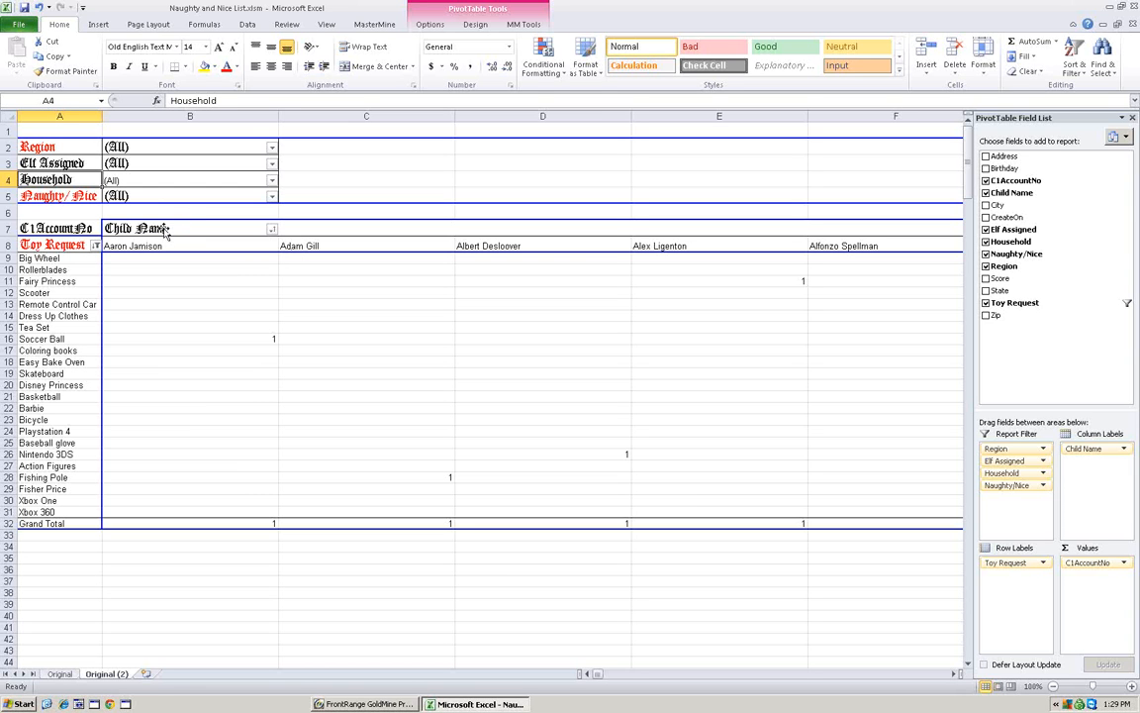
{"action": "left_click_drag", "start_coordinate": [166, 229], "coordinate": [67, 188]}
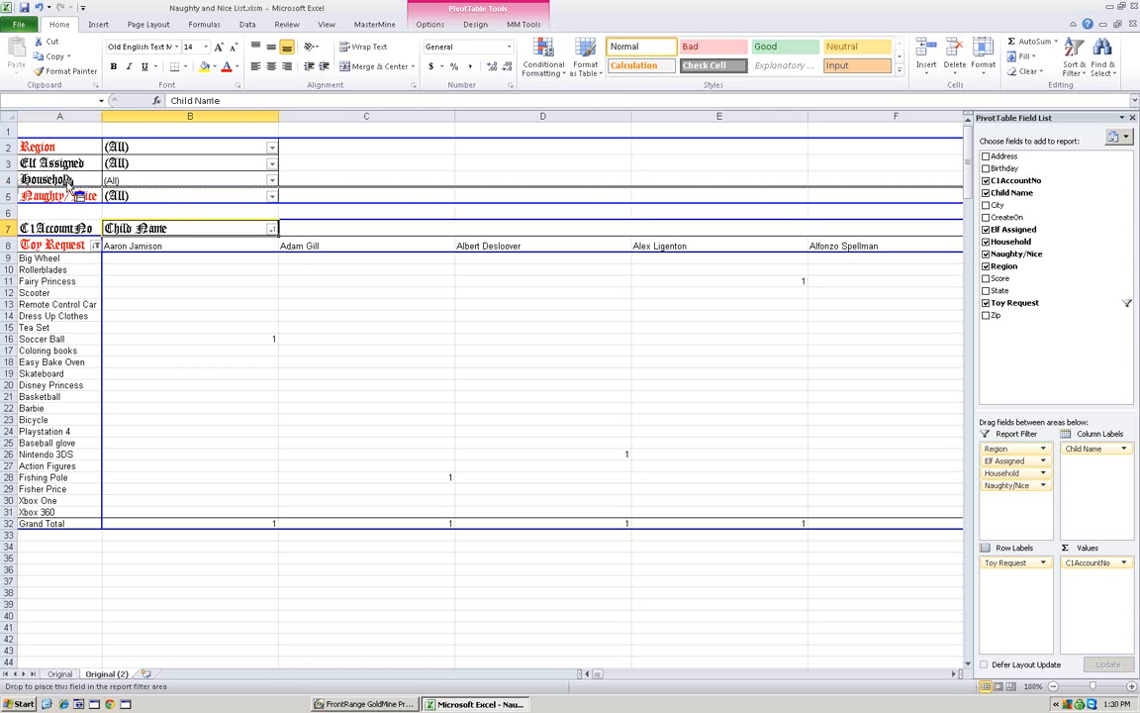
{"action": "left_click_drag", "start_coordinate": [67, 186], "coordinate": [71, 186]}
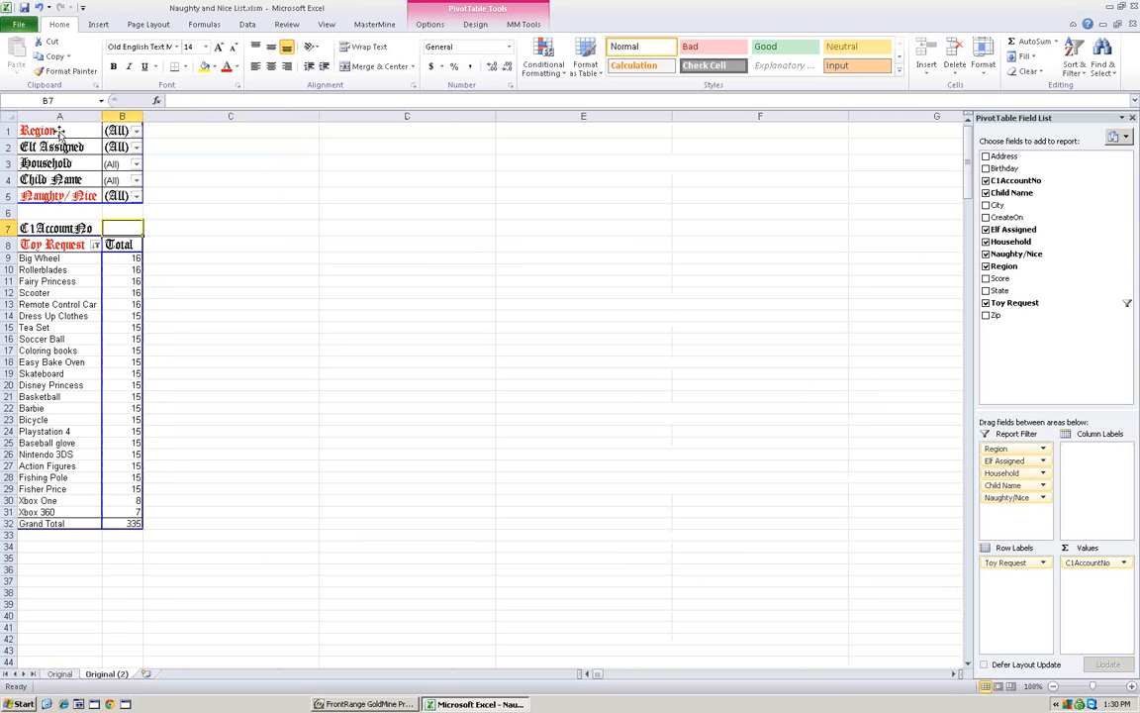
Break down the toy requests by Region in the column labels, and return Region to the report filter below Elf Assigned
{"action": "left_click_drag", "start_coordinate": [57, 131], "coordinate": [136, 250]}
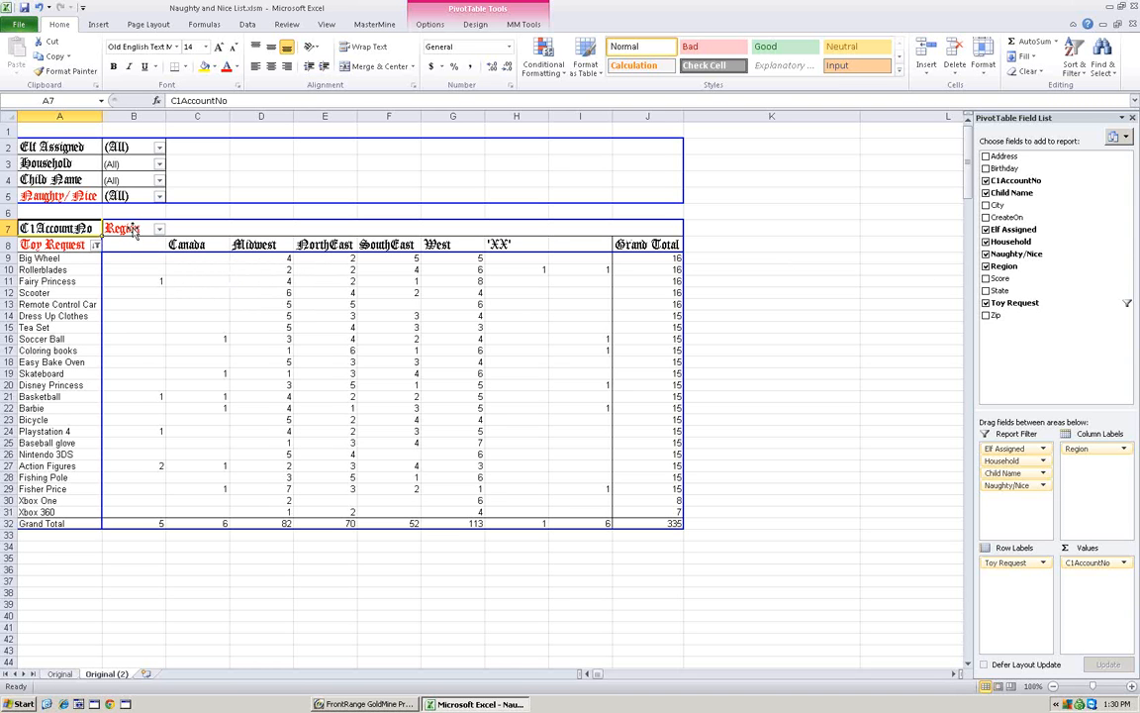
{"action": "left_click_drag", "start_coordinate": [132, 229], "coordinate": [72, 165]}
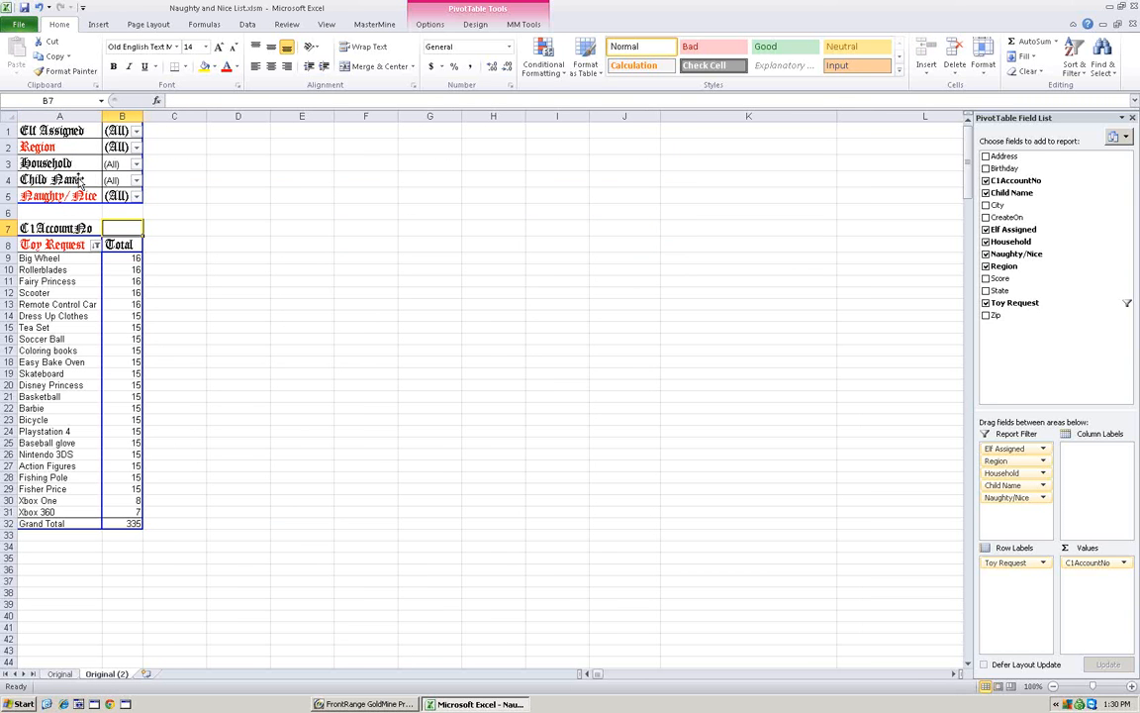
Move Child Name to the column labels and filter it to only the third, fourth and fifth children in the list
{"action": "left_click_drag", "start_coordinate": [70, 170], "coordinate": [120, 235]}
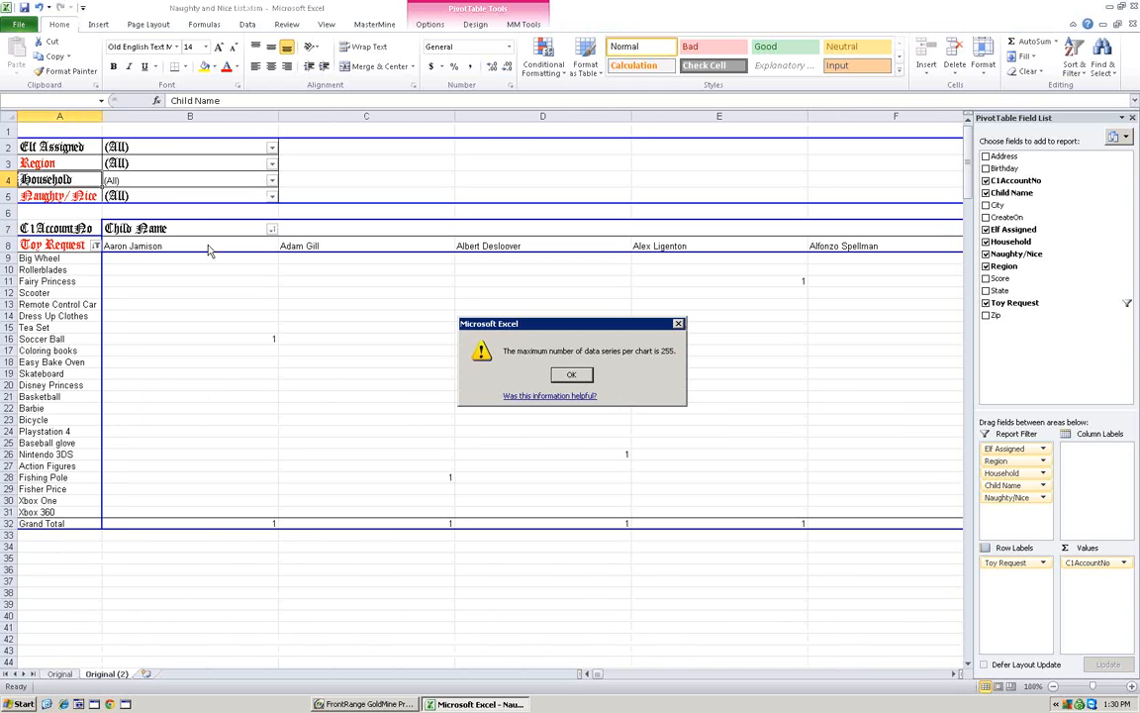
{"action": "left_click", "coordinate": [581, 375]}
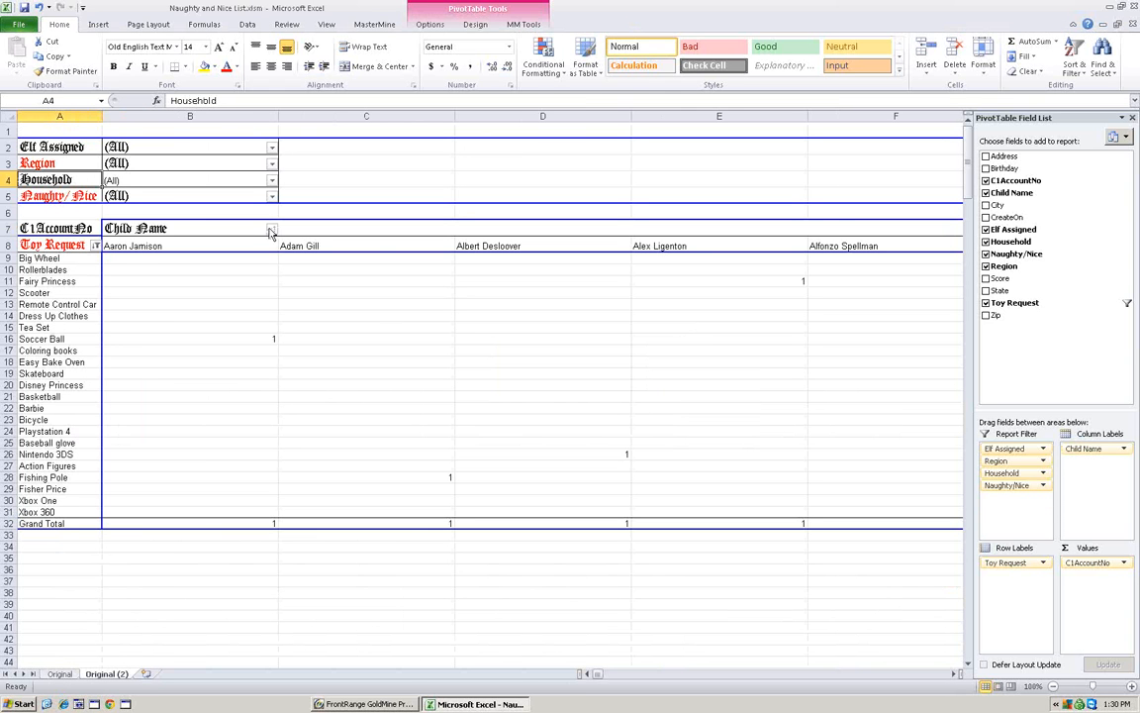
{"action": "left_click", "coordinate": [272, 229]}
{"action": "left_click", "coordinate": [136, 354]}
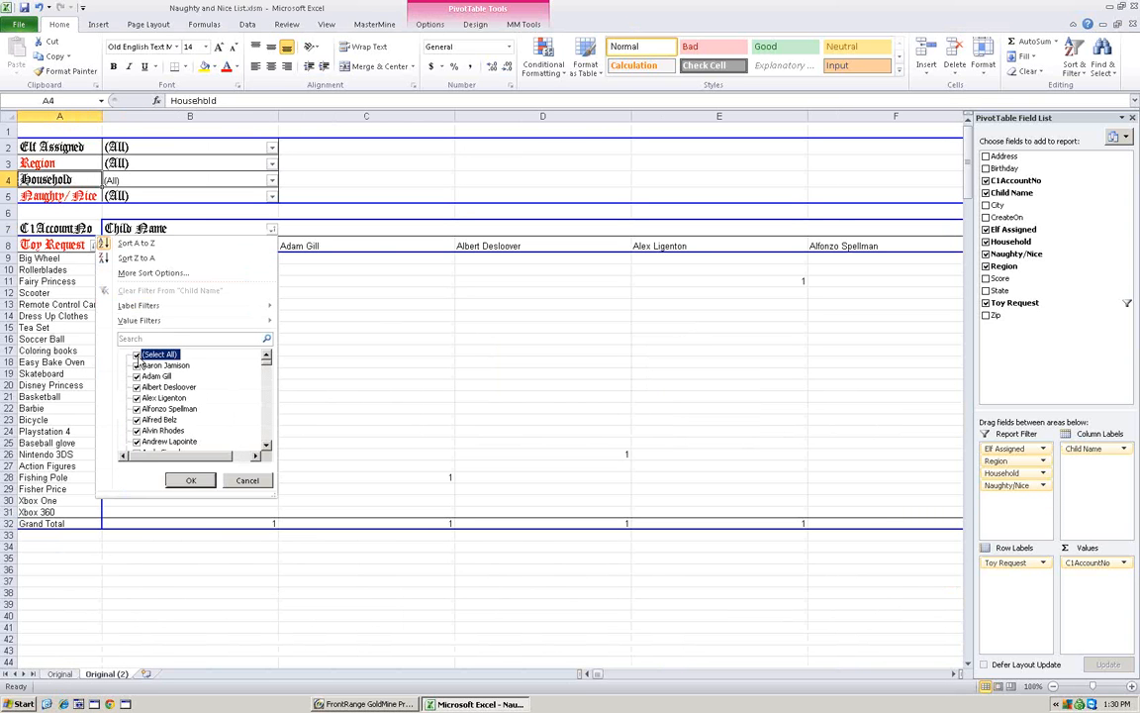
{"action": "left_click", "coordinate": [137, 387]}
{"action": "left_click", "coordinate": [137, 398]}
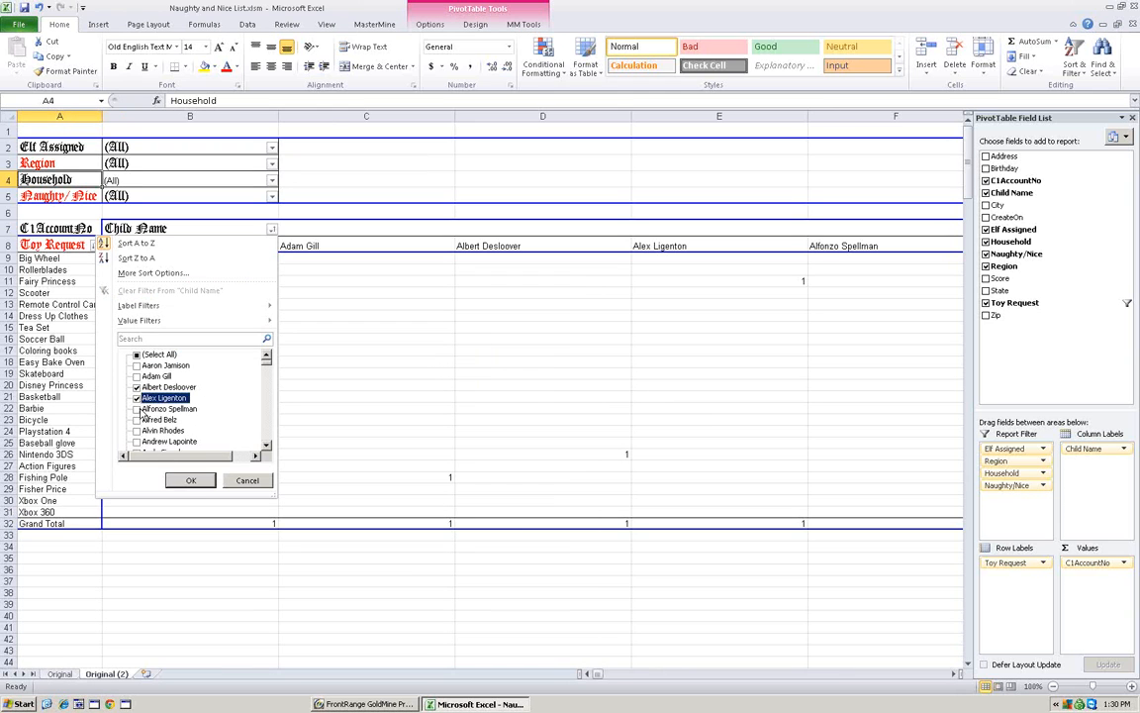
{"action": "left_click", "coordinate": [137, 409]}
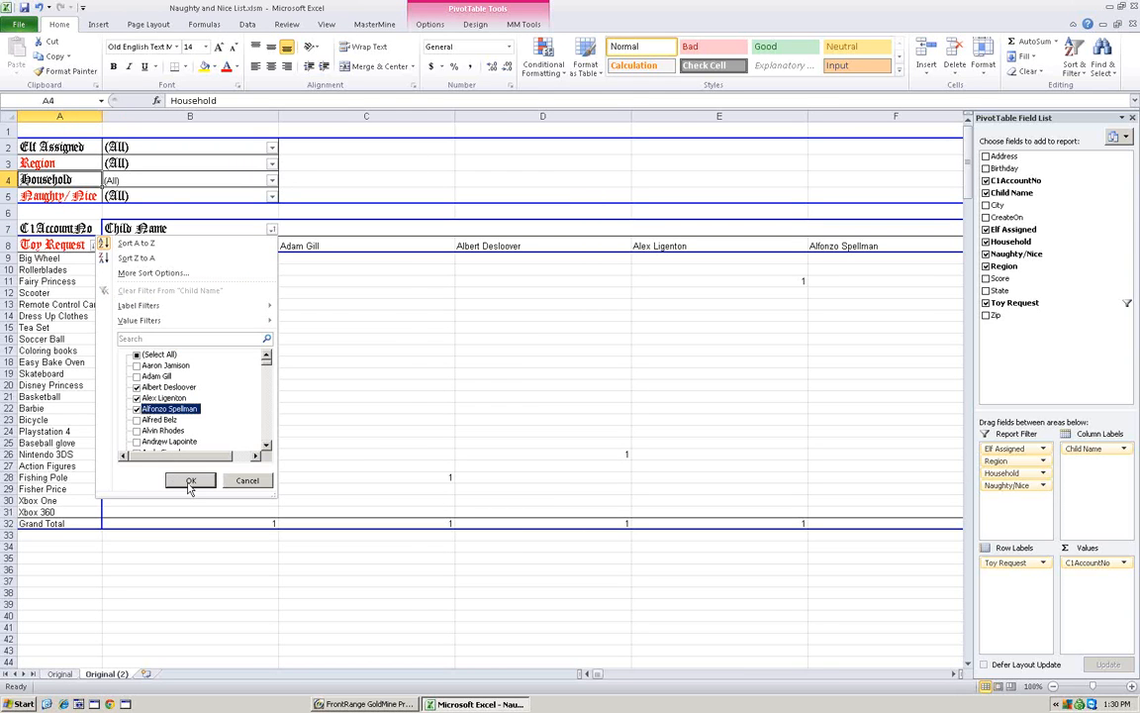
{"action": "left_click", "coordinate": [190, 481]}
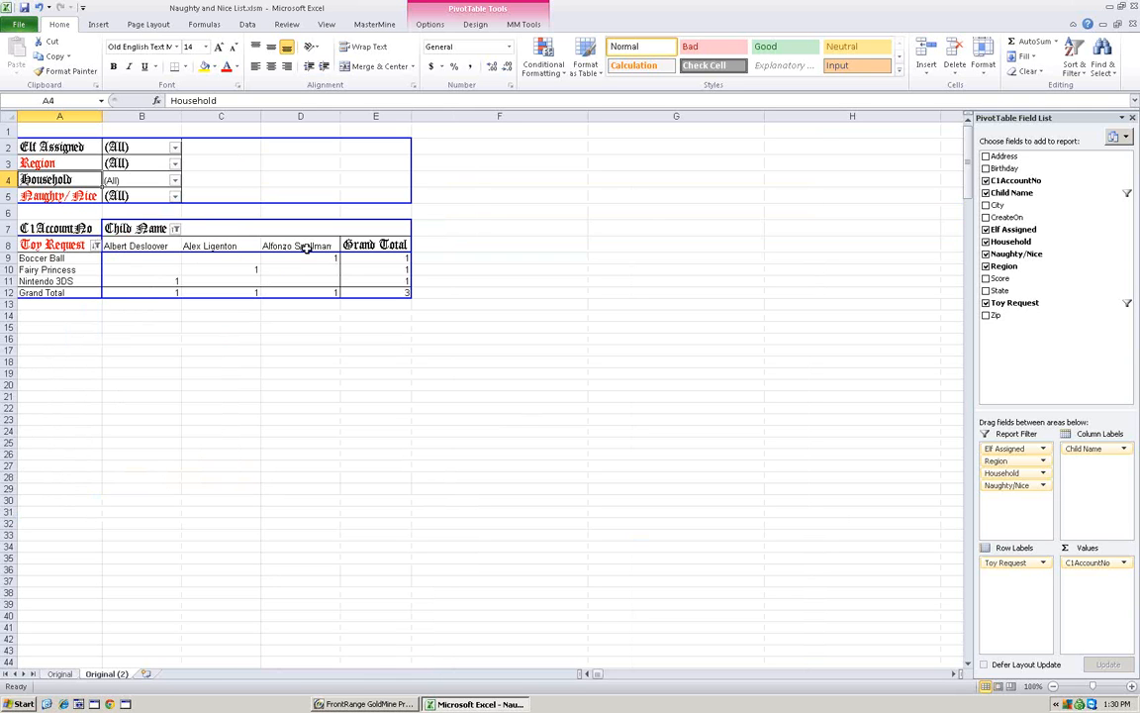
Include all children in the Child Name filter again, and replace Child Name with Naughty/Nice in the column labels
{"action": "left_click", "coordinate": [174, 229]}
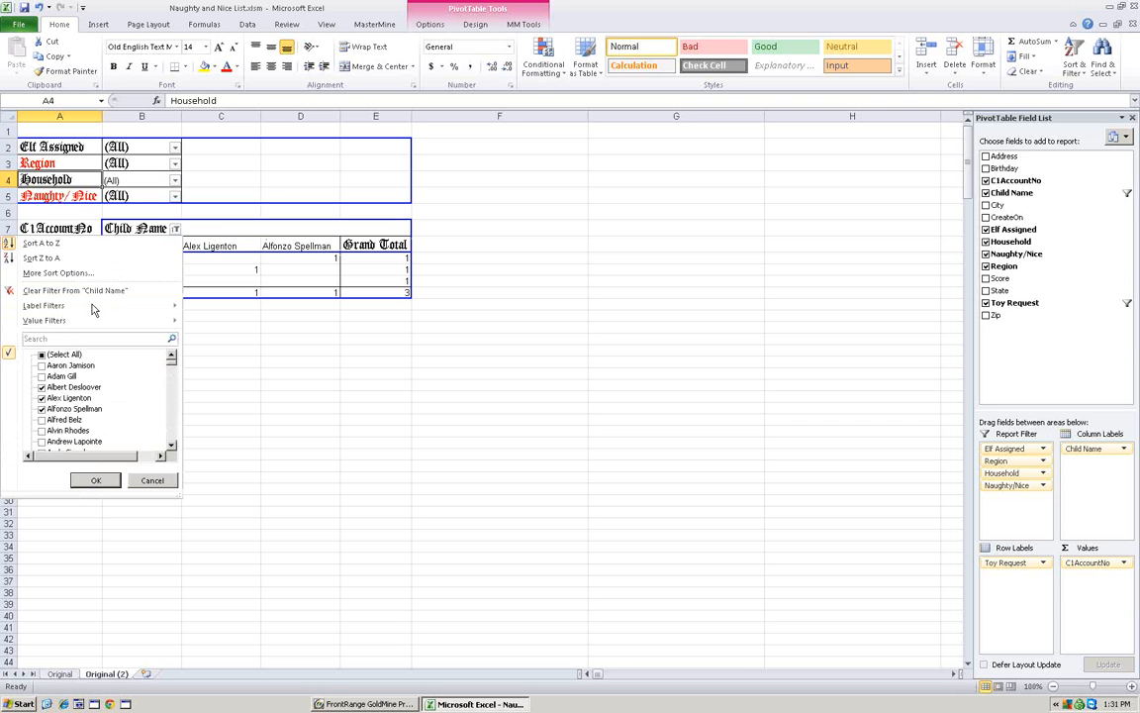
{"action": "left_click", "coordinate": [43, 355]}
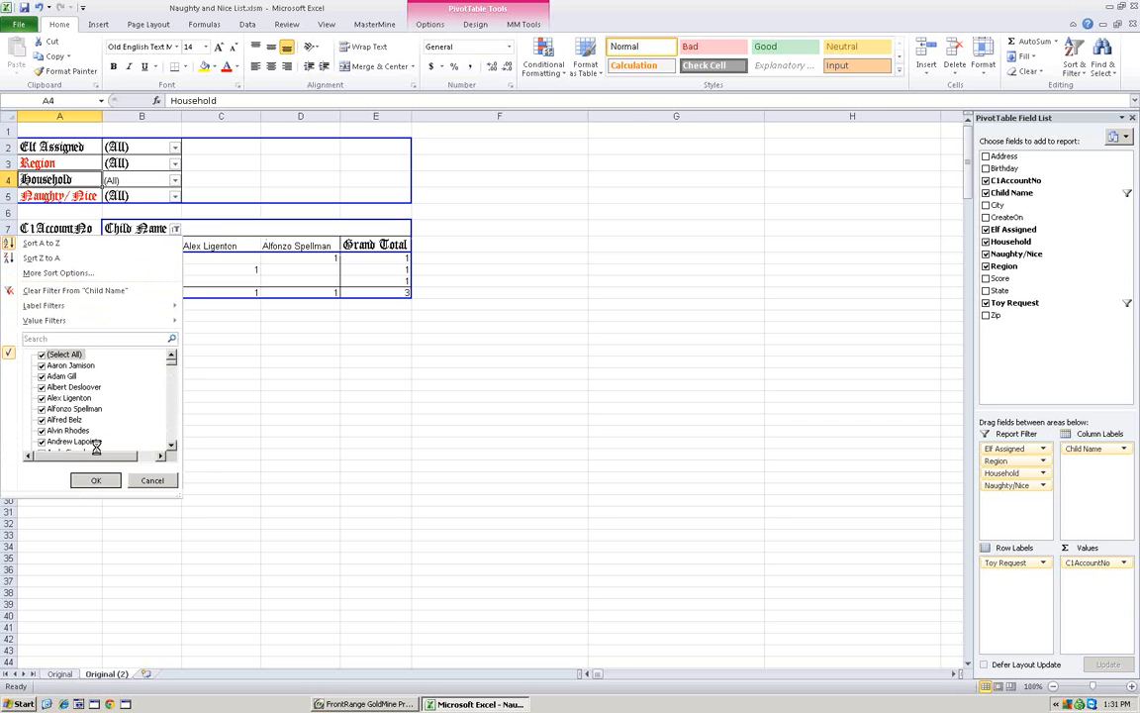
{"action": "left_click", "coordinate": [96, 480]}
{"action": "key", "text": "Return"}
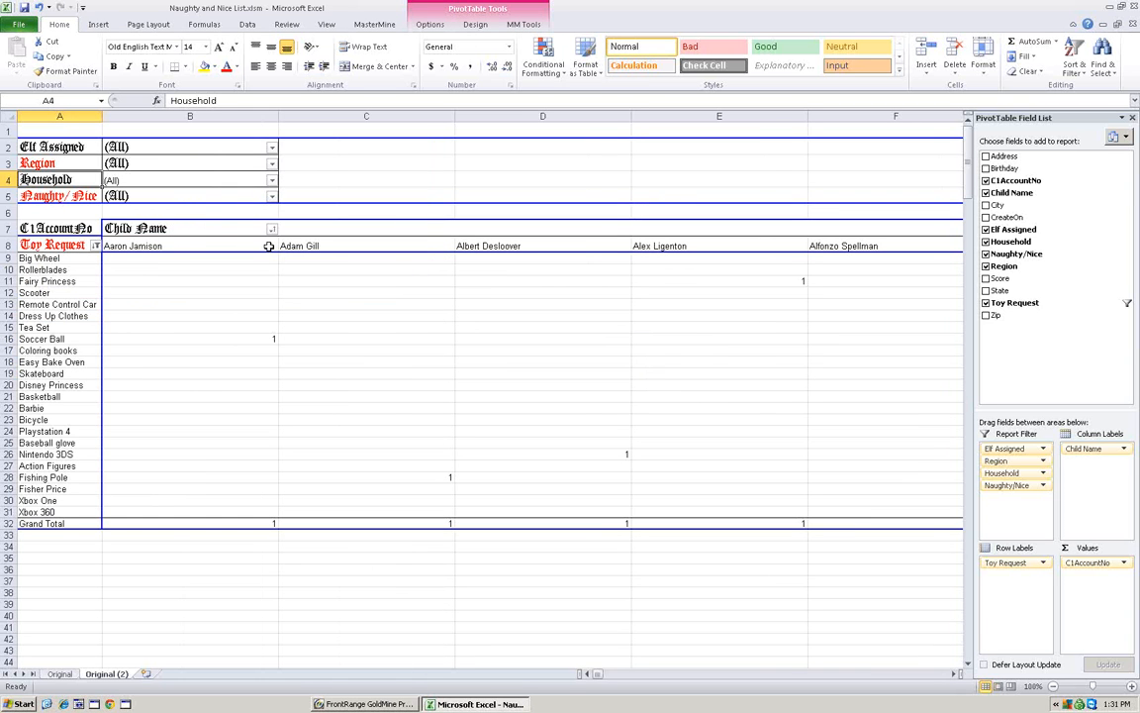
{"action": "left_click_drag", "start_coordinate": [173, 232], "coordinate": [121, 236]}
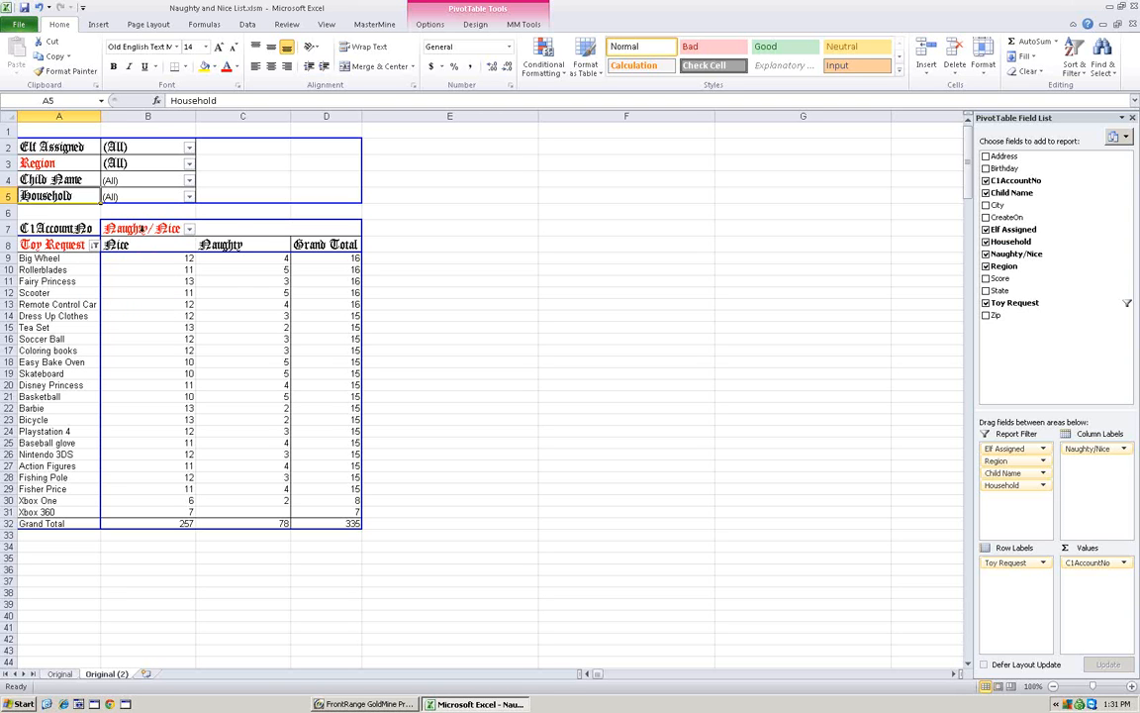
Move Naughty/Nice to the row labels after Toy Request, and add Birthday, Address, City, State and CreateOn as further row labels
{"action": "left_click_drag", "start_coordinate": [127, 227], "coordinate": [97, 276]}
{"action": "left_click_drag", "start_coordinate": [1016, 169], "coordinate": [214, 318]}
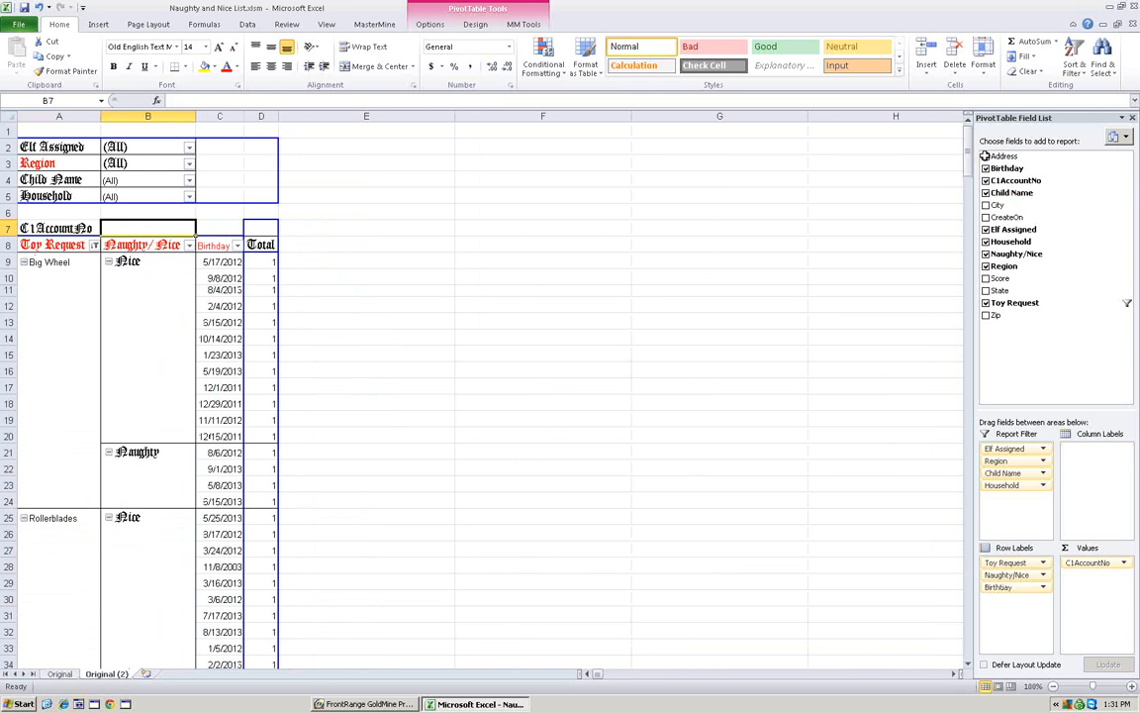
{"action": "left_click_drag", "start_coordinate": [700, 248], "coordinate": [288, 331]}
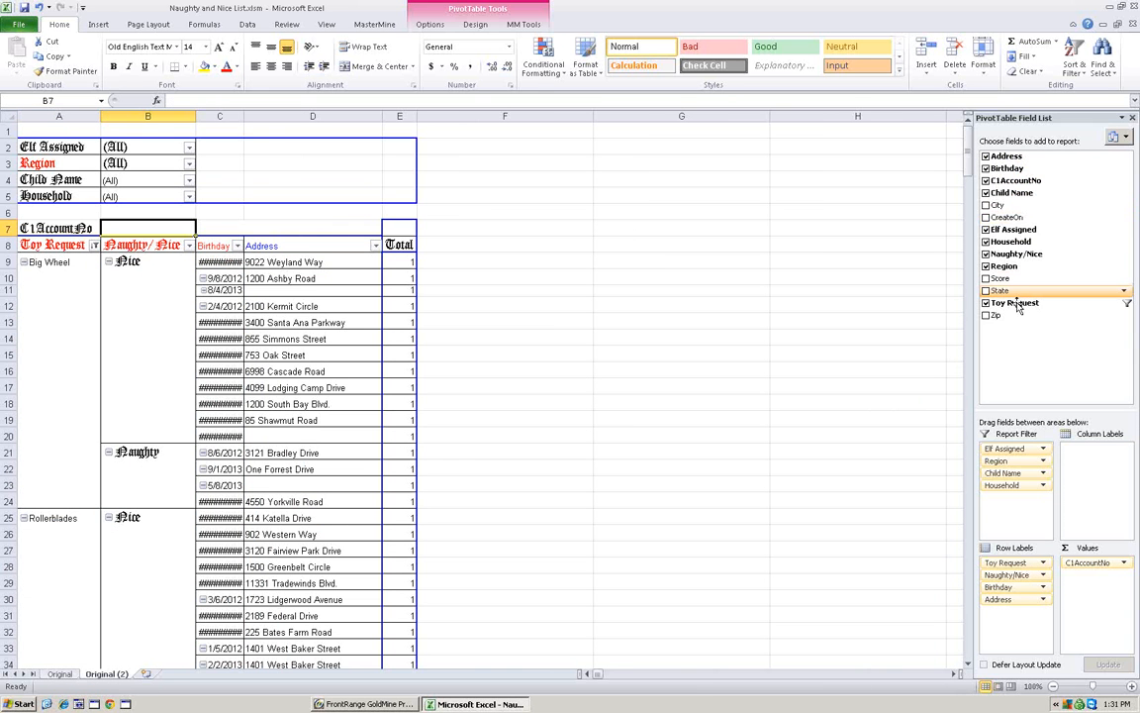
{"action": "left_click_drag", "start_coordinate": [1004, 292], "coordinate": [369, 334]}
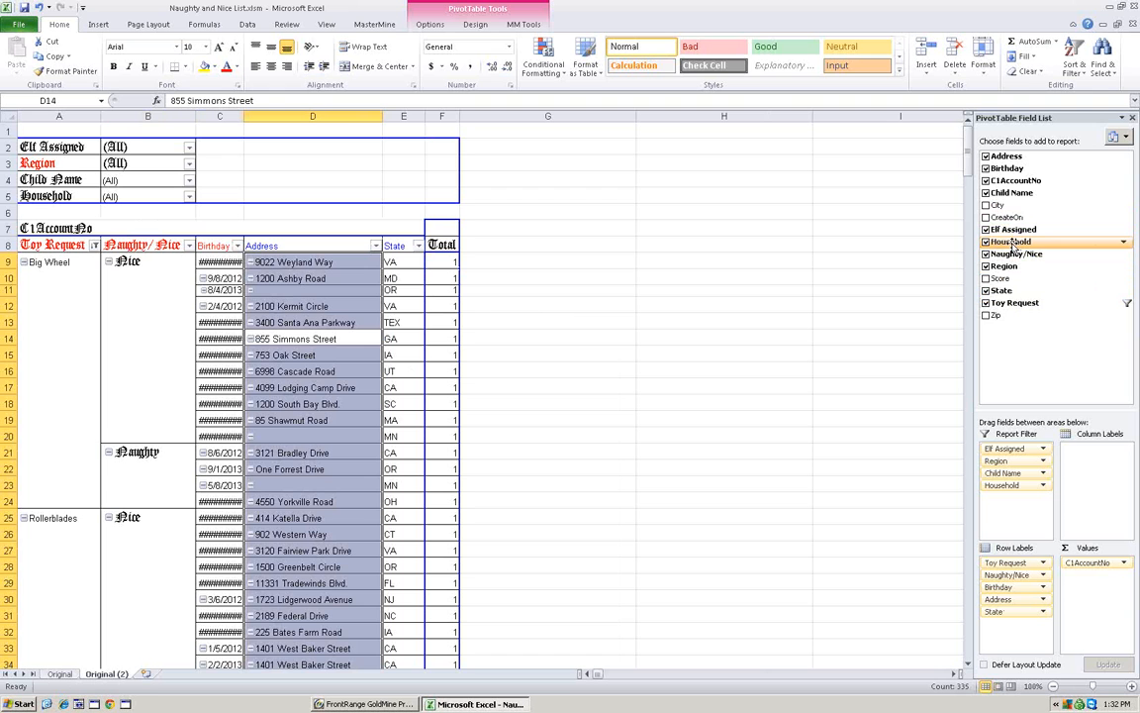
{"action": "left_click_drag", "start_coordinate": [1006, 218], "coordinate": [417, 318]}
{"action": "left_click_drag", "start_coordinate": [1001, 205], "coordinate": [373, 298]}
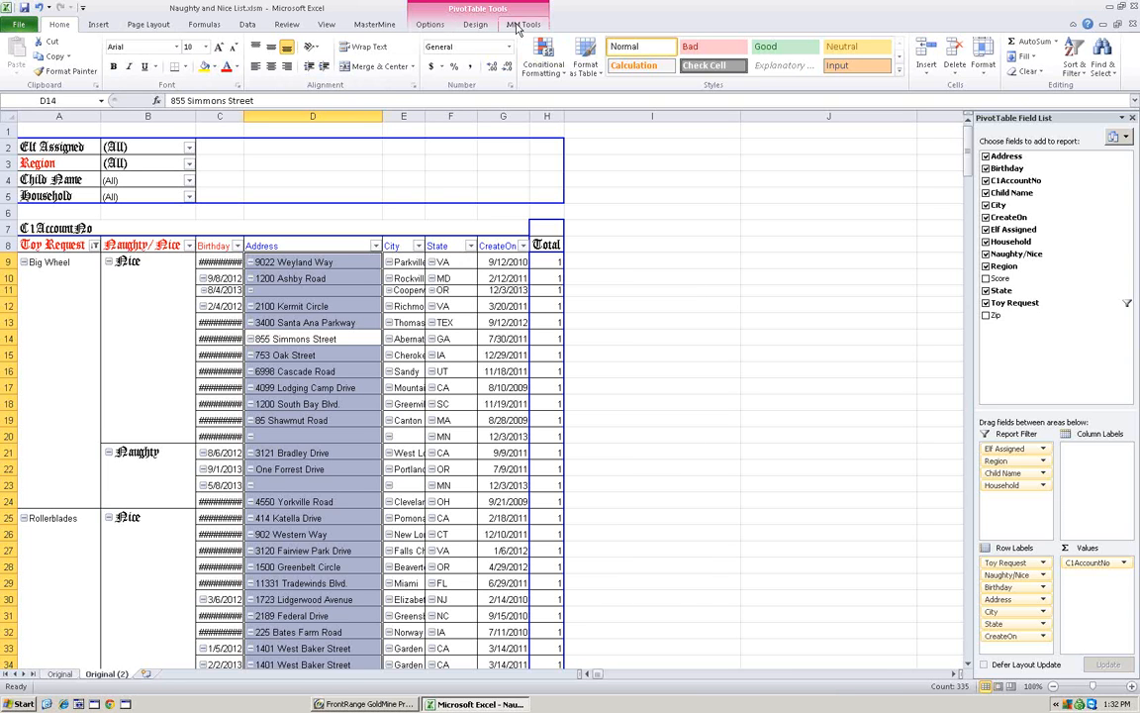
Optimize the column widths of the detailed pivot table with MasterMine's Optimize Columns command
{"action": "left_click", "coordinate": [522, 23]}
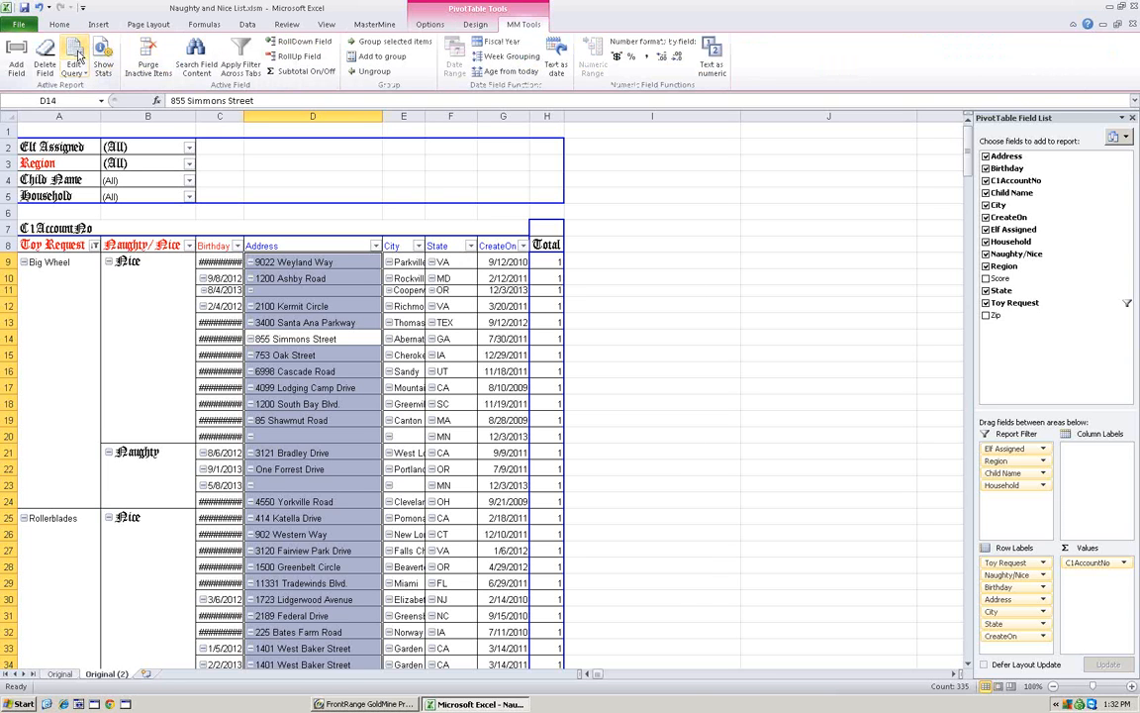
{"action": "left_click", "coordinate": [374, 23]}
{"action": "left_click", "coordinate": [139, 60]}
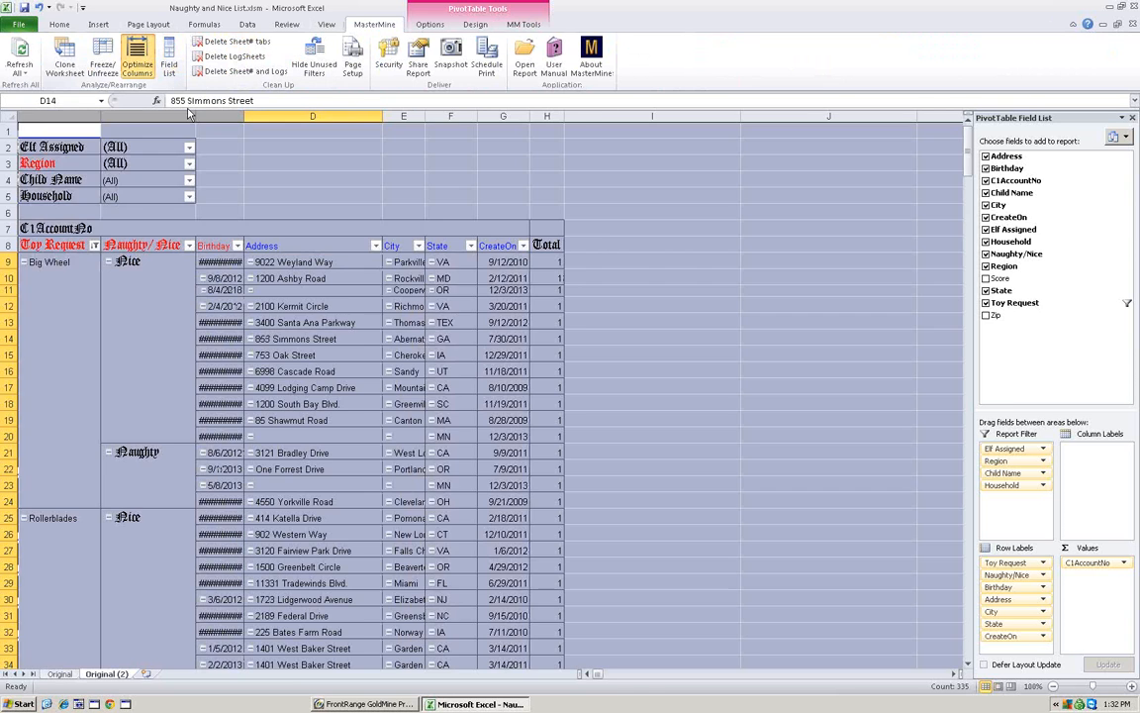
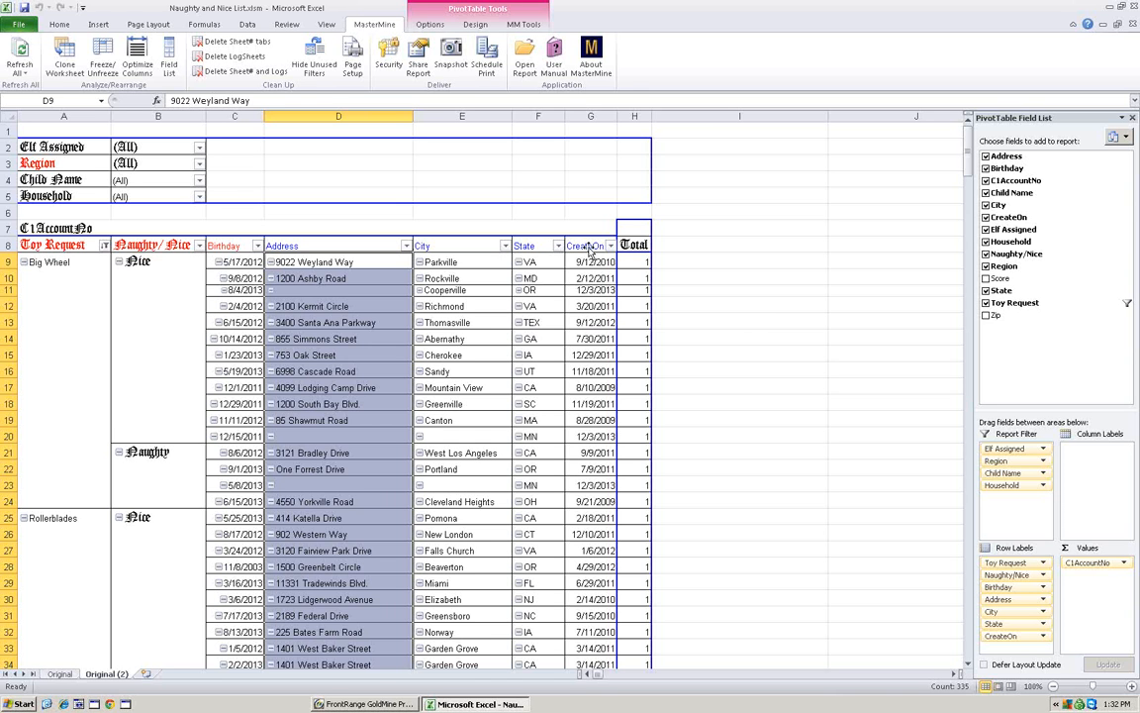
Remove the CreateOn, State, City, Address and Birthday fields from the row labels
{"action": "left_click_drag", "start_coordinate": [585, 245], "coordinate": [896, 237]}
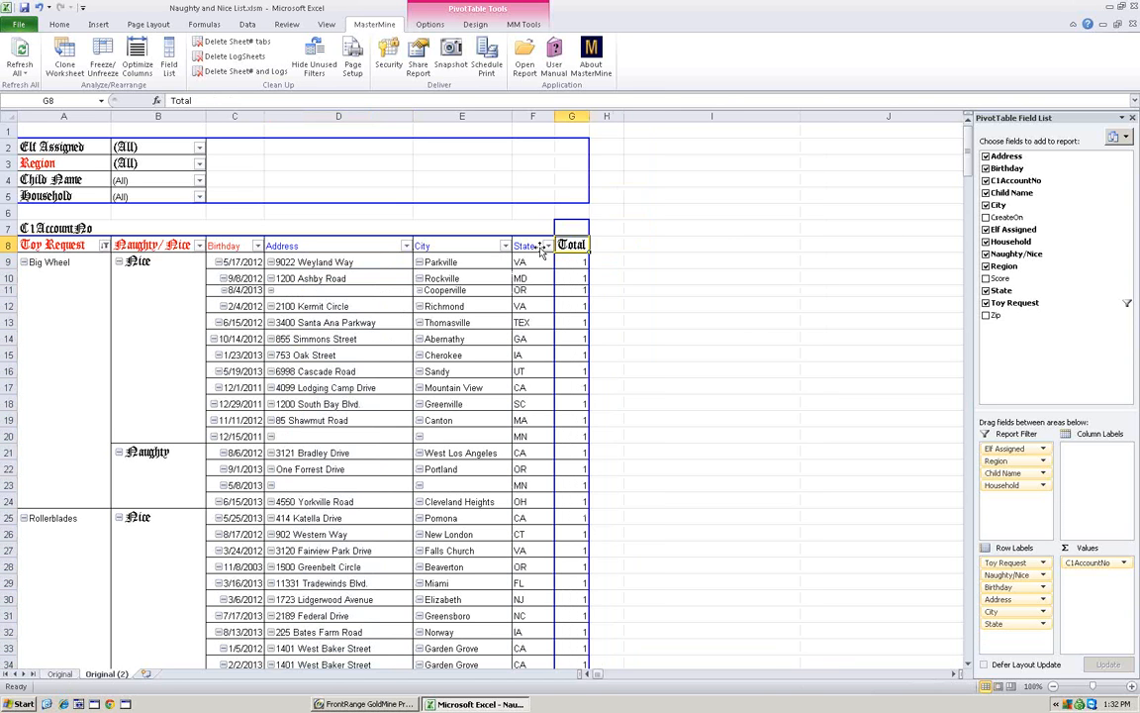
{"action": "left_click_drag", "start_coordinate": [522, 246], "coordinate": [751, 229]}
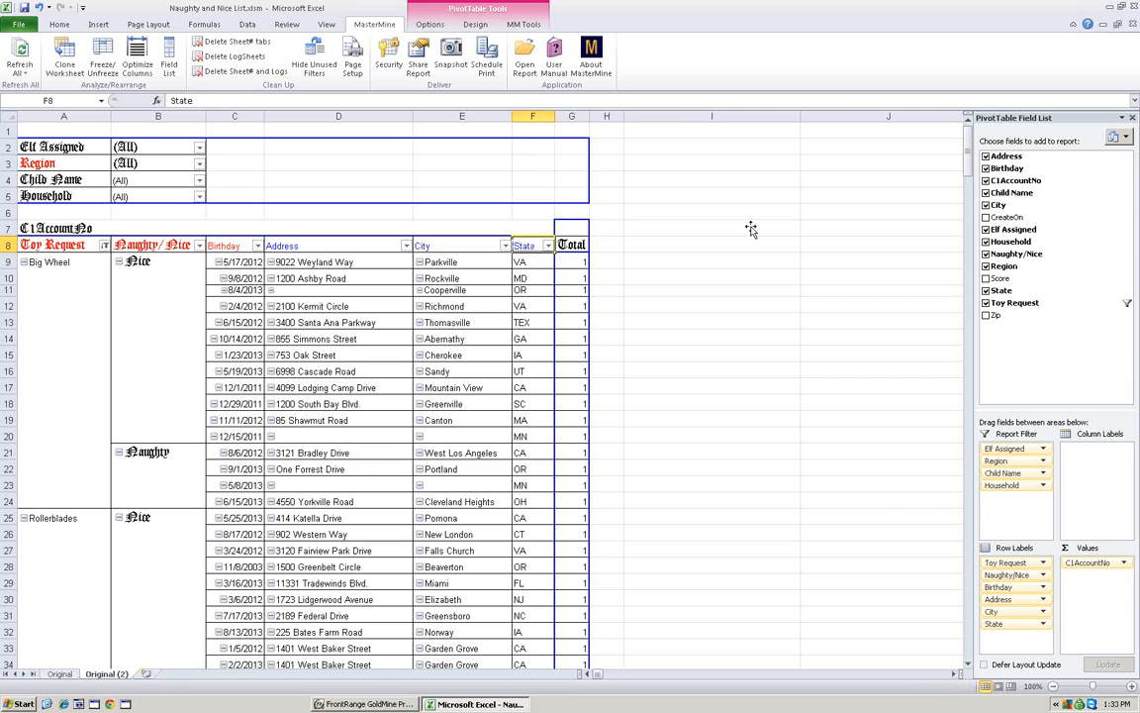
{"action": "left_click_drag", "start_coordinate": [431, 249], "coordinate": [1024, 251]}
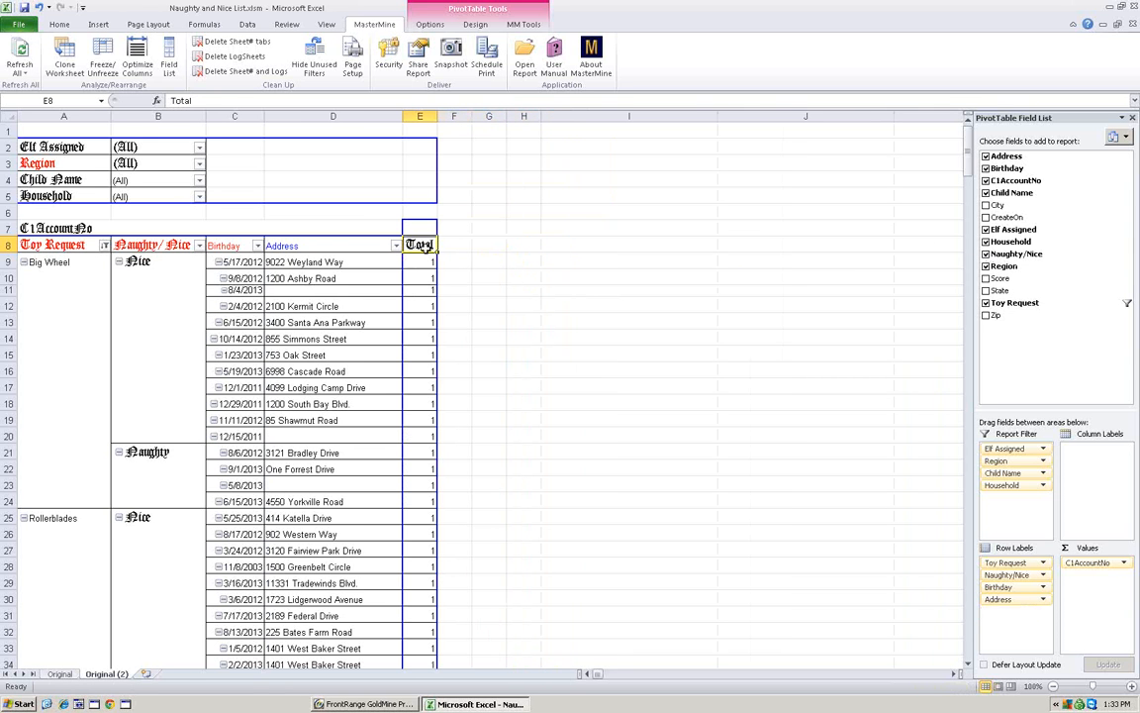
{"action": "left_click_drag", "start_coordinate": [302, 245], "coordinate": [903, 247]}
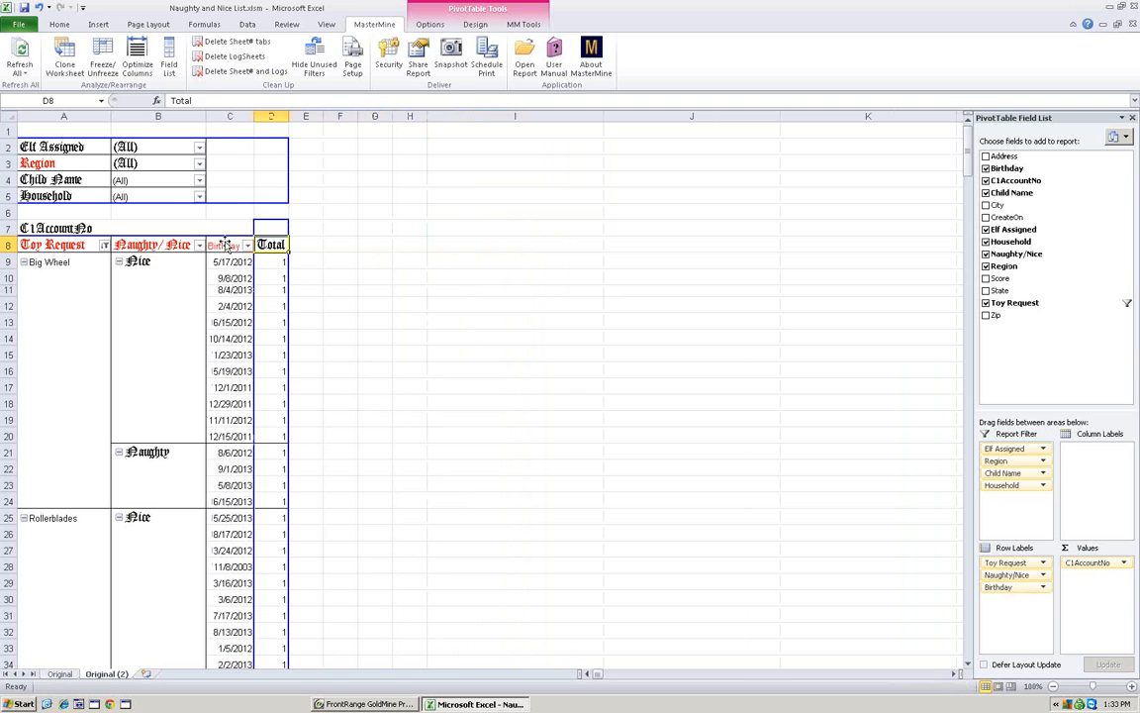
{"action": "left_click", "coordinate": [226, 236]}
{"action": "left_click_drag", "start_coordinate": [226, 237], "coordinate": [1006, 275]}
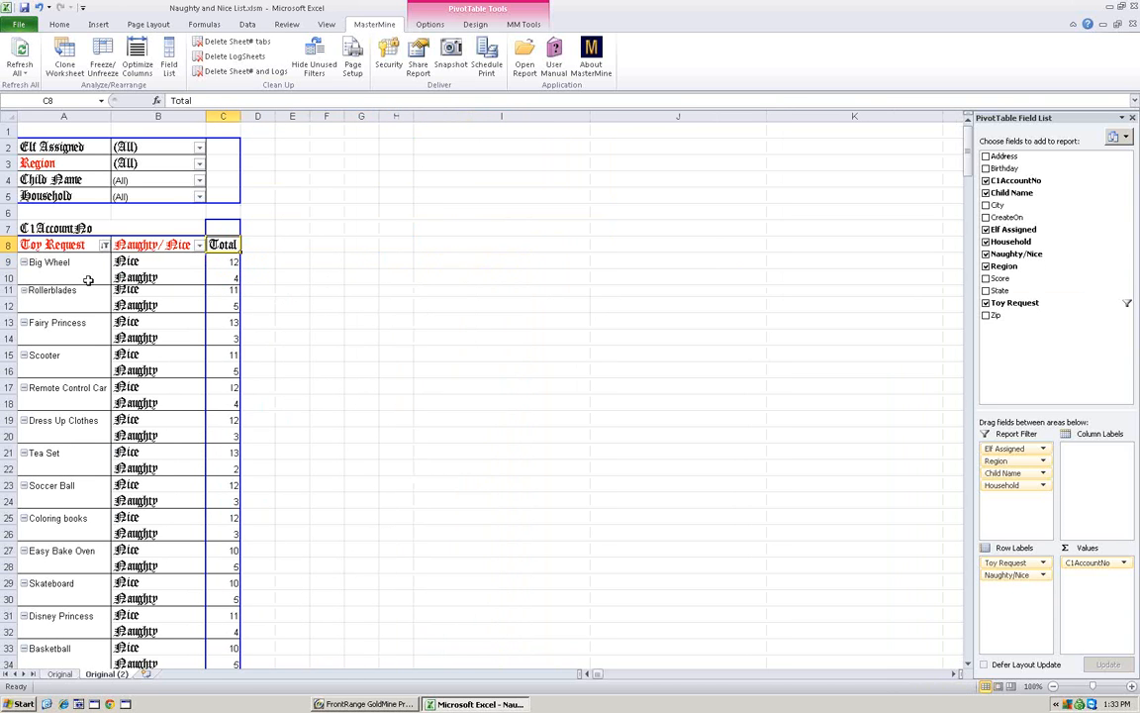
Insert a stacked column PivotChart from the pivot table, and move Naughty/Nice from the row labels to the column labels
{"action": "left_click", "coordinate": [474, 24]}
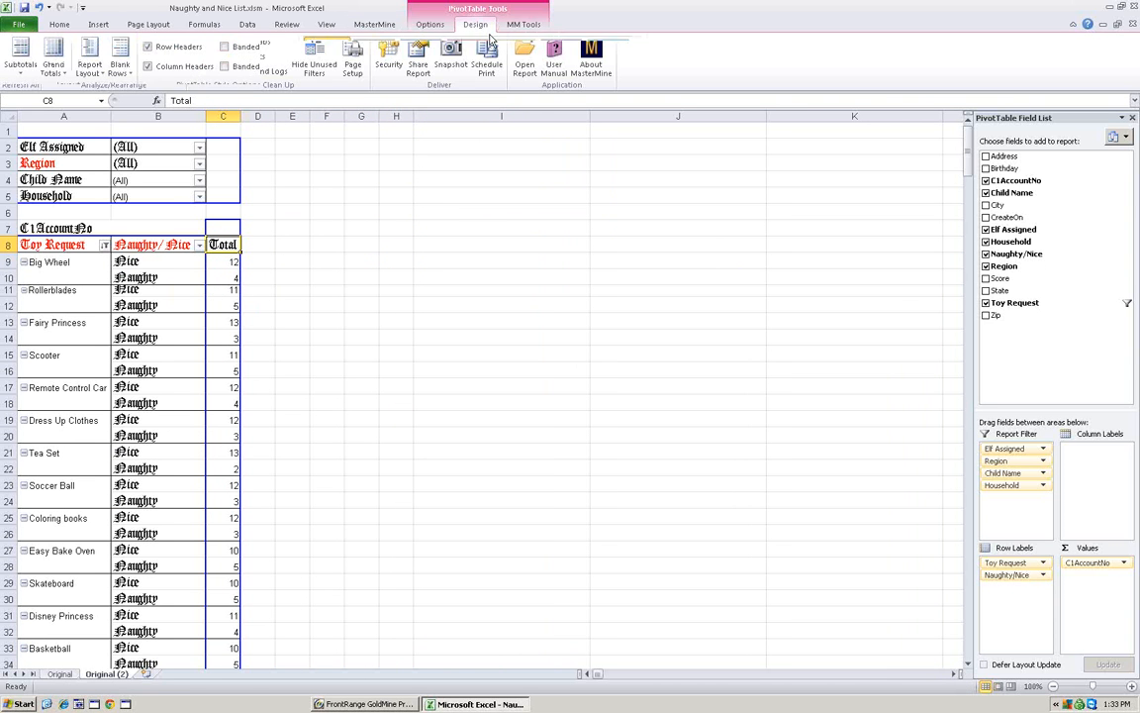
{"action": "left_click", "coordinate": [430, 26]}
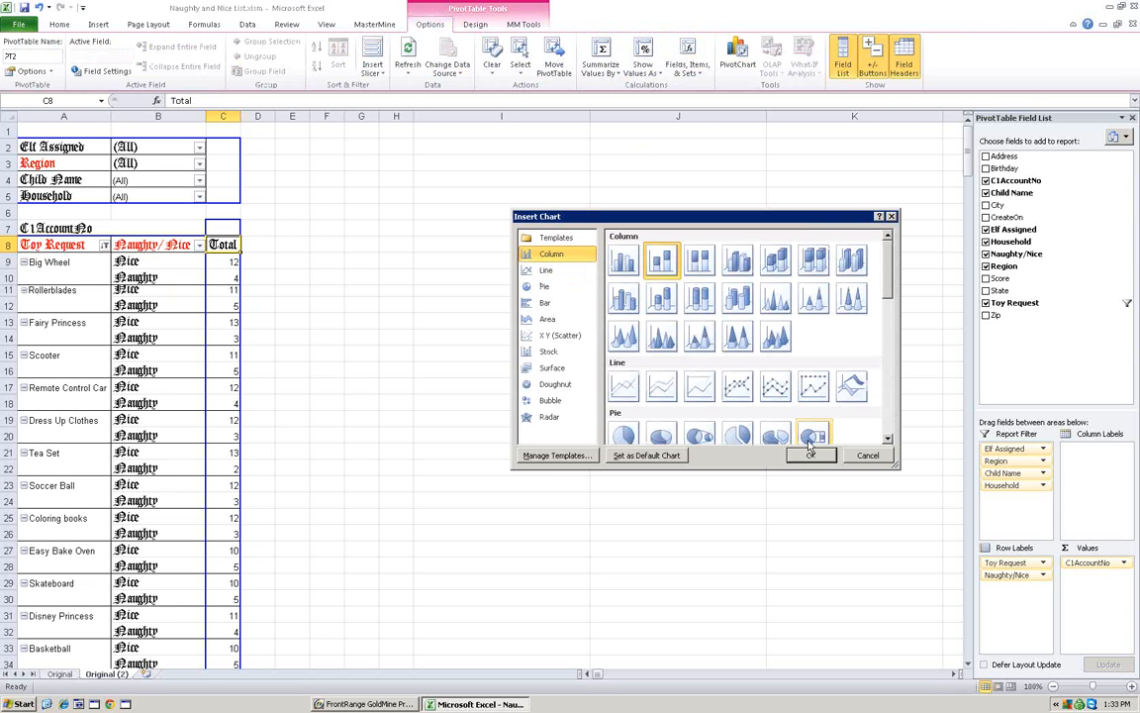
{"action": "left_click", "coordinate": [811, 457]}
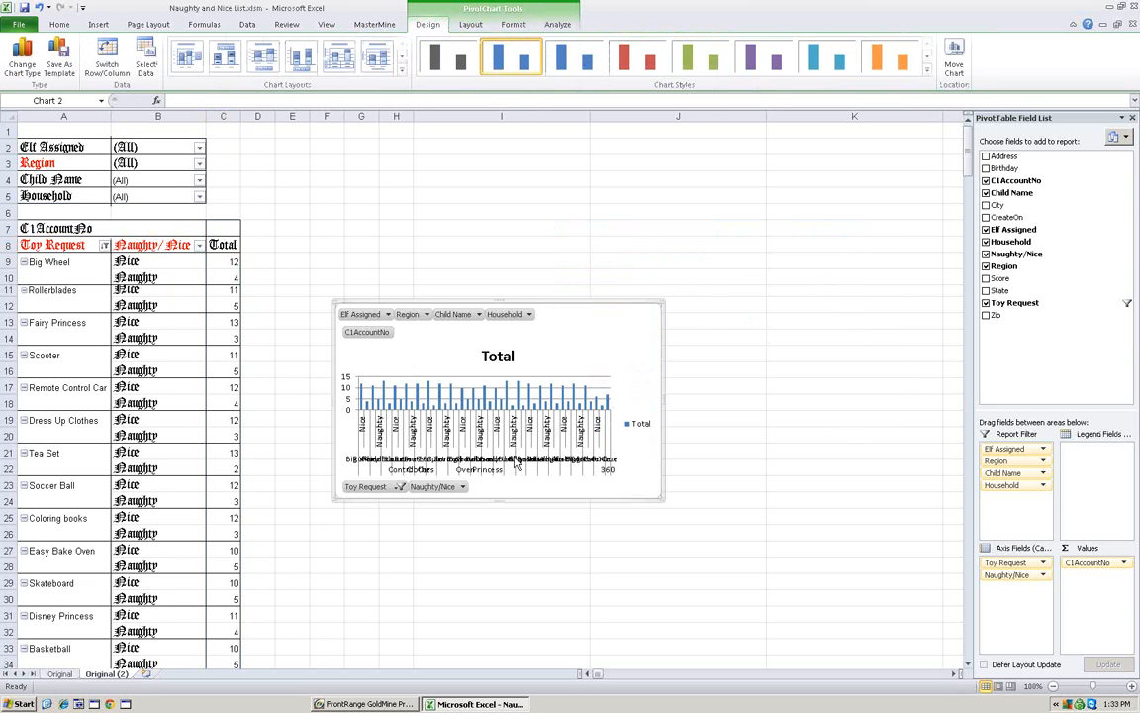
{"action": "left_click", "coordinate": [153, 244]}
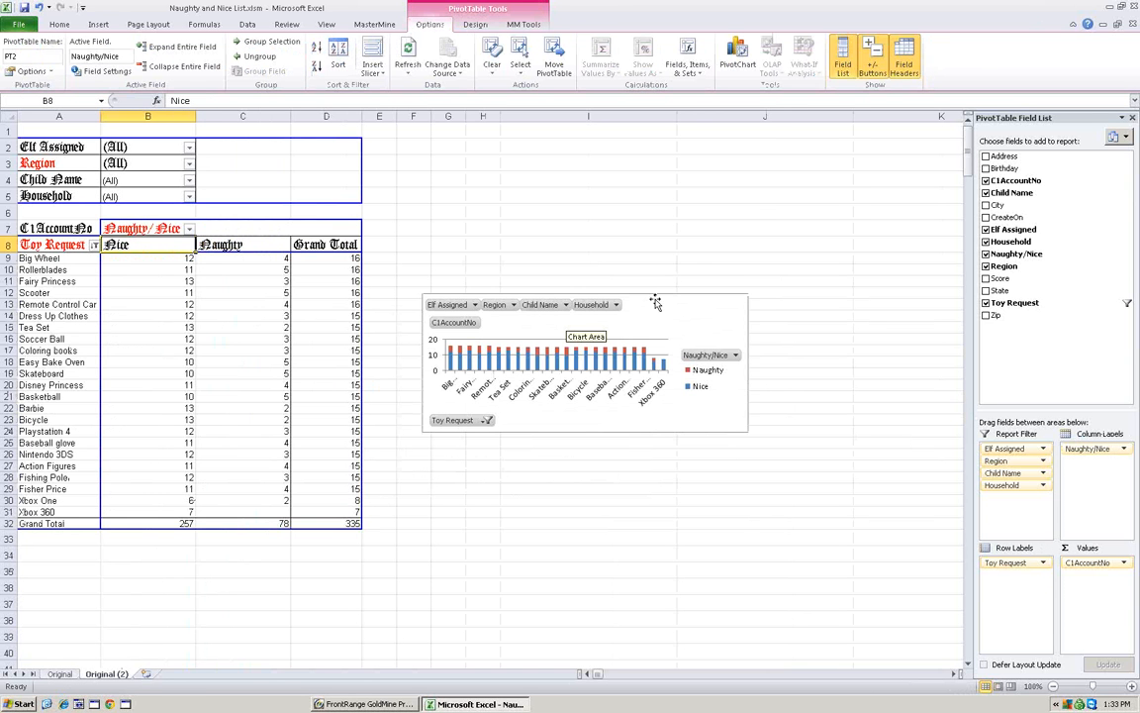
Reposition the PivotChart farther from the pivot table, and delete it
{"action": "left_click_drag", "start_coordinate": [661, 296], "coordinate": [750, 294]}
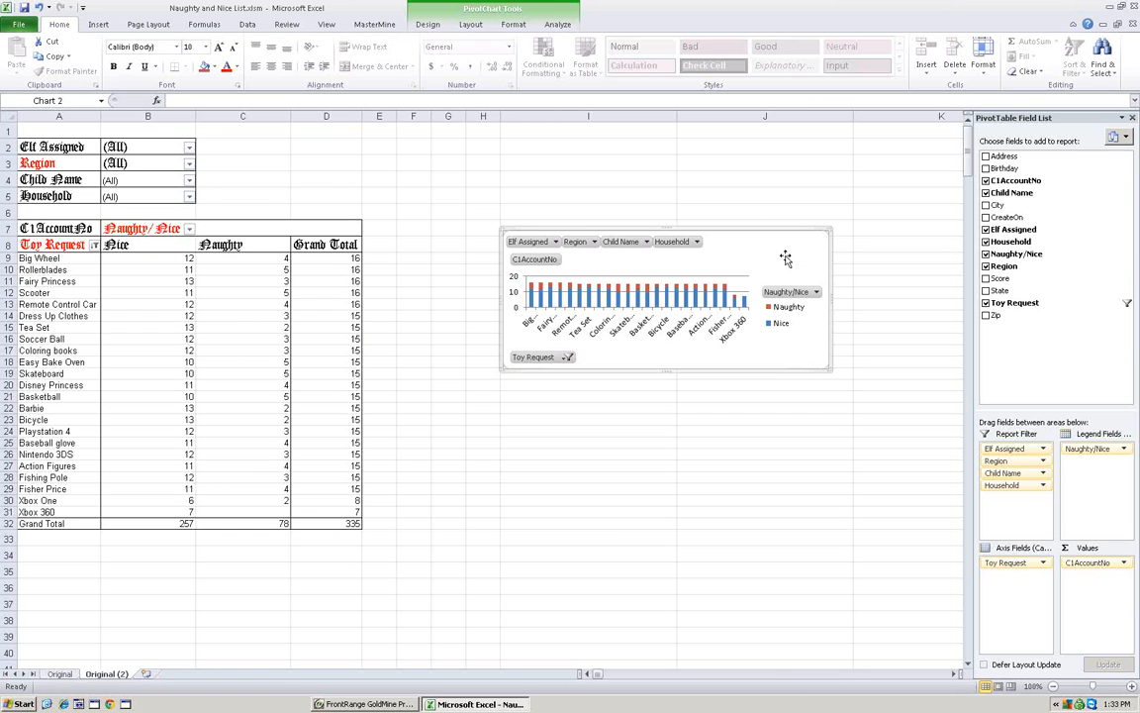
{"action": "key", "text": "Delete"}
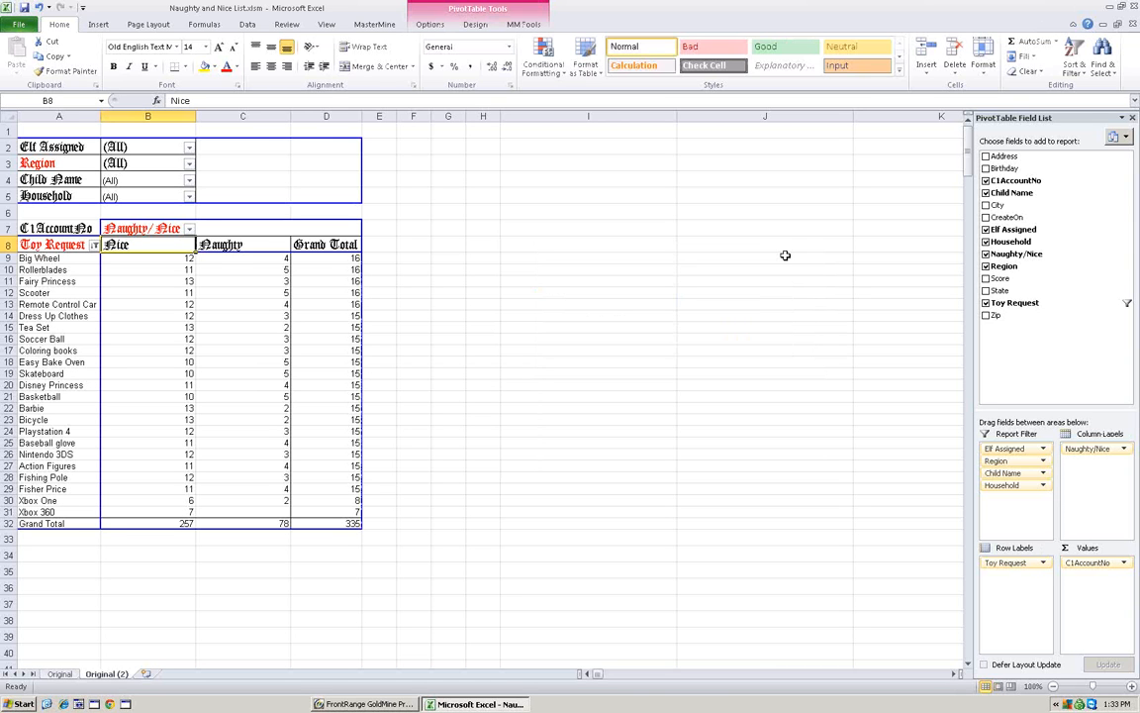
{"action": "left_click", "coordinate": [330, 267]}
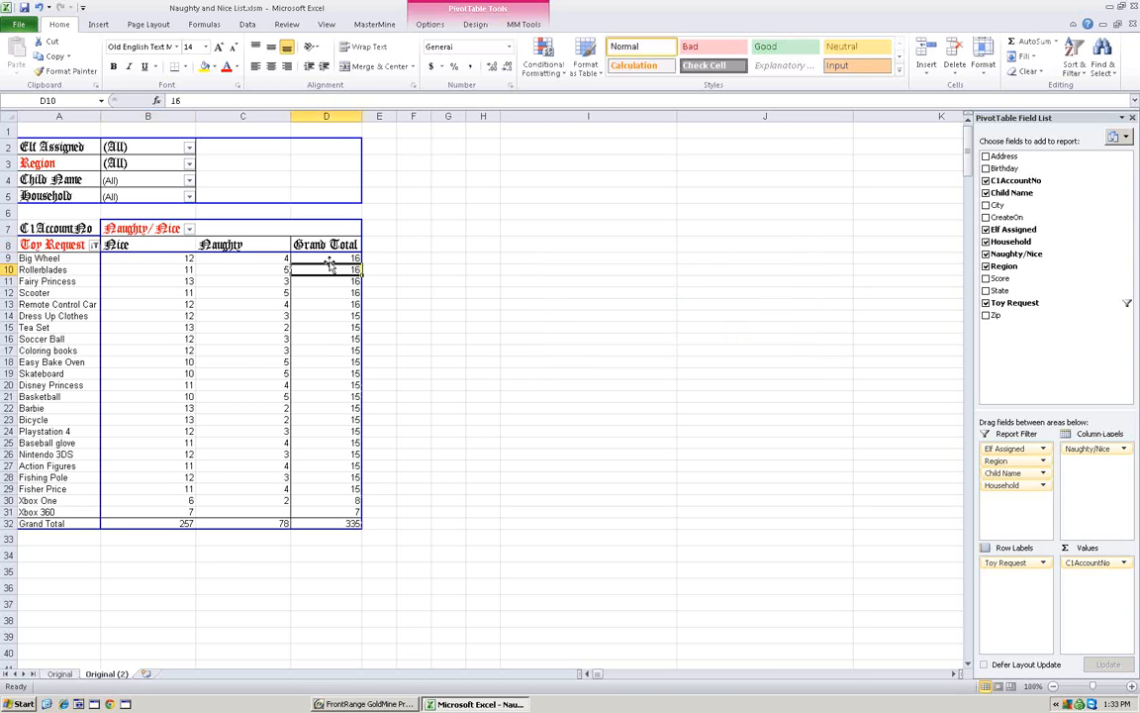
{"action": "left_click", "coordinate": [430, 24]}
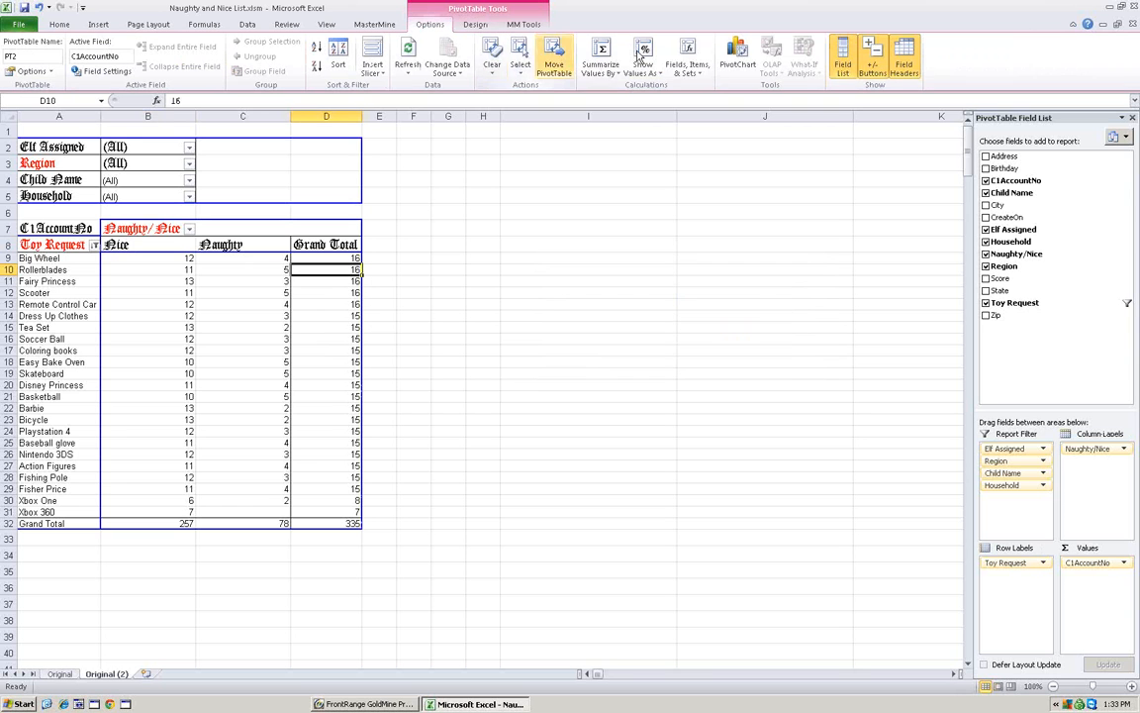
{"action": "left_click", "coordinate": [621, 255]}
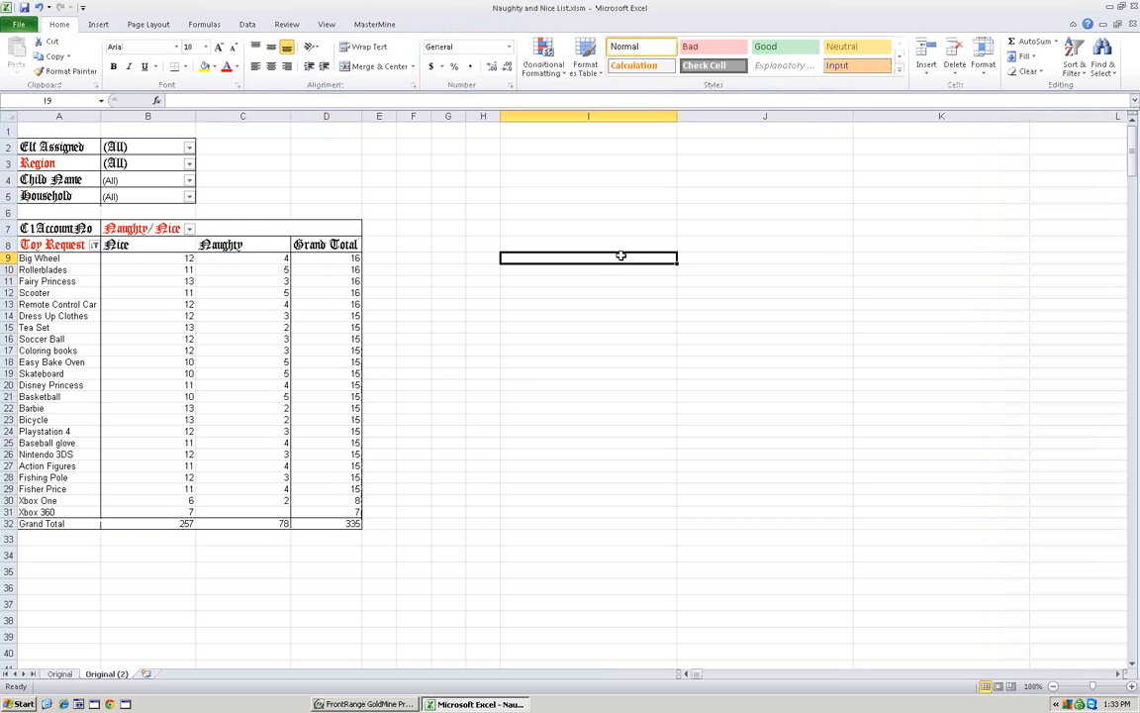
{"action": "left_click", "coordinate": [269, 268]}
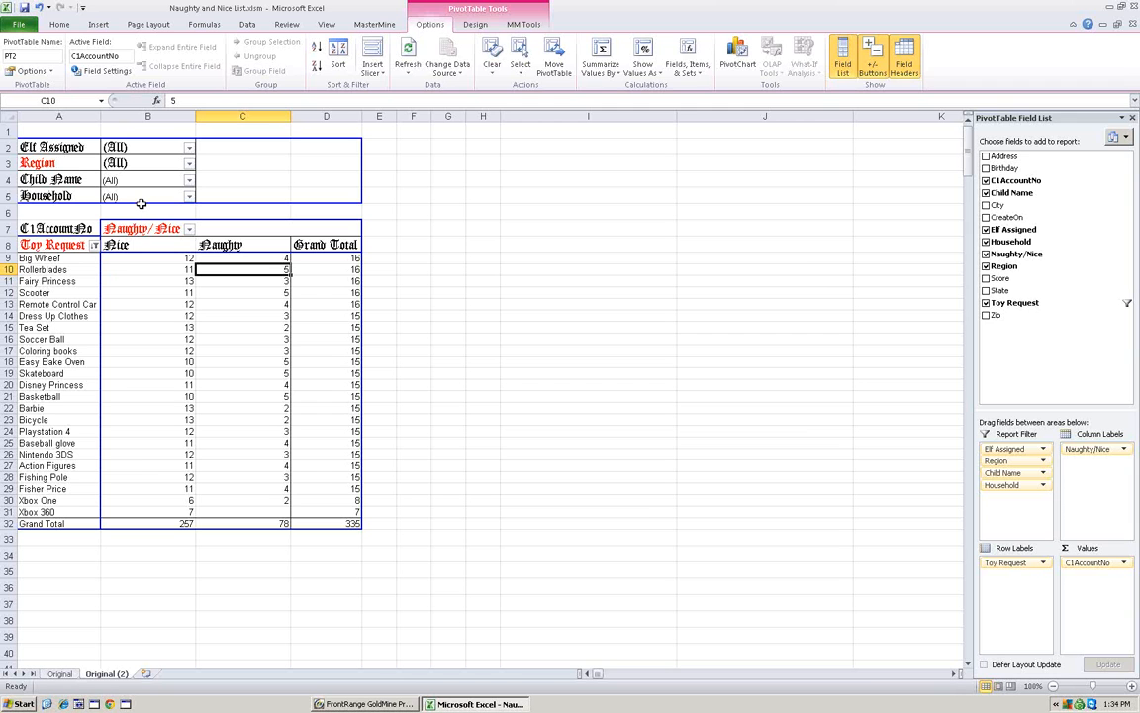
Move Region into the row labels after Toy Request, filter it to NorthEast only, and widen the toy name column
{"action": "left_click", "coordinate": [62, 164]}
{"action": "left_click_drag", "start_coordinate": [62, 164], "coordinate": [92, 274]}
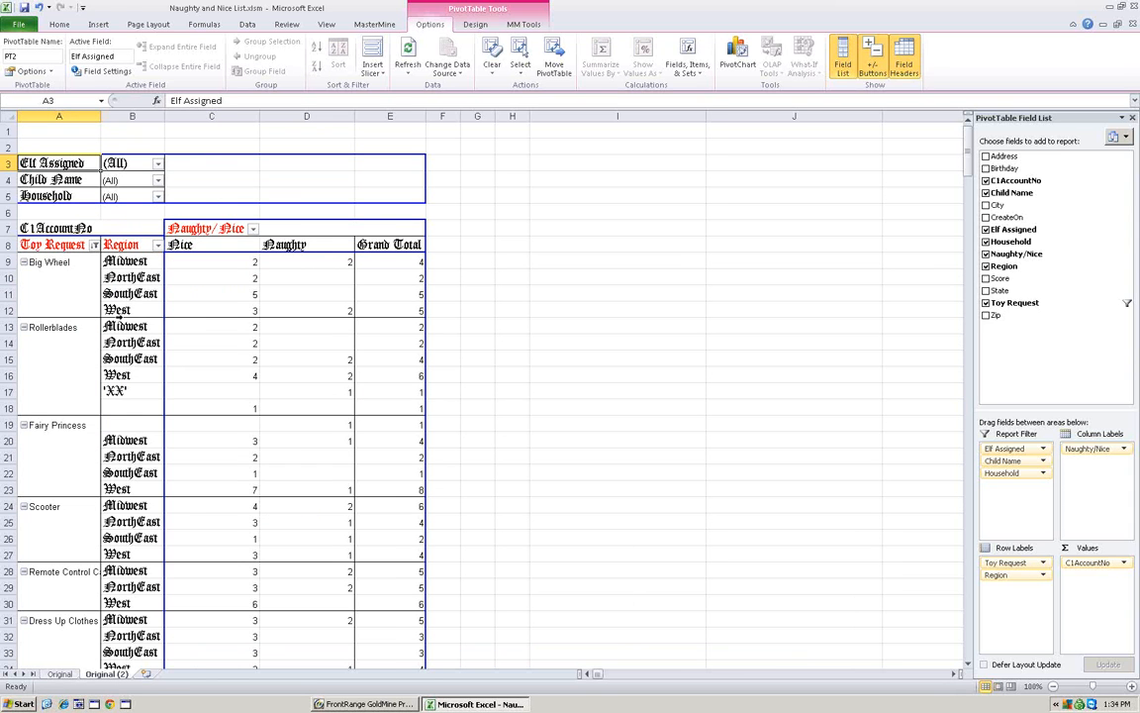
{"action": "left_click", "coordinate": [158, 245]}
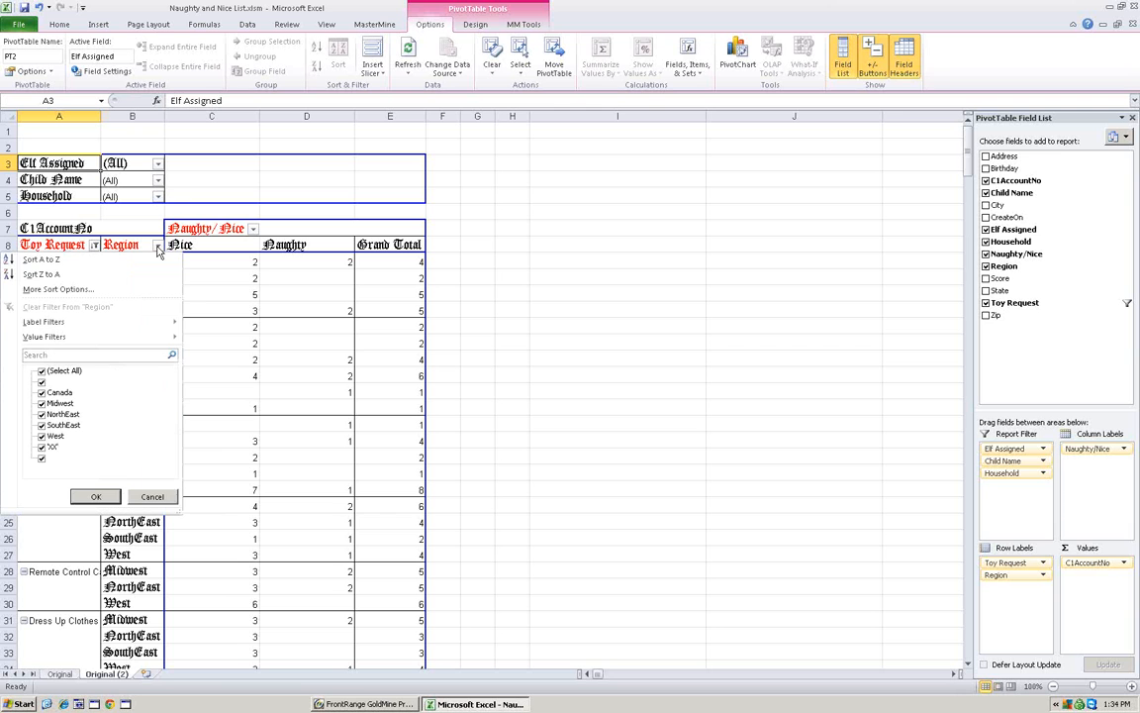
{"action": "left_click", "coordinate": [42, 371]}
{"action": "left_click", "coordinate": [41, 415]}
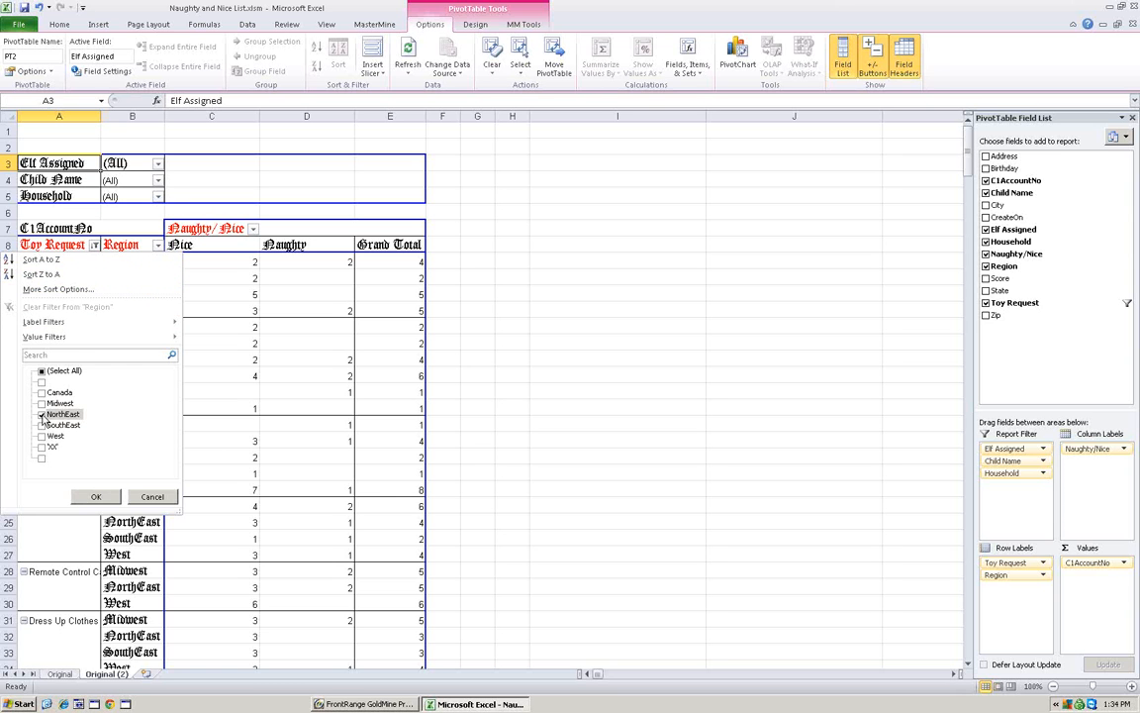
{"action": "left_click", "coordinate": [91, 494]}
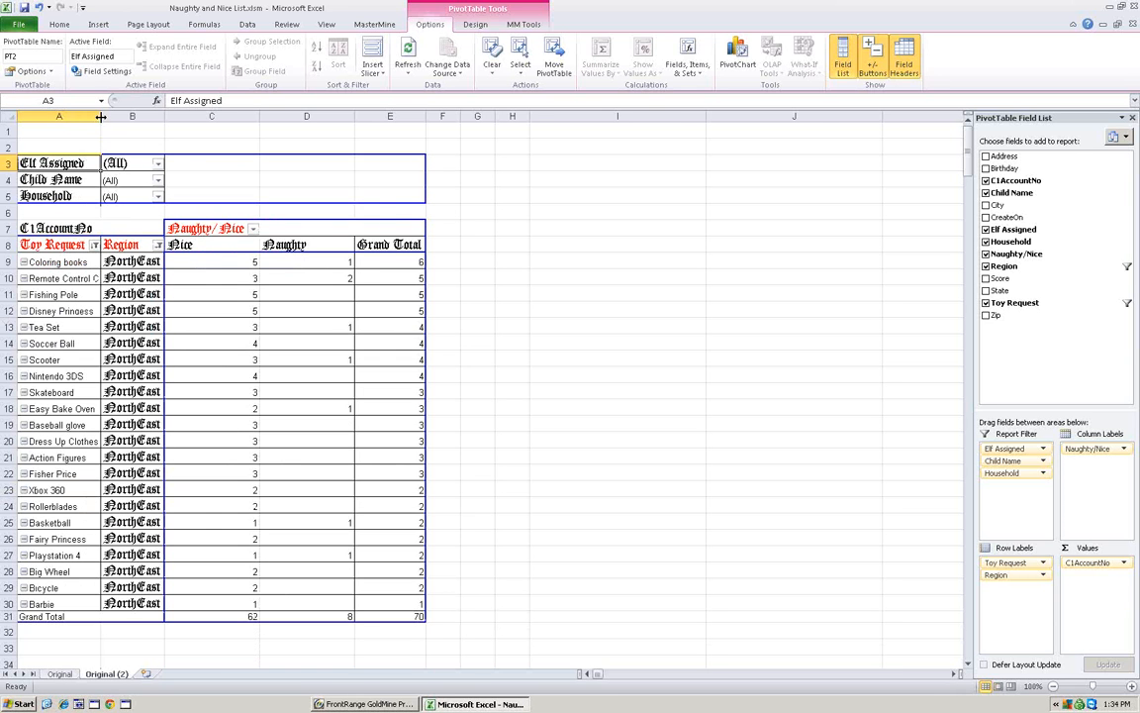
{"action": "left_click_drag", "start_coordinate": [100, 116], "coordinate": [130, 117]}
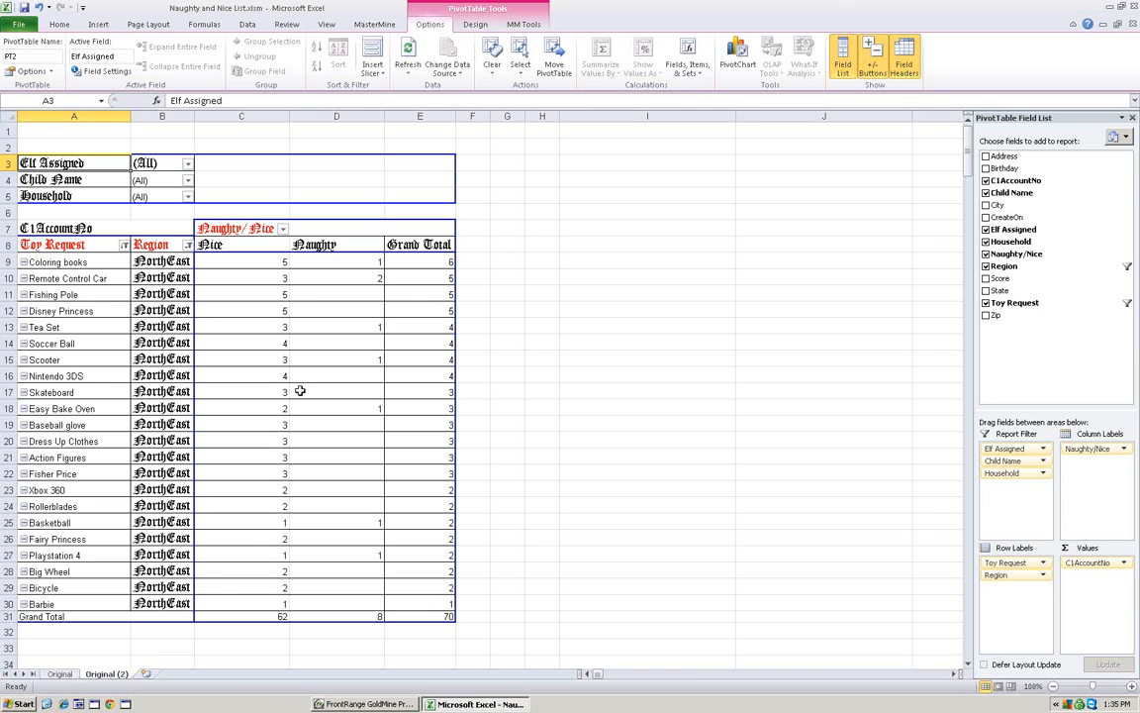
Reset the Toy Request filter to include all toys
{"action": "mouse_move", "coordinate": [300, 392]}
{"action": "left_click", "coordinate": [124, 245]}
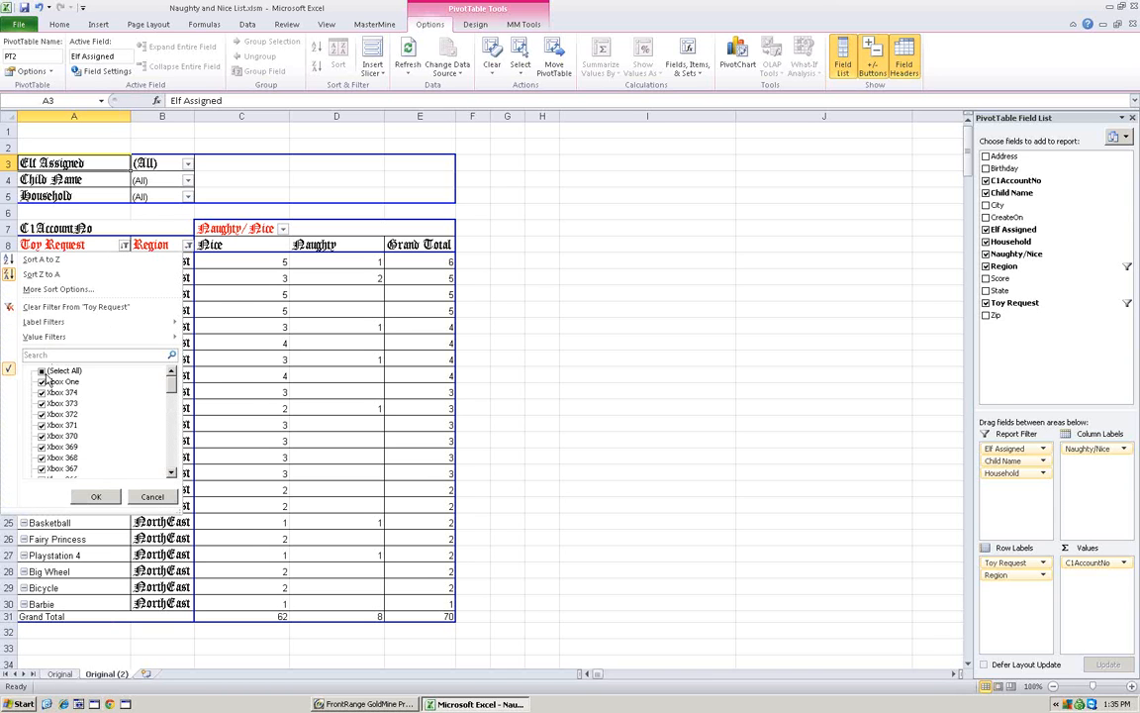
{"action": "left_click", "coordinate": [95, 495]}
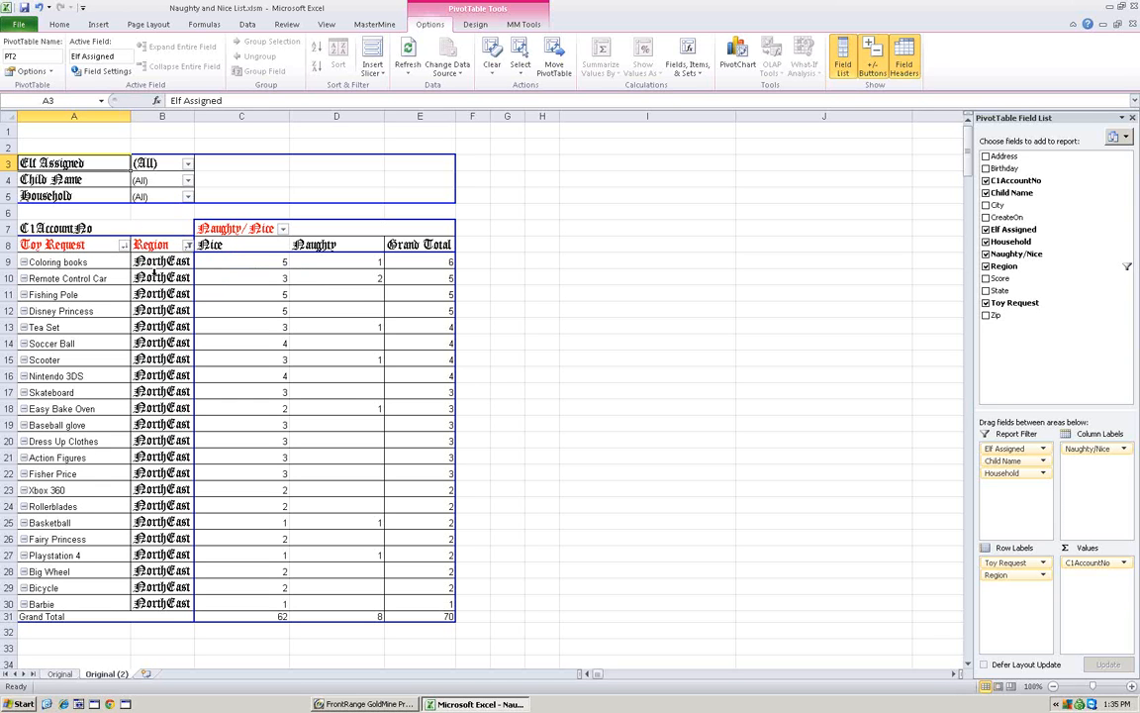
Reset the Region filter to include all regions, and move Region back to the end of the report filters
{"action": "left_click", "coordinate": [187, 248]}
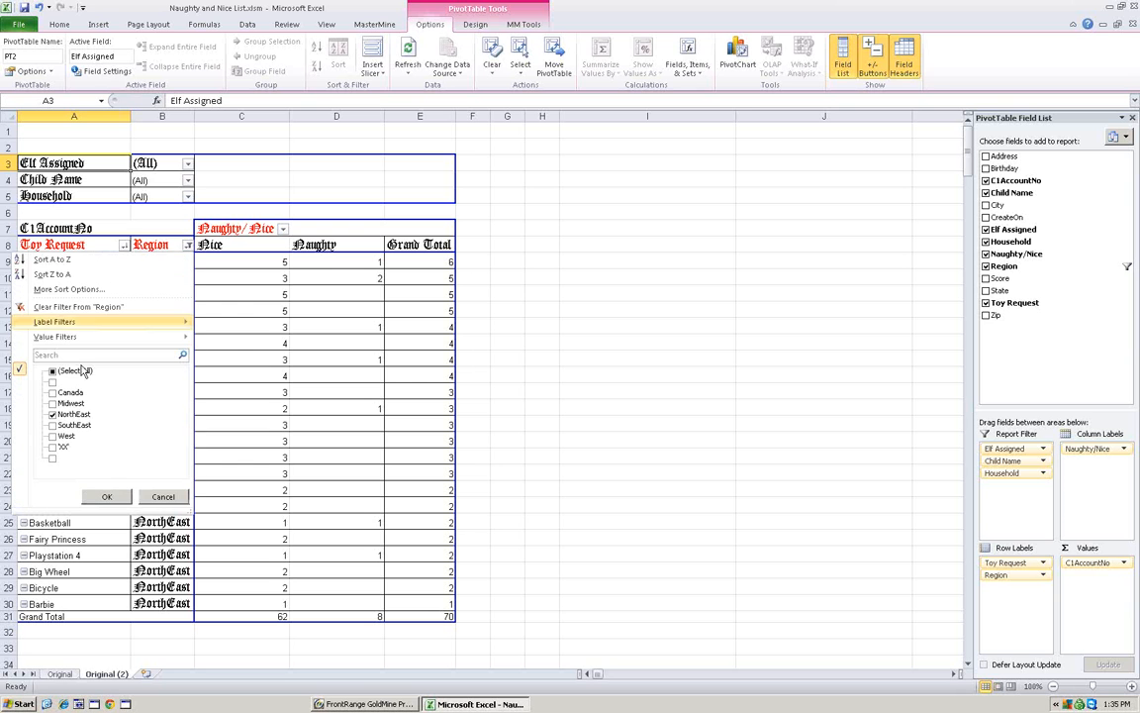
{"action": "left_click", "coordinate": [106, 496]}
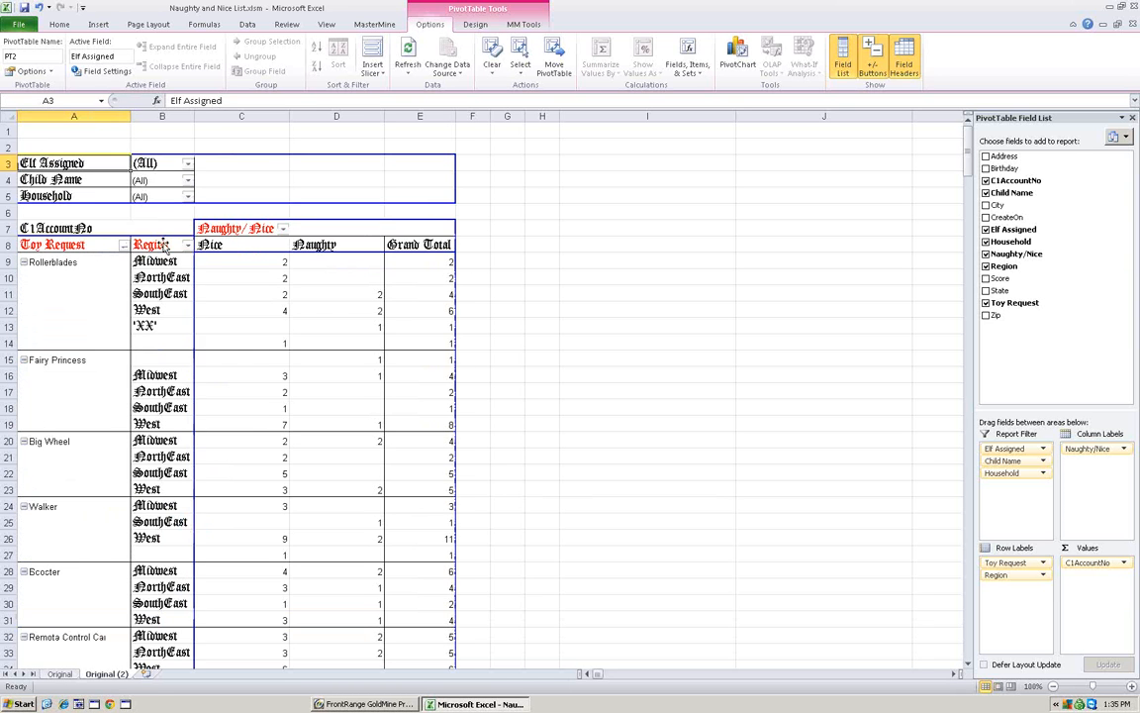
{"action": "left_click_drag", "start_coordinate": [165, 244], "coordinate": [79, 203]}
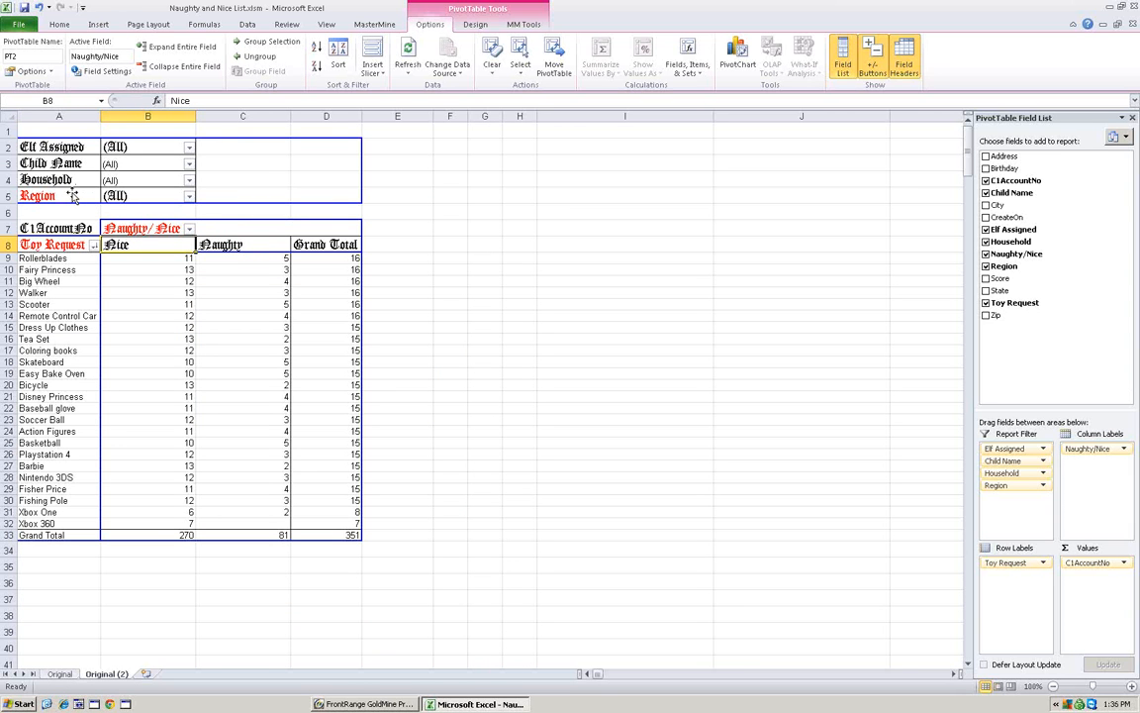
Set the Region report filter to NorthEast, and switch it to Midwest
{"action": "left_click", "coordinate": [188, 196]}
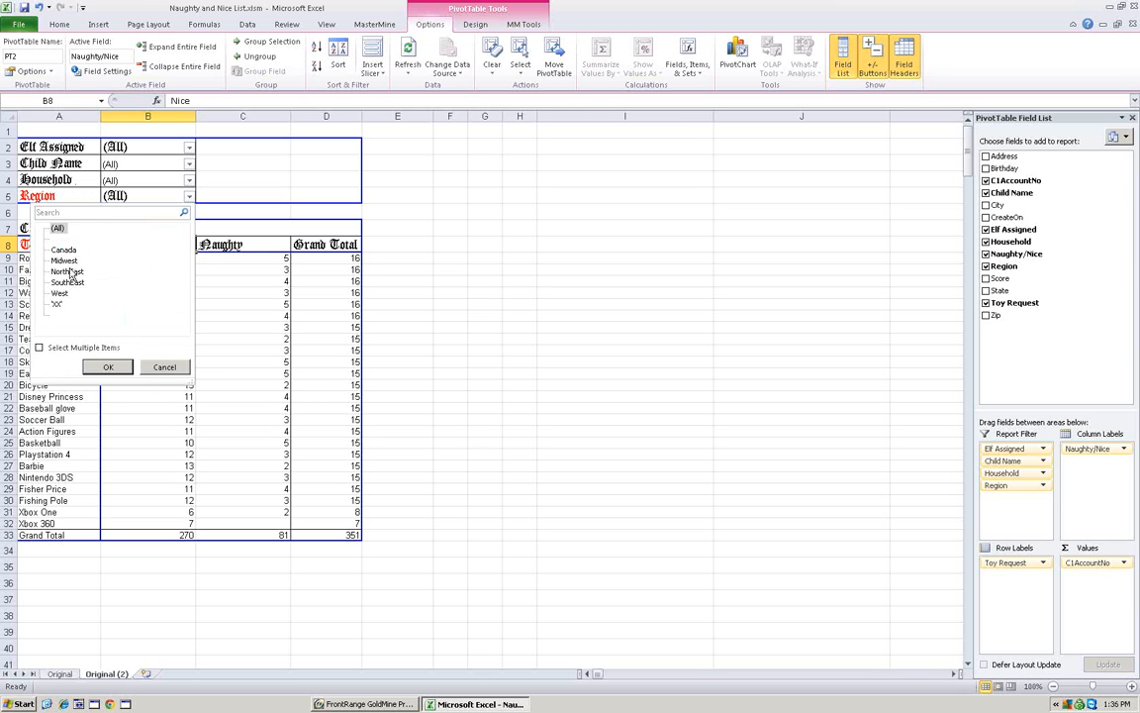
{"action": "left_click", "coordinate": [109, 367]}
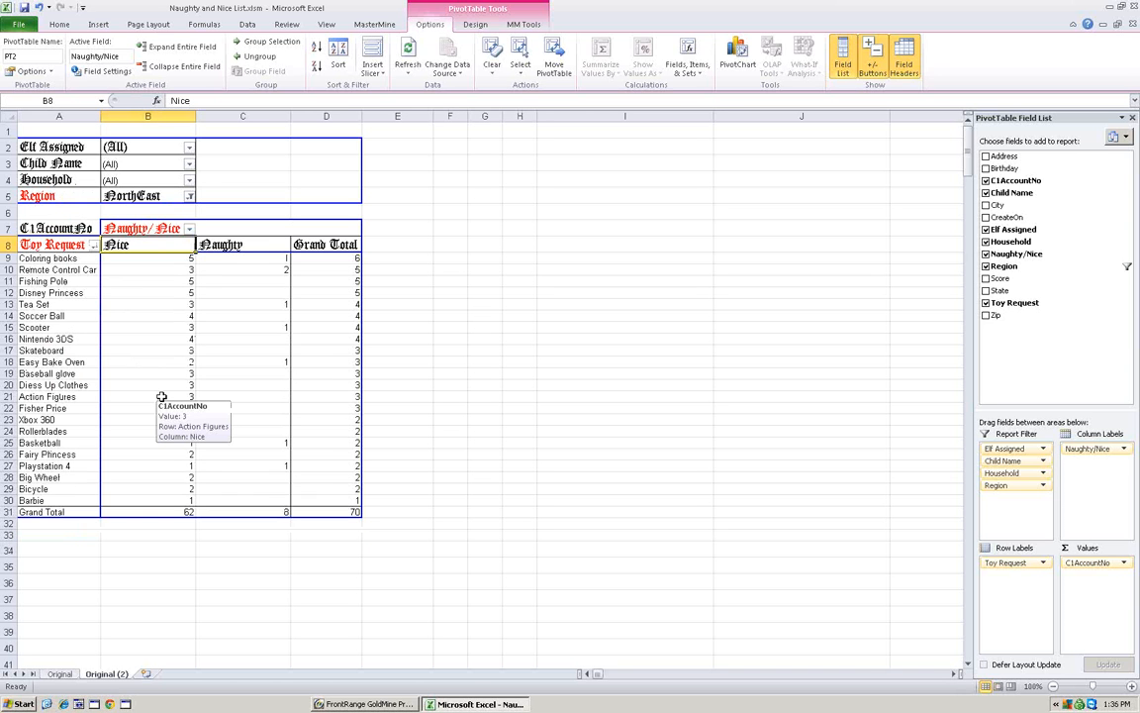
{"action": "left_click", "coordinate": [187, 196]}
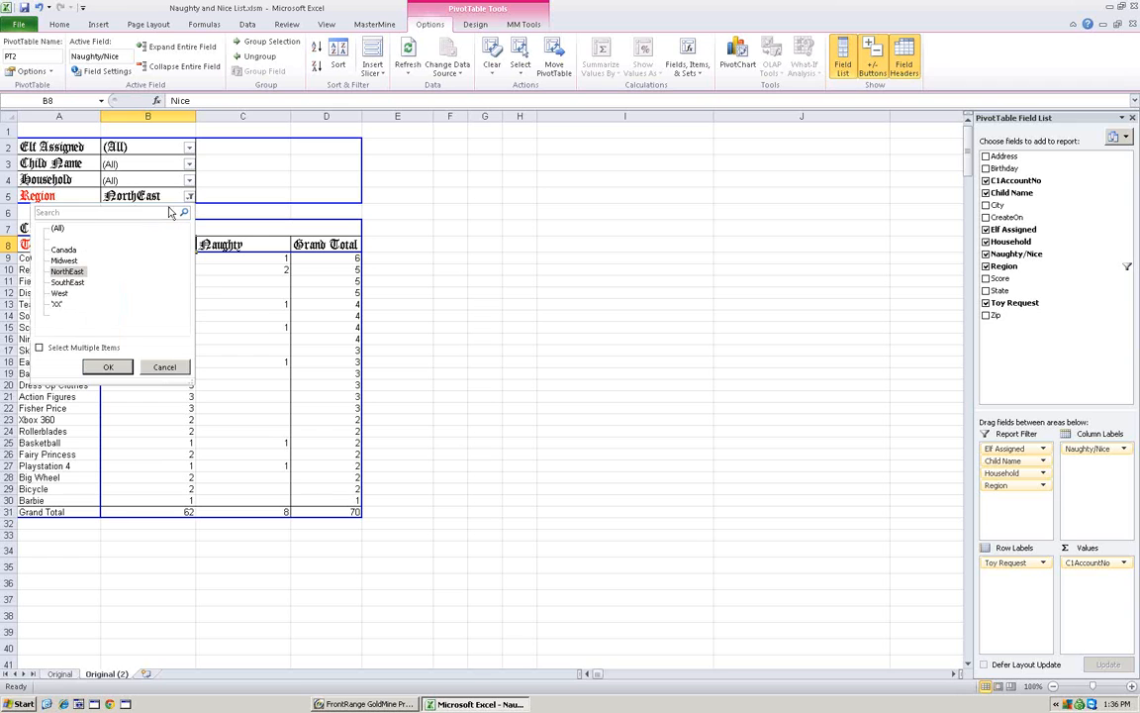
{"action": "left_click", "coordinate": [63, 260]}
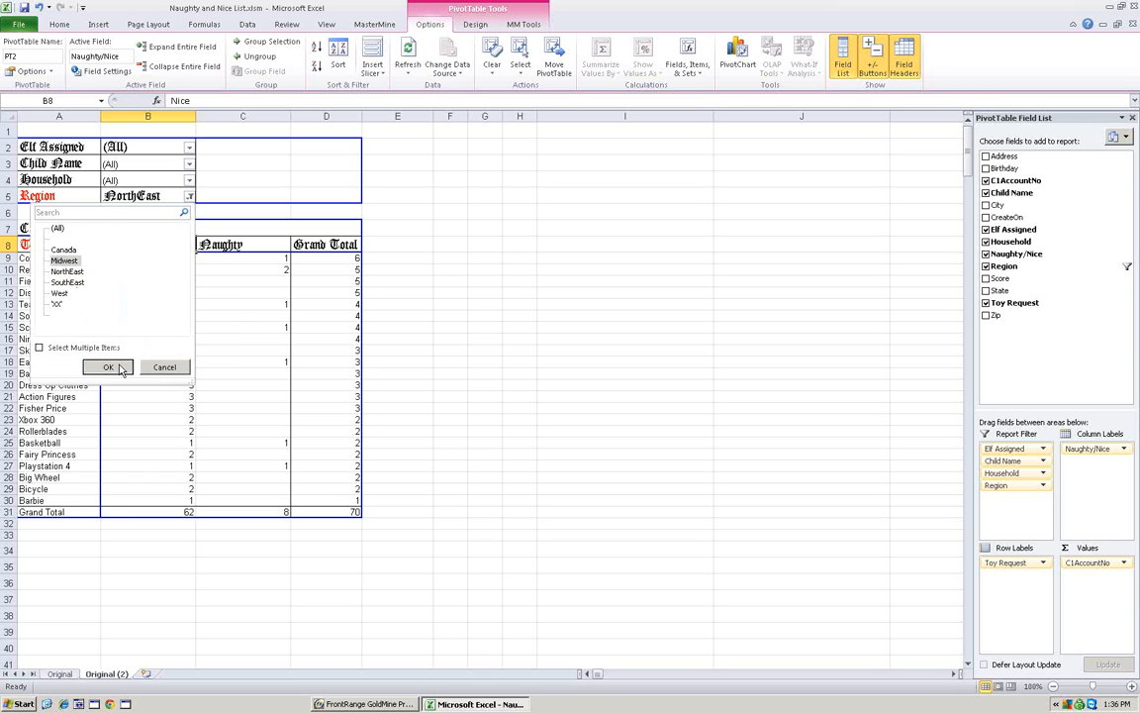
{"action": "left_click", "coordinate": [119, 368]}
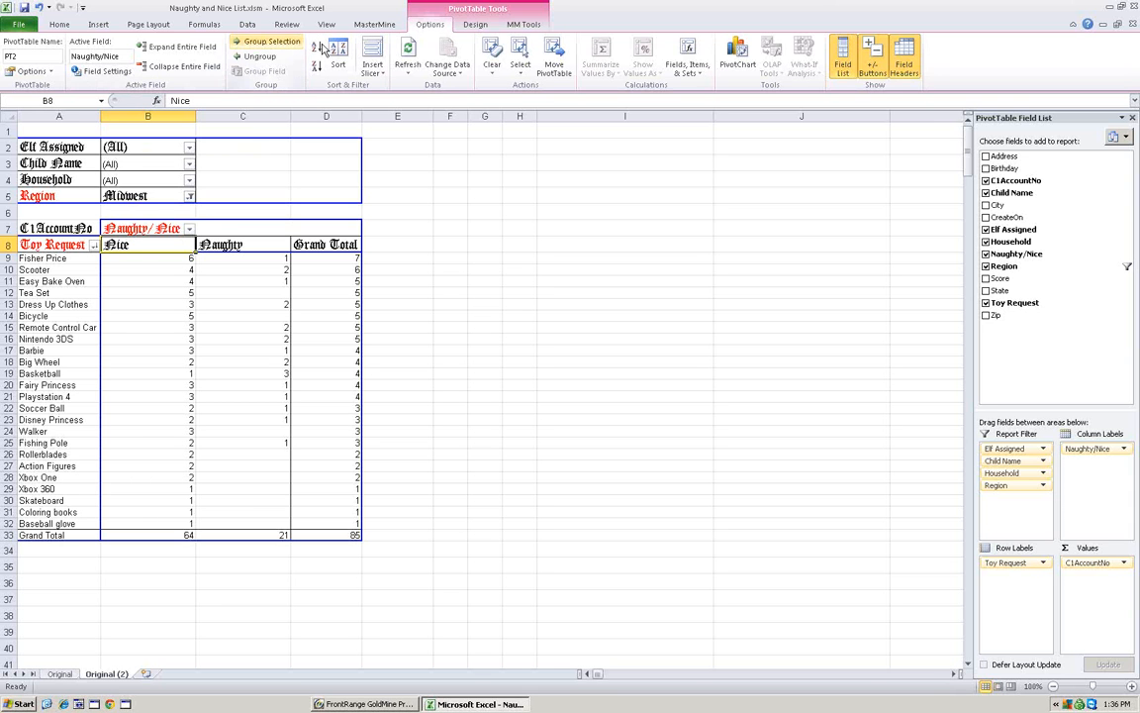
Preview the printout of the Midwest report through MasterMine's Page Setup, and return to the worksheet
{"action": "left_click", "coordinate": [525, 25]}
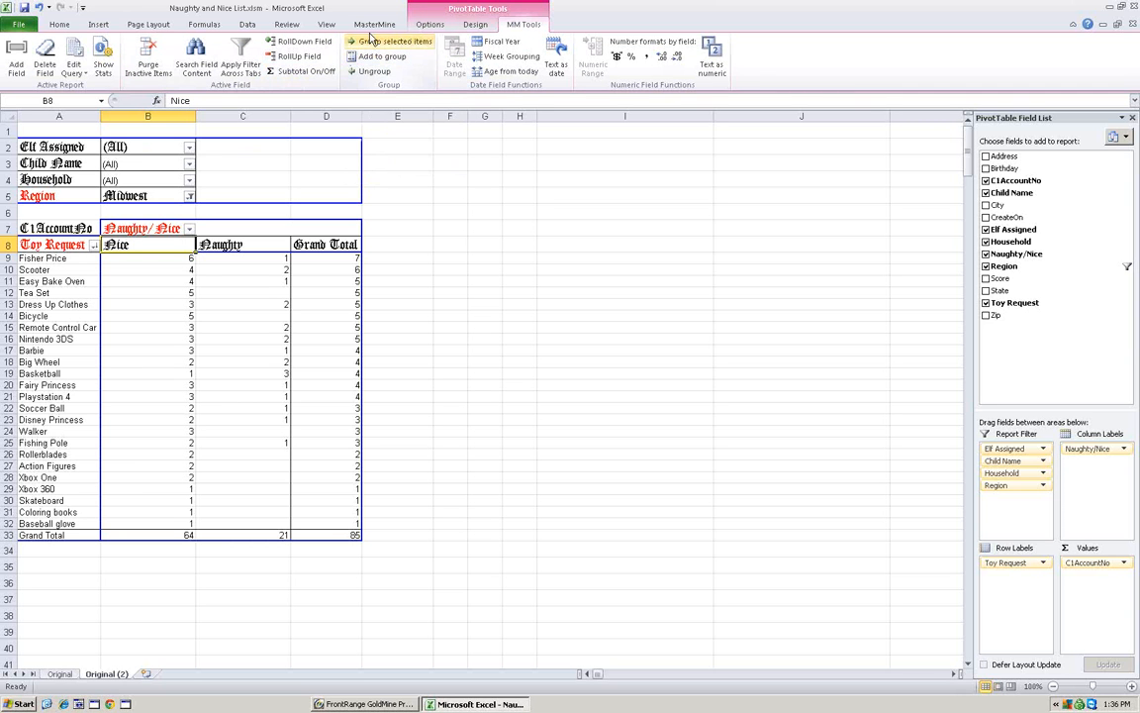
{"action": "left_click", "coordinate": [374, 25]}
{"action": "left_click", "coordinate": [353, 59]}
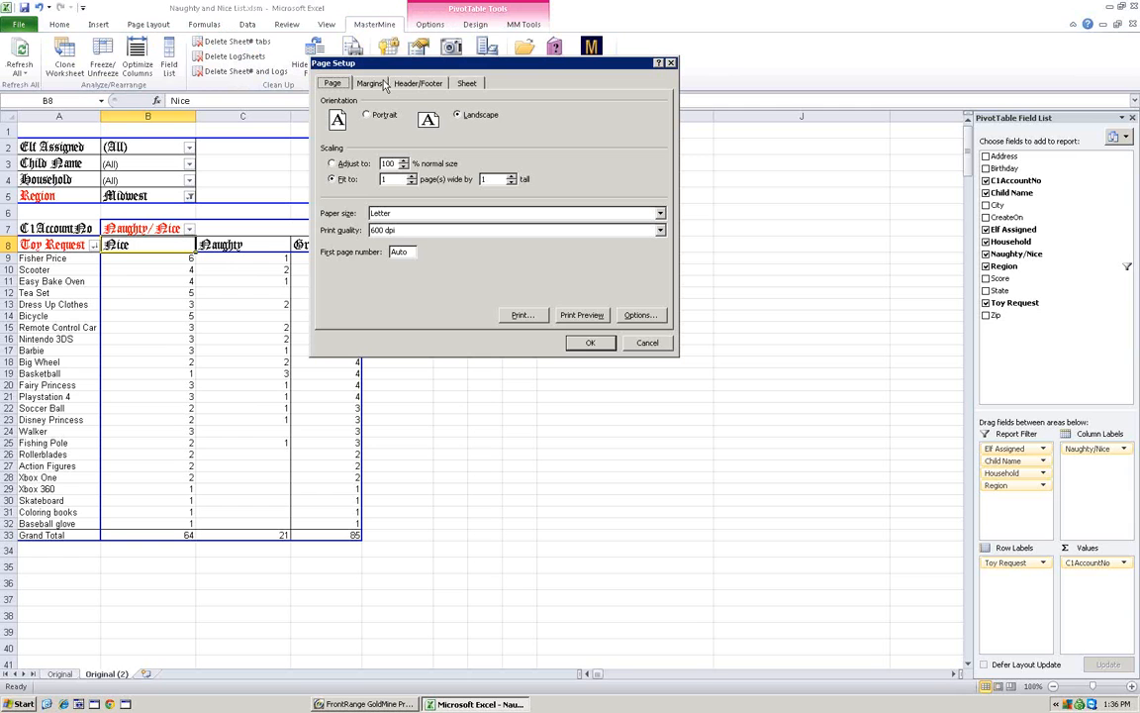
{"action": "left_click", "coordinate": [582, 315]}
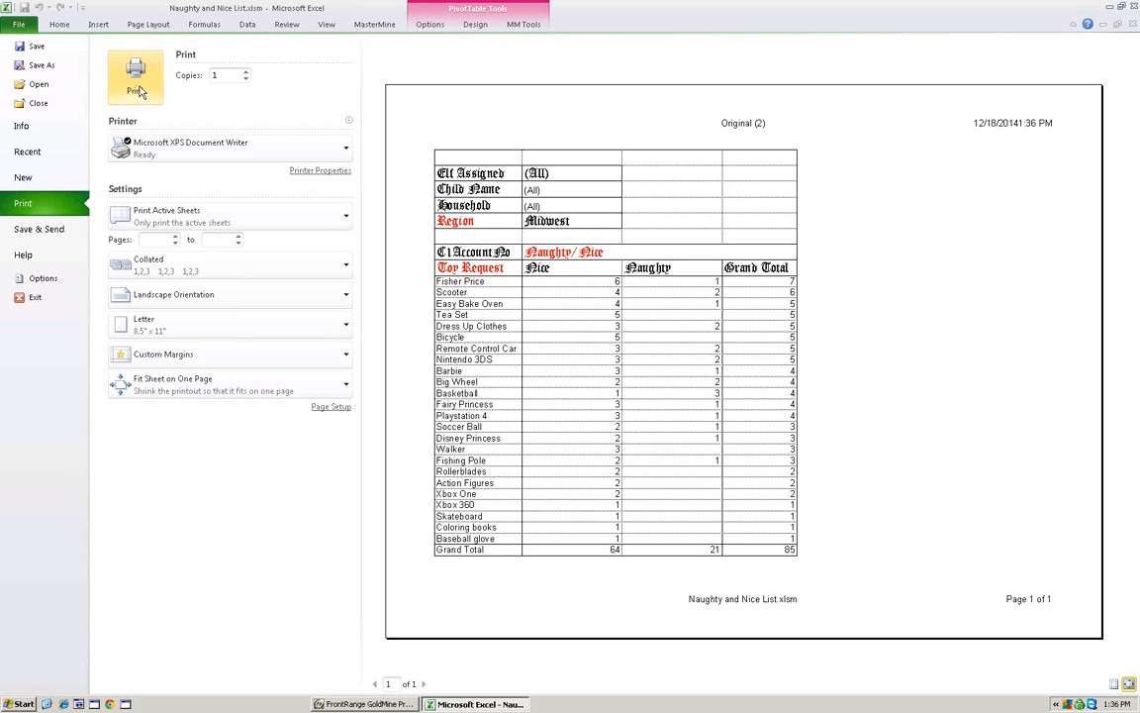
{"action": "left_click", "coordinate": [62, 24]}
Switch the Region report filter from Midwest to NorthEast
{"action": "left_click", "coordinate": [189, 195]}
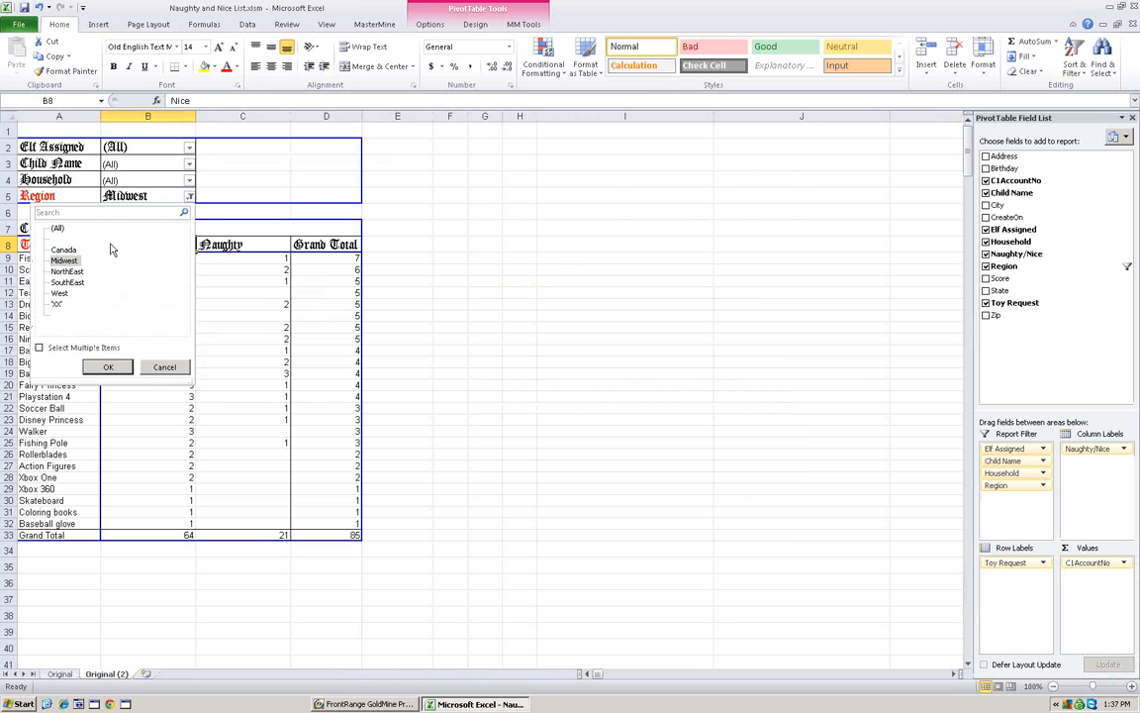
{"action": "left_click", "coordinate": [67, 271]}
{"action": "left_click", "coordinate": [107, 367]}
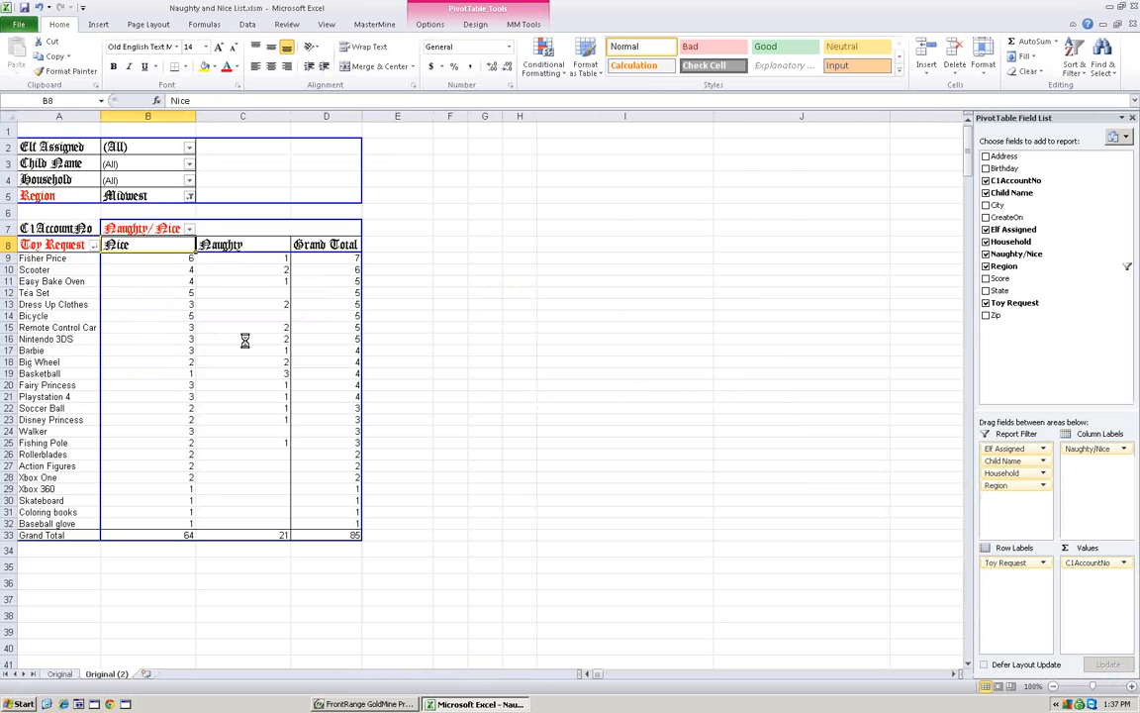
Preview the printout of the NorthEast report through MasterMine's Page Setup, and return to the worksheet
{"action": "left_click", "coordinate": [374, 24]}
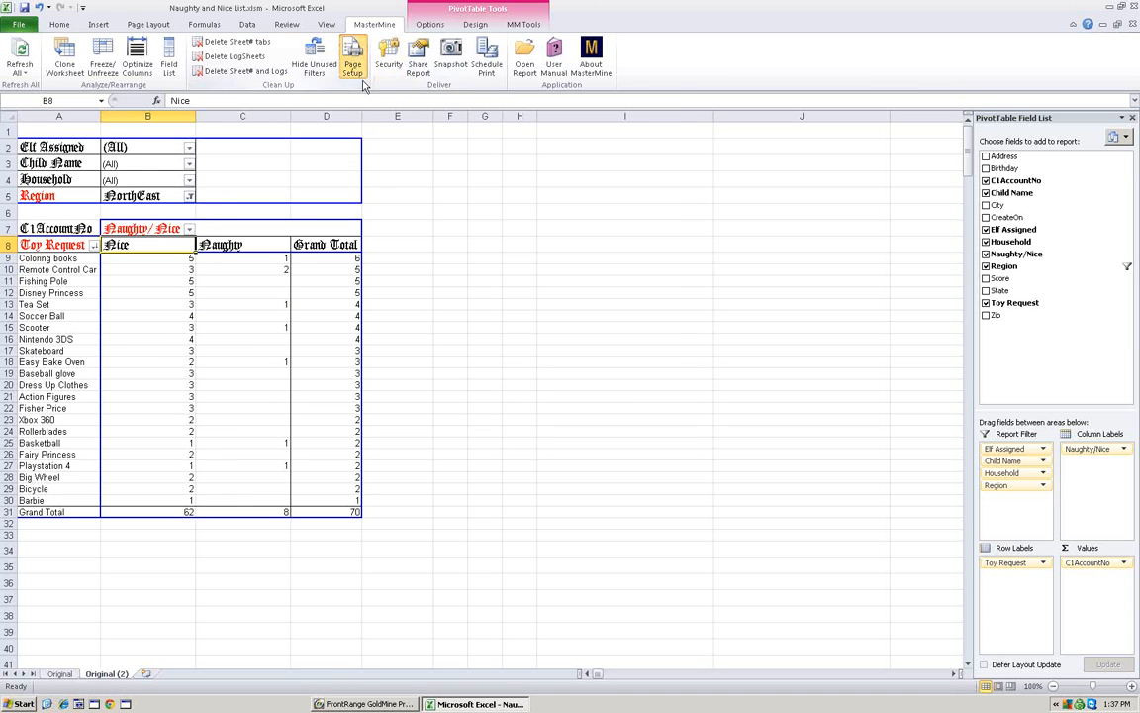
{"action": "left_click", "coordinate": [352, 61]}
{"action": "left_click", "coordinate": [580, 315]}
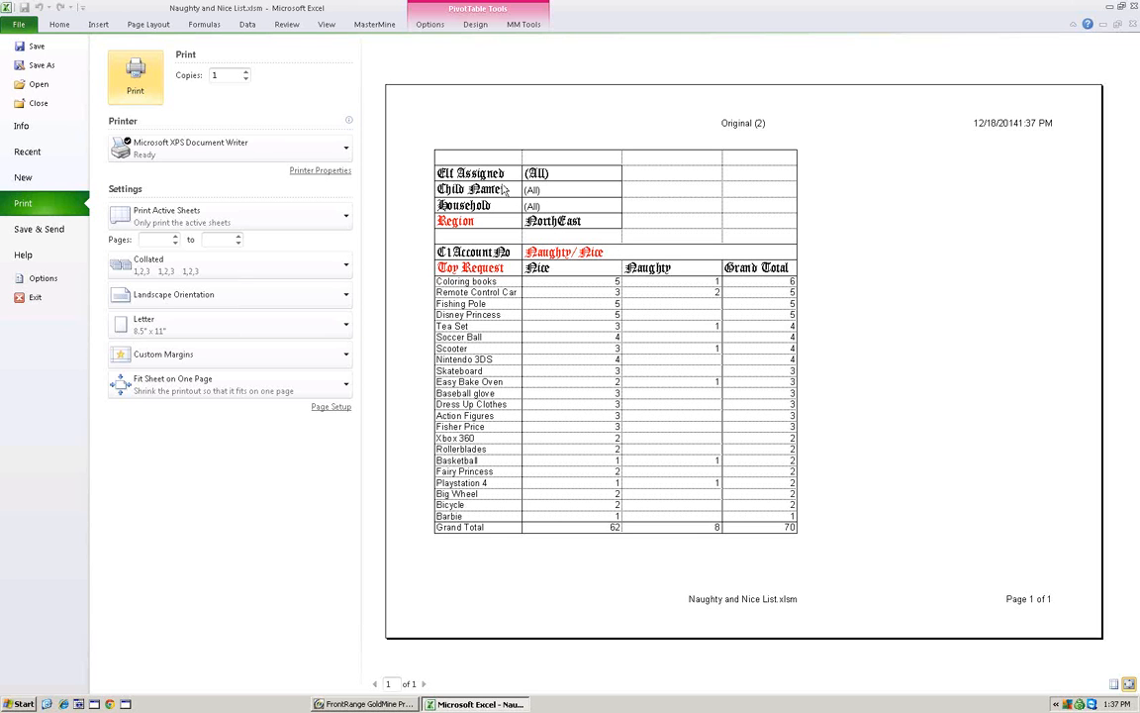
{"action": "left_click", "coordinate": [60, 25]}
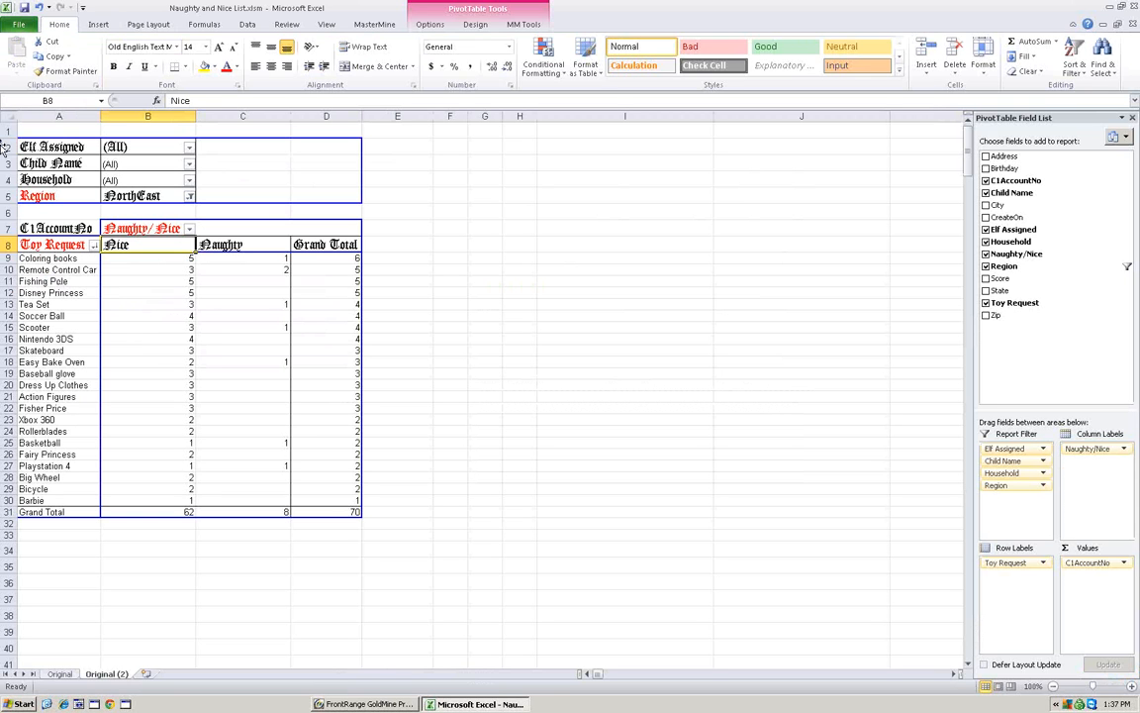
Remove Elf Assigned from the report filters, and hide the remaining unused filters with MasterMine, shifting the pivot table up
{"action": "left_click_drag", "start_coordinate": [87, 153], "coordinate": [561, 262]}
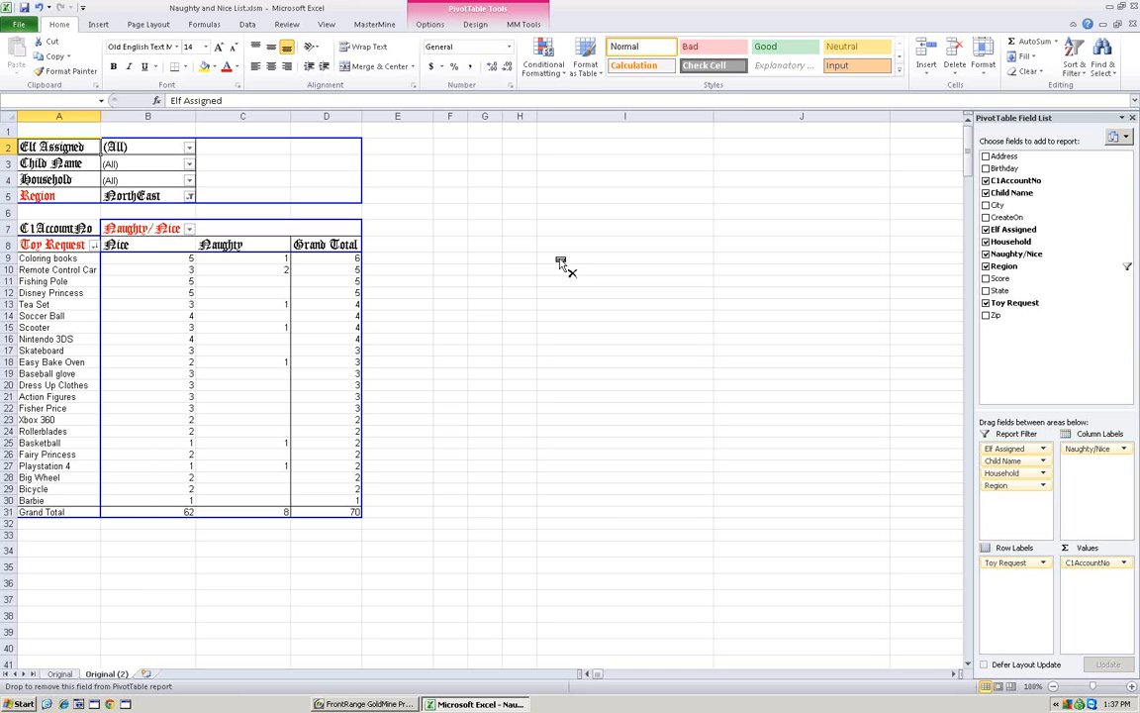
{"action": "left_click_drag", "start_coordinate": [561, 262], "coordinate": [588, 259]}
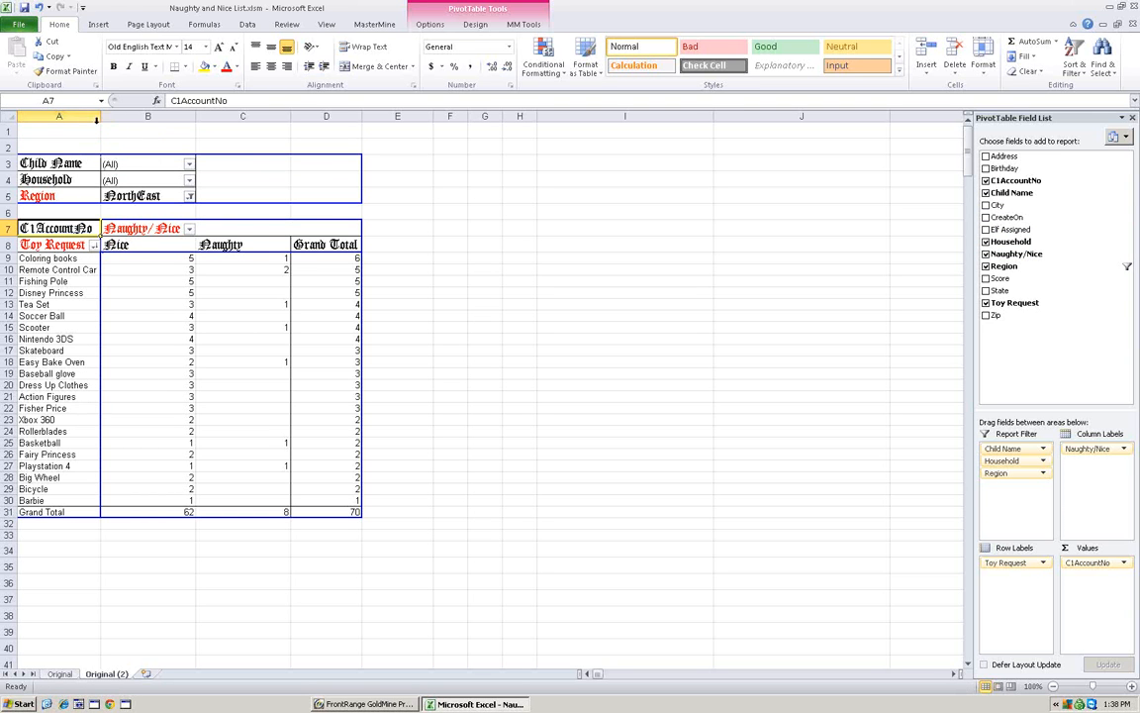
{"action": "left_click", "coordinate": [374, 27]}
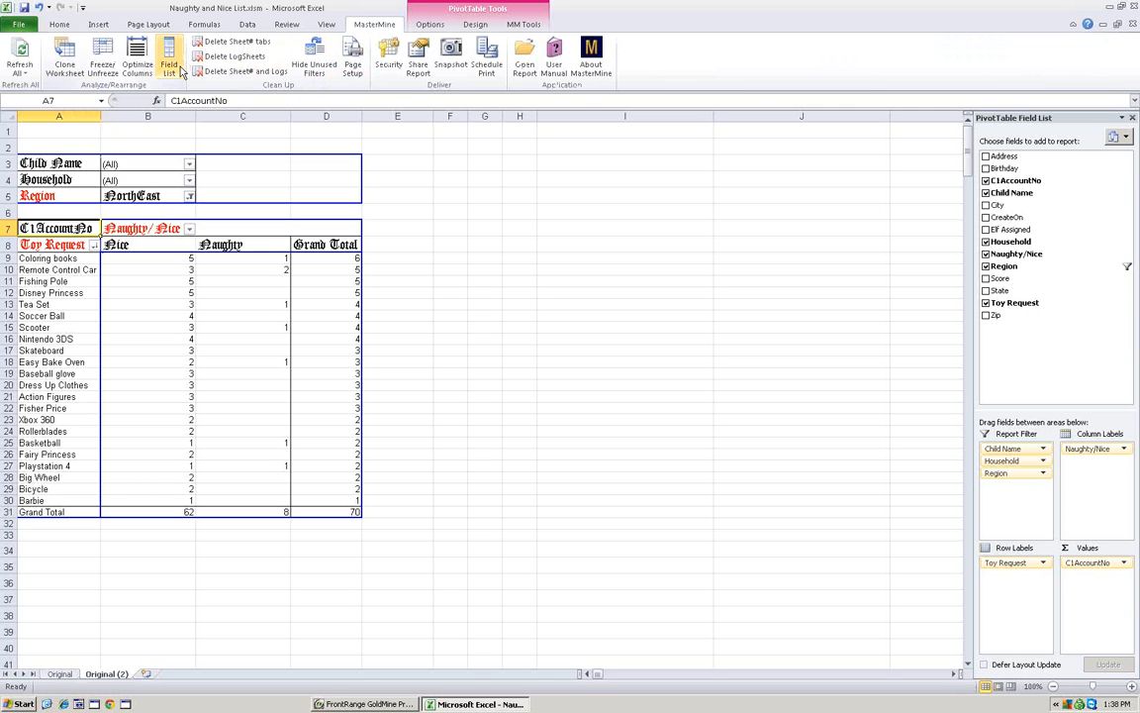
{"action": "left_click", "coordinate": [315, 60]}
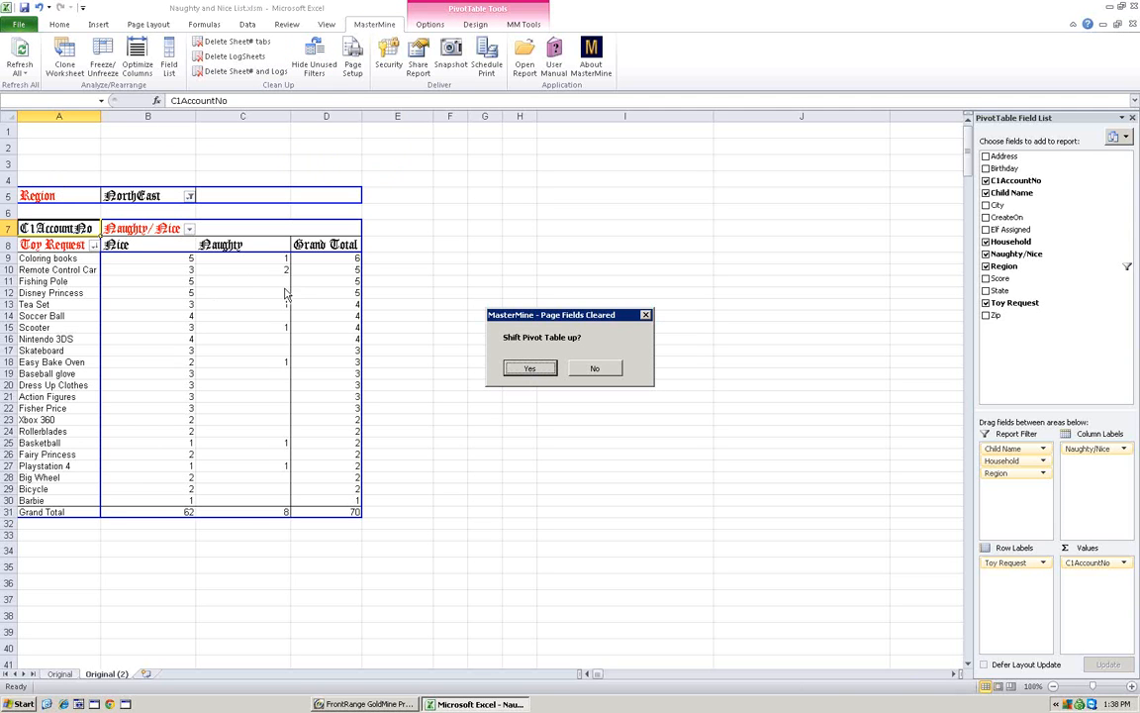
{"action": "left_click", "coordinate": [529, 368]}
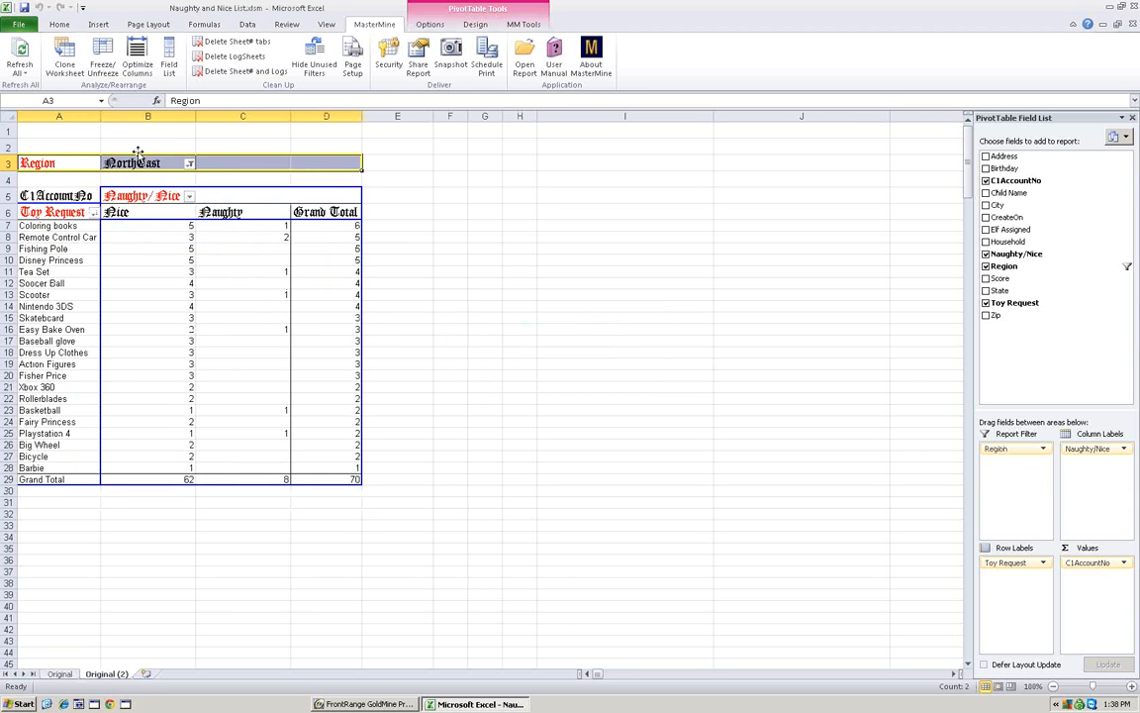
{"action": "left_click", "coordinate": [134, 239]}
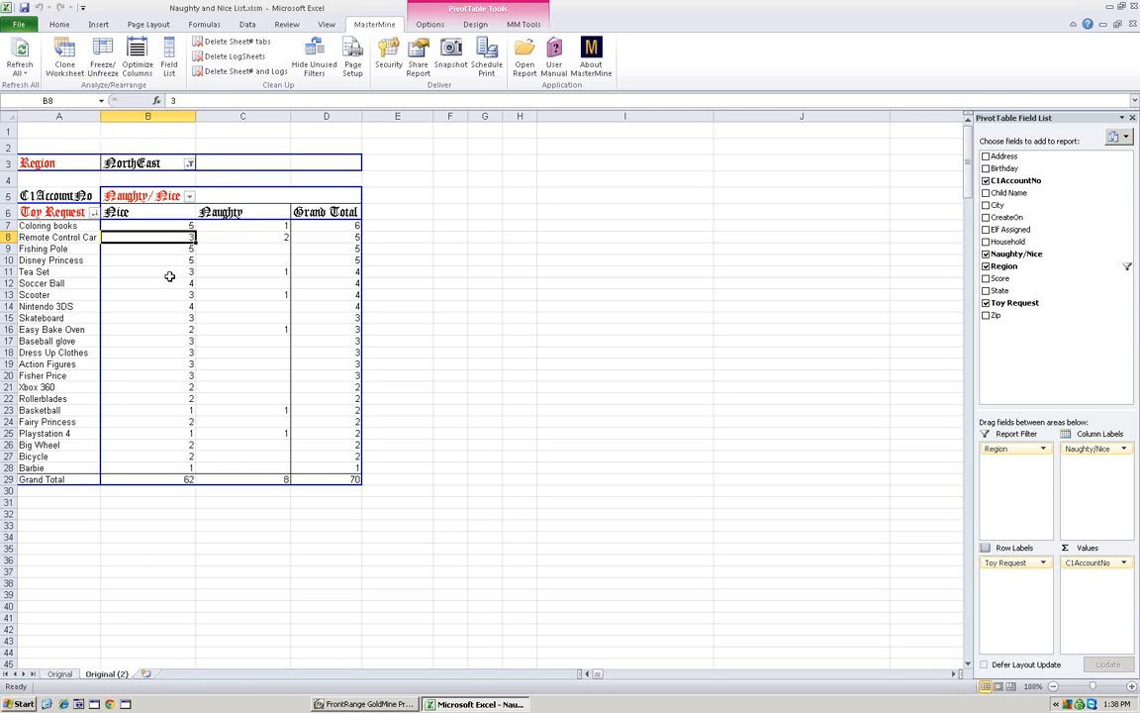
Rename the Original (2) worksheet as NorthEast
{"action": "double_click", "coordinate": [105, 675]}
{"action": "type", "text": "No"}
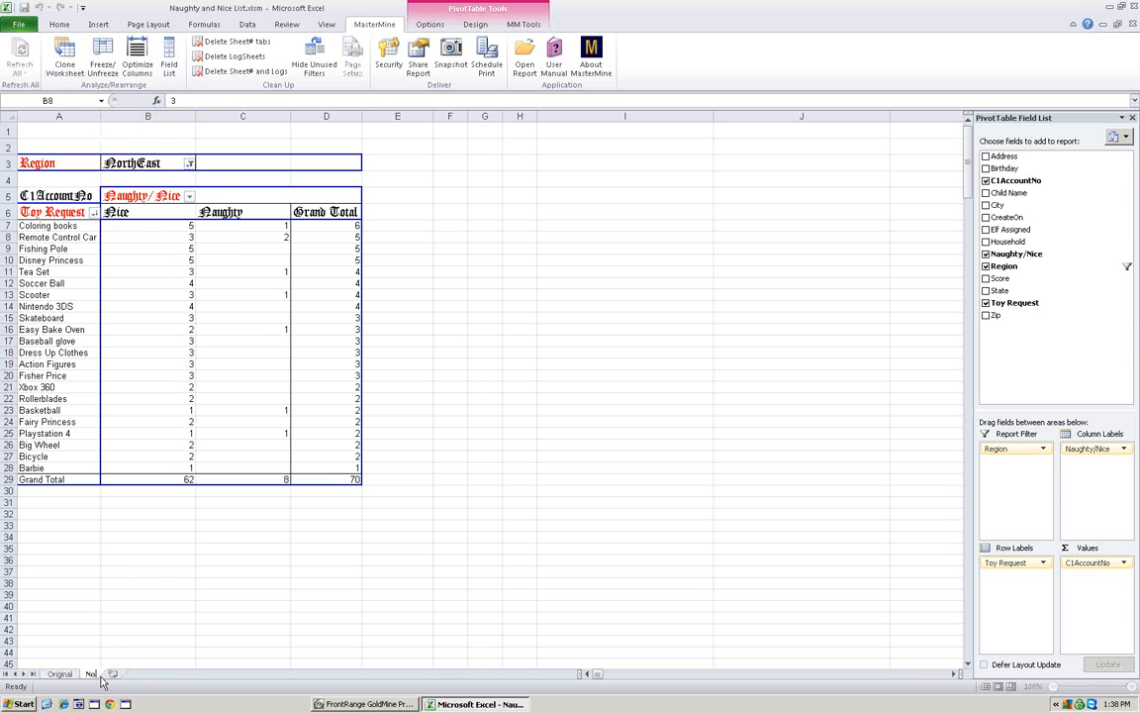
{"action": "type", "text": "rthEast"}
{"action": "key", "text": "Return"}
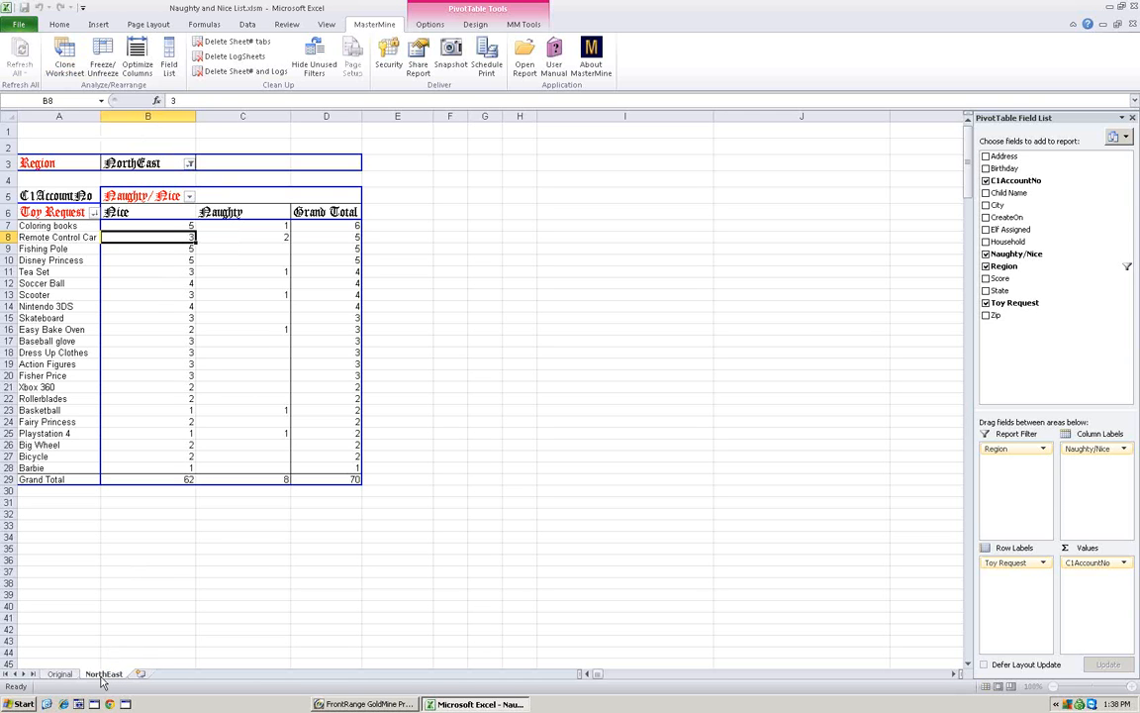
Clone the NorthEast worksheet with MasterMine, and set the Region filter on the copy to Midwest
{"action": "left_click", "coordinate": [64, 58]}
{"action": "left_click", "coordinate": [189, 162]}
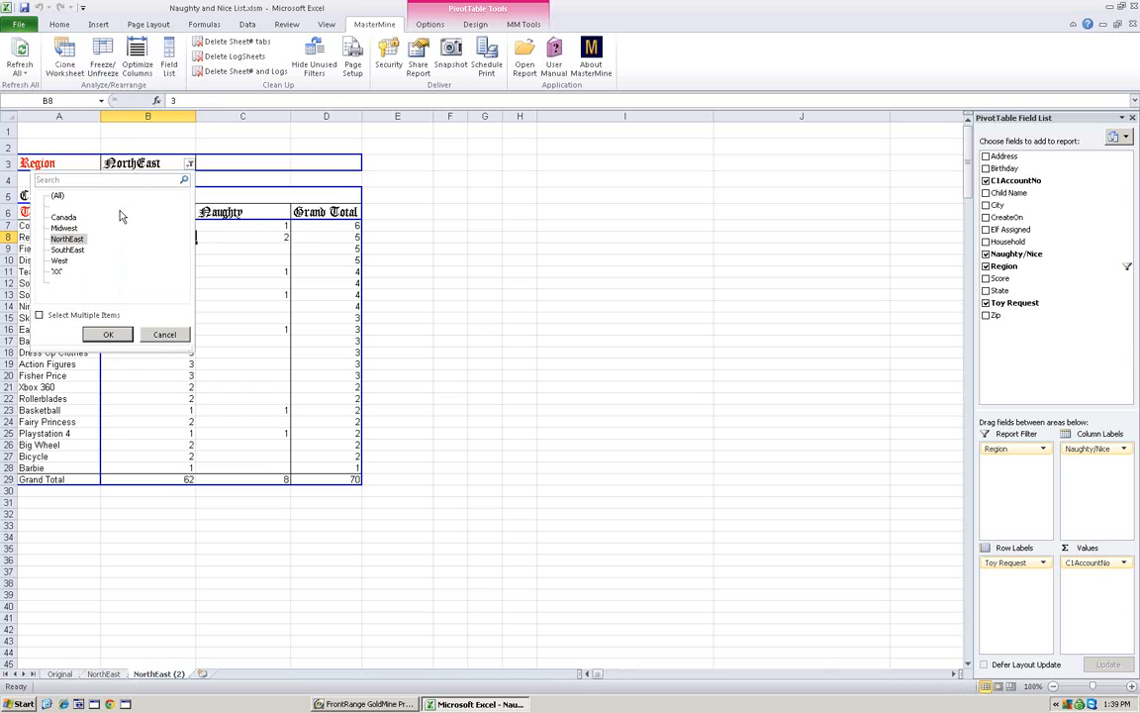
{"action": "left_click", "coordinate": [65, 228]}
{"action": "left_click", "coordinate": [108, 335]}
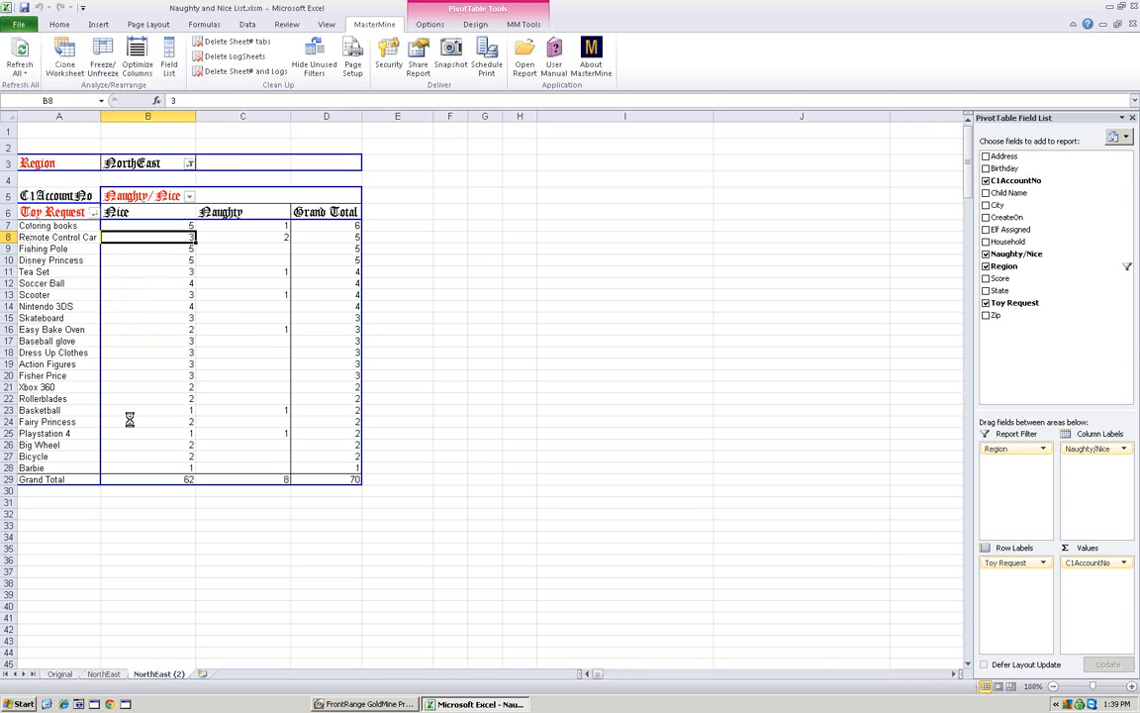
Rename the cloned worksheet as MidWest
{"action": "double_click", "coordinate": [158, 674]}
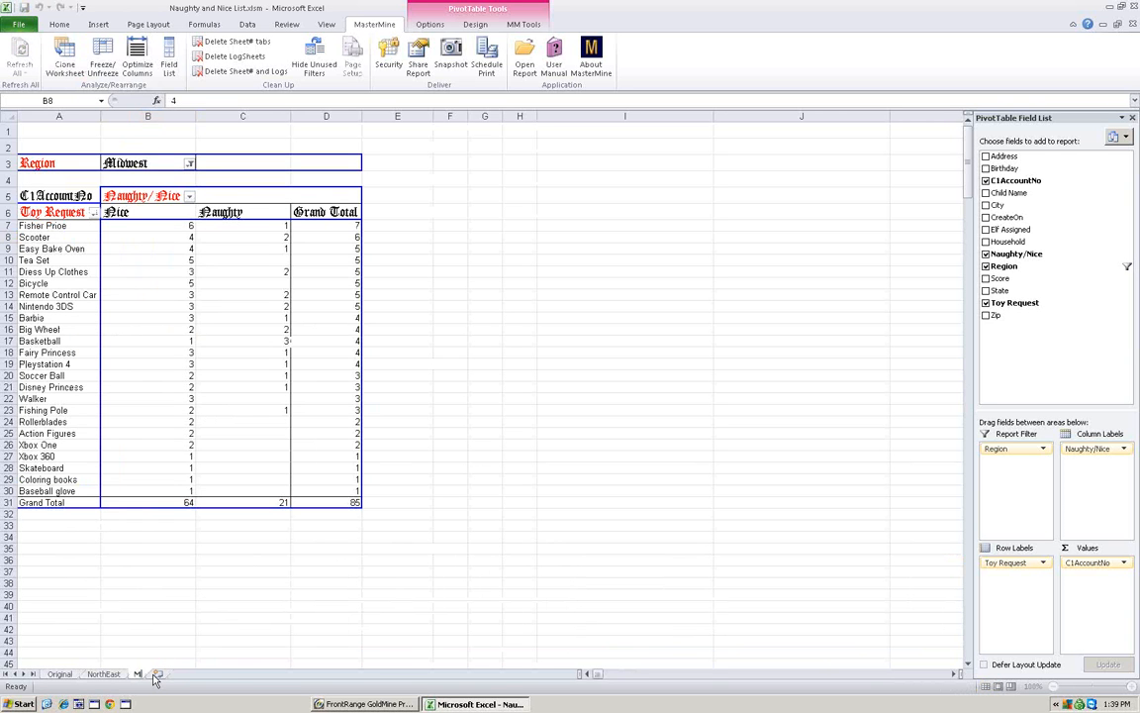
{"action": "type", "text": "MidWest"}
{"action": "key", "text": "Return"}
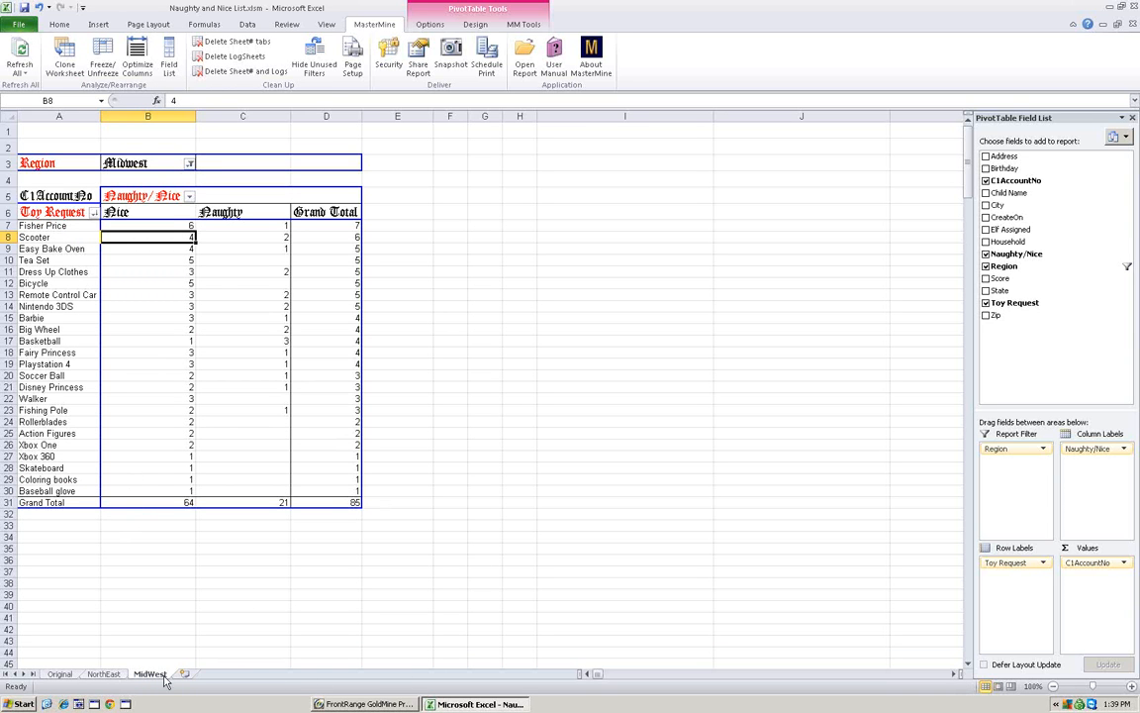
Review the NorthEast, Original and MidWest worksheets in turn to compare their regional pivot tables
{"action": "left_click", "coordinate": [104, 674]}
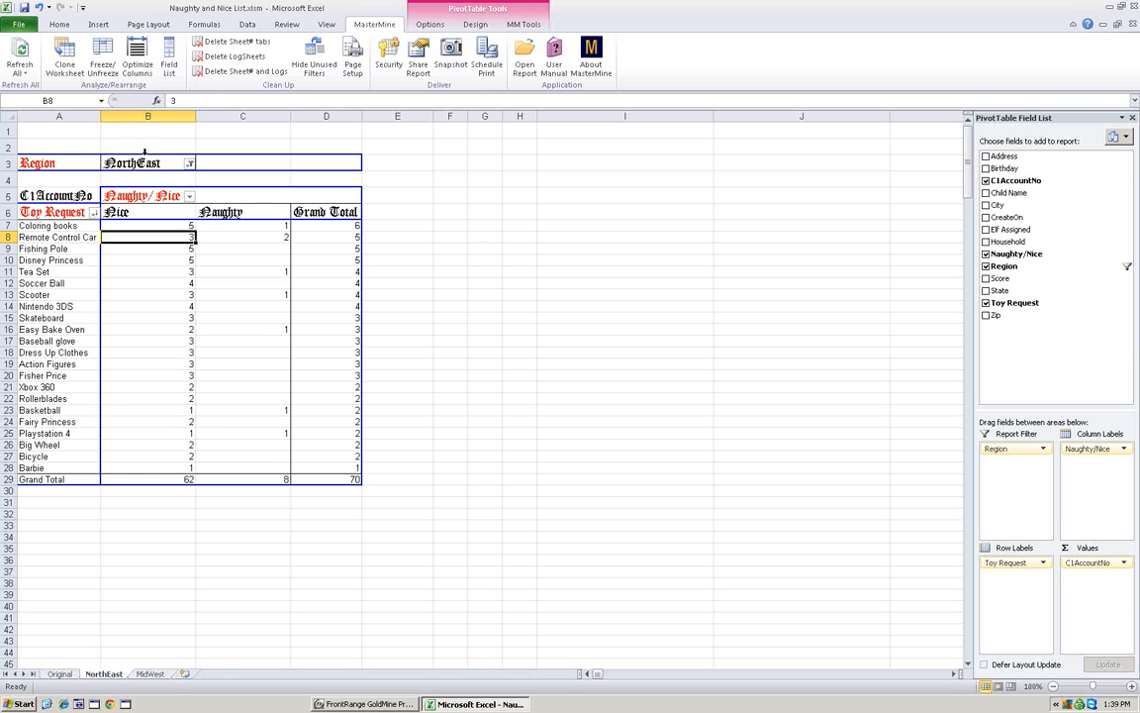
{"action": "left_click", "coordinate": [60, 675]}
{"action": "left_click", "coordinate": [103, 675]}
{"action": "left_click", "coordinate": [151, 674]}
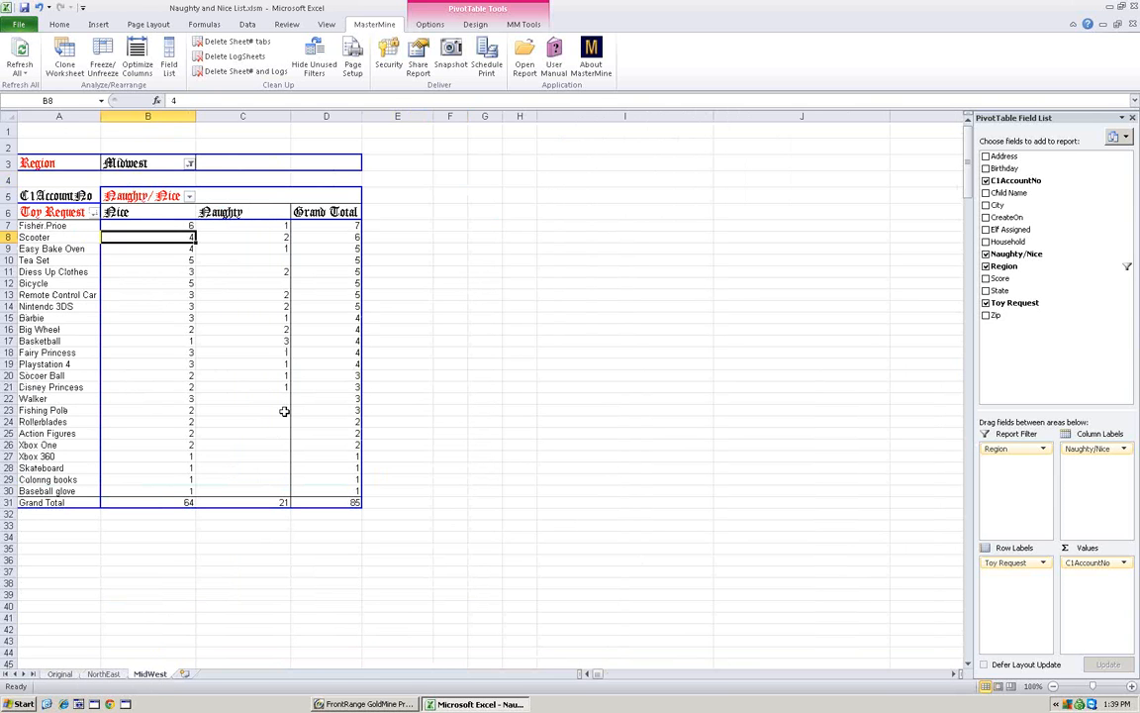
{"action": "mouse_move", "coordinate": [284, 411]}
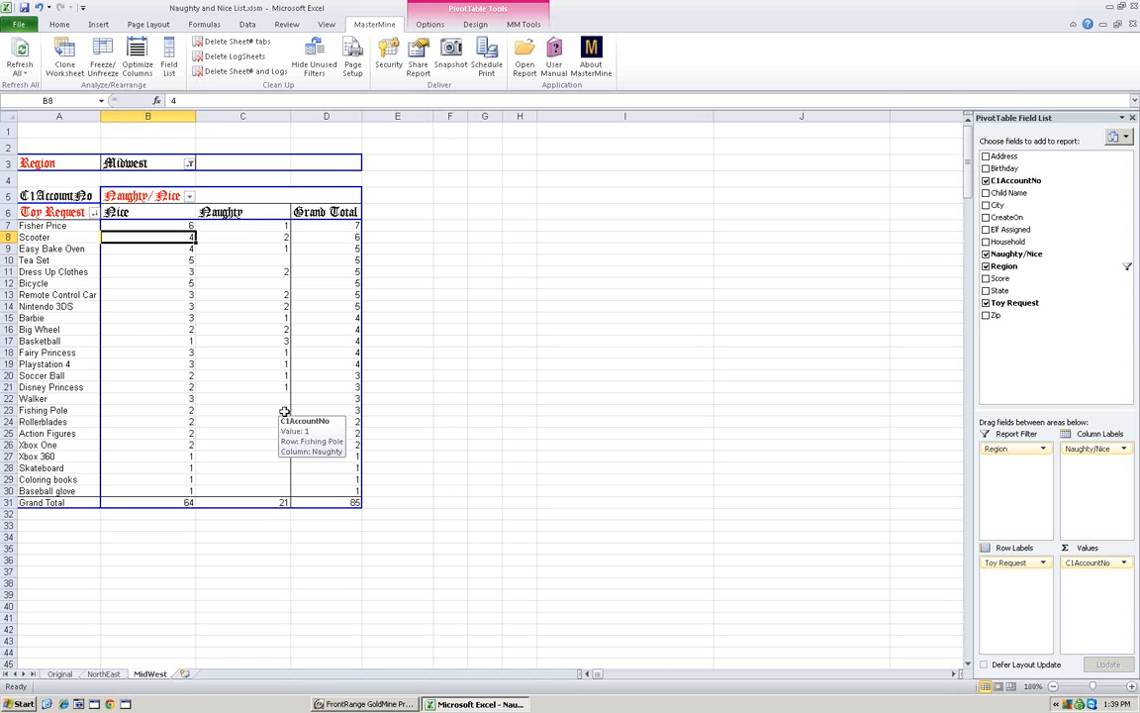
Try the SouthEast and NorthEast regions in the MidWest worksheet's Region filter
{"action": "left_click", "coordinate": [189, 163]}
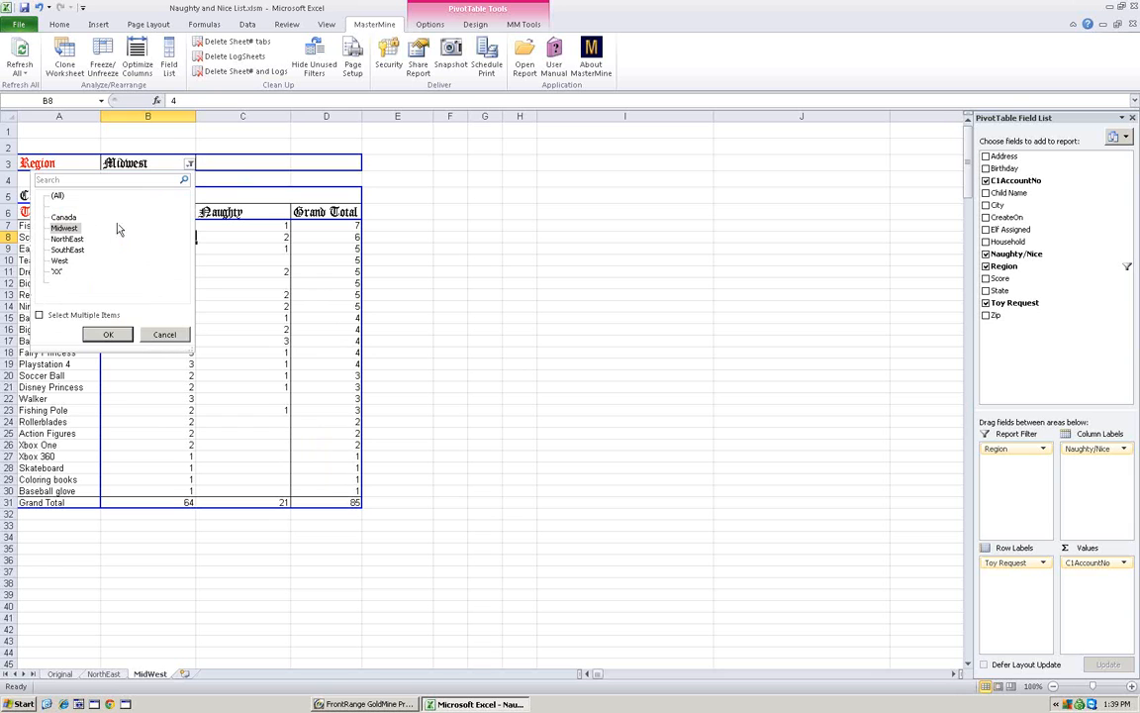
{"action": "left_click", "coordinate": [68, 249]}
{"action": "left_click", "coordinate": [106, 335]}
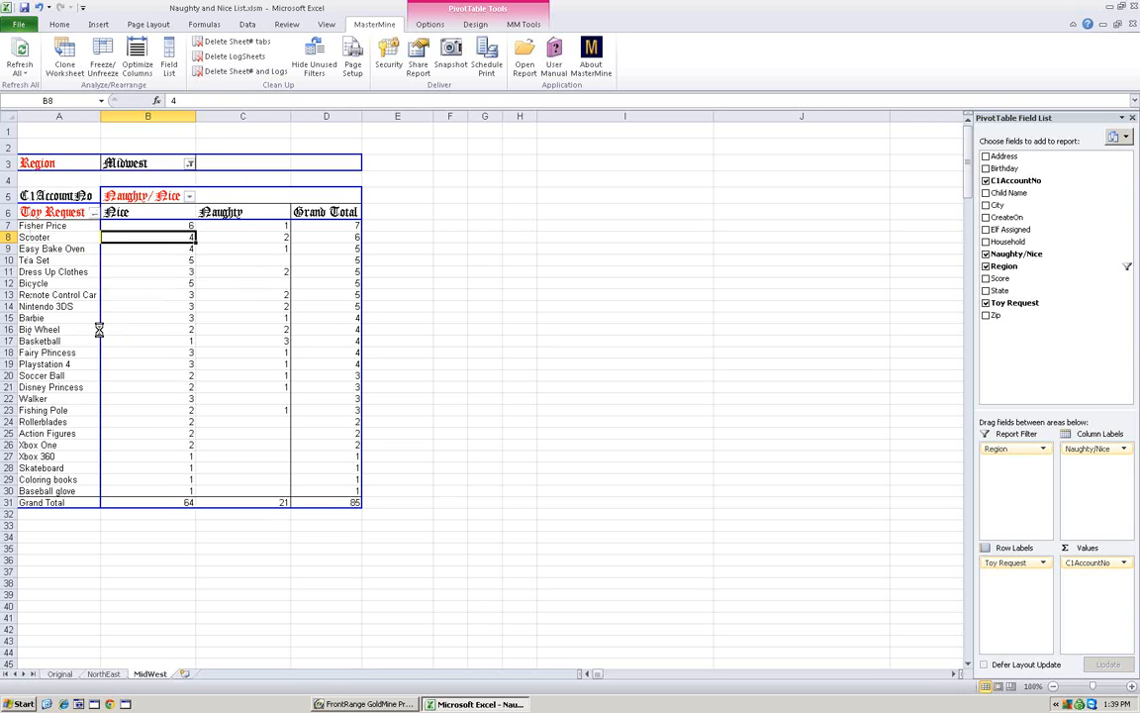
{"action": "left_click", "coordinate": [189, 163]}
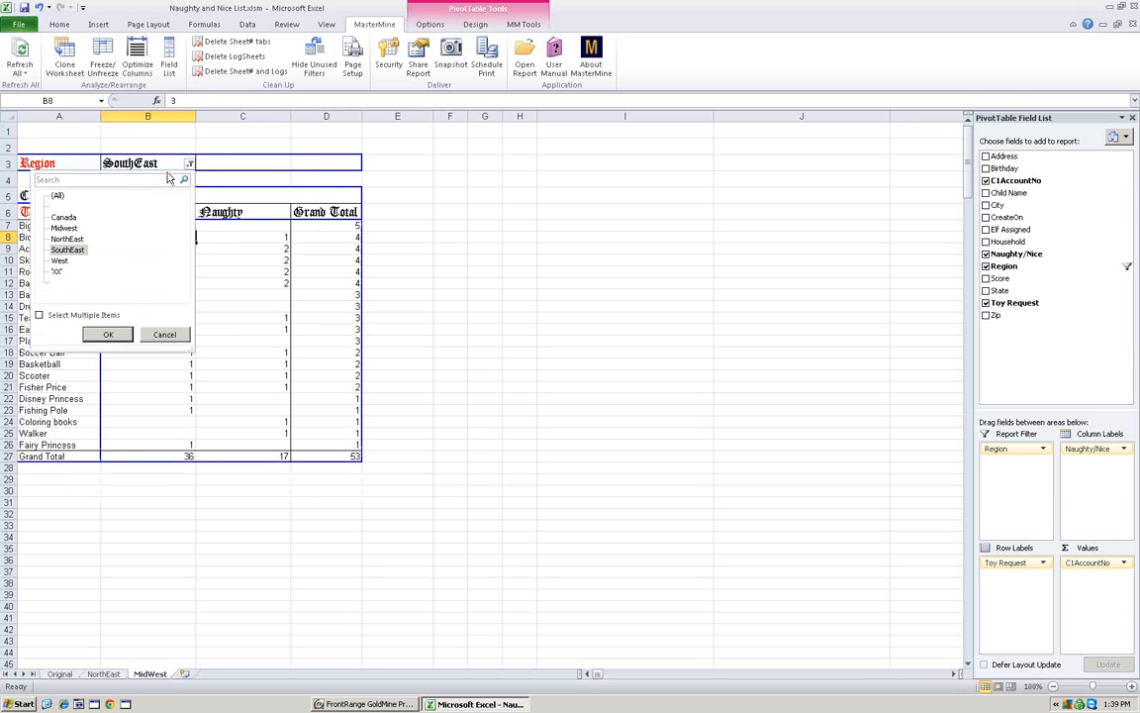
{"action": "left_click", "coordinate": [69, 240]}
{"action": "left_click", "coordinate": [108, 333]}
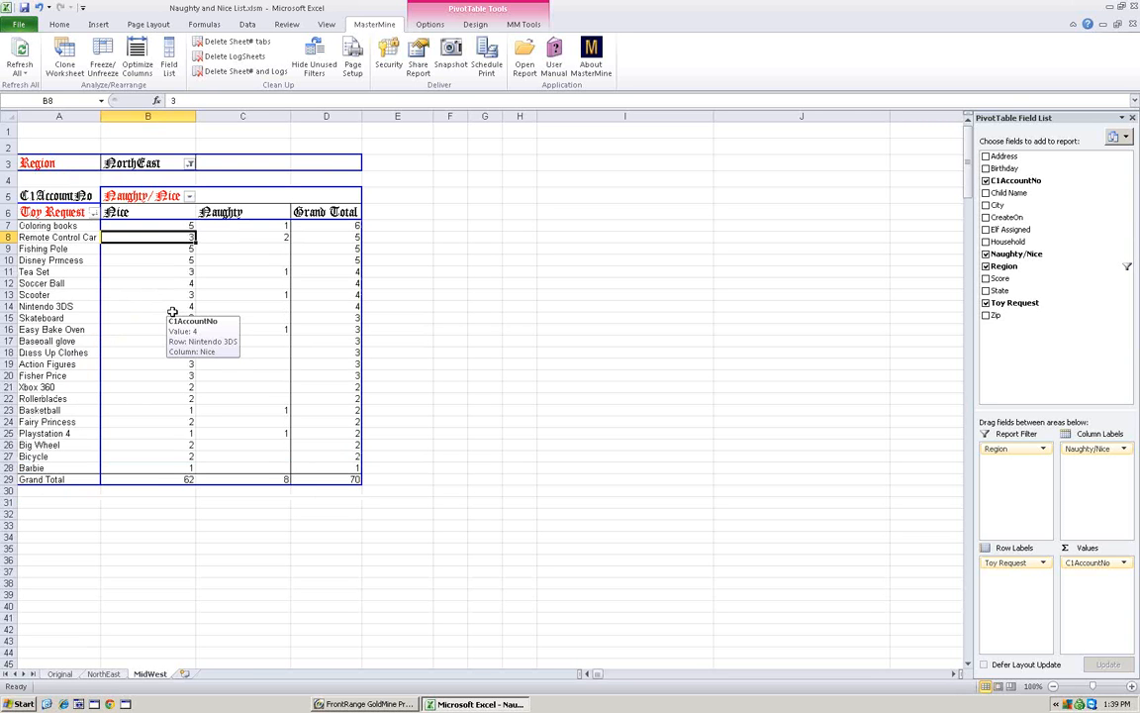
Set the MidWest worksheet's Region filter to Midwest and save the workbook
{"action": "left_click", "coordinate": [189, 163]}
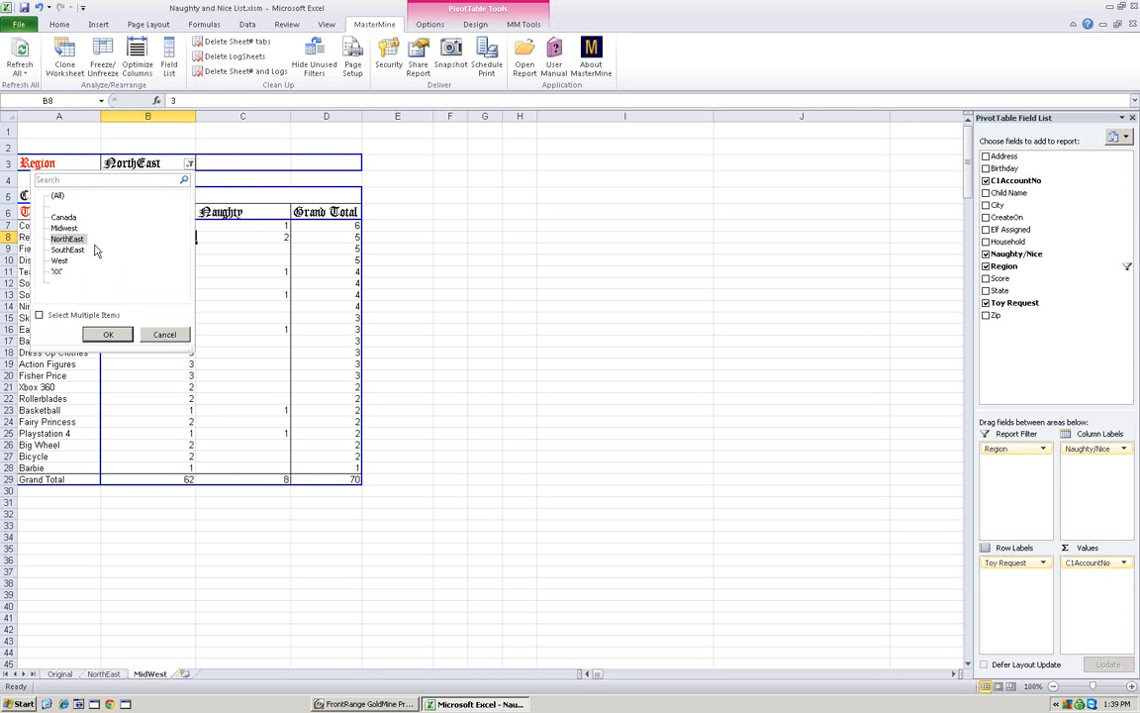
{"action": "left_click", "coordinate": [65, 227]}
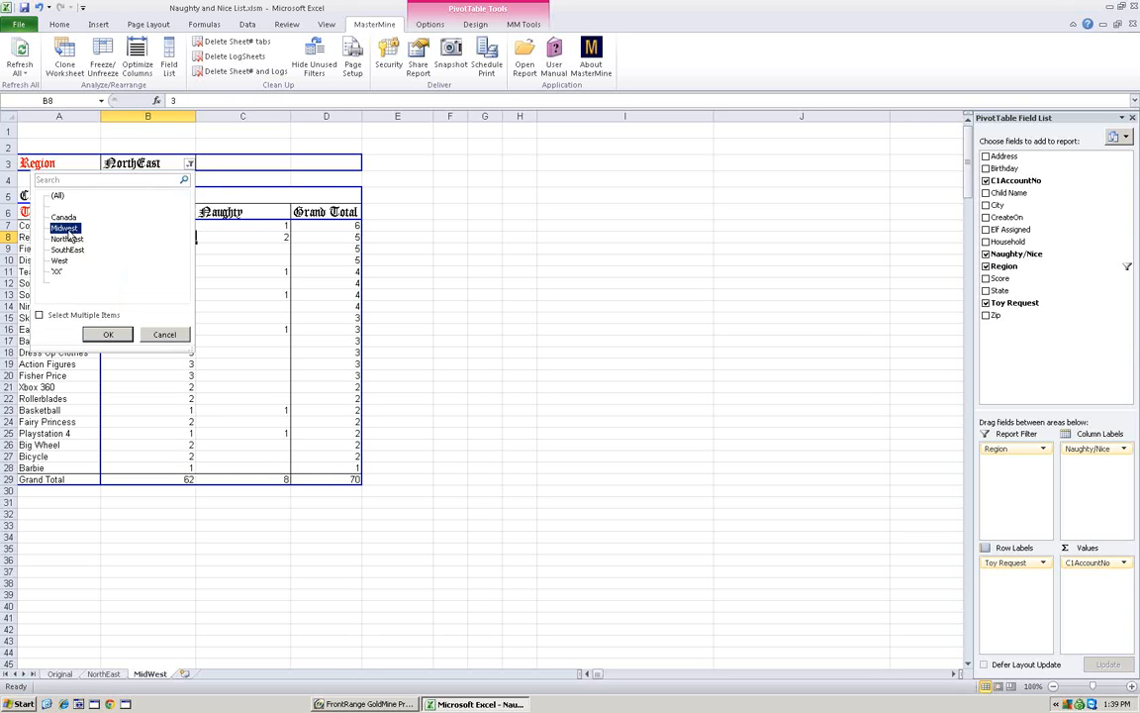
{"action": "left_click", "coordinate": [103, 334]}
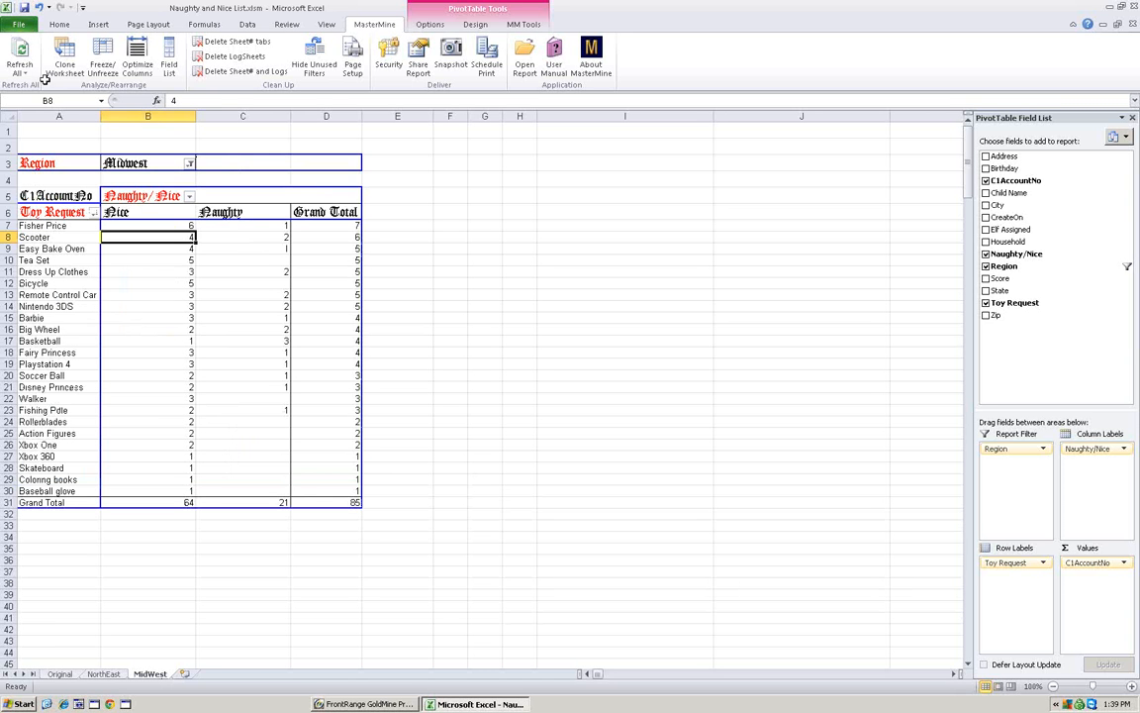
{"action": "left_click", "coordinate": [25, 9]}
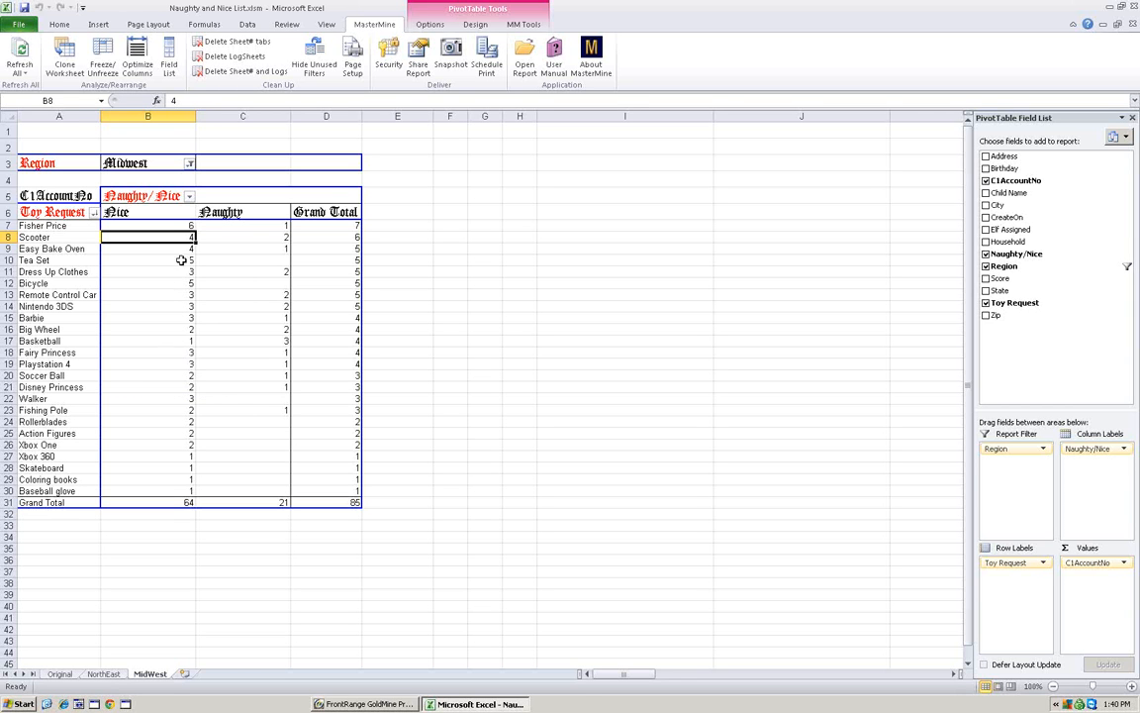
Move Region from the report filter into the pivot table's row labels, nested under Toy Request
{"action": "left_click", "coordinate": [188, 225]}
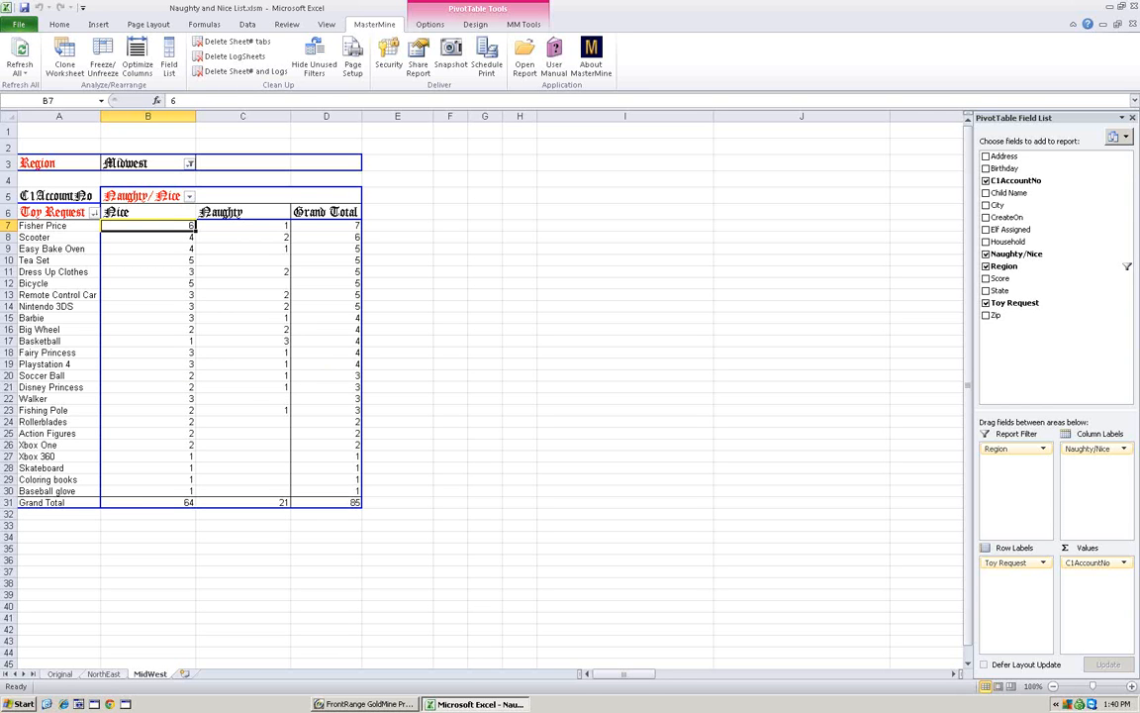
{"action": "left_click", "coordinate": [57, 164]}
{"action": "left_click_drag", "start_coordinate": [56, 164], "coordinate": [146, 241]}
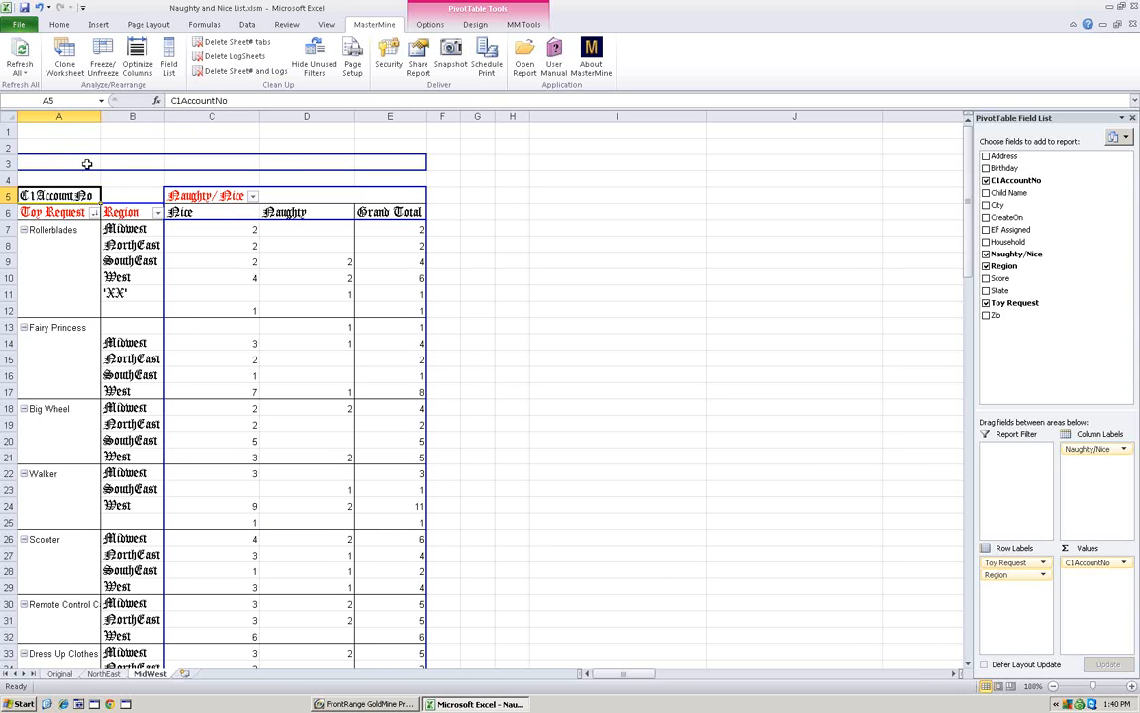
Filter the Region row field to only Canada, Midwest, NorthEast, SouthEast and West
{"action": "left_click", "coordinate": [157, 214]}
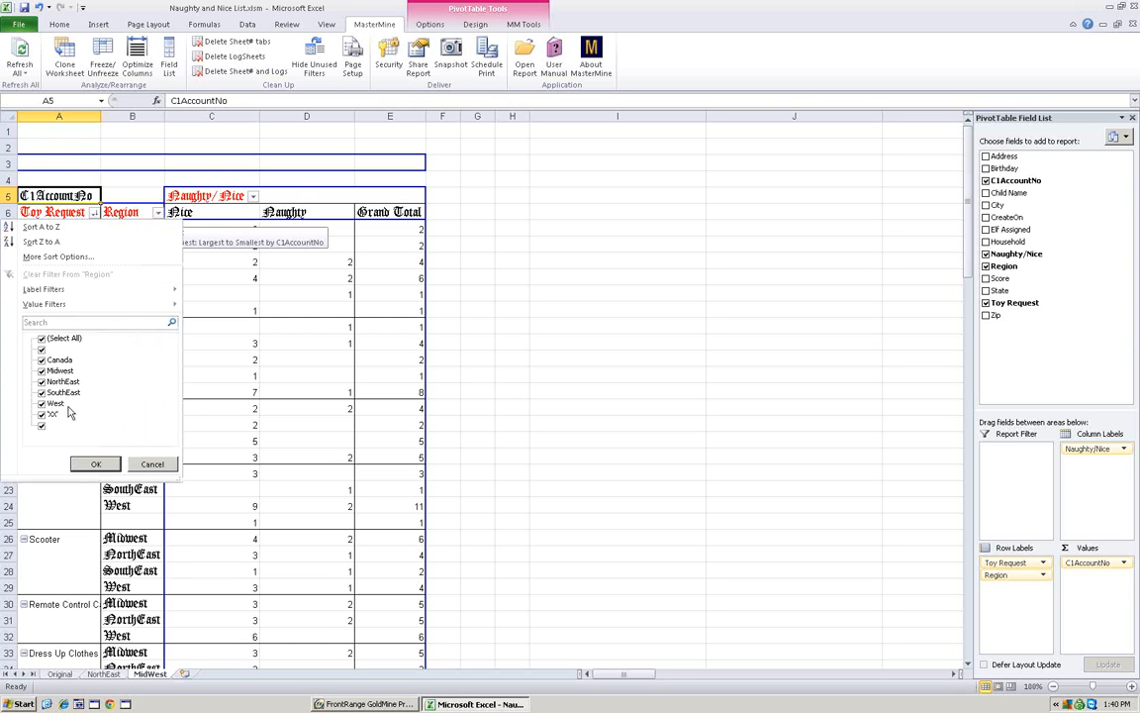
{"action": "left_click", "coordinate": [42, 339]}
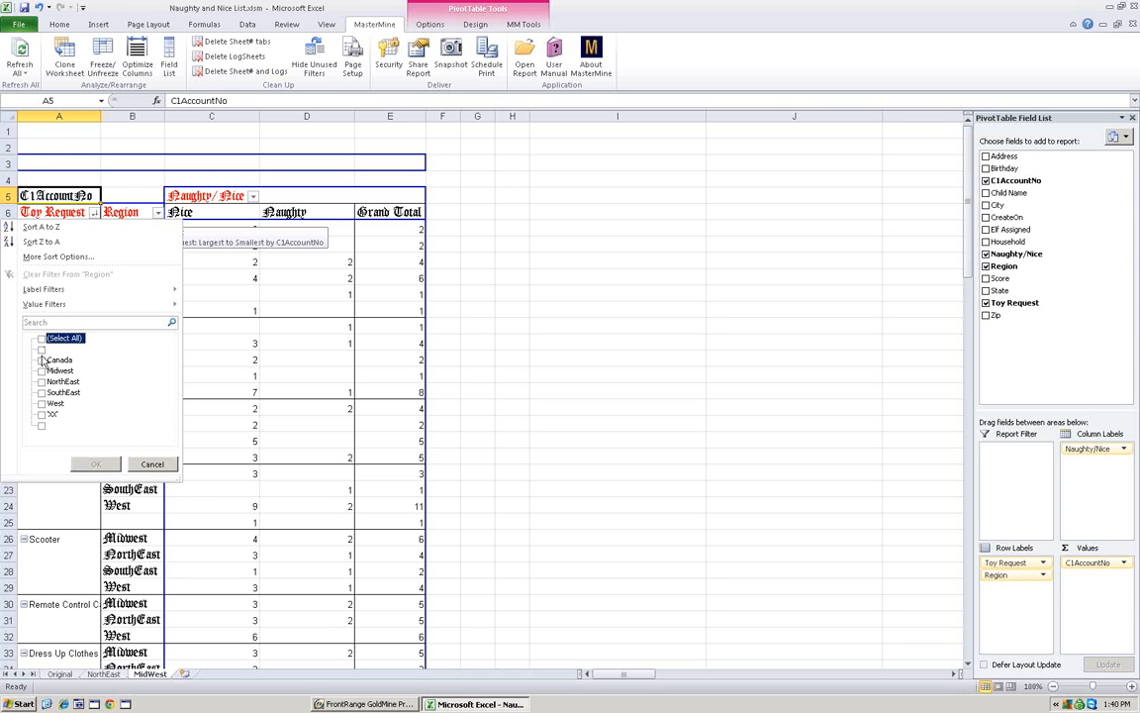
{"action": "left_click", "coordinate": [42, 359]}
{"action": "left_click", "coordinate": [42, 370]}
{"action": "left_click", "coordinate": [42, 381]}
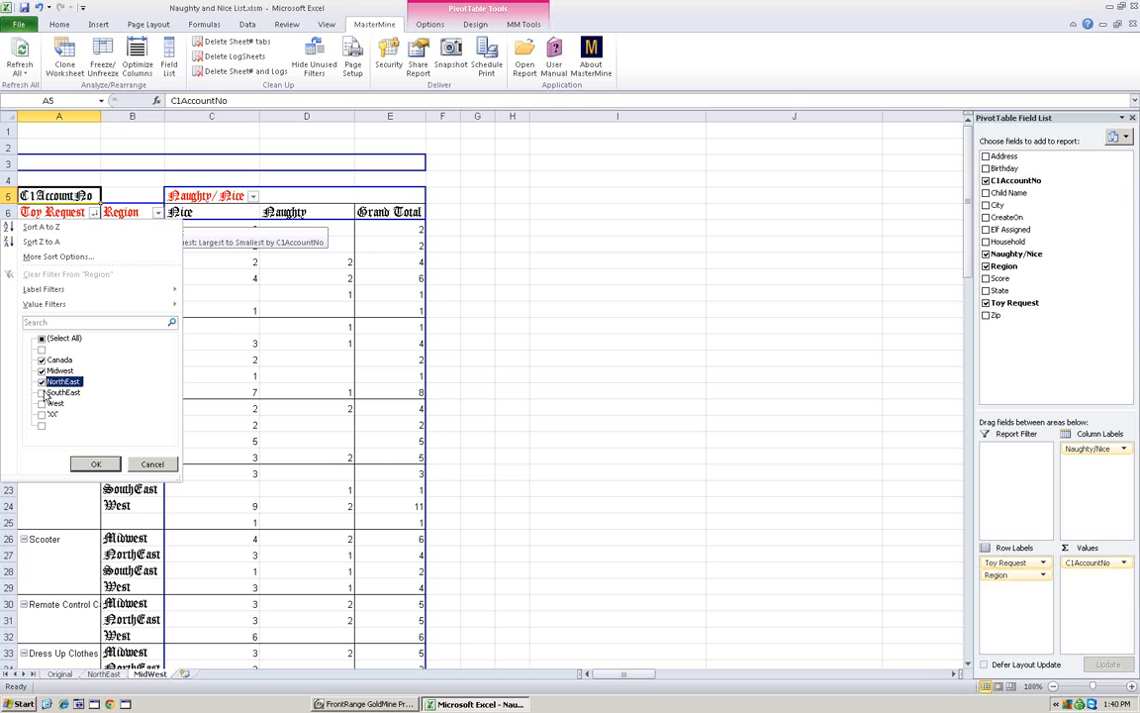
{"action": "left_click", "coordinate": [42, 392]}
{"action": "left_click", "coordinate": [42, 403]}
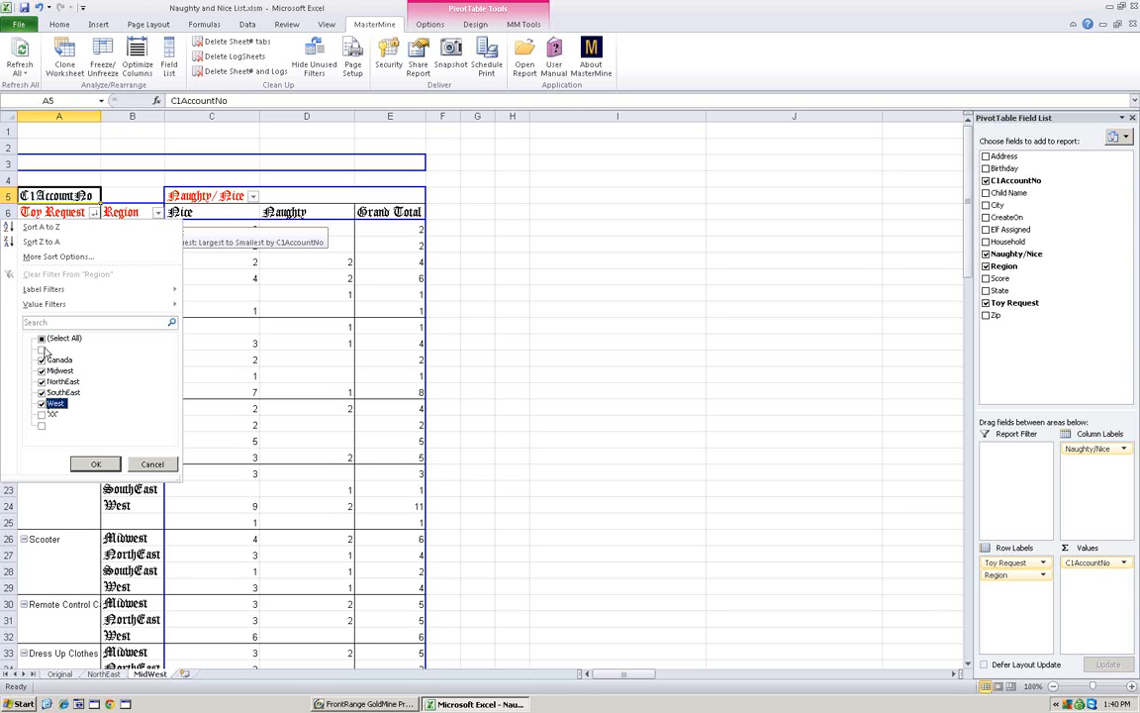
{"action": "left_click", "coordinate": [97, 465]}
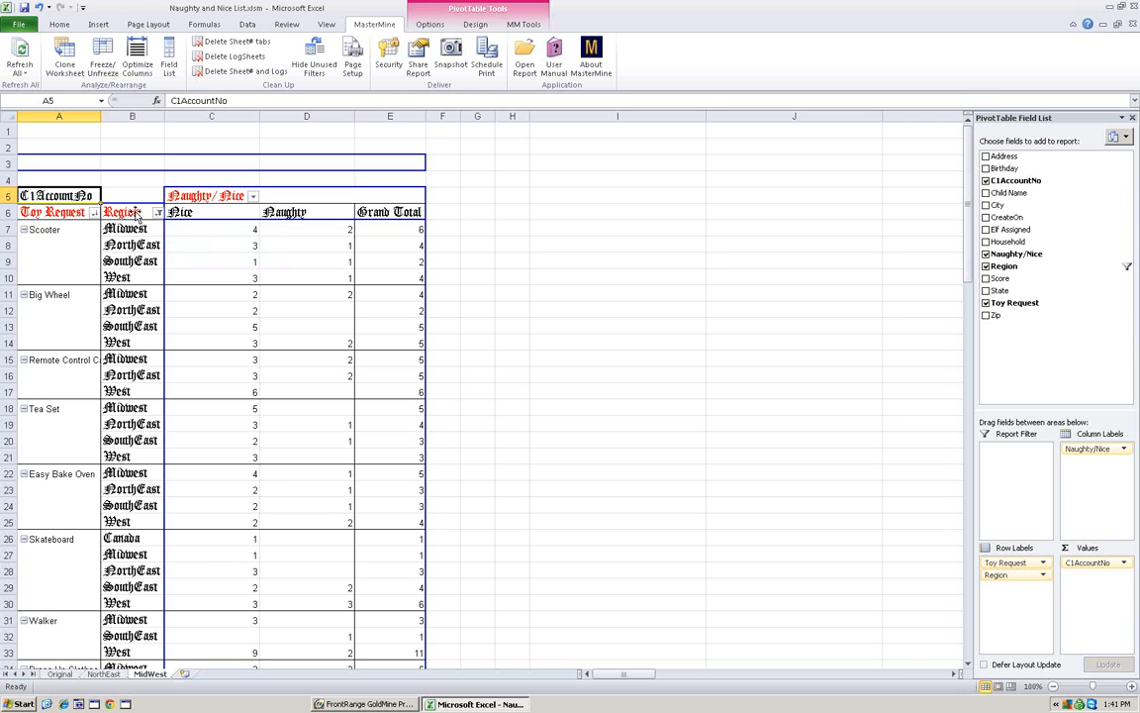
Move Region ahead of Toy Request as the outer row field, and widen the Toy Request column slightly
{"action": "left_click_drag", "start_coordinate": [138, 215], "coordinate": [41, 208]}
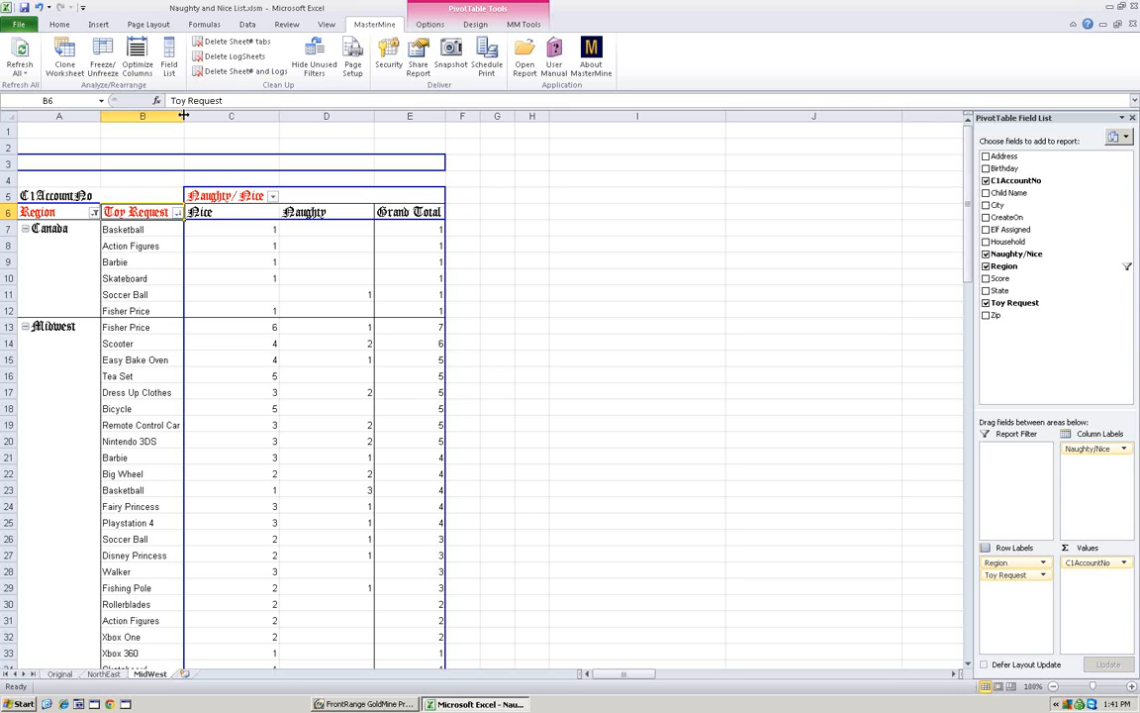
{"action": "left_click_drag", "start_coordinate": [183, 116], "coordinate": [196, 116]}
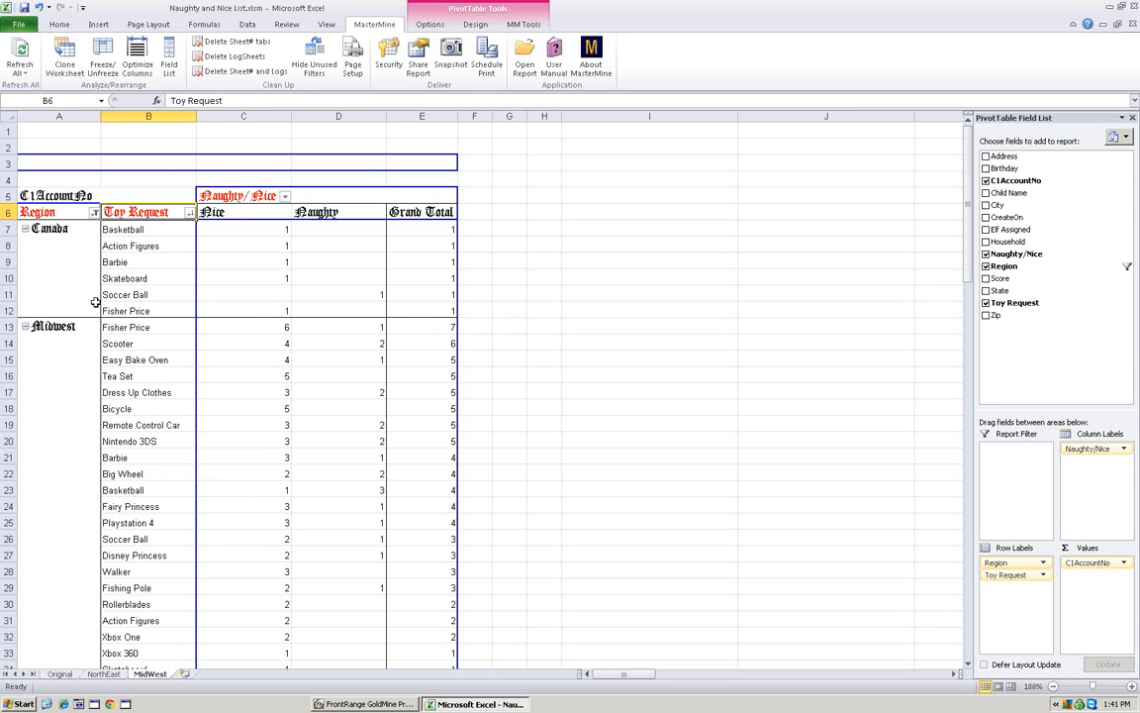
Collapse the Canada region to examine its Nice, Naughty and Grand Total values, and expand it again
{"action": "left_click", "coordinate": [24, 229]}
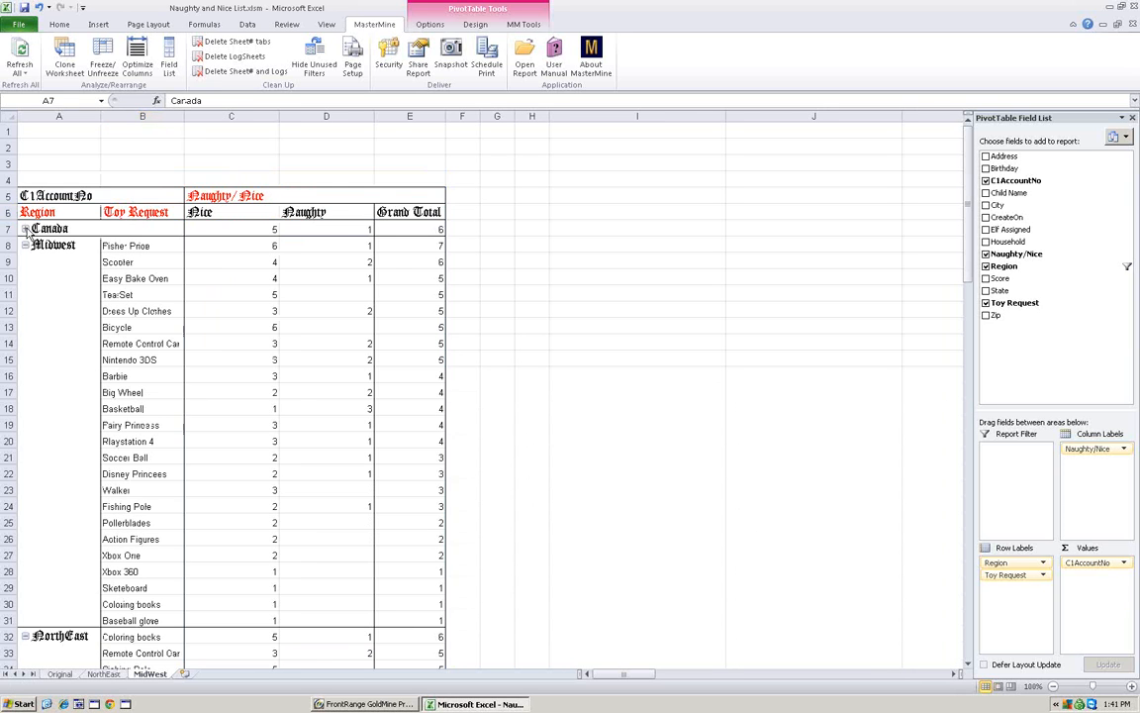
{"action": "left_click", "coordinate": [238, 228]}
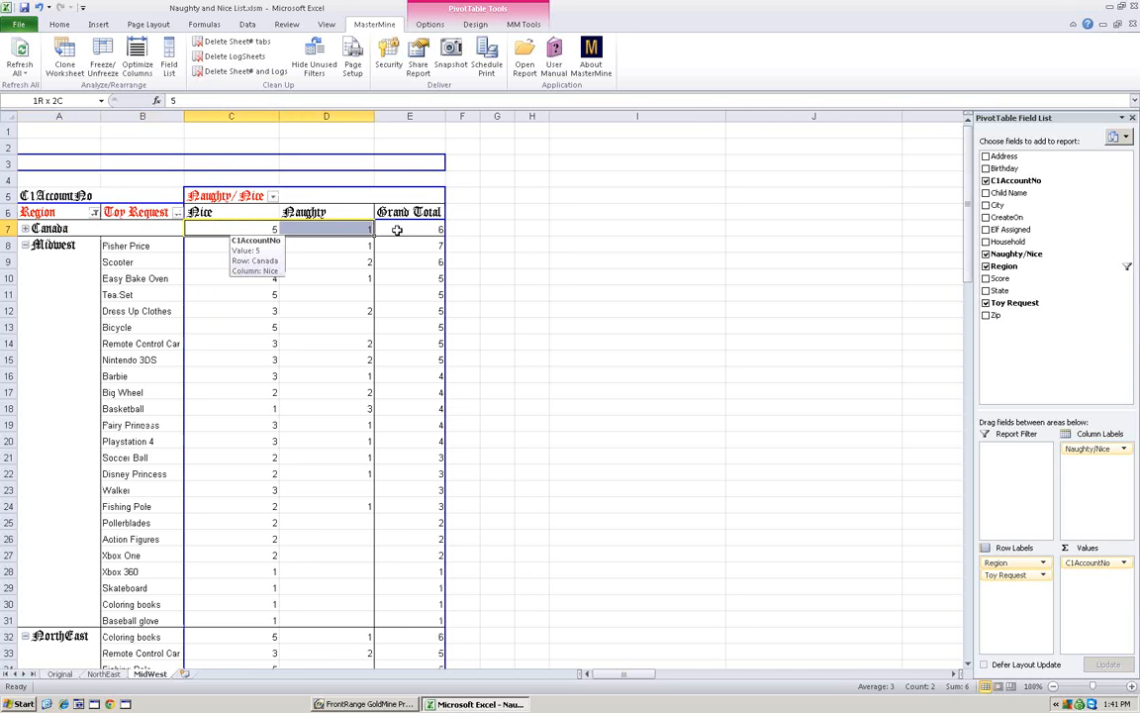
{"action": "left_click", "coordinate": [394, 228], "text": "shift"}
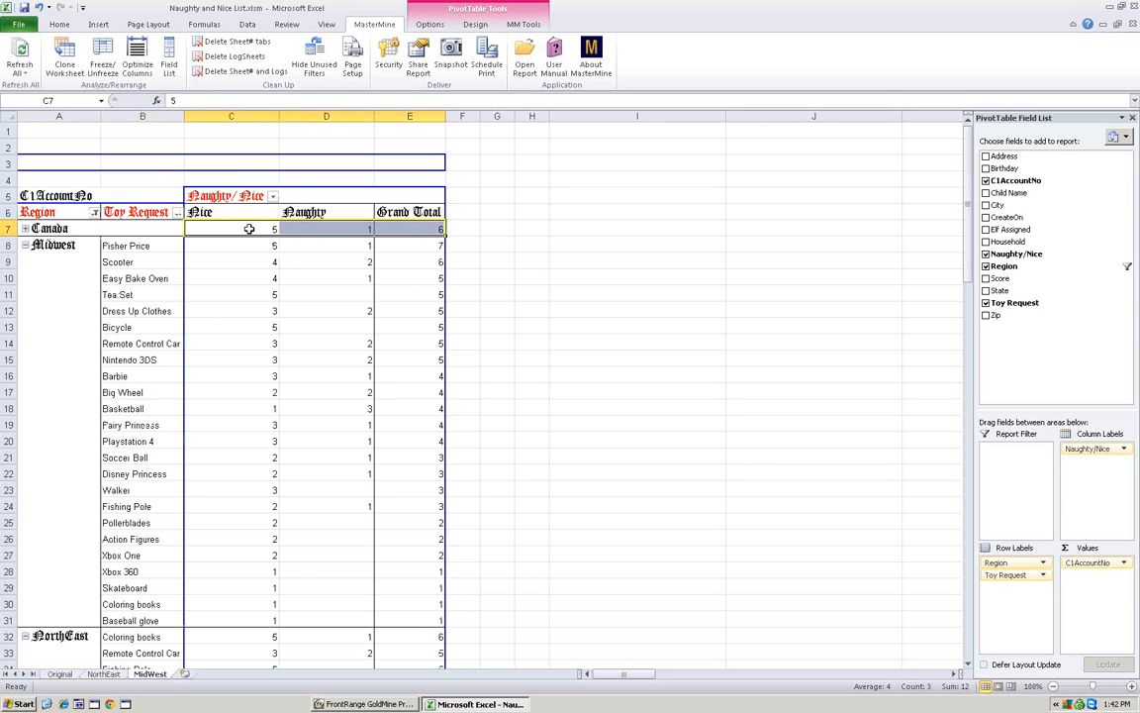
{"action": "left_click", "coordinate": [24, 229]}
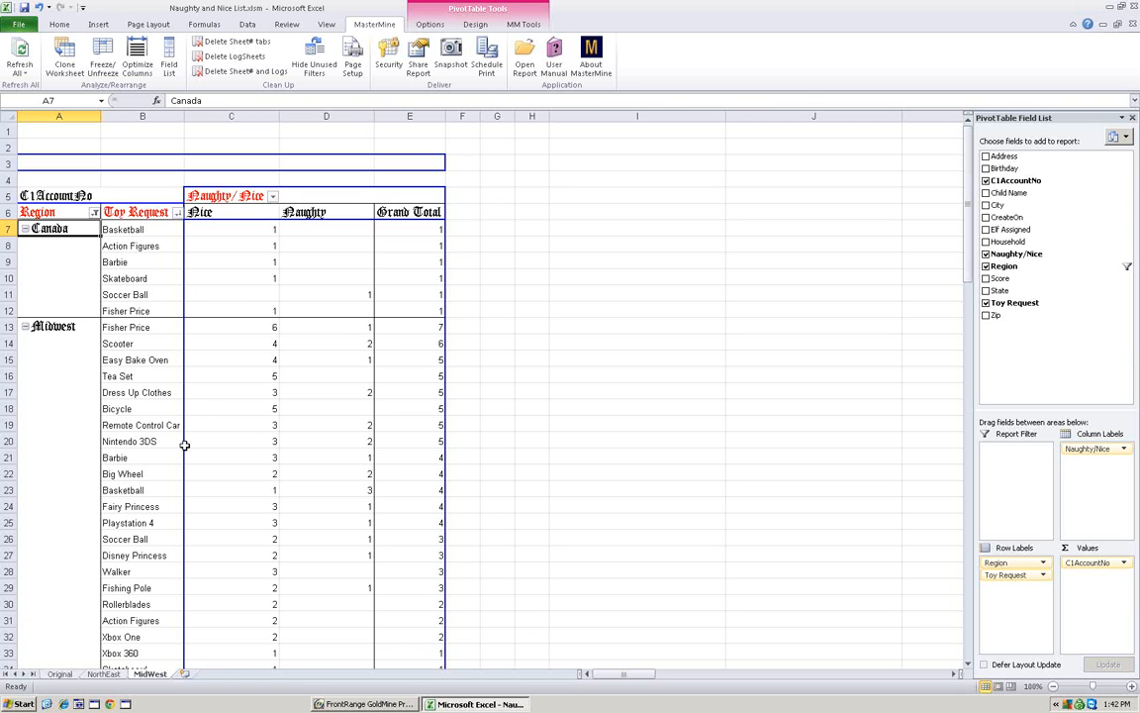
{"action": "scroll", "coordinate": [180, 451], "scroll_direction": "down", "scroll_amount": 5}
{"action": "scroll", "coordinate": [180, 450], "scroll_direction": "up", "scroll_amount": 4}
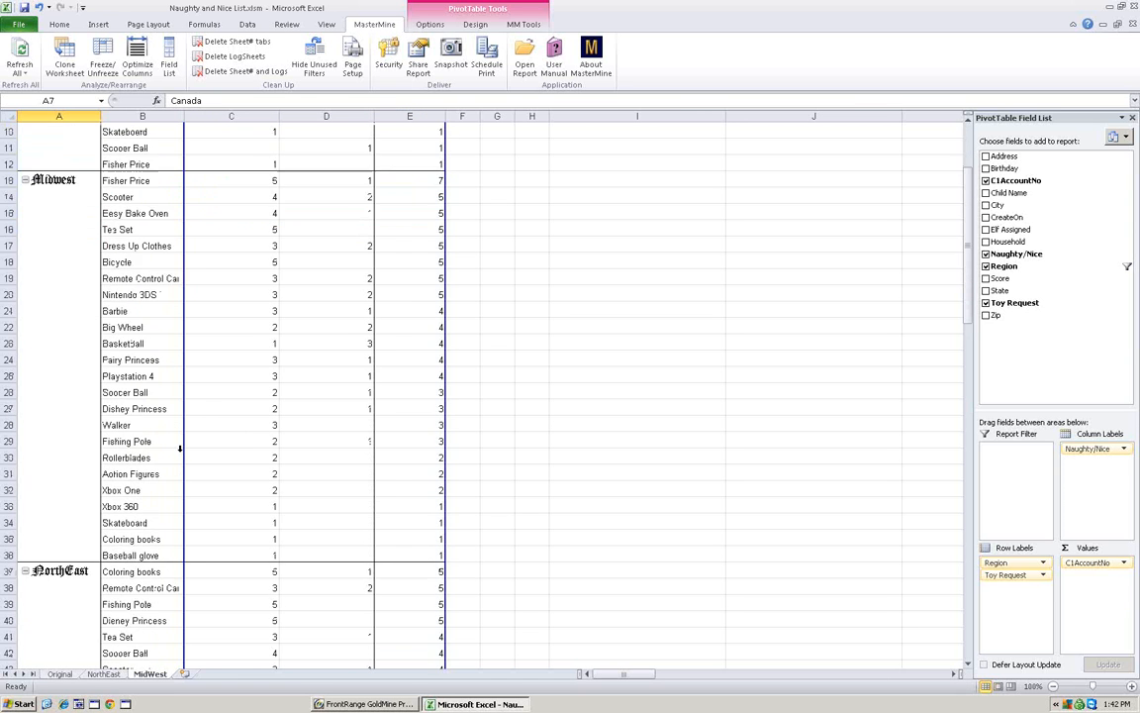
{"action": "scroll", "coordinate": [180, 450], "scroll_direction": "up", "scroll_amount": 1}
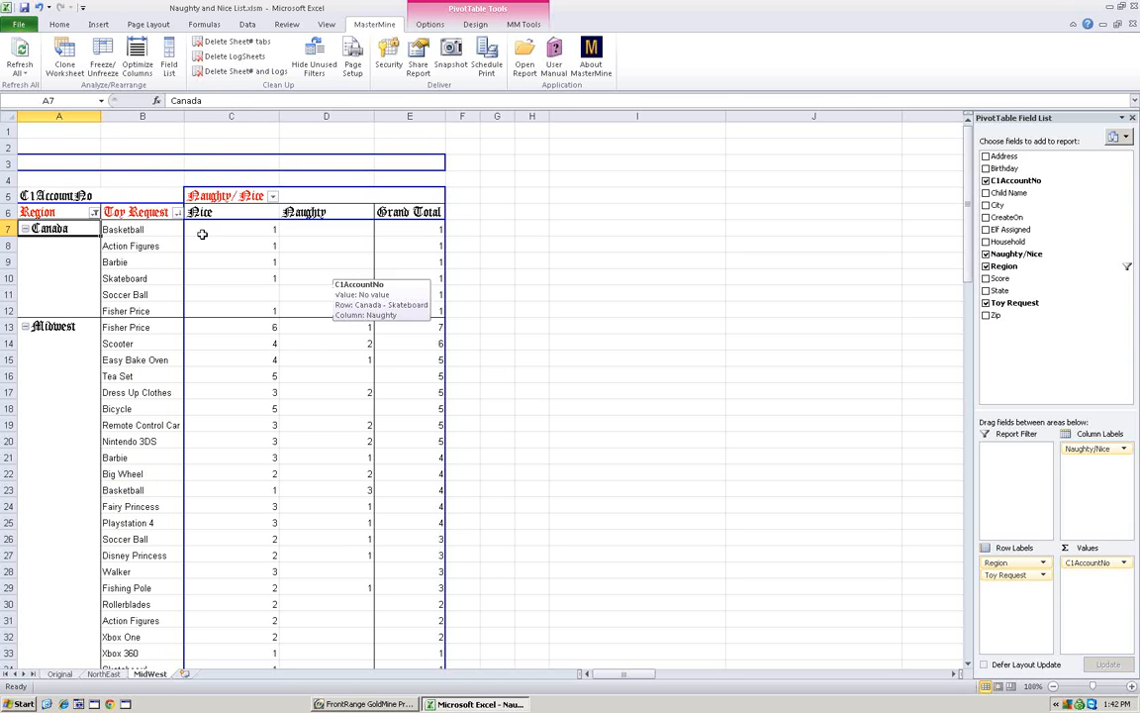
Collapse all regions to their totals by applying MasterMine's RollUp Field to the Region field
{"action": "left_click", "coordinate": [63, 213]}
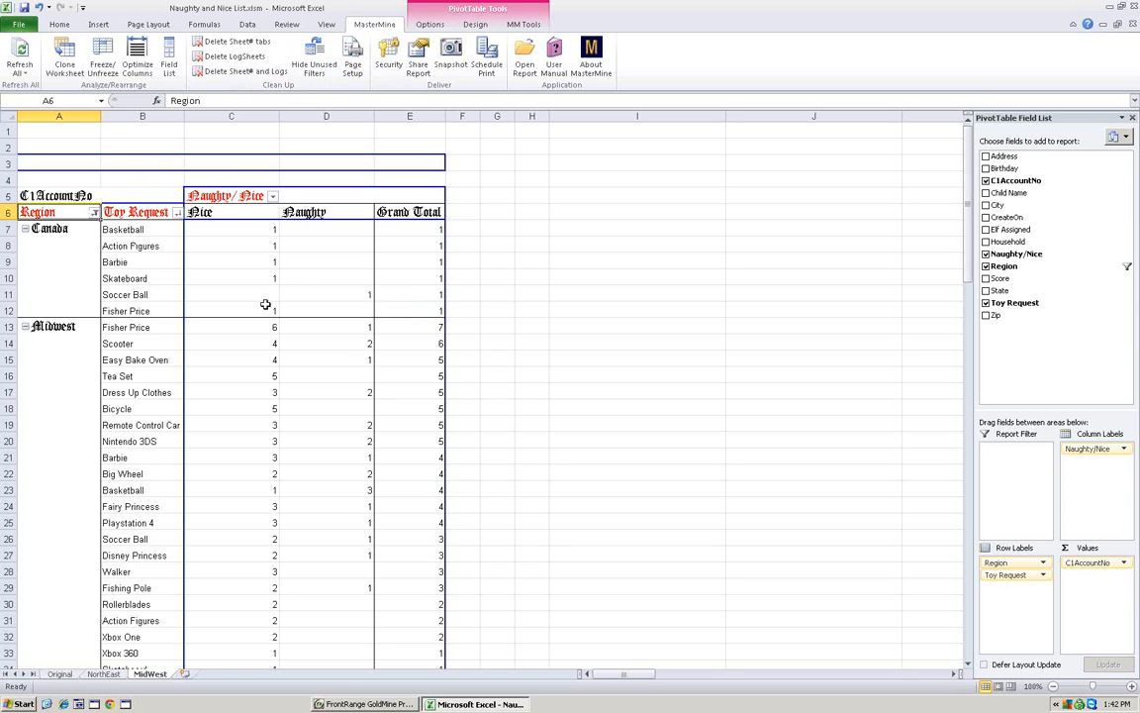
{"action": "mouse_move", "coordinate": [265, 305]}
{"action": "left_click", "coordinate": [521, 24]}
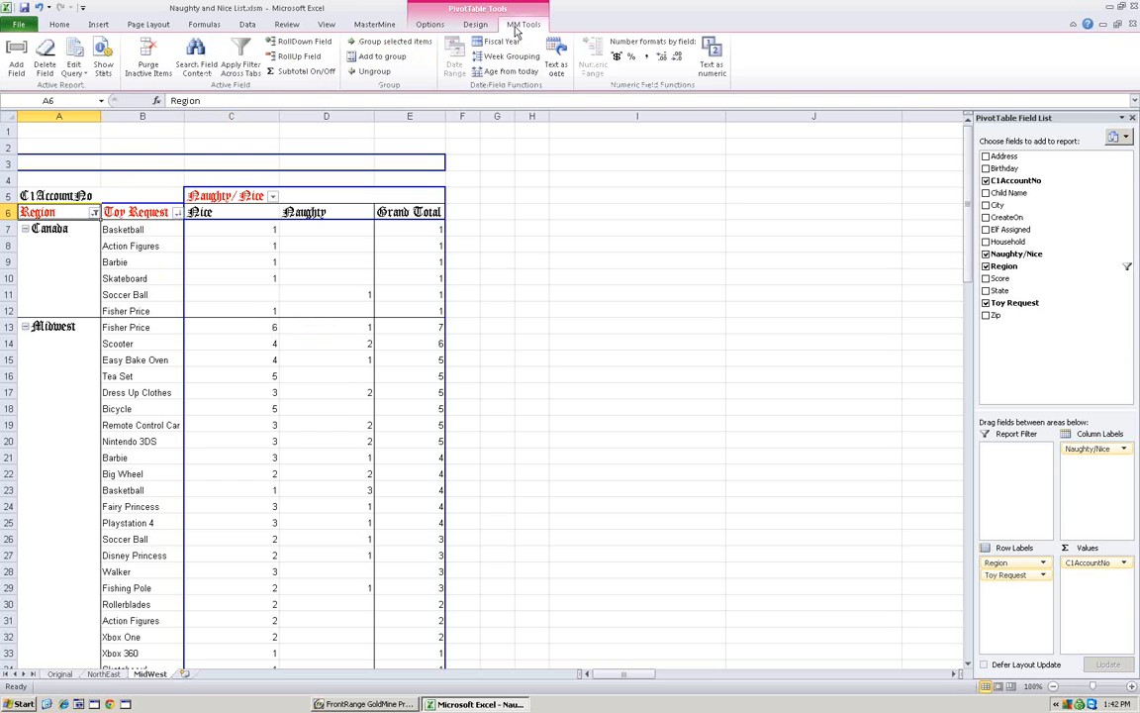
{"action": "left_click", "coordinate": [284, 57]}
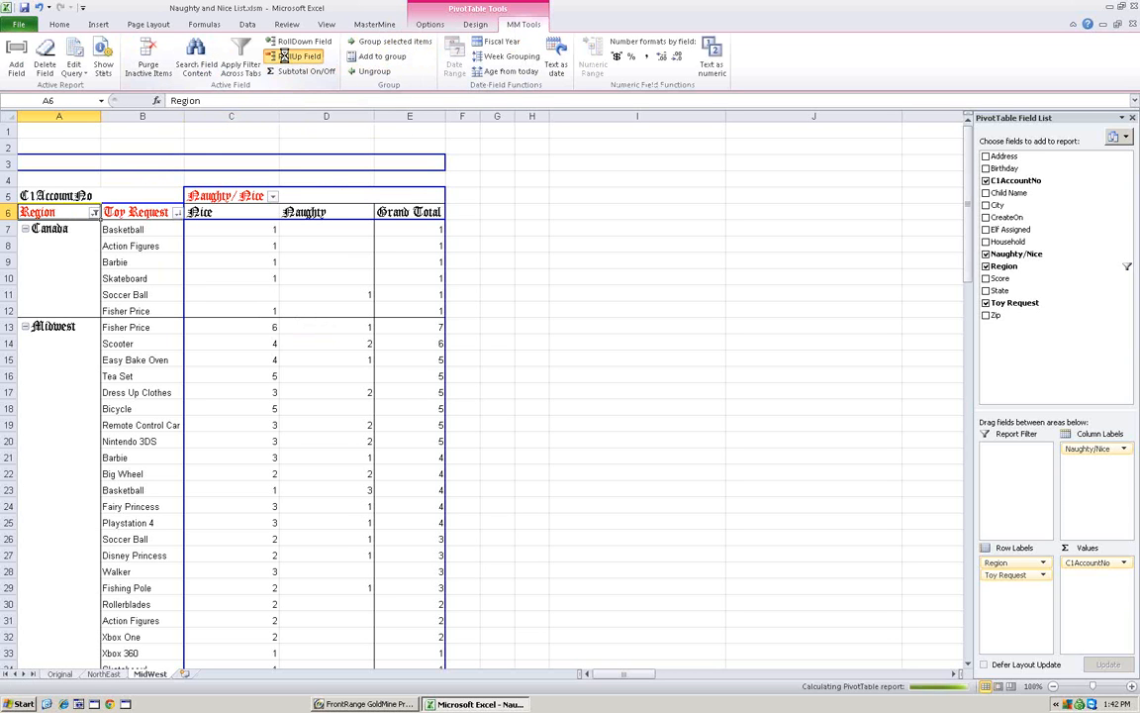
Review the Expand/Collapse choices offered for the Region field without applying any
{"action": "right_click", "coordinate": [59, 212]}
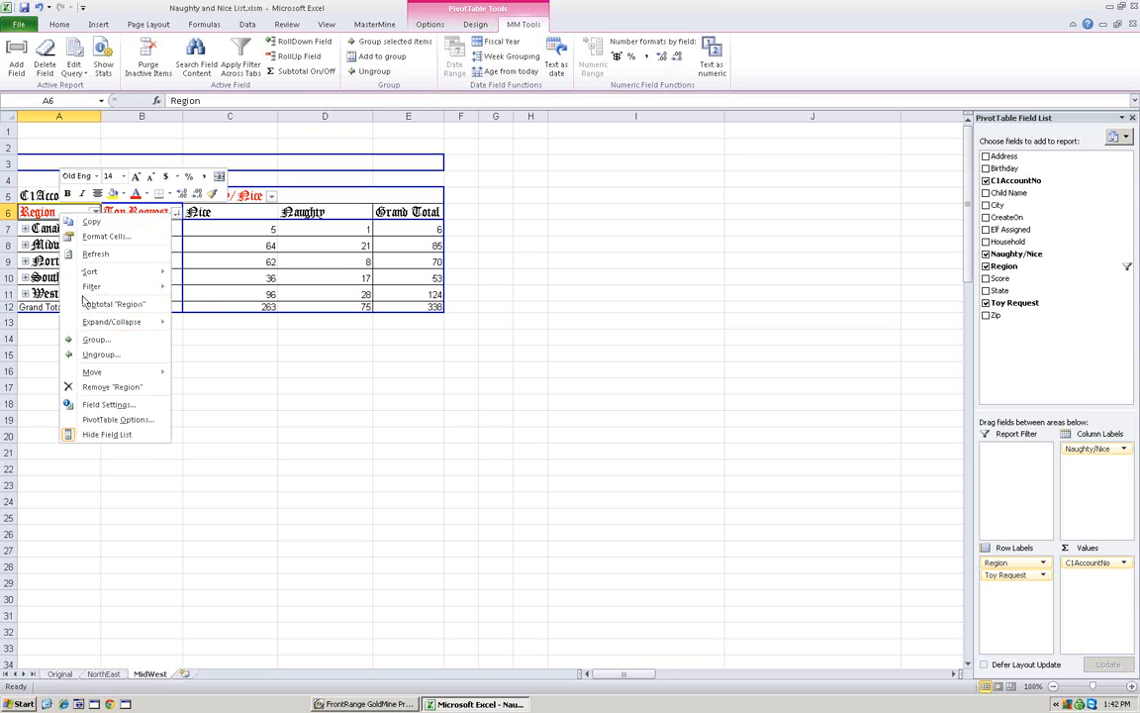
{"action": "mouse_move", "coordinate": [89, 322]}
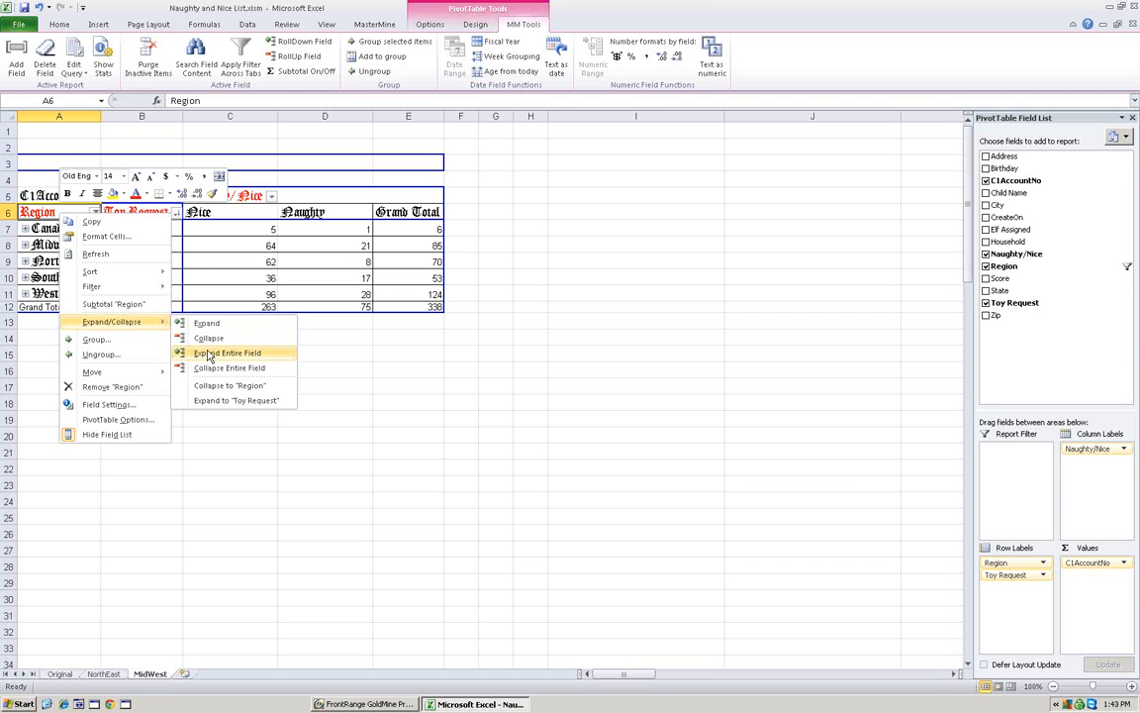
{"action": "left_click", "coordinate": [46, 215]}
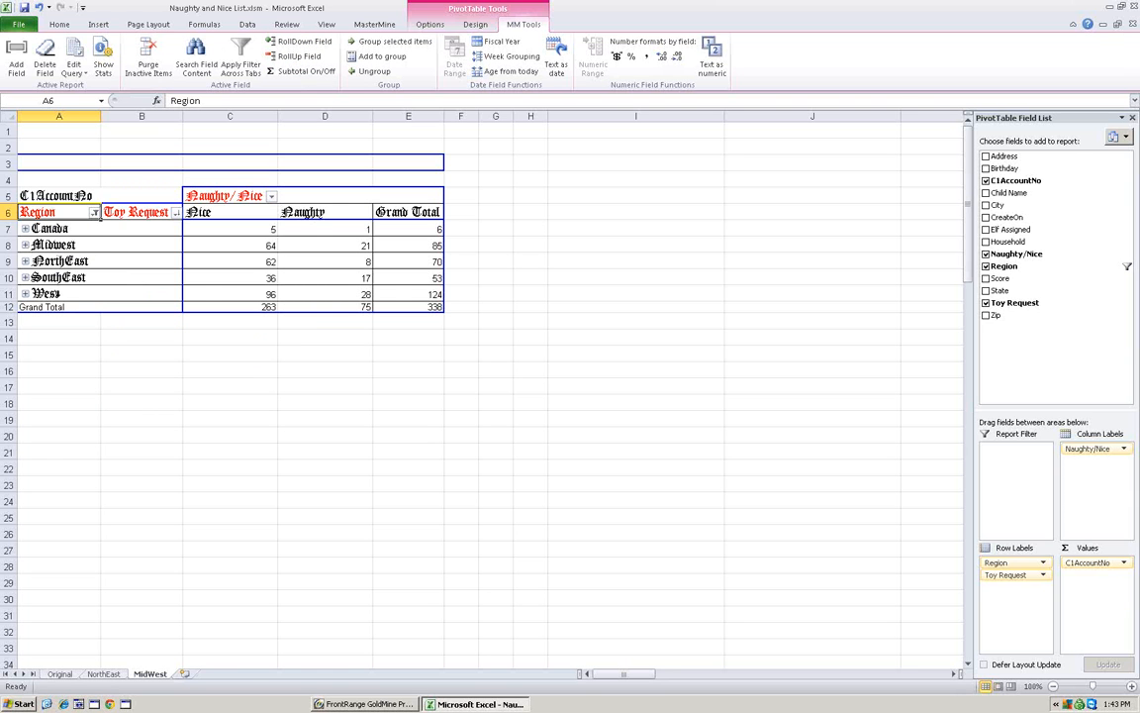
{"action": "right_click", "coordinate": [65, 217]}
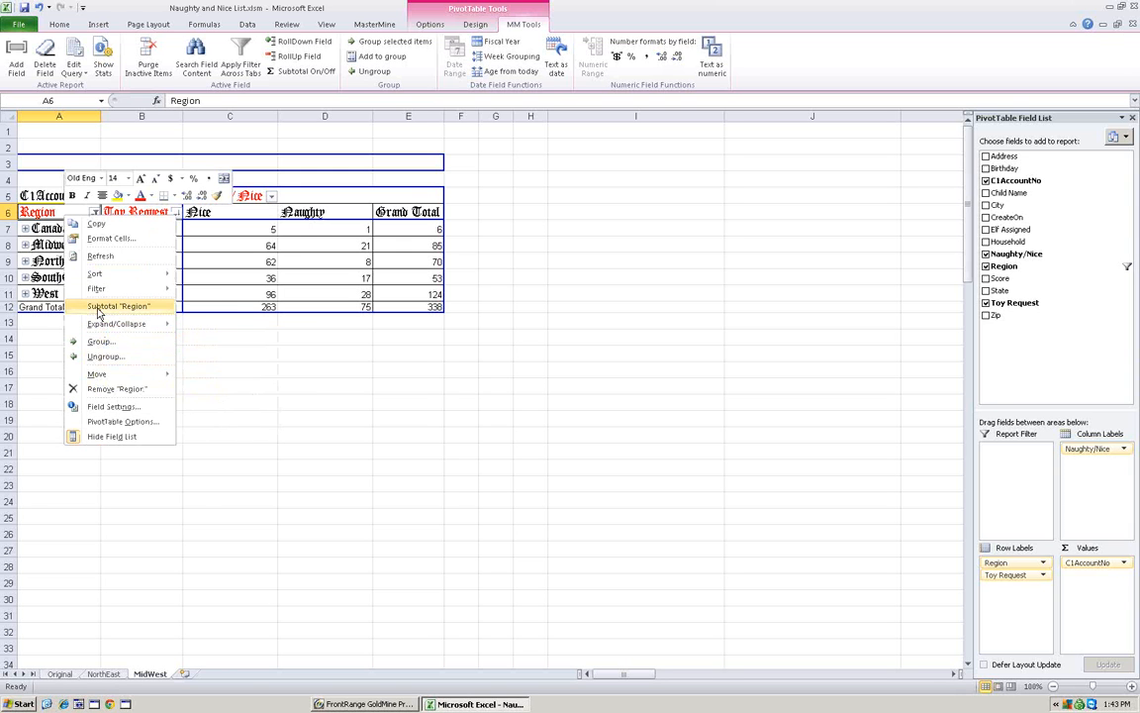
{"action": "left_click", "coordinate": [47, 215]}
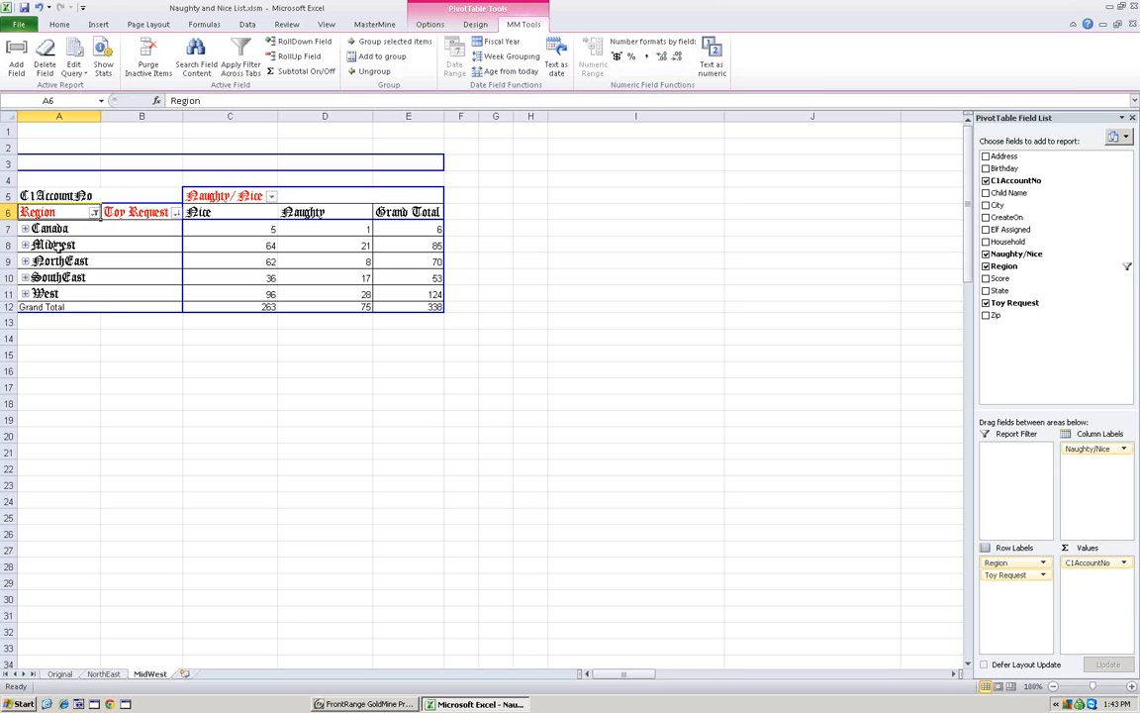
Expand only the Canada region to show its individual toy requests
{"action": "left_click", "coordinate": [25, 229]}
{"action": "left_click", "coordinate": [25, 229]}
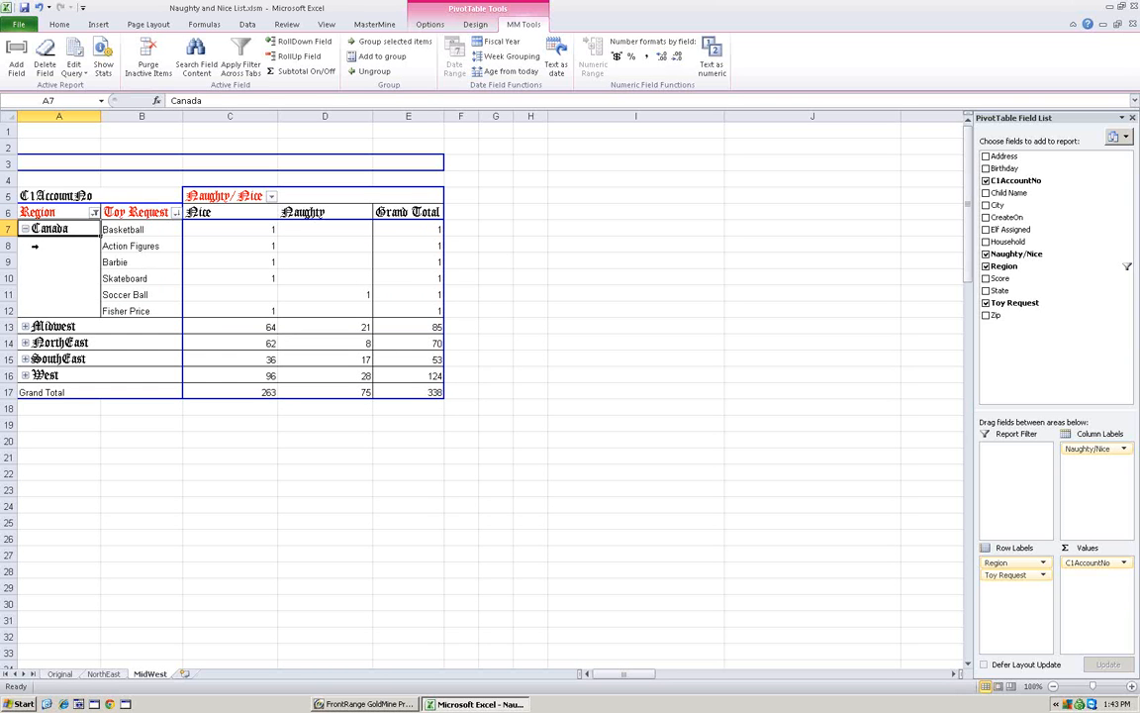
Collapse the Canada region, and expand the Midwest region to examine its toy requests before collapsing it again
{"action": "left_click", "coordinate": [25, 229]}
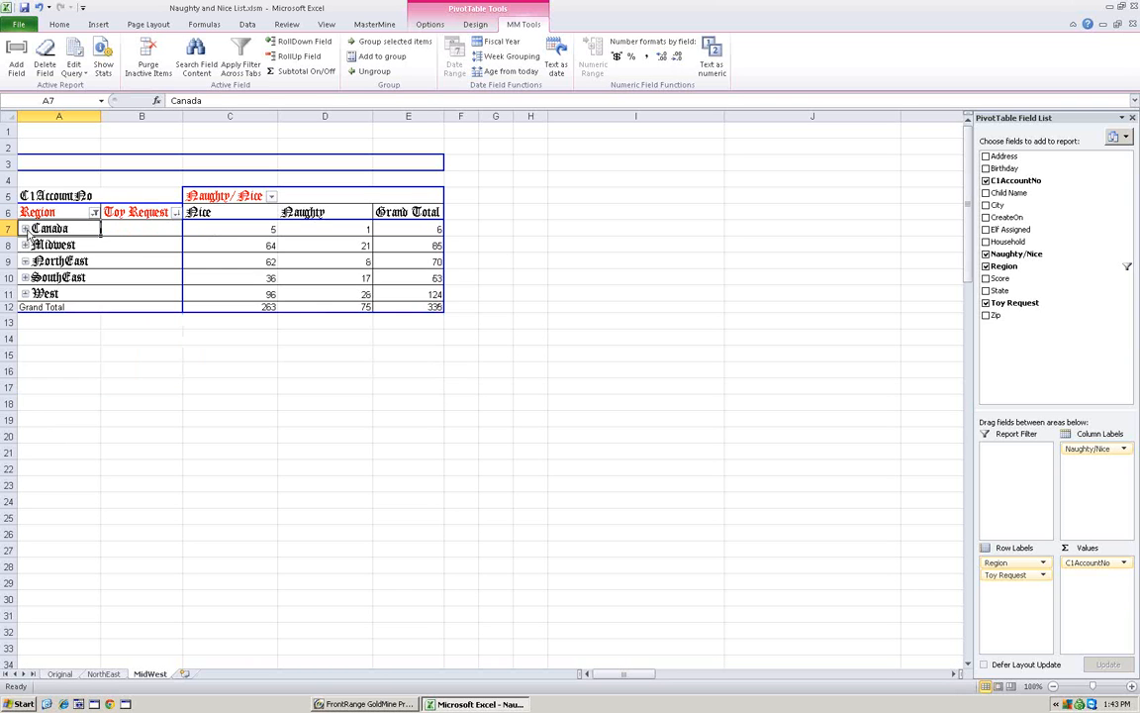
{"action": "left_click", "coordinate": [24, 245]}
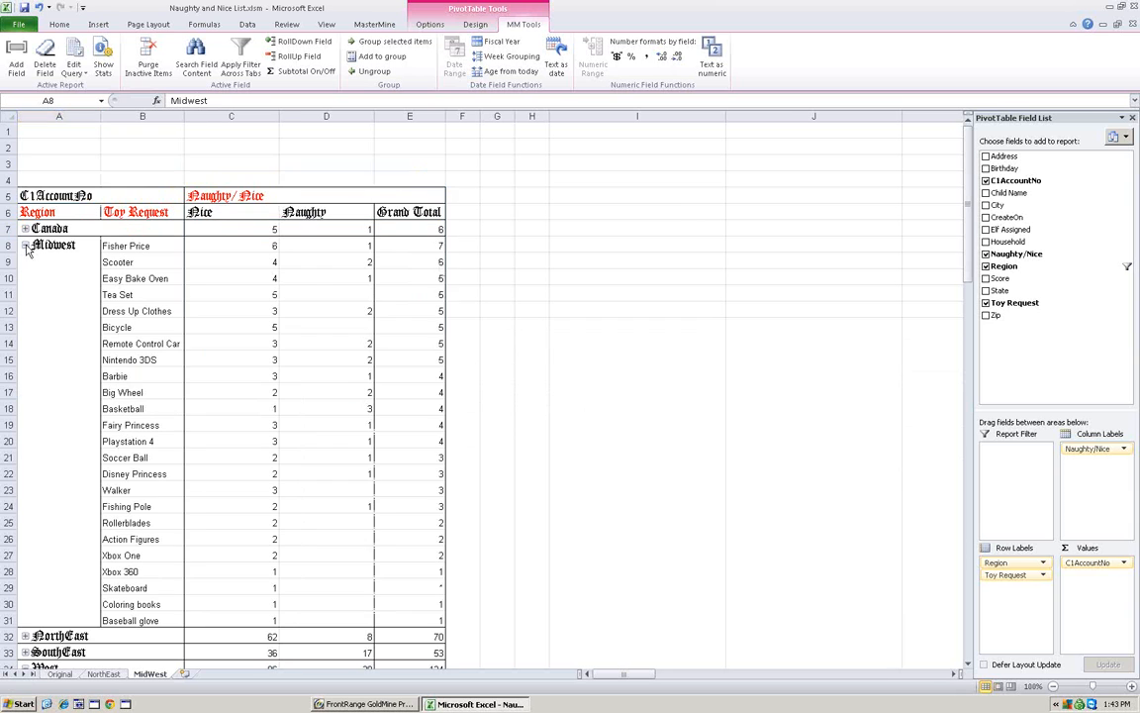
{"action": "left_click", "coordinate": [25, 244]}
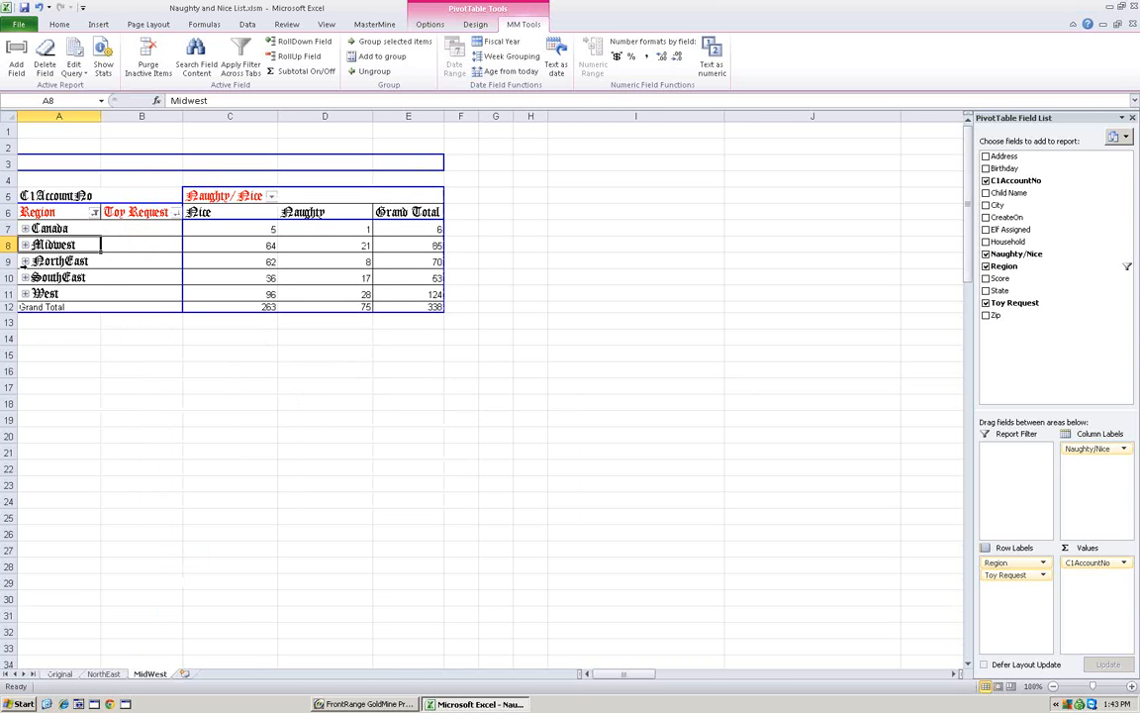
Examine the individual toy requests of the SouthEast and Midwest regions, collapsing each region again
{"action": "left_click", "coordinate": [24, 278]}
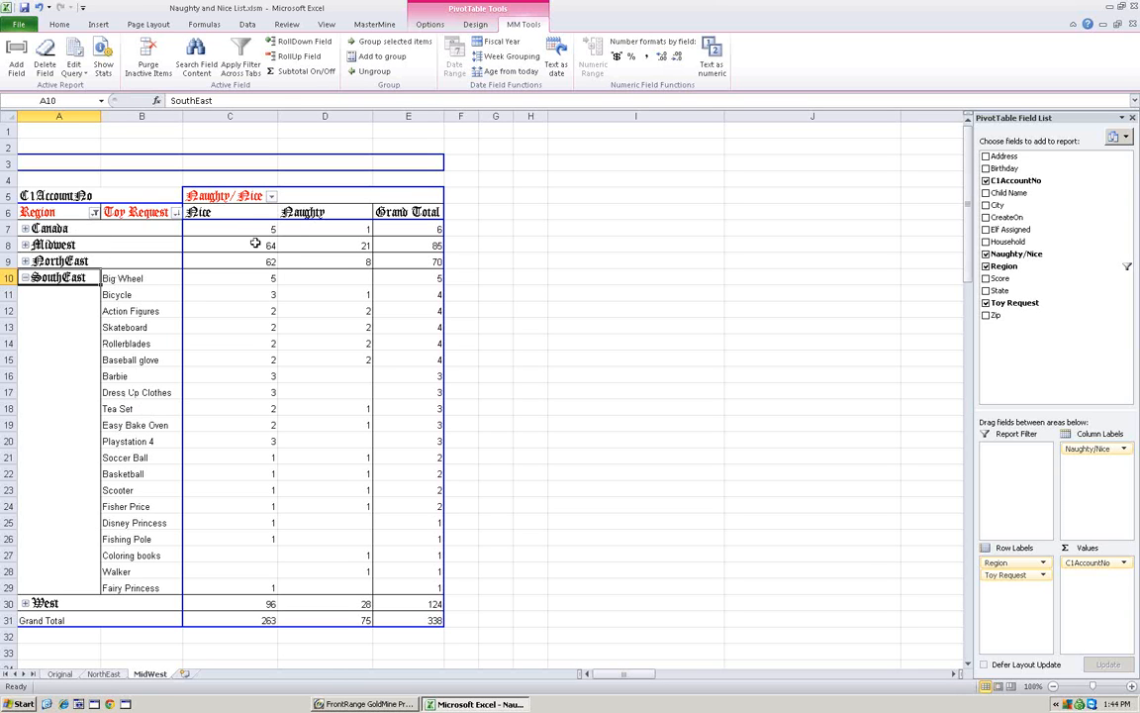
{"action": "left_click", "coordinate": [25, 279]}
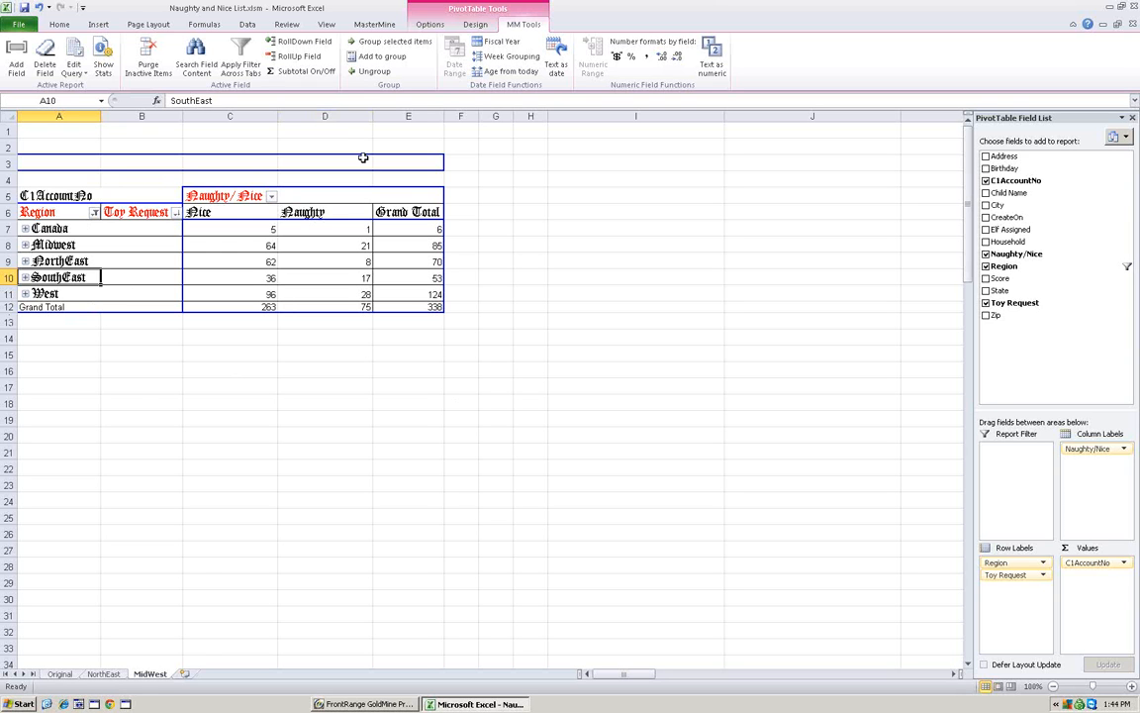
{"action": "left_click", "coordinate": [25, 245]}
{"action": "left_click", "coordinate": [25, 244]}
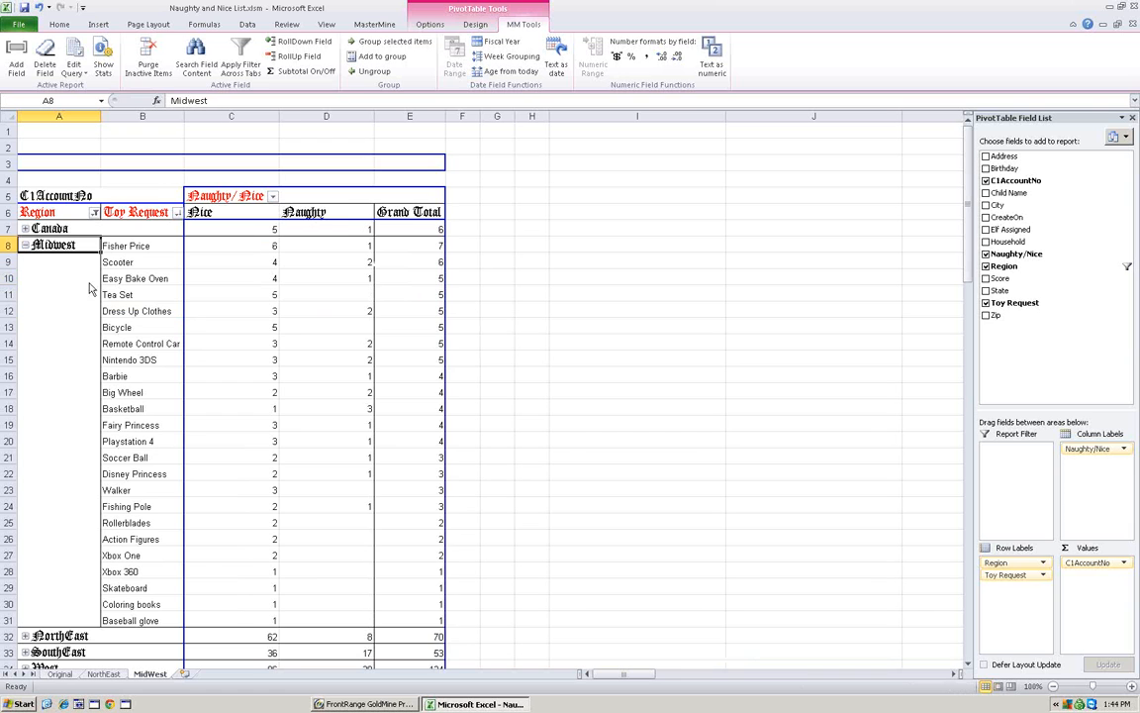
{"action": "left_click", "coordinate": [24, 245]}
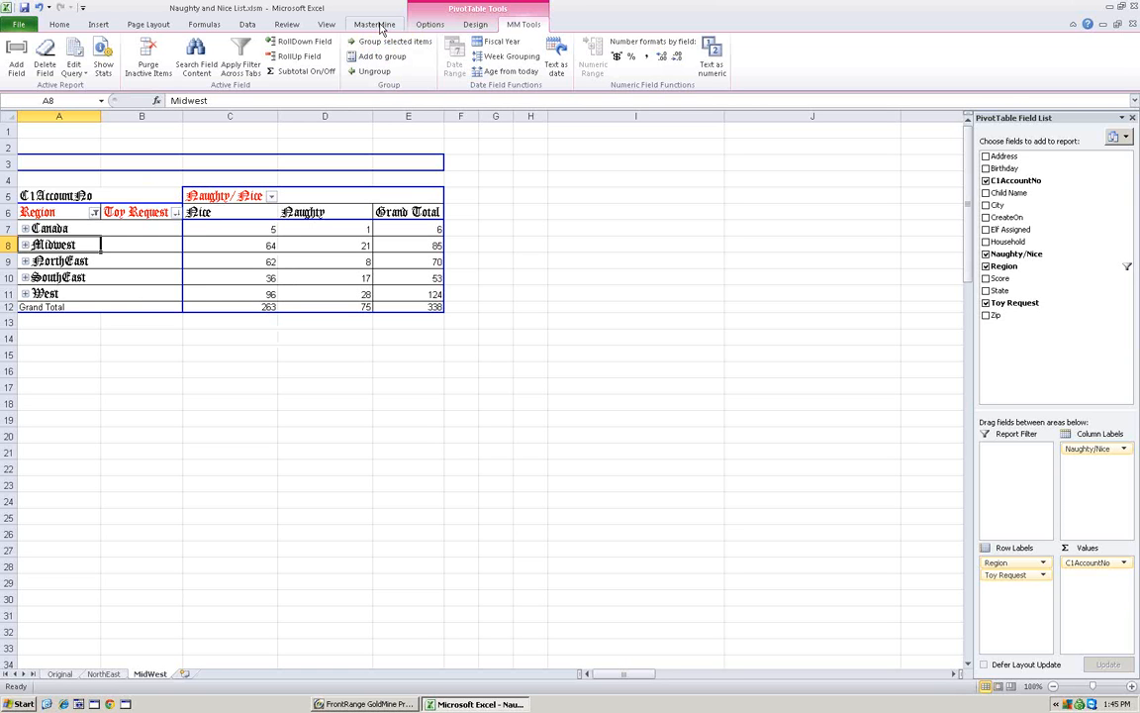
Clone the MidWest worksheet and move Naughty/Nice from the column labels to the report filter on the copy
{"action": "left_click", "coordinate": [377, 25]}
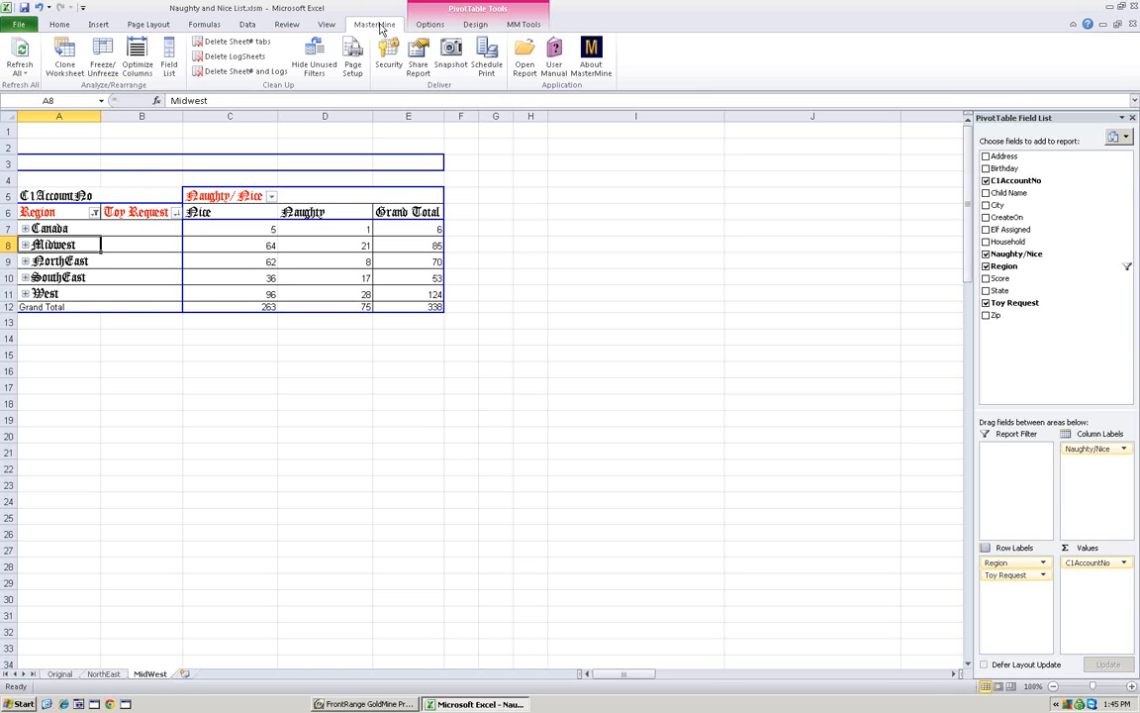
{"action": "left_click", "coordinate": [65, 61]}
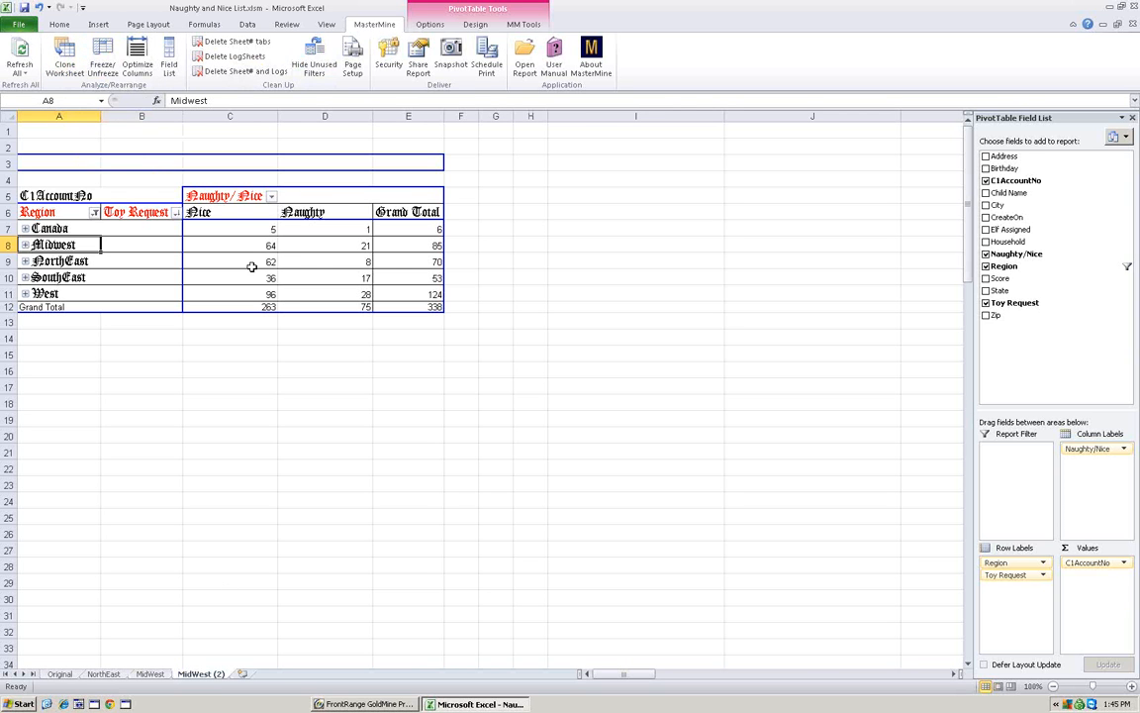
{"action": "left_click_drag", "start_coordinate": [226, 195], "coordinate": [147, 162]}
Filter the Naughty/Nice report filter to Nice and move Region from the row labels to the column labels
{"action": "left_click", "coordinate": [146, 163]}
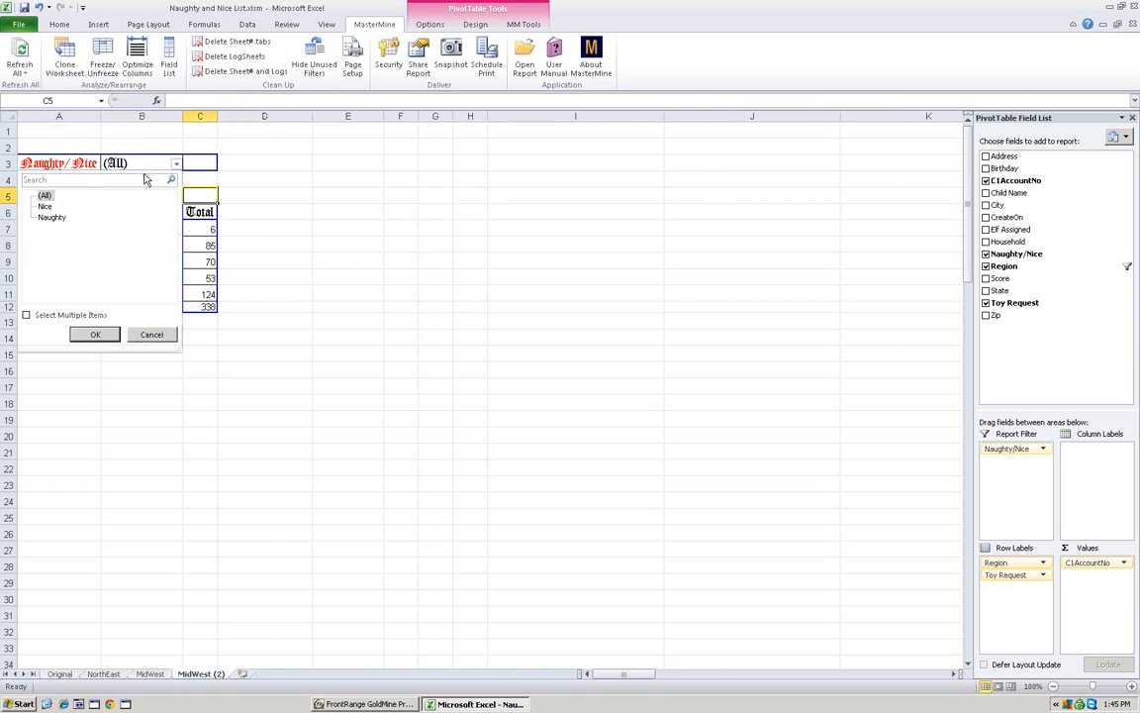
{"action": "left_click", "coordinate": [44, 206]}
{"action": "left_click", "coordinate": [95, 333]}
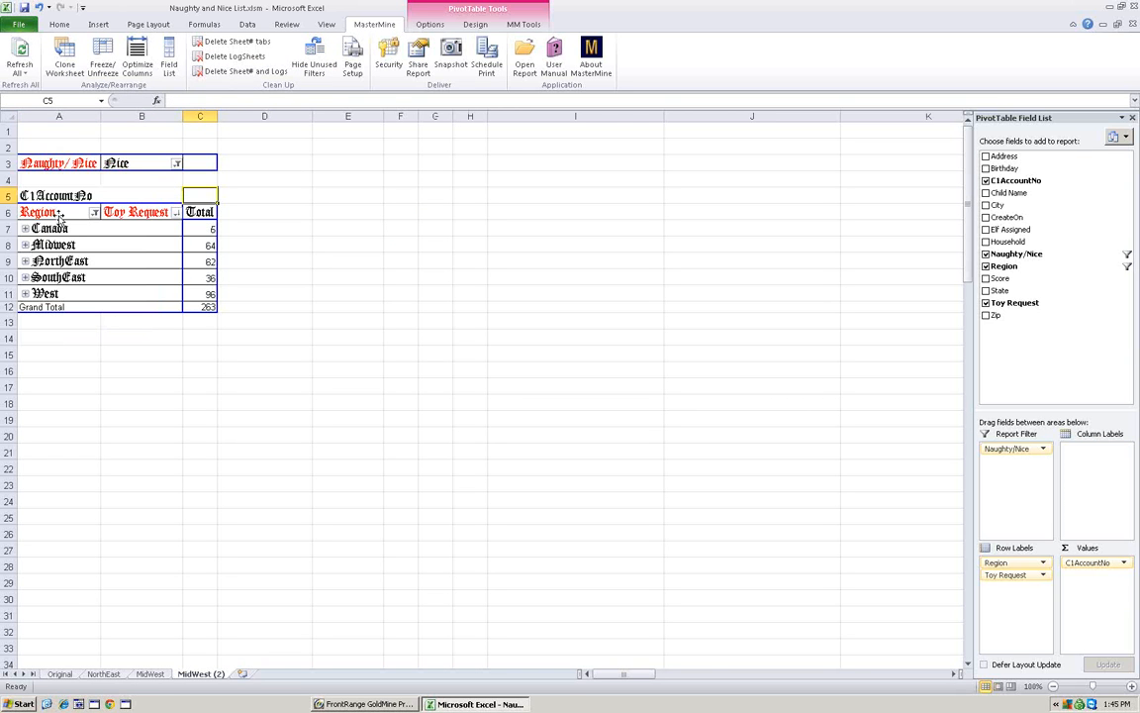
{"action": "left_click_drag", "start_coordinate": [44, 212], "coordinate": [200, 208]}
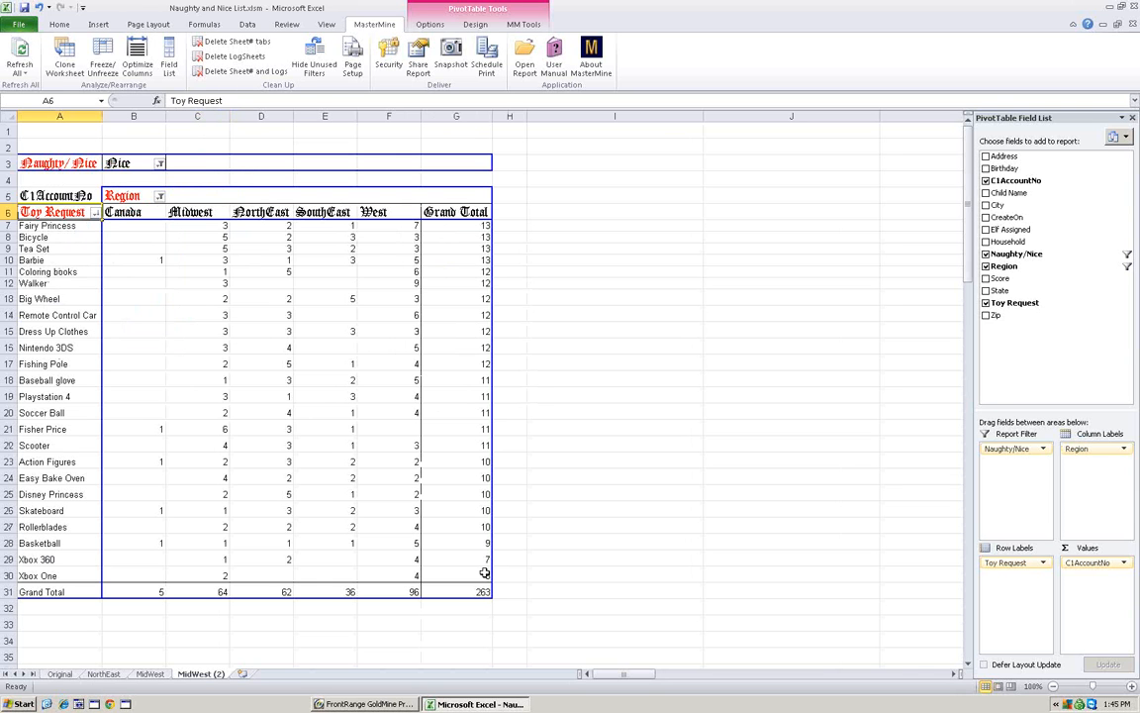
{"action": "mouse_move", "coordinate": [474, 588]}
{"action": "left_click", "coordinate": [50, 259]}
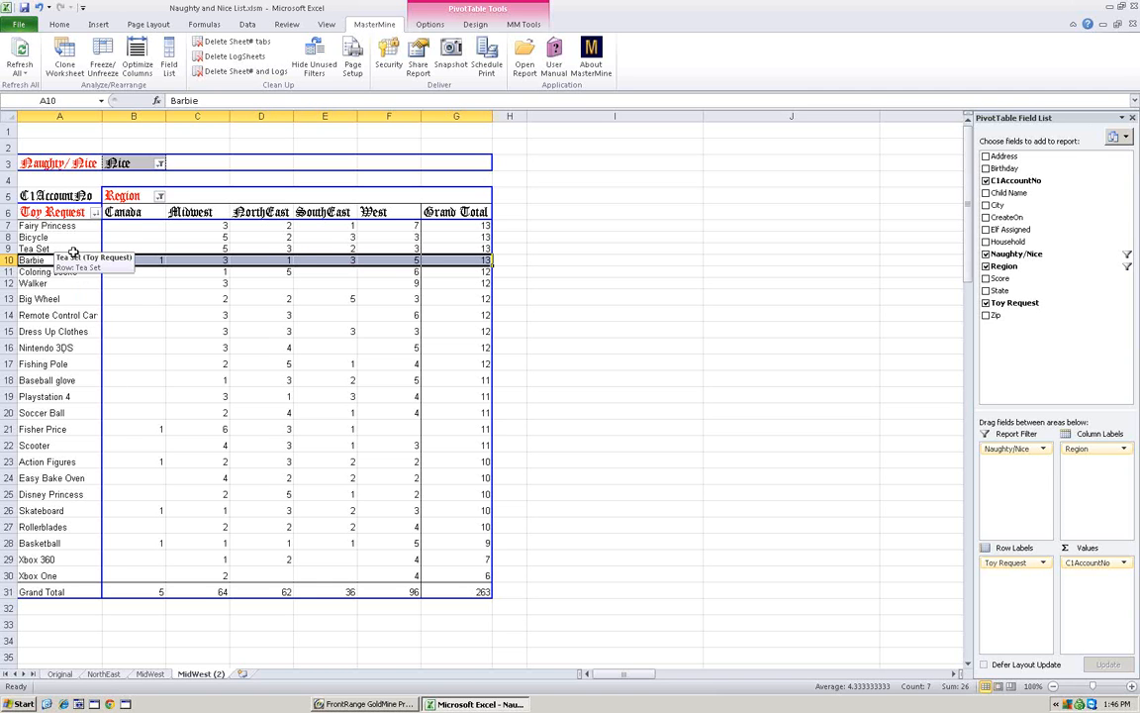
{"action": "left_click_drag", "start_coordinate": [56, 226], "coordinate": [57, 332]}
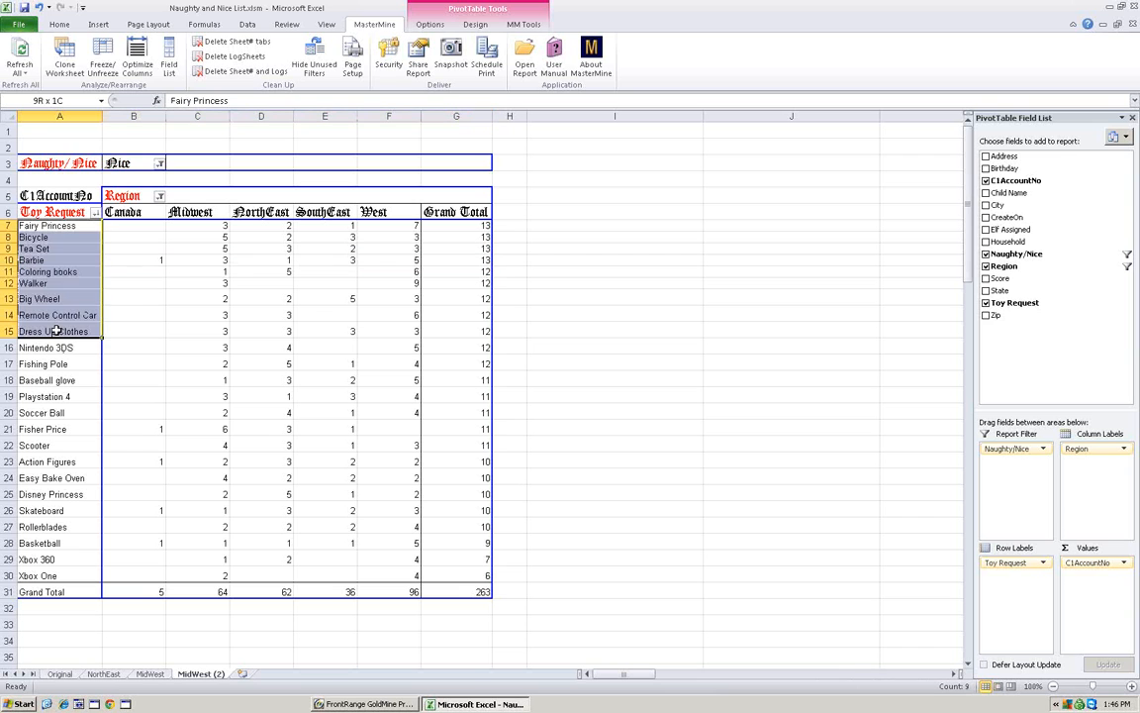
{"action": "left_click", "coordinate": [49, 228]}
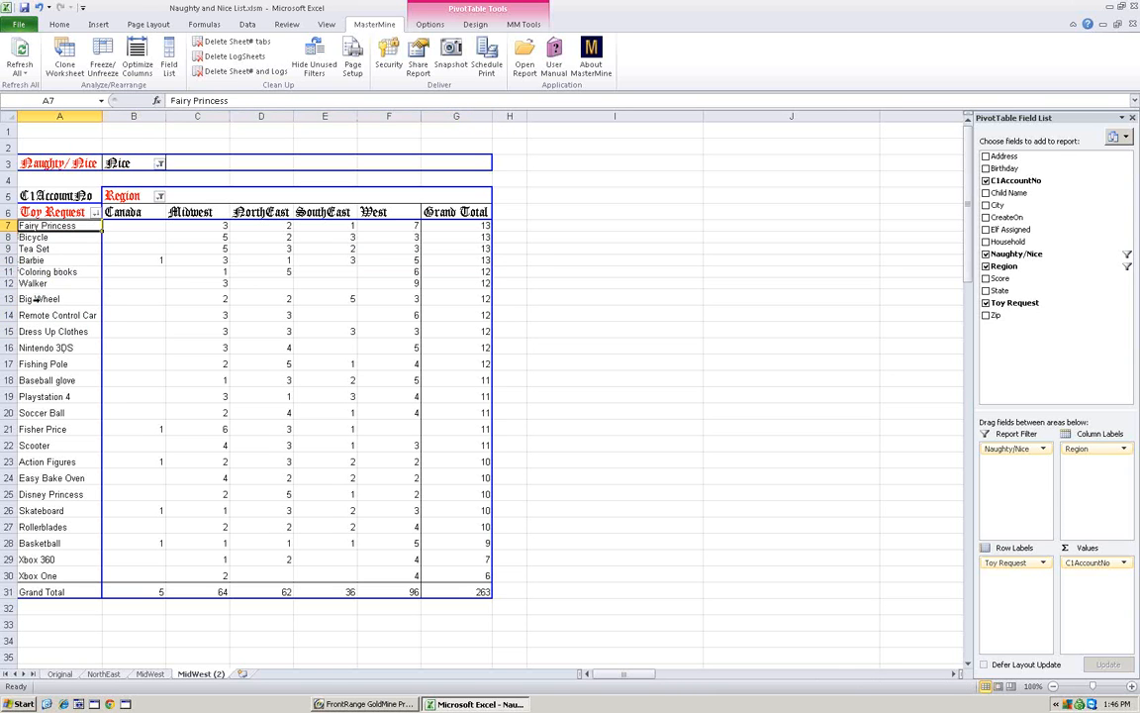
{"action": "left_click", "coordinate": [51, 249], "text": "ctrl"}
{"action": "left_click", "coordinate": [50, 271], "text": "ctrl"}
{"action": "left_click", "coordinate": [46, 298]}
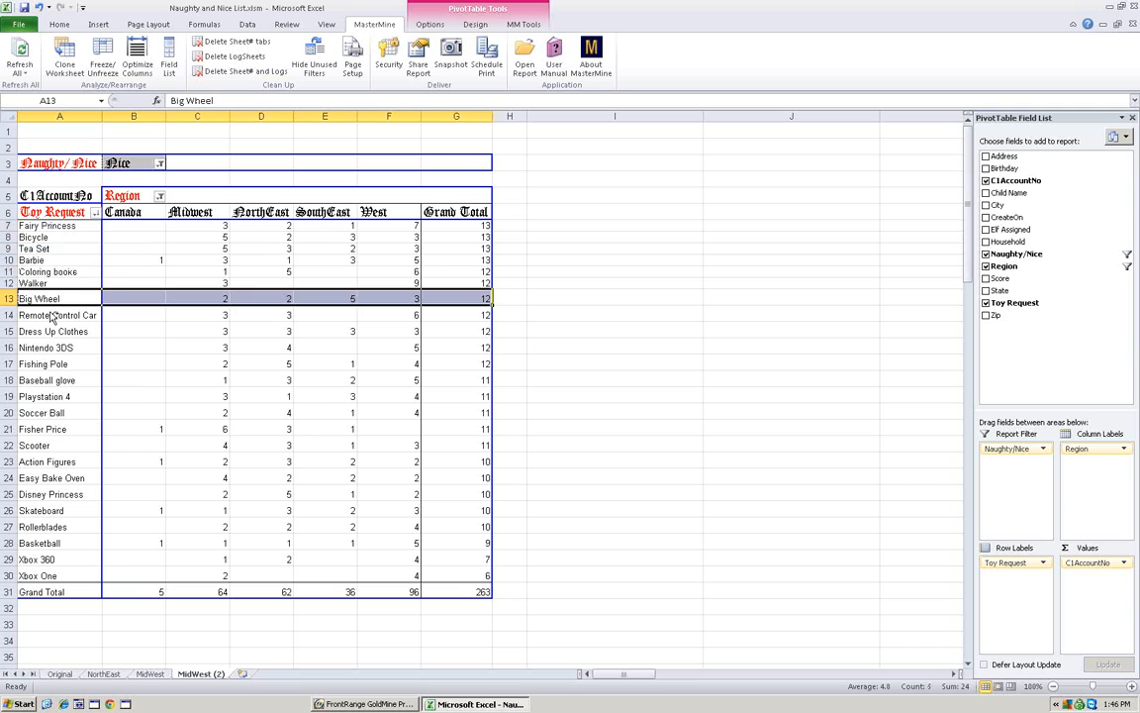
Group Fairy Princess, Tea Set, Coloring books, Remote Control Car and Nintendo 3DS with MasterMine, accepting the suggested group name and its use across similar pivot tables
{"action": "left_click", "coordinate": [50, 226]}
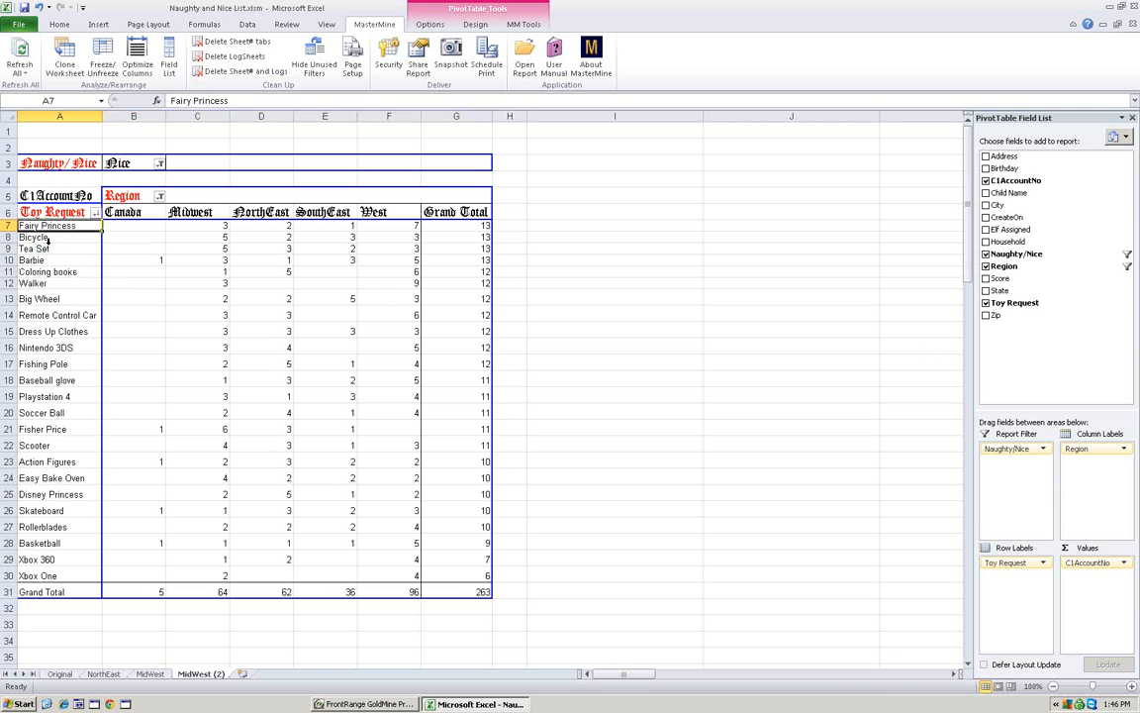
{"action": "left_click", "coordinate": [46, 248], "text": "ctrl"}
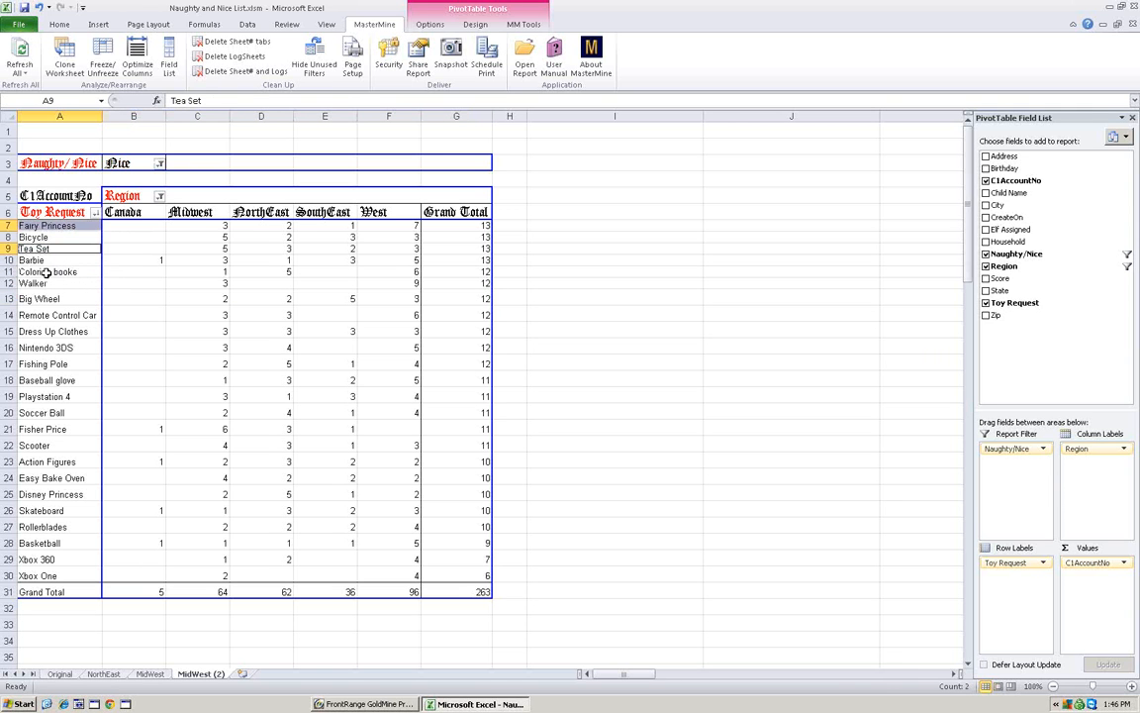
{"action": "left_click", "coordinate": [45, 270], "text": "ctrl"}
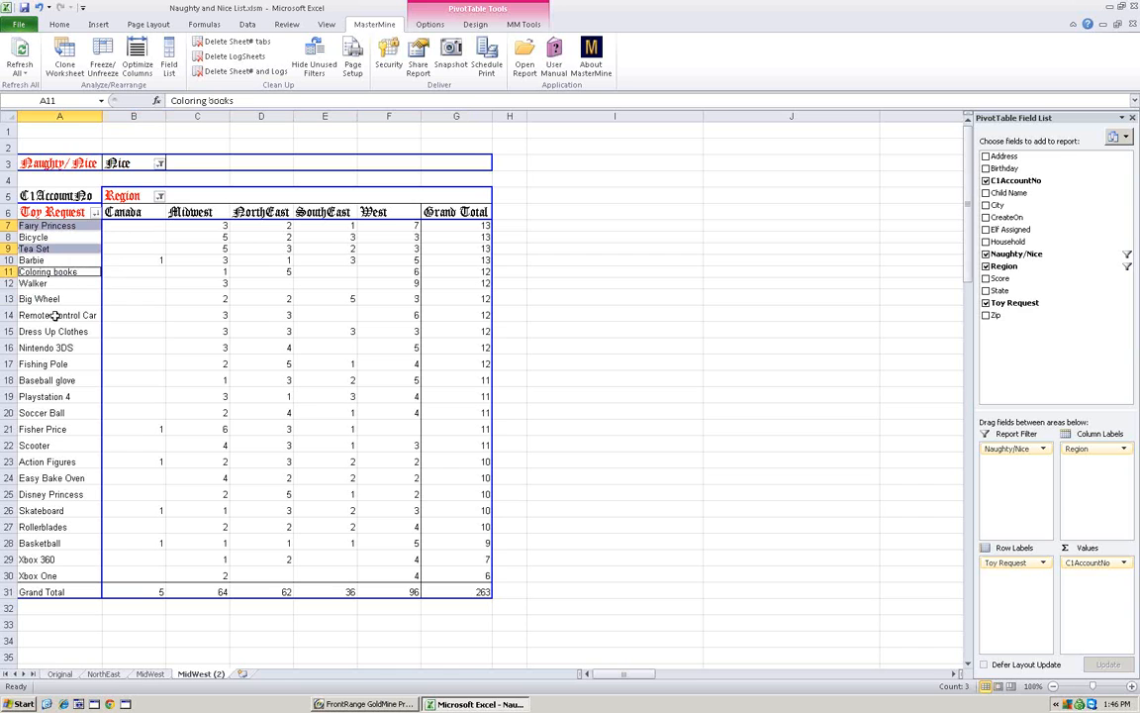
{"action": "left_click", "coordinate": [58, 315], "text": "ctrl"}
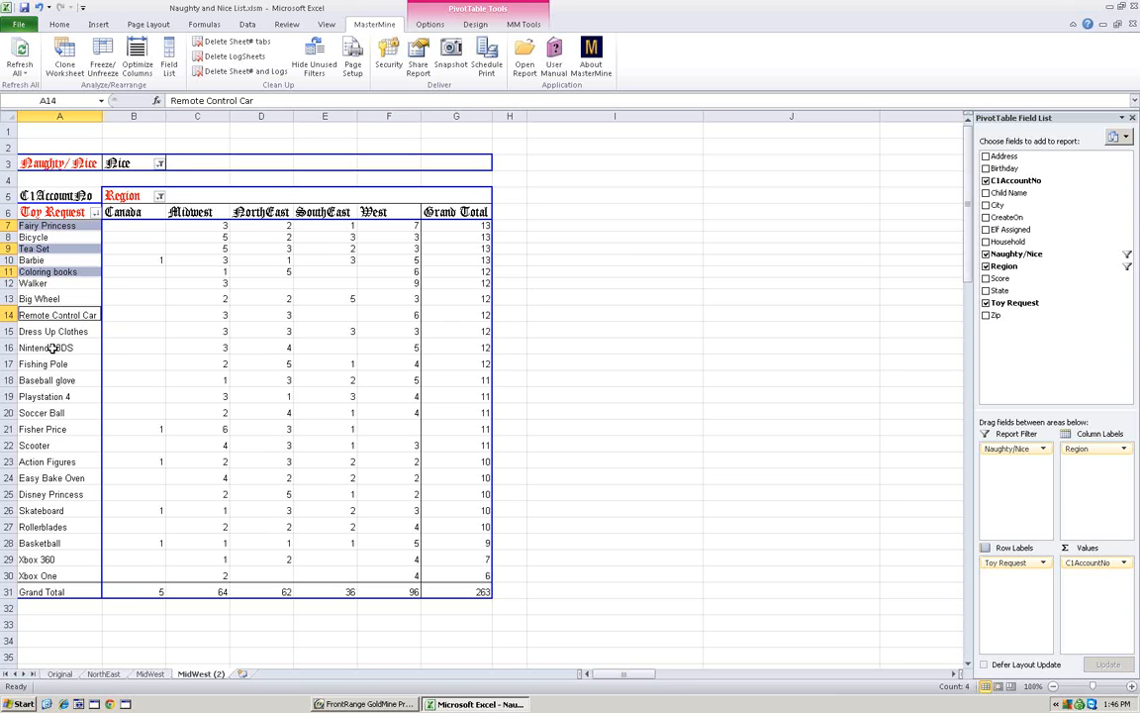
{"action": "left_click", "coordinate": [59, 347], "text": "ctrl"}
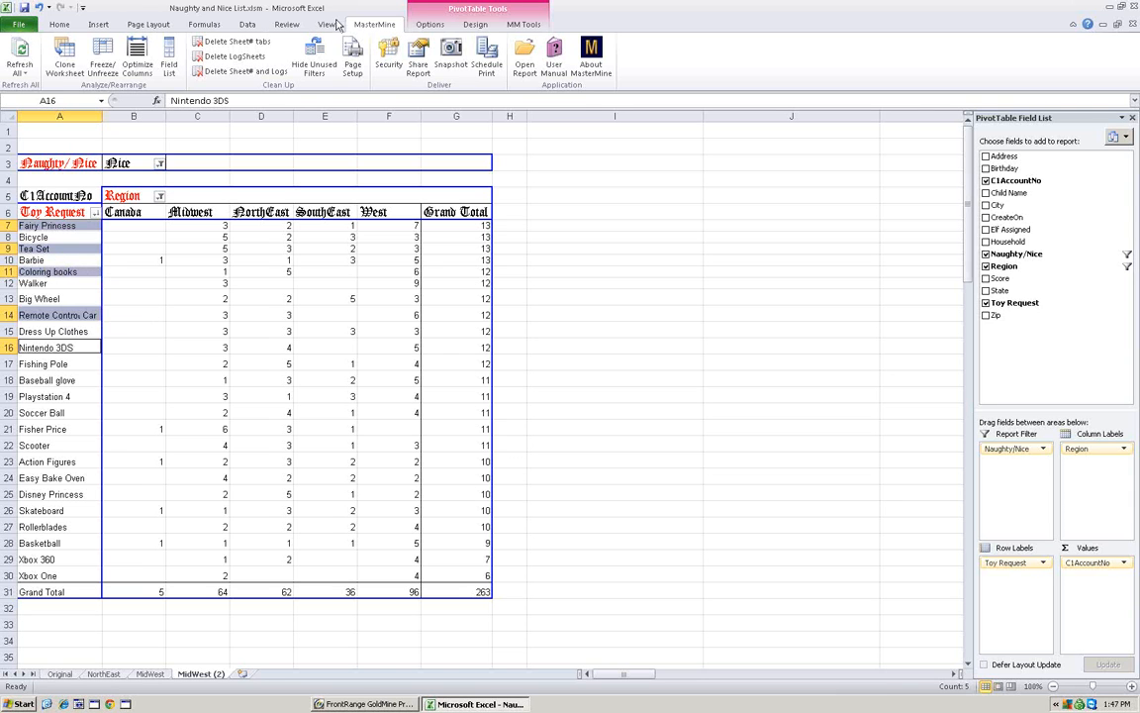
{"action": "left_click", "coordinate": [522, 25]}
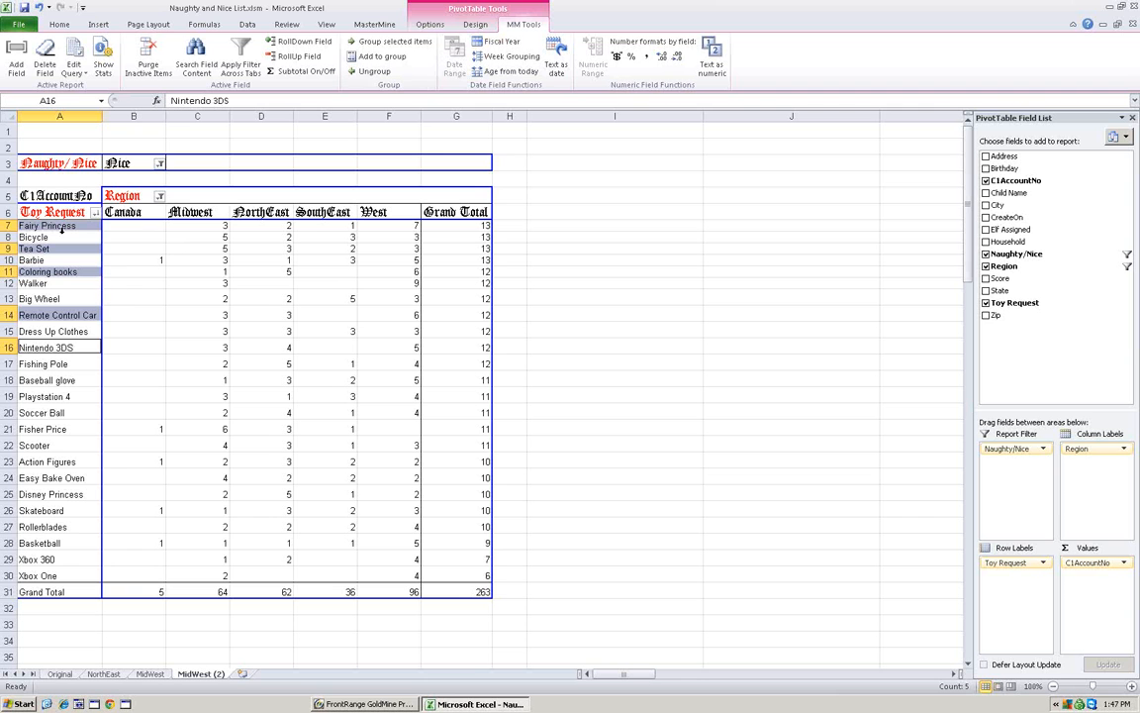
{"action": "left_click", "coordinate": [371, 45]}
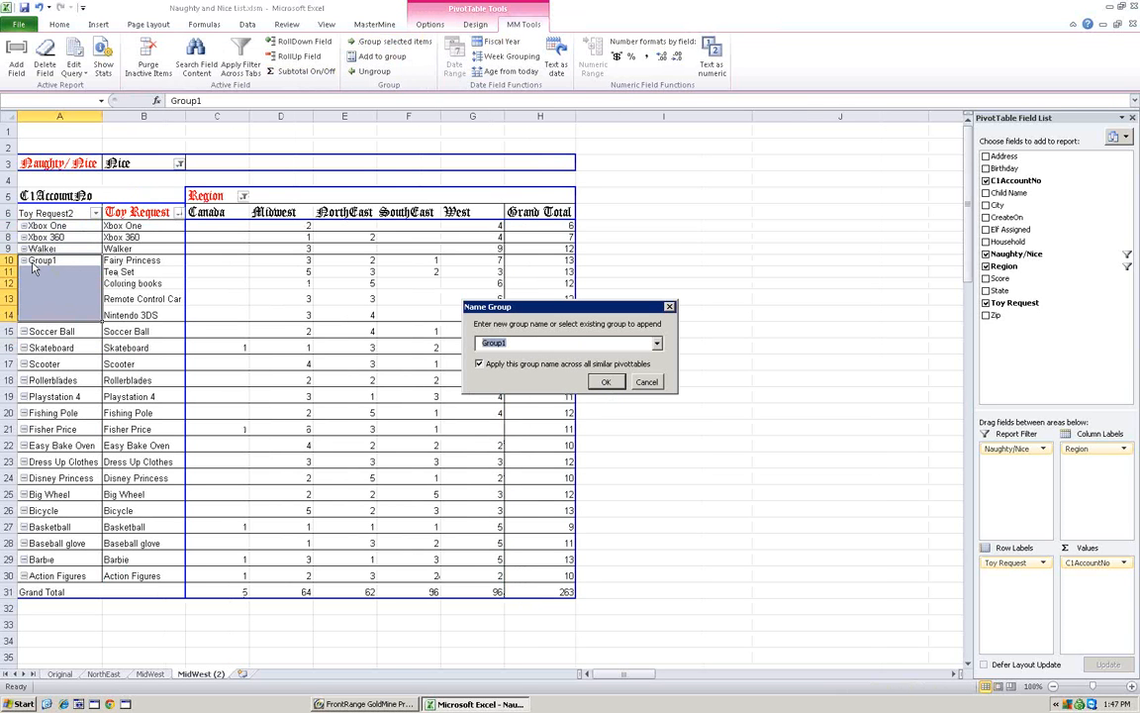
{"action": "left_click", "coordinate": [608, 384]}
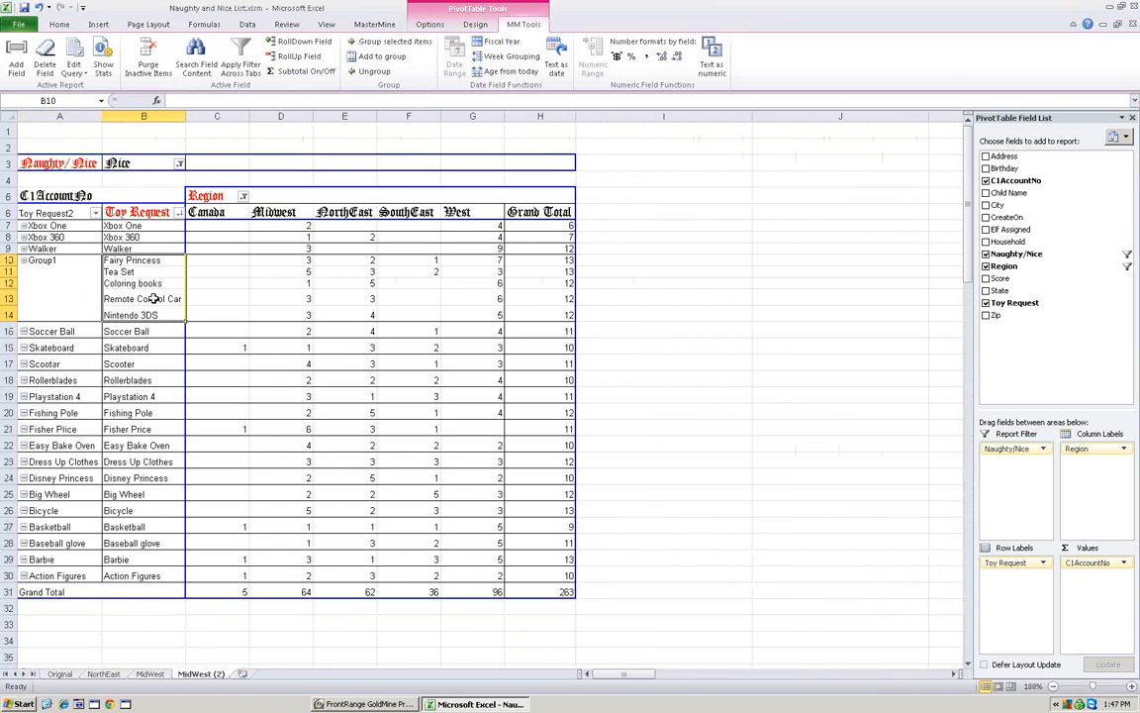
Collapse and expand Group1 to examine its toys, and ungroup it
{"action": "left_click", "coordinate": [24, 261]}
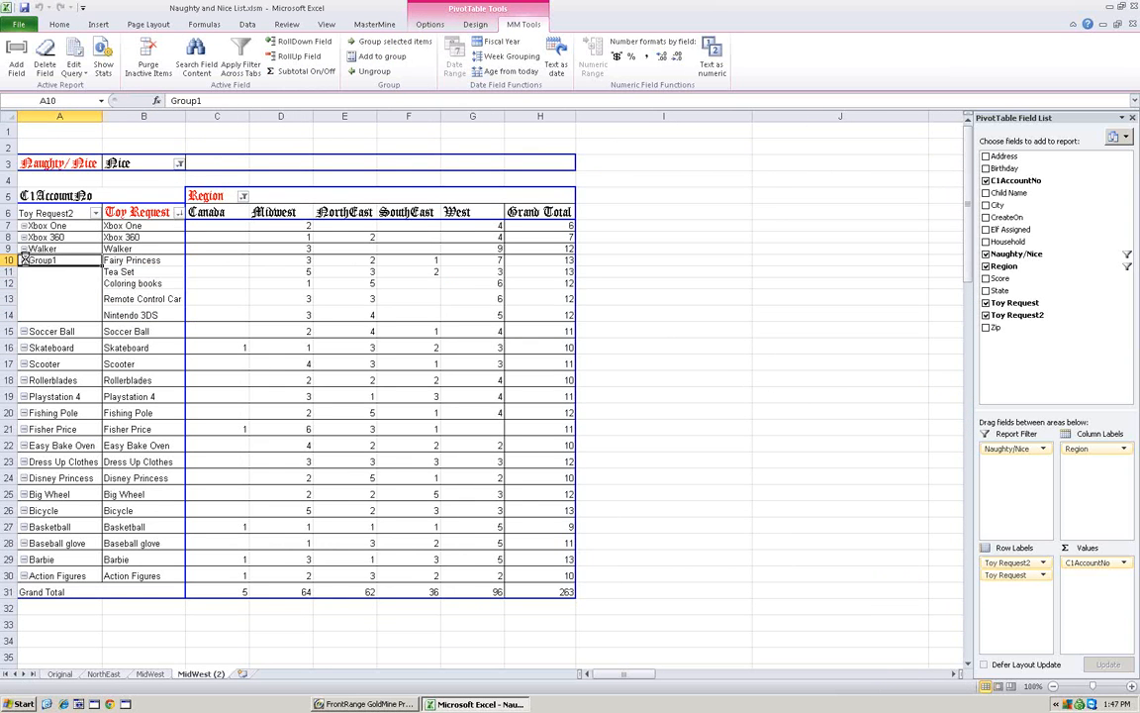
{"action": "left_click", "coordinate": [23, 260]}
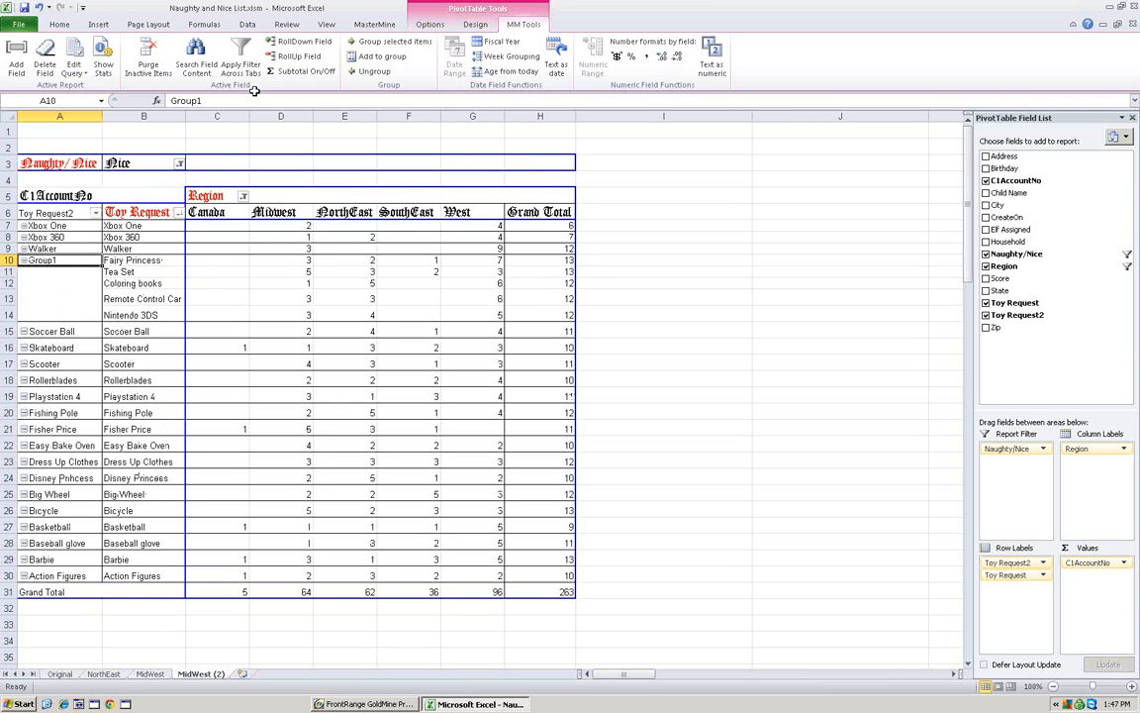
{"action": "left_click", "coordinate": [379, 73]}
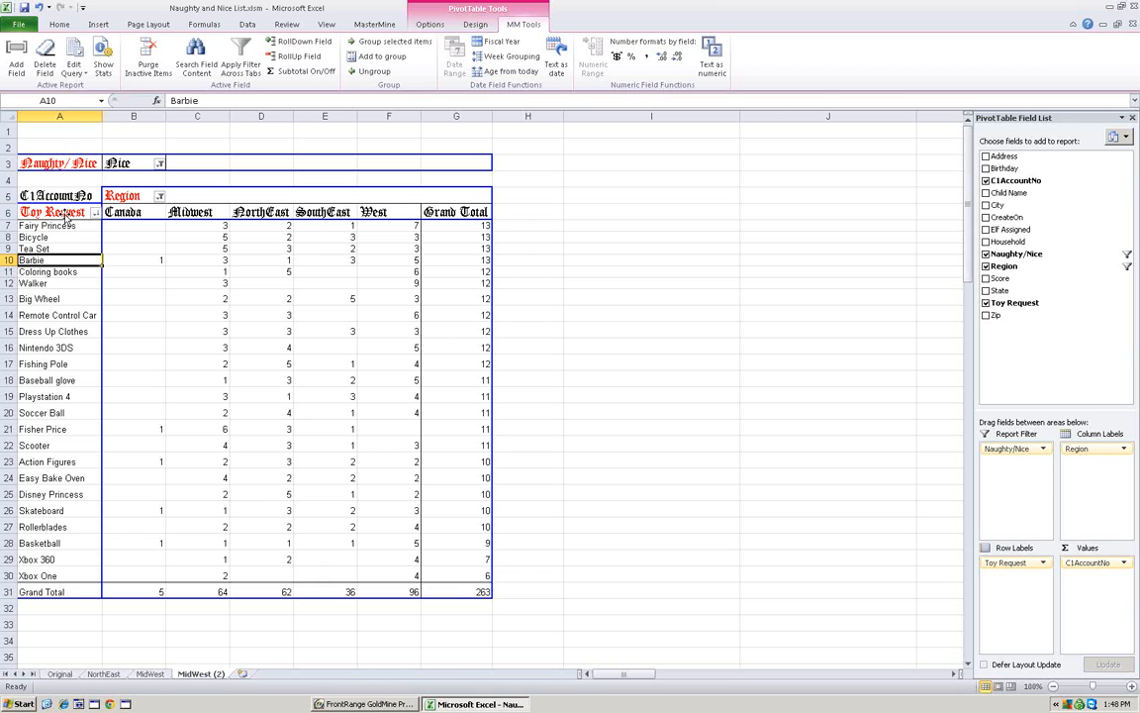
{"action": "left_click", "coordinate": [55, 285]}
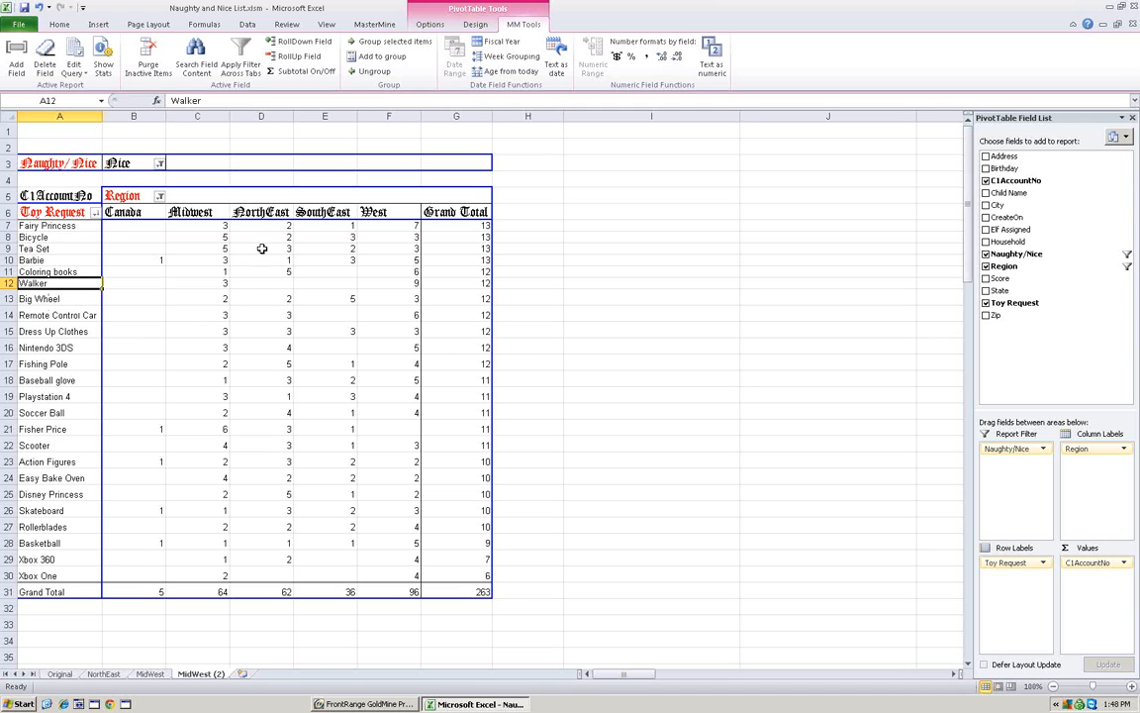
{"action": "mouse_move", "coordinate": [251, 313]}
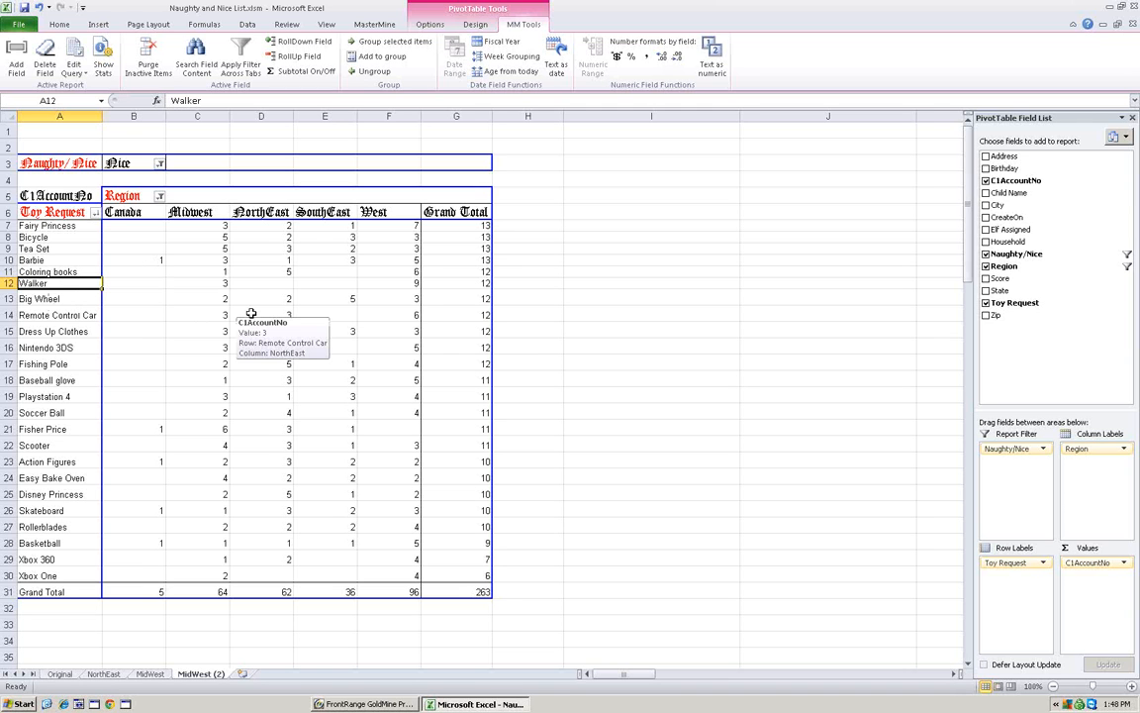
{"action": "left_click", "coordinate": [431, 25]}
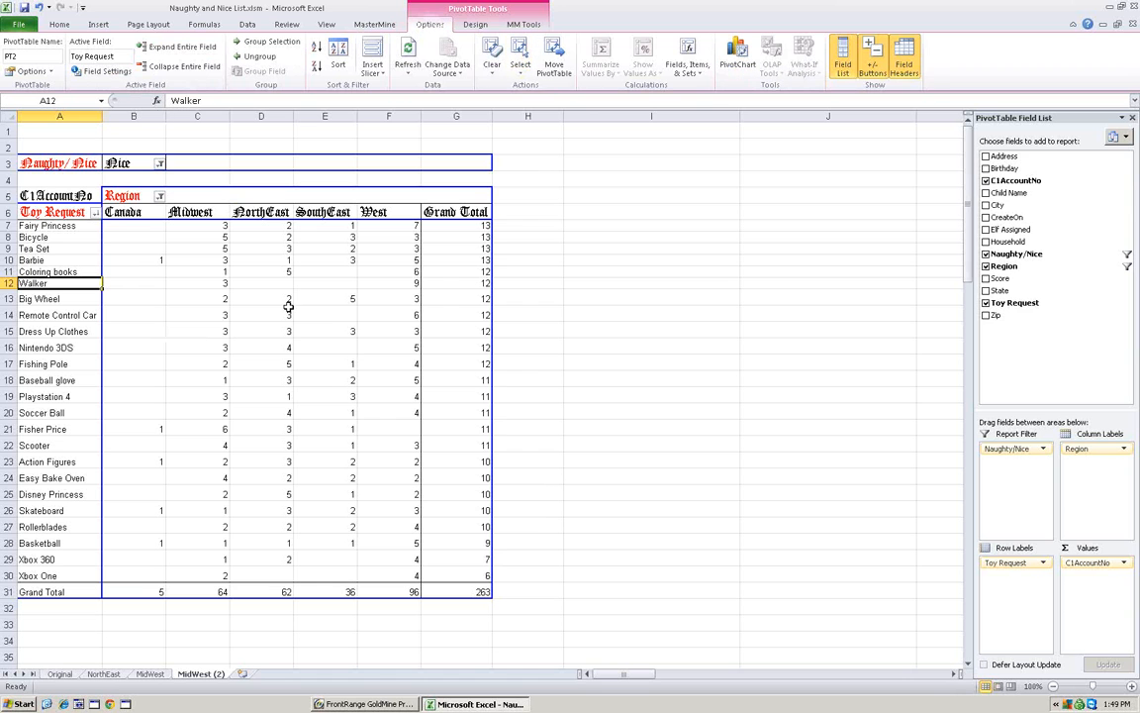
Clone the MidWest (2) worksheet and select the Canada value for Barbie on the copy
{"action": "mouse_move", "coordinate": [288, 307]}
{"action": "left_click", "coordinate": [157, 235]}
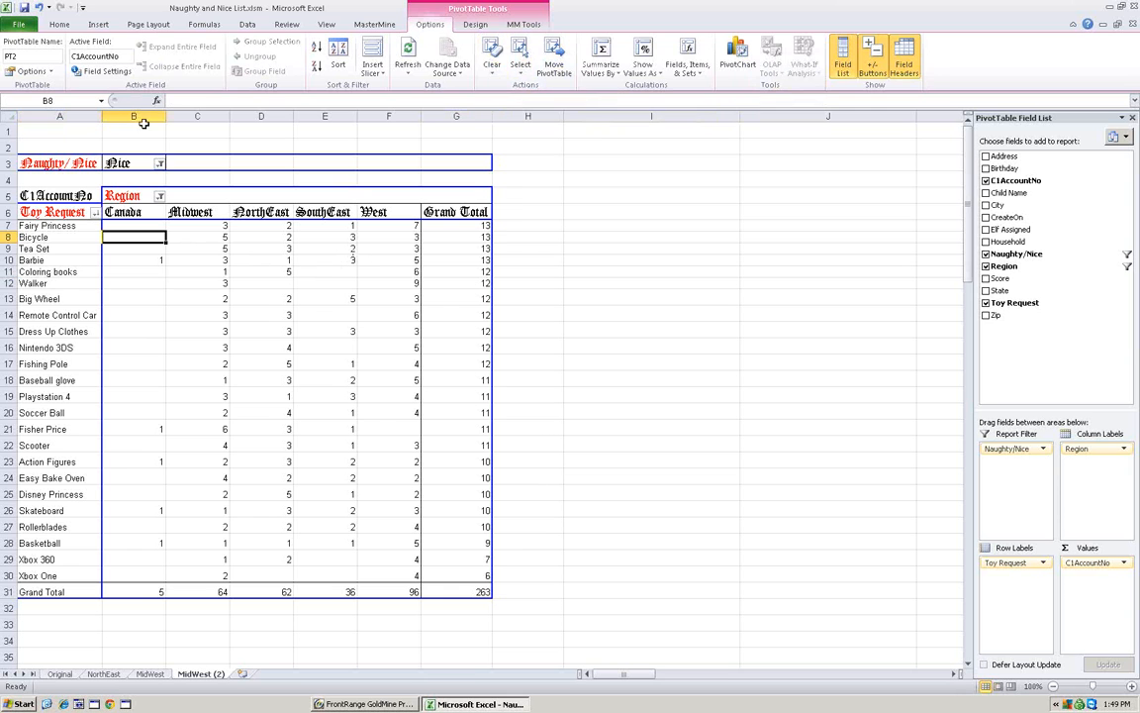
{"action": "left_click", "coordinate": [60, 26]}
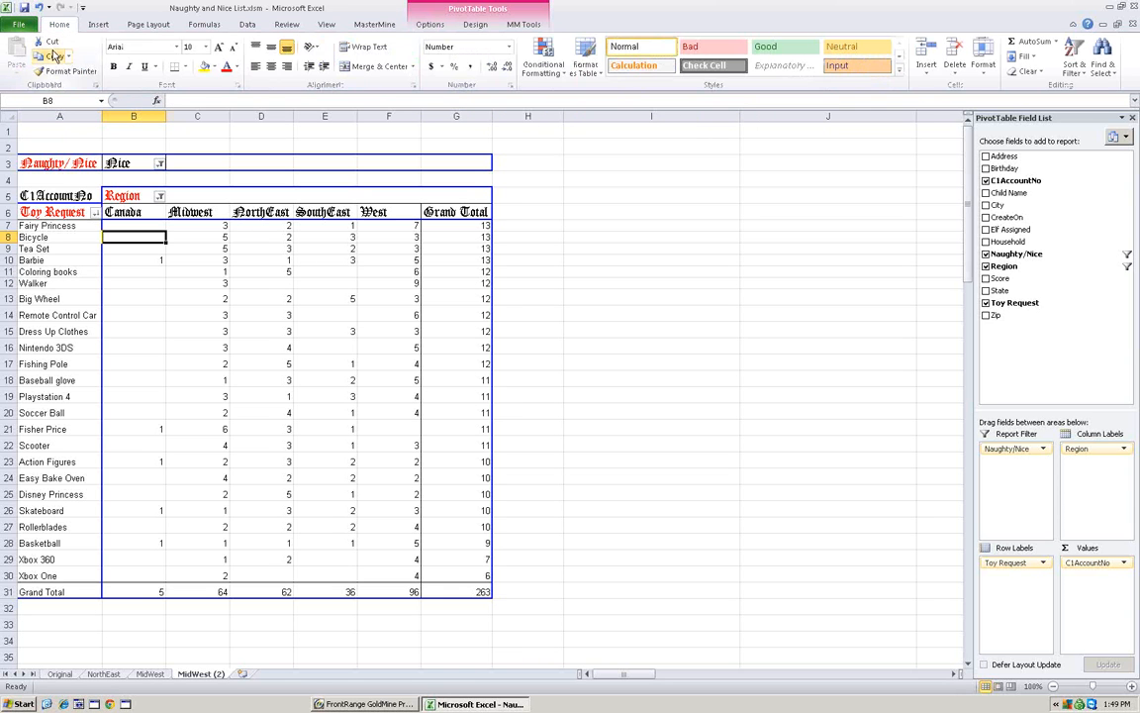
{"action": "left_click", "coordinate": [372, 25]}
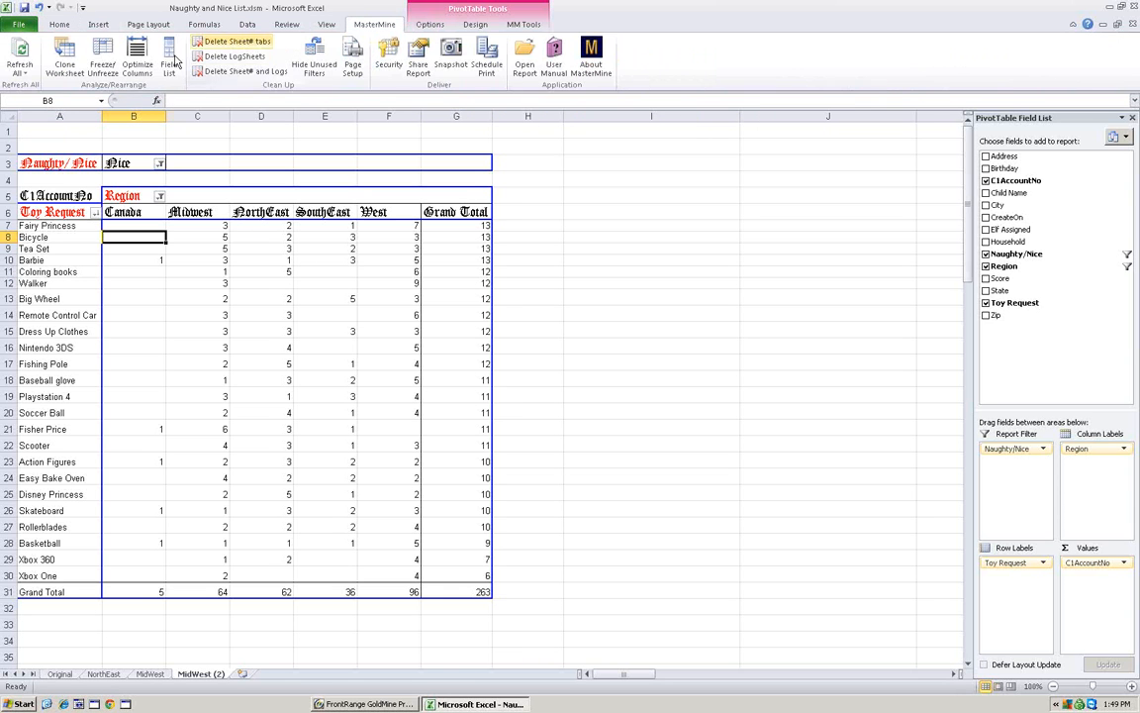
{"action": "left_click", "coordinate": [64, 57]}
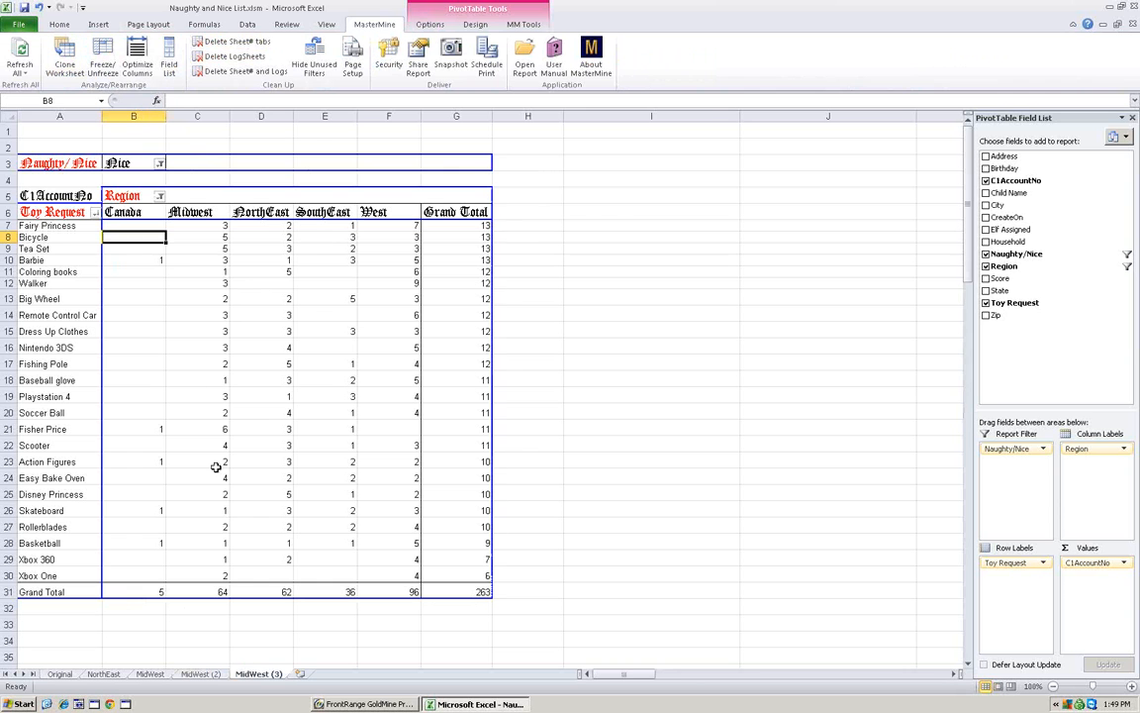
{"action": "left_click", "coordinate": [161, 259]}
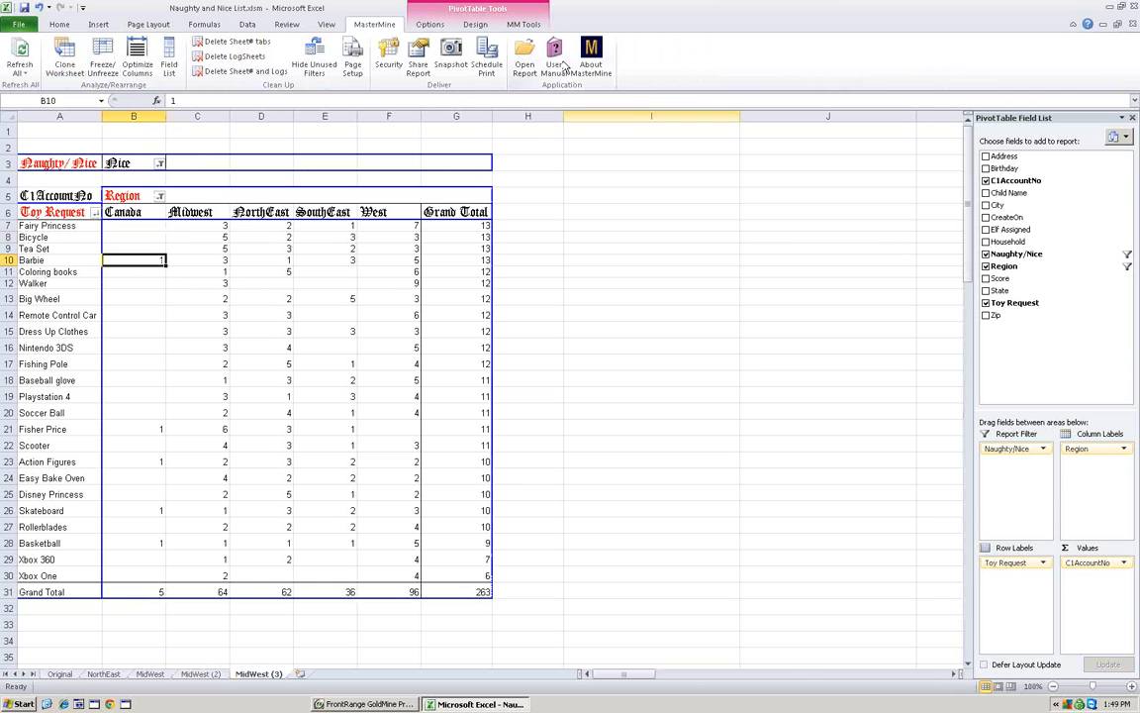
Clear the entire pivot table on the MidWest (3) worksheet, including its shared grouping, and select a cell in the emptied report
{"action": "left_click", "coordinate": [431, 25]}
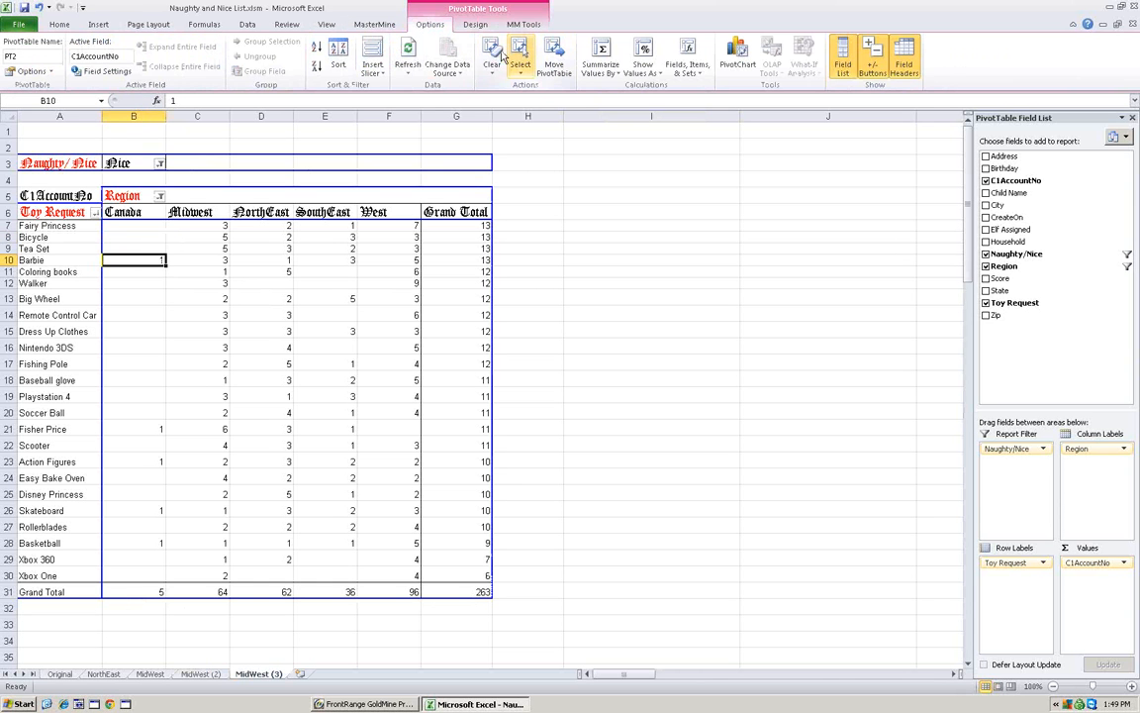
{"action": "left_click", "coordinate": [493, 57]}
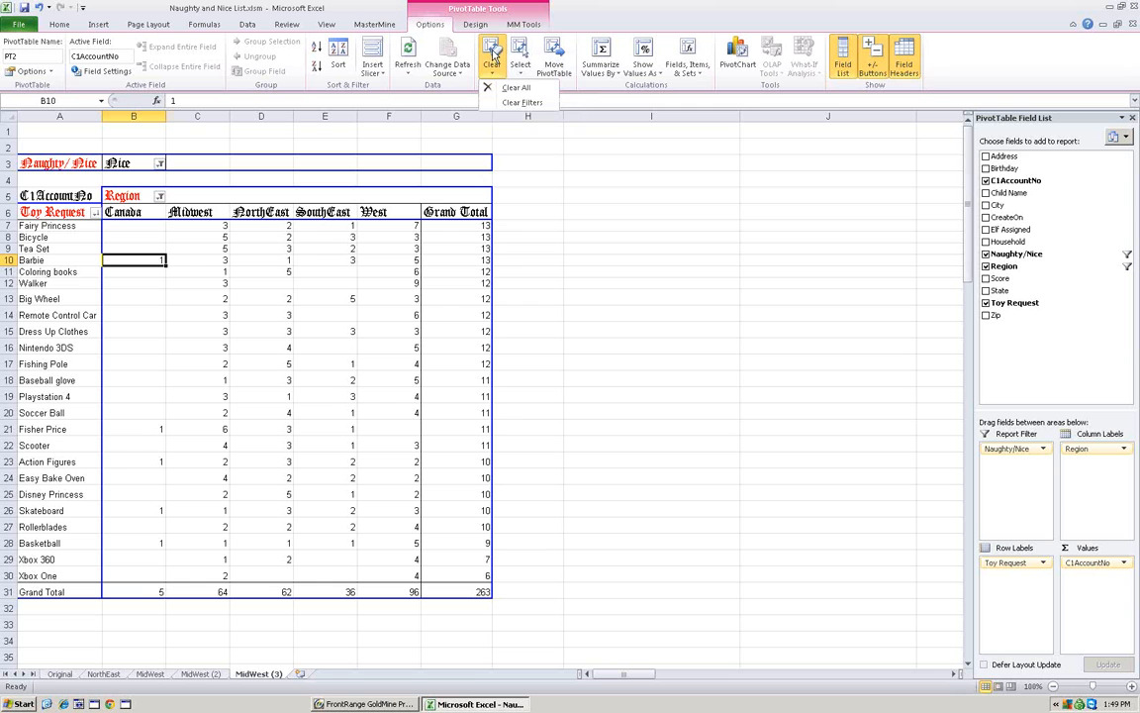
{"action": "left_click", "coordinate": [516, 88]}
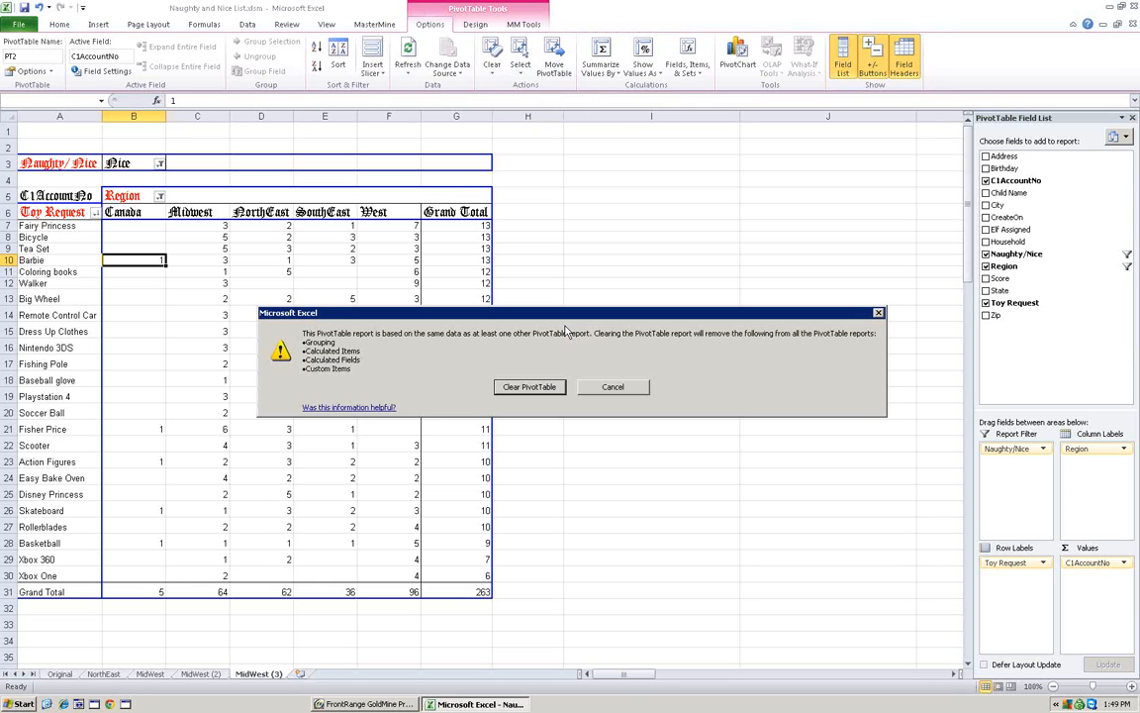
{"action": "left_click", "coordinate": [540, 392]}
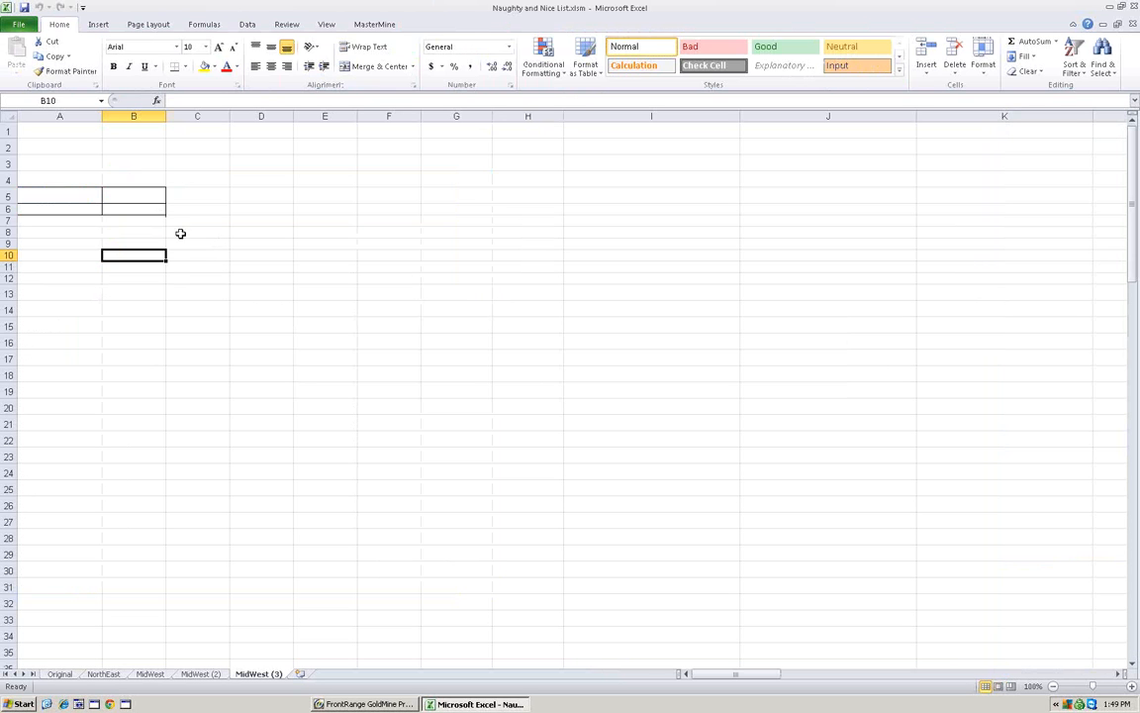
{"action": "left_click", "coordinate": [112, 207]}
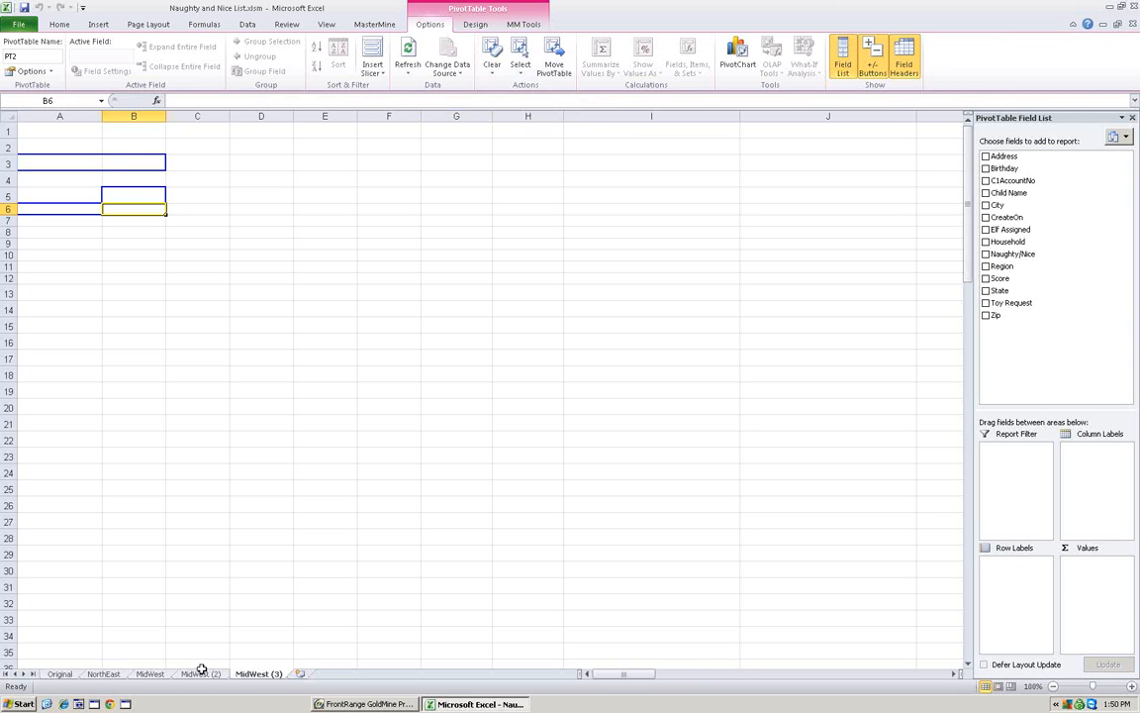
Permanently delete the MidWest (3) worksheet and clone MidWest (2) again with MasterMine
{"action": "right_click", "coordinate": [258, 675]}
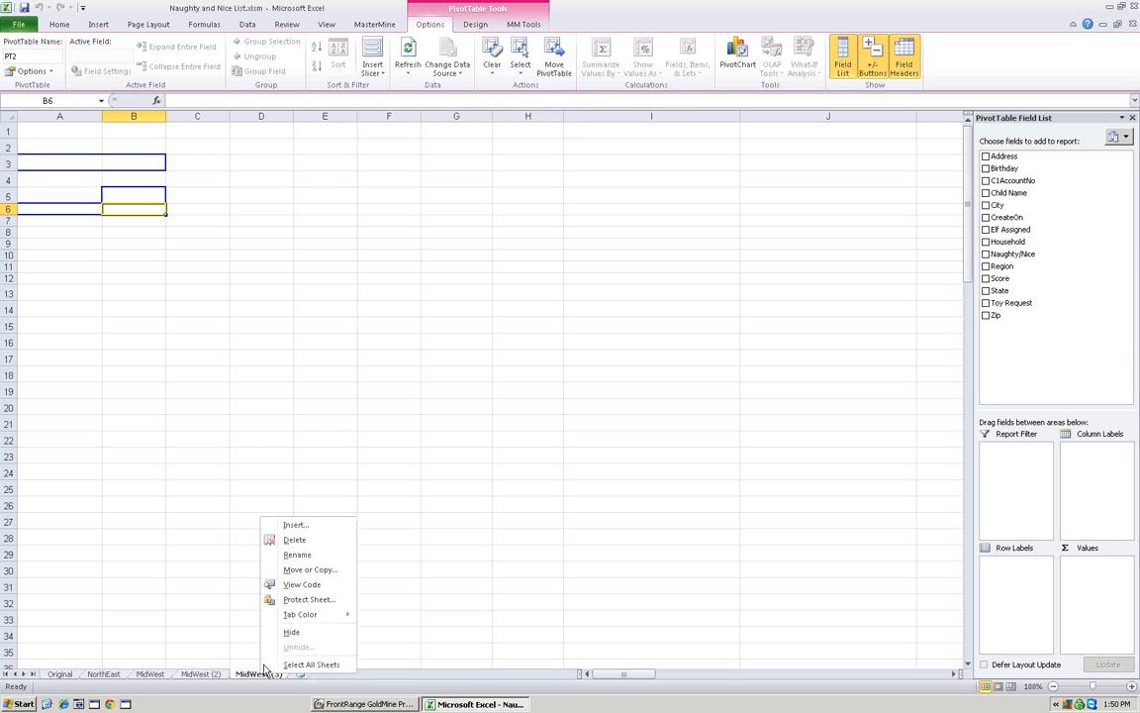
{"action": "left_click", "coordinate": [300, 541]}
{"action": "left_click", "coordinate": [539, 384]}
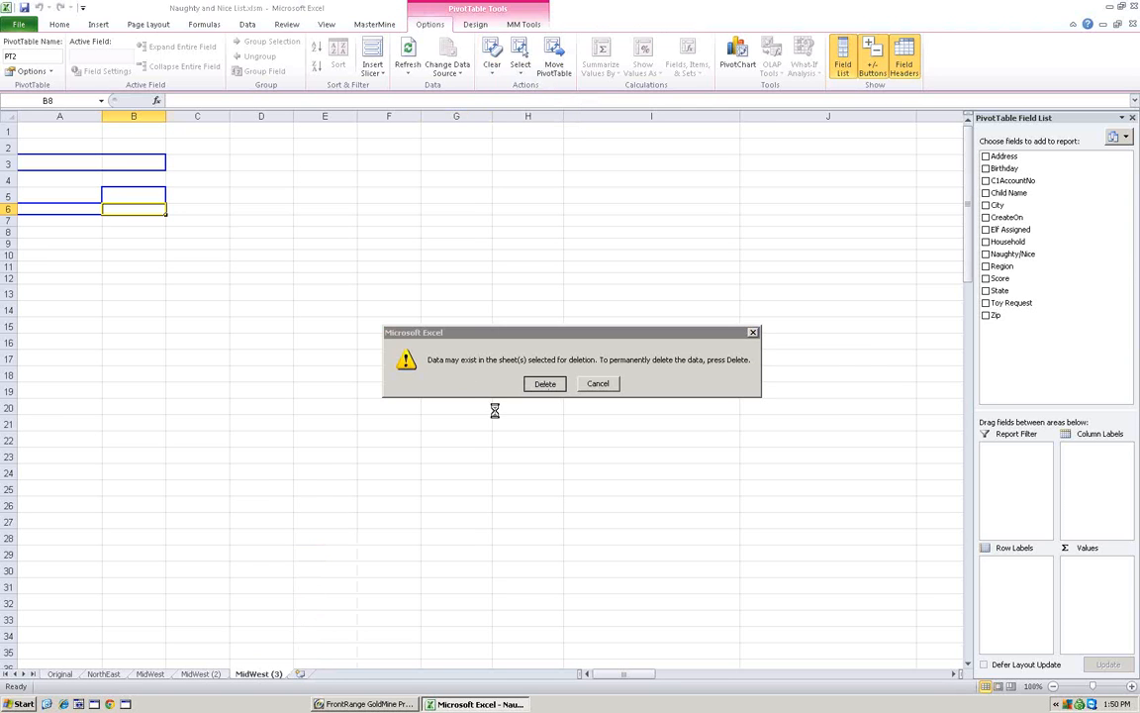
{"action": "left_click", "coordinate": [374, 24]}
{"action": "left_click", "coordinate": [65, 58]}
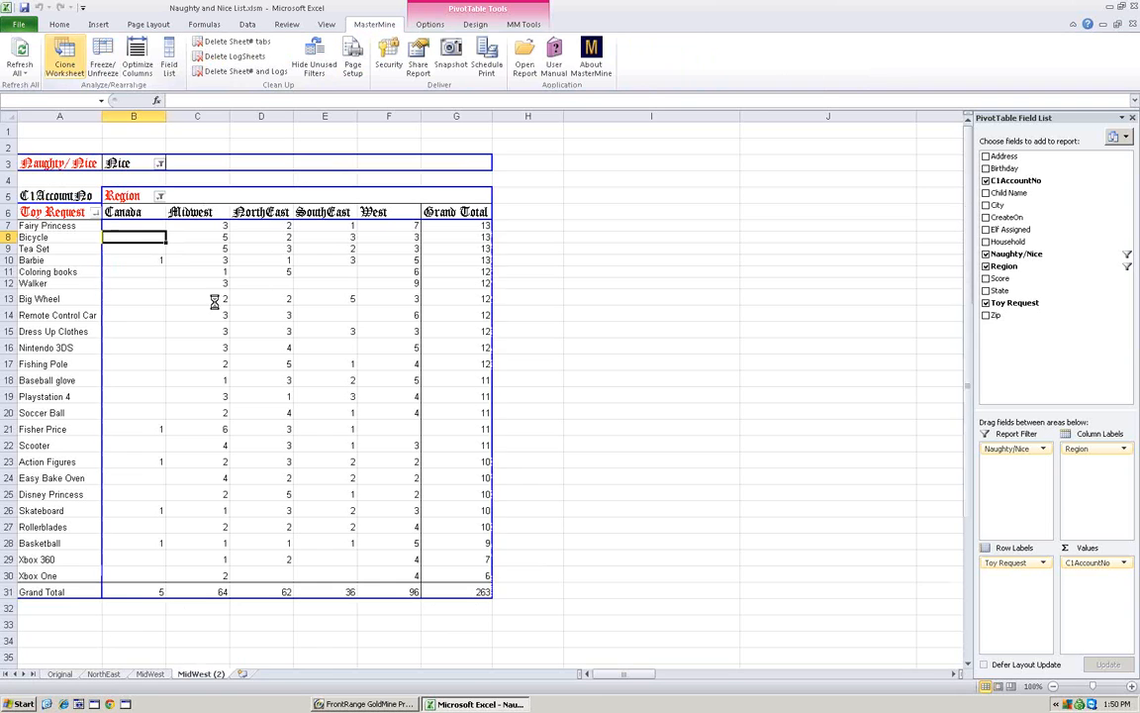
Clear all filters from the pivot table on the cloned MidWest (3) worksheet
{"action": "left_click", "coordinate": [431, 24]}
{"action": "left_click", "coordinate": [492, 57]}
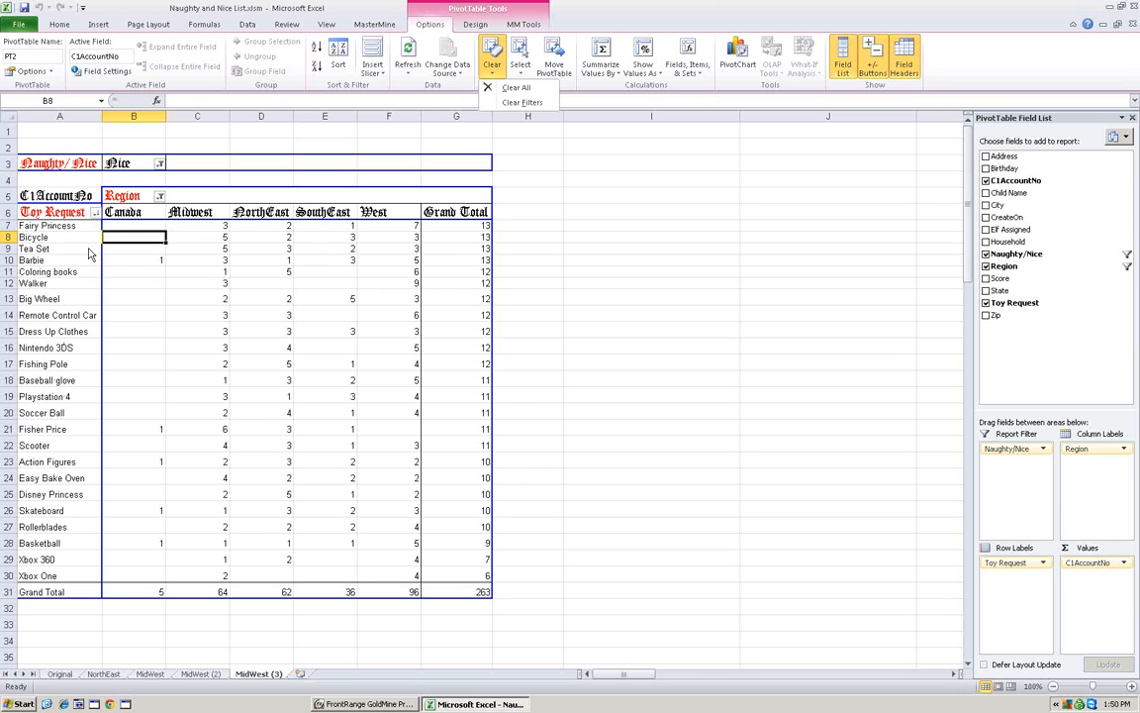
{"action": "left_click", "coordinate": [524, 103]}
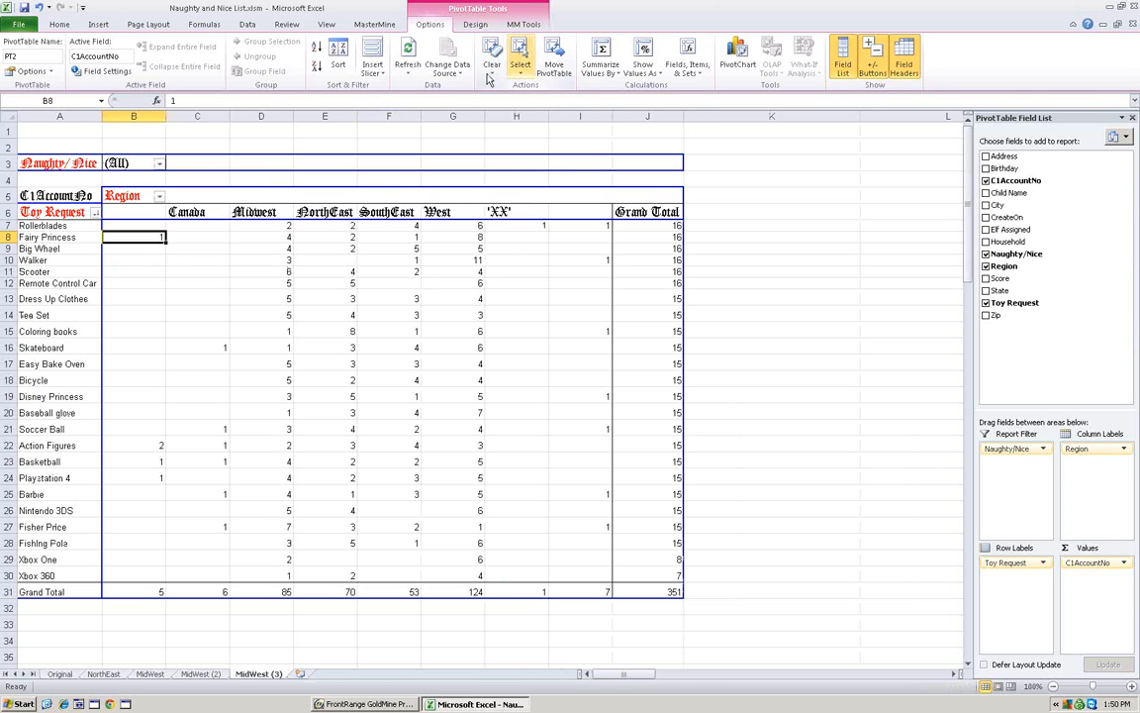
Move the pivot table from MidWest (3) to cell A33 of the existing NorthEast worksheet
{"action": "left_click", "coordinate": [492, 68]}
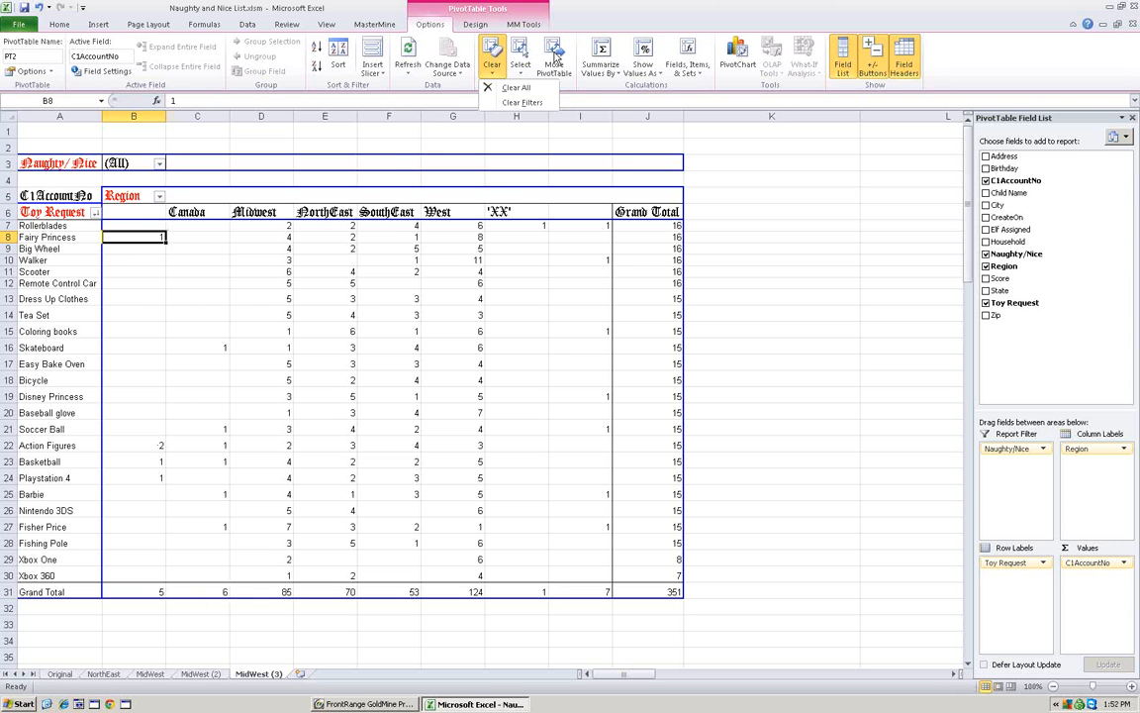
{"action": "left_click", "coordinate": [555, 60]}
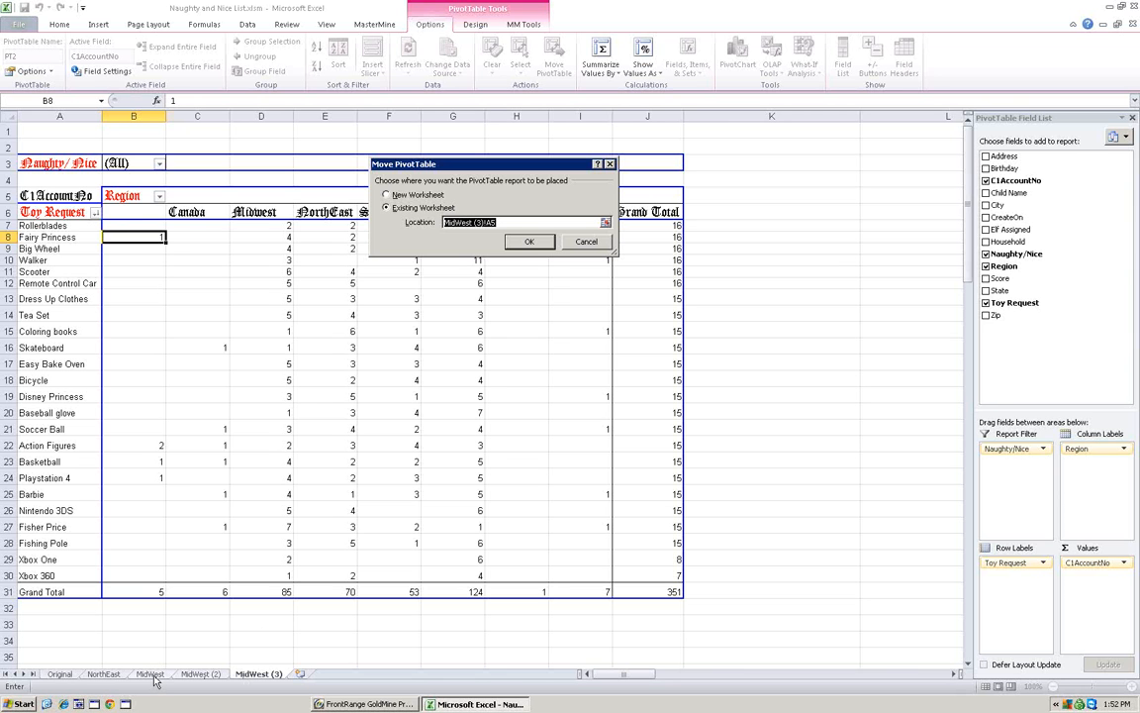
{"action": "left_click", "coordinate": [103, 674]}
{"action": "left_click", "coordinate": [49, 526]}
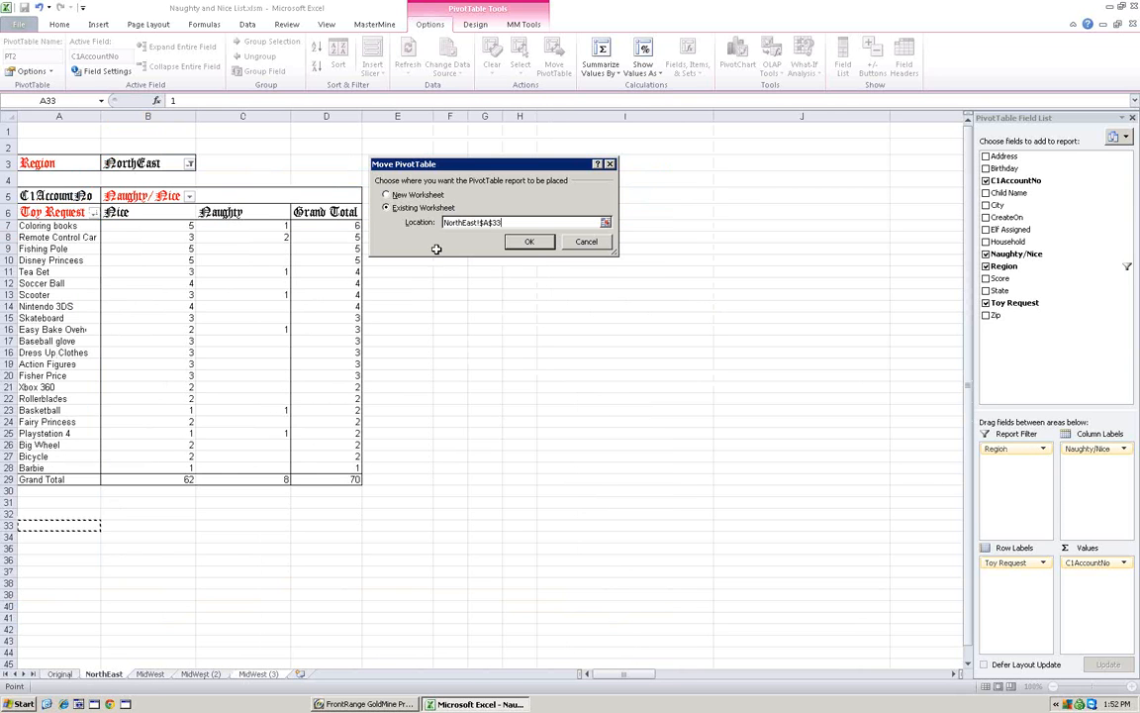
{"action": "left_click", "coordinate": [527, 242]}
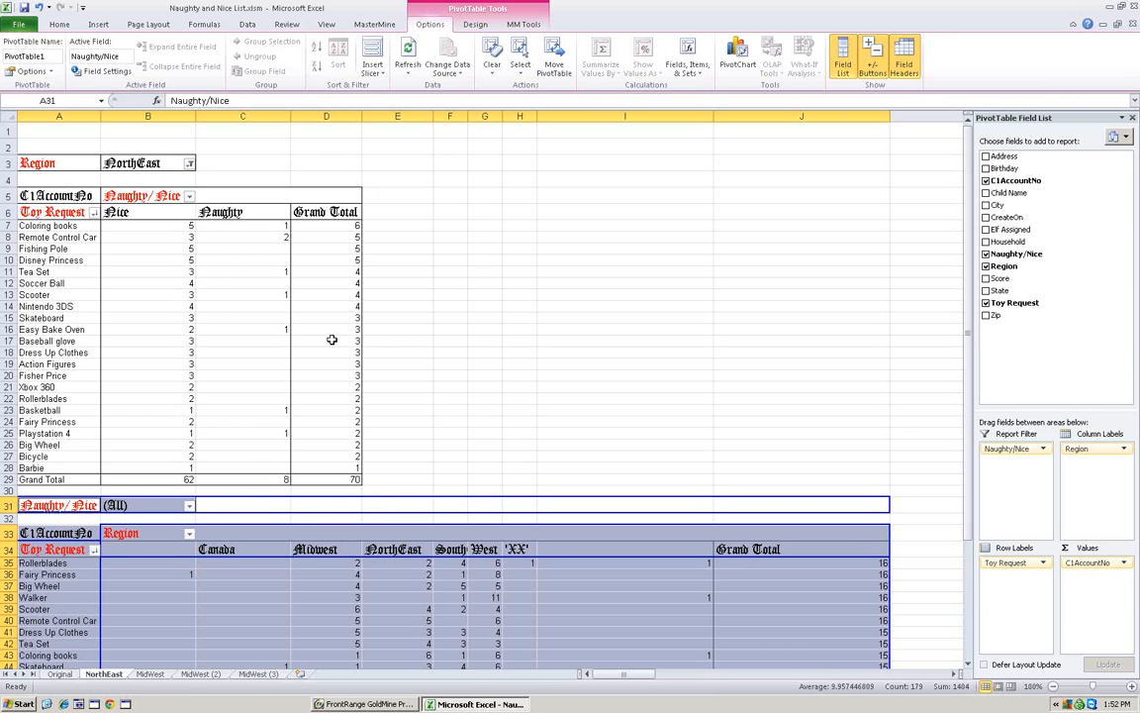
Examine the moved pivot table beneath the original one on NorthEast, and check the MidWest (3) worksheet it came from
{"action": "scroll", "coordinate": [332, 341], "scroll_direction": "down", "scroll_amount": 2}
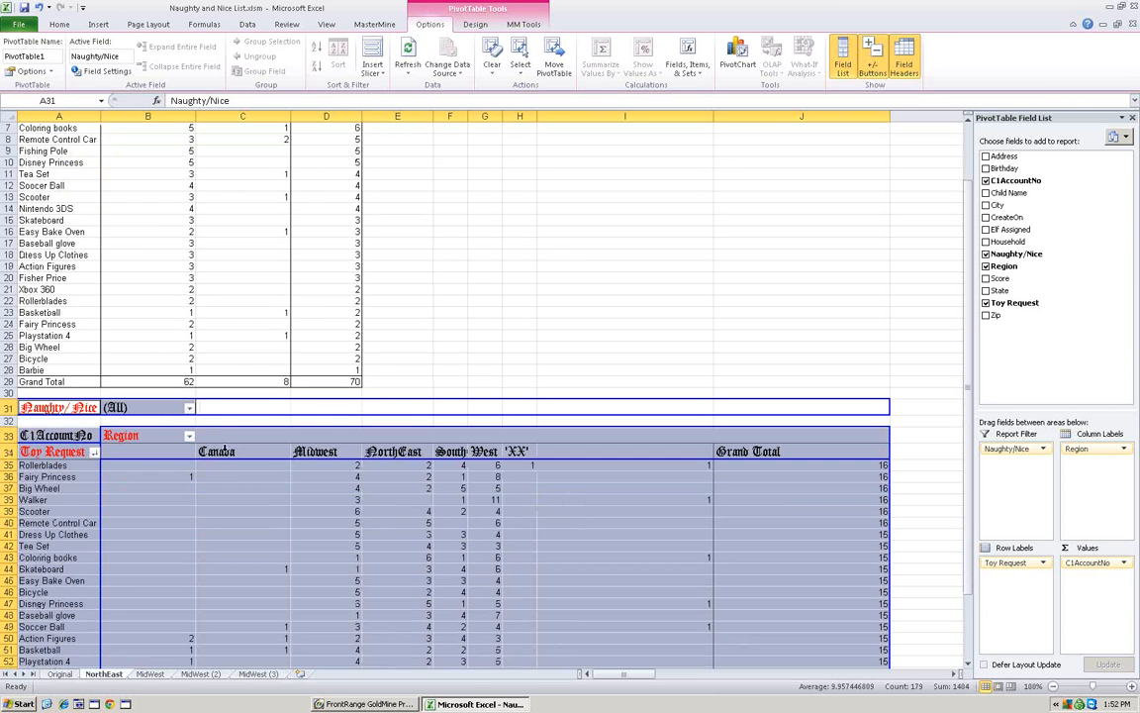
{"action": "left_click", "coordinate": [163, 525]}
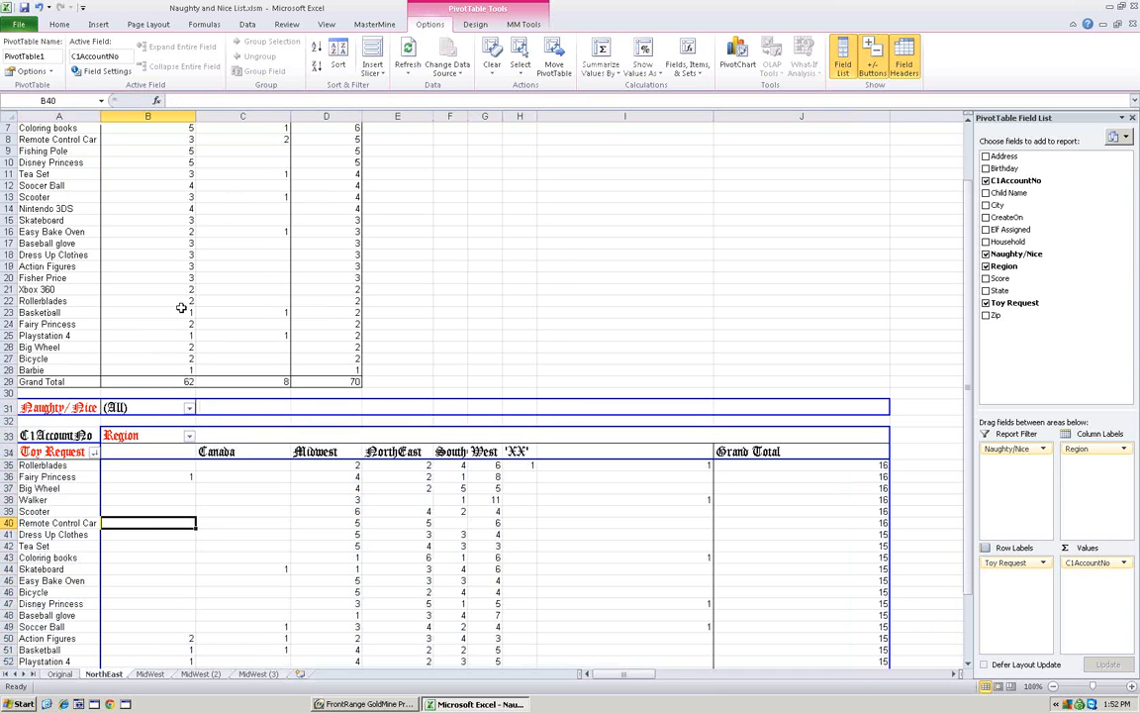
{"action": "left_click", "coordinate": [181, 511]}
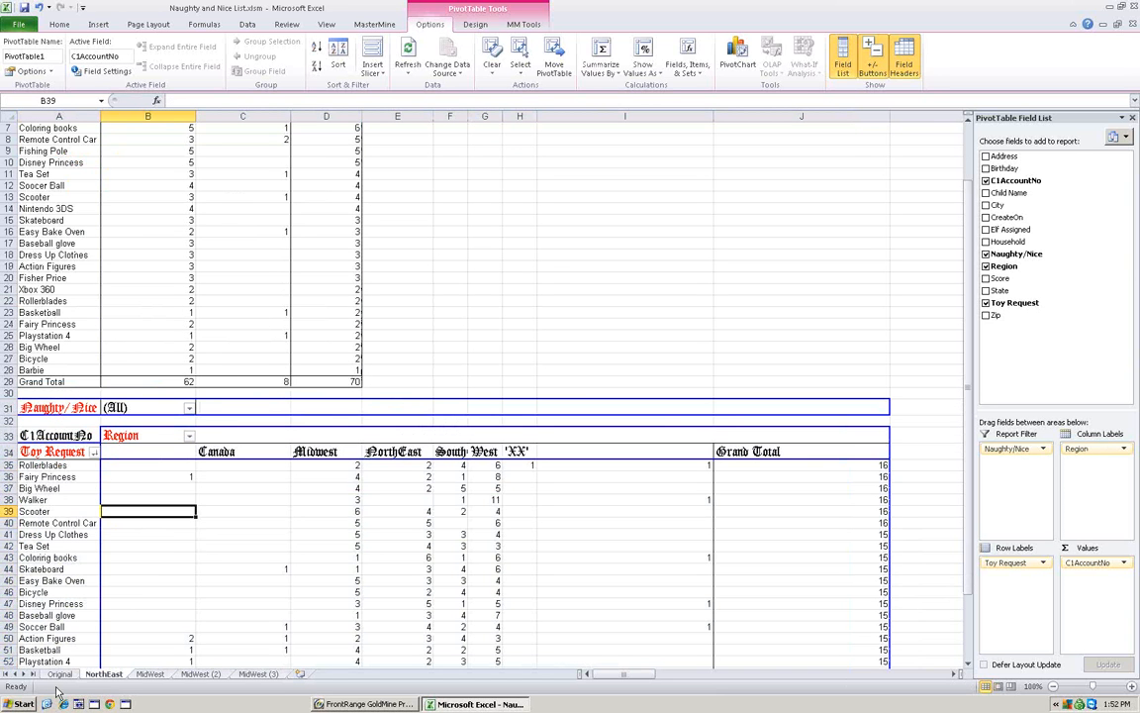
{"action": "left_click", "coordinate": [259, 674]}
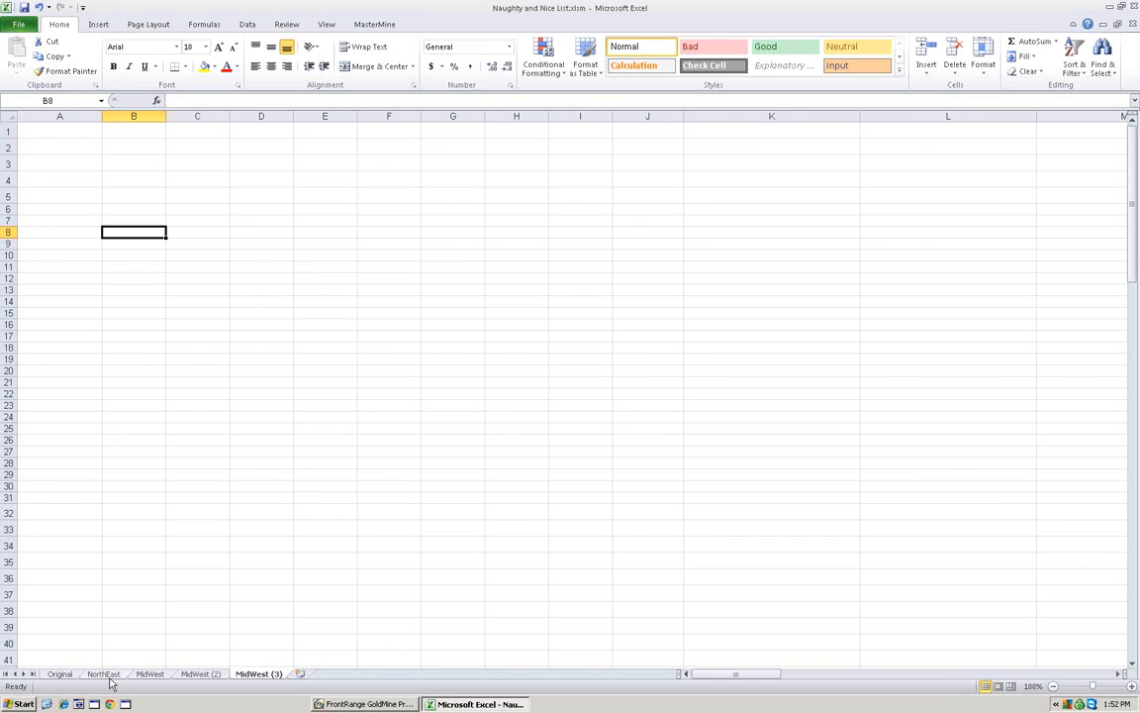
{"action": "left_click", "coordinate": [104, 674]}
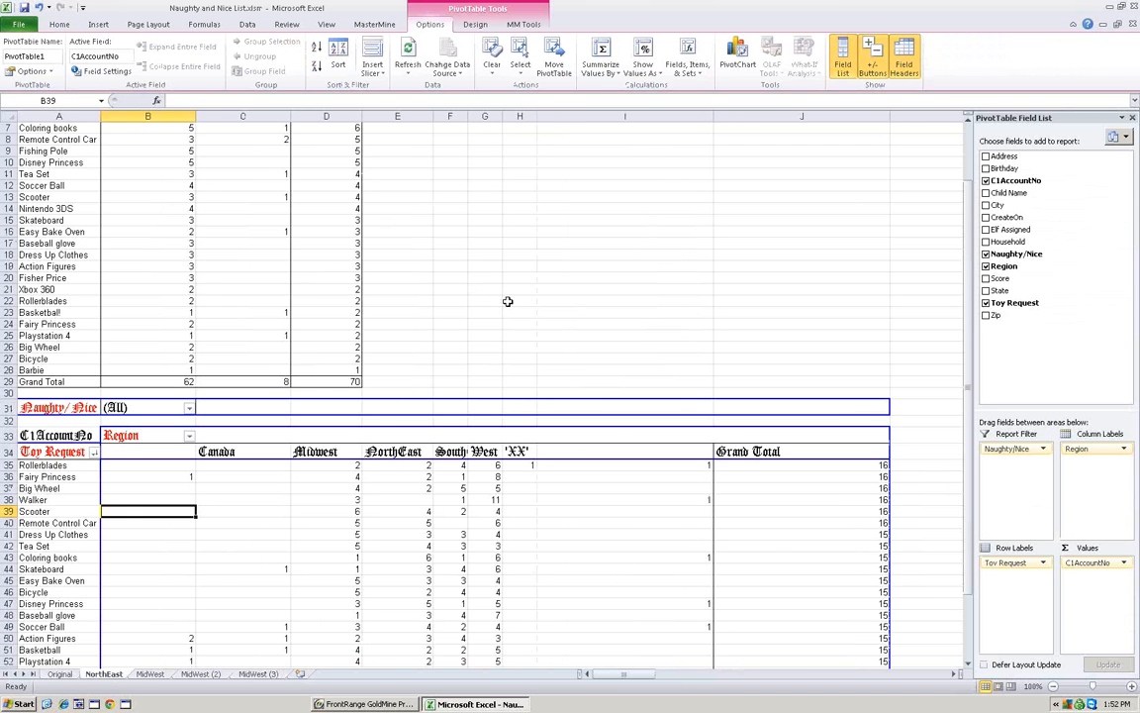
{"action": "scroll", "coordinate": [446, 331], "scroll_direction": "up", "scroll_amount": 2}
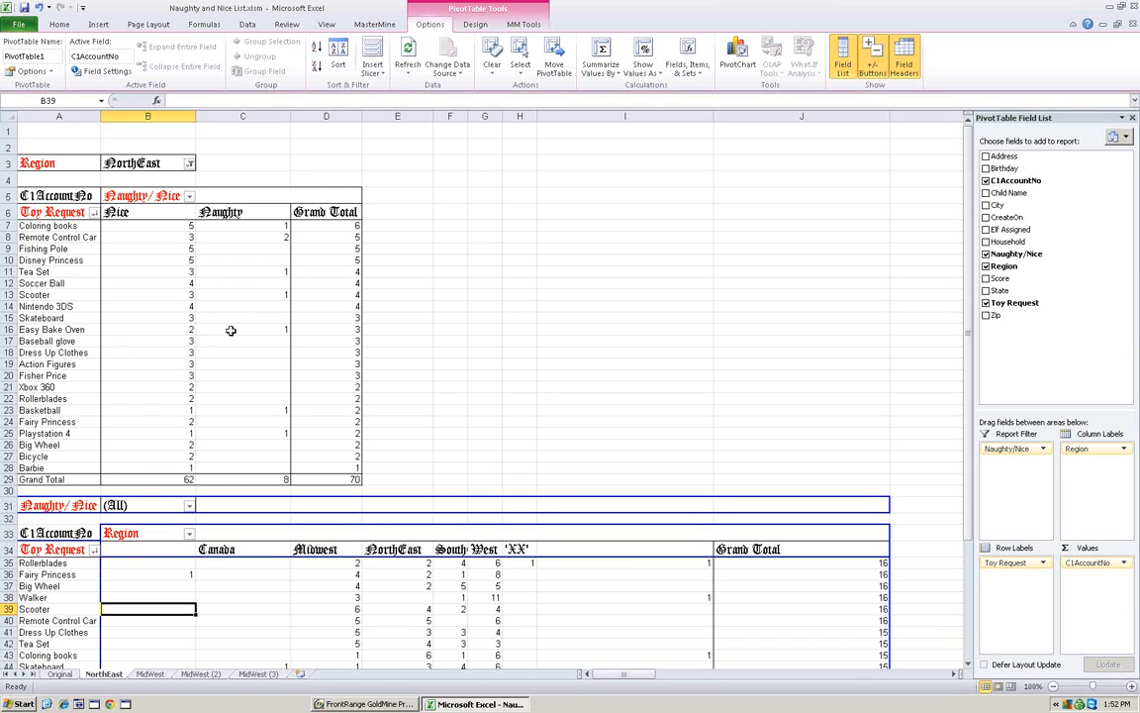
{"action": "mouse_move", "coordinate": [231, 330]}
{"action": "mouse_move", "coordinate": [360, 477]}
{"action": "mouse_move", "coordinate": [345, 575]}
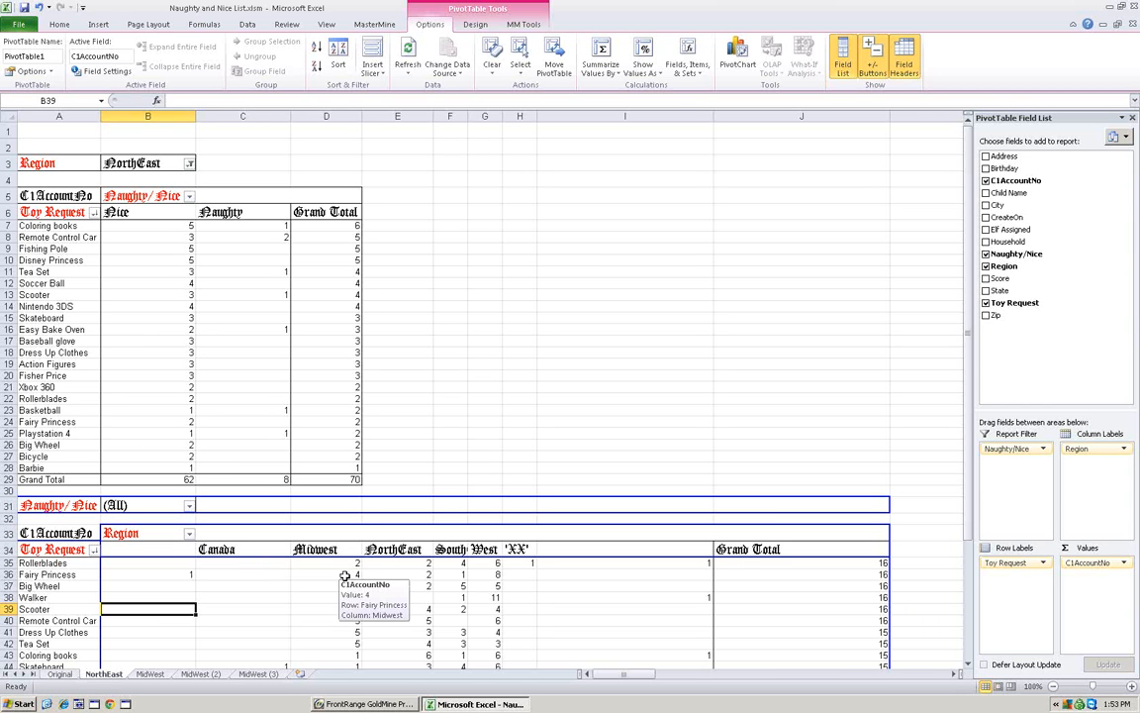
{"action": "left_click", "coordinate": [344, 575]}
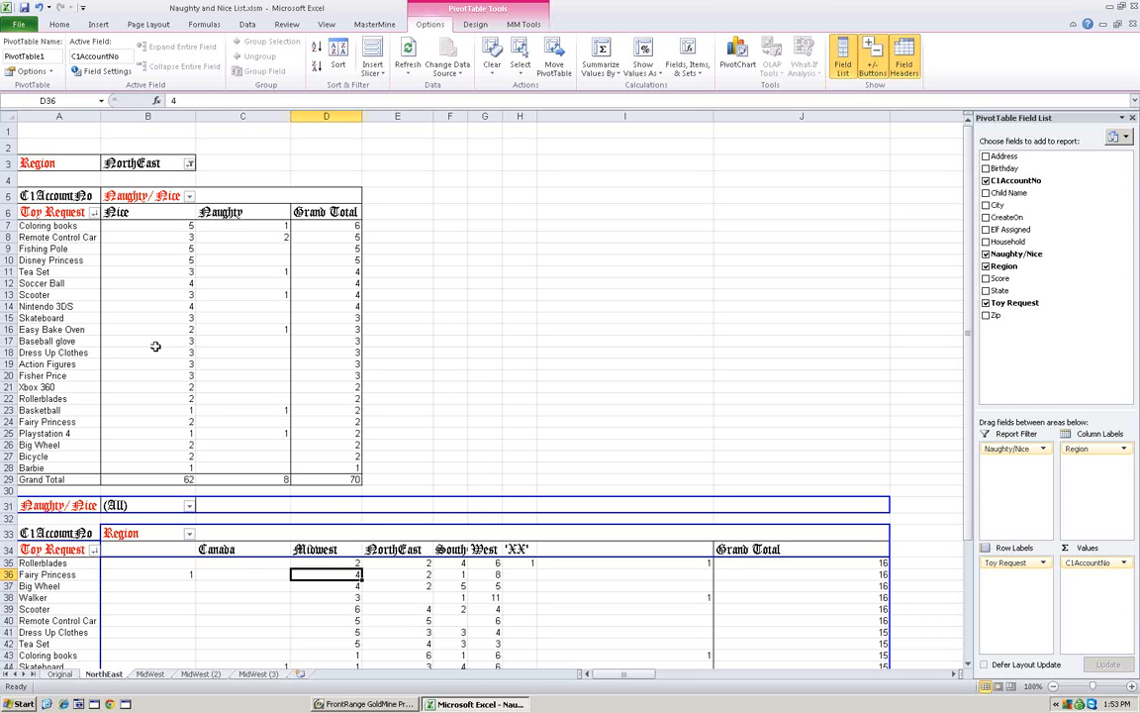
{"action": "scroll", "coordinate": [338, 567], "scroll_direction": "down", "scroll_amount": 5}
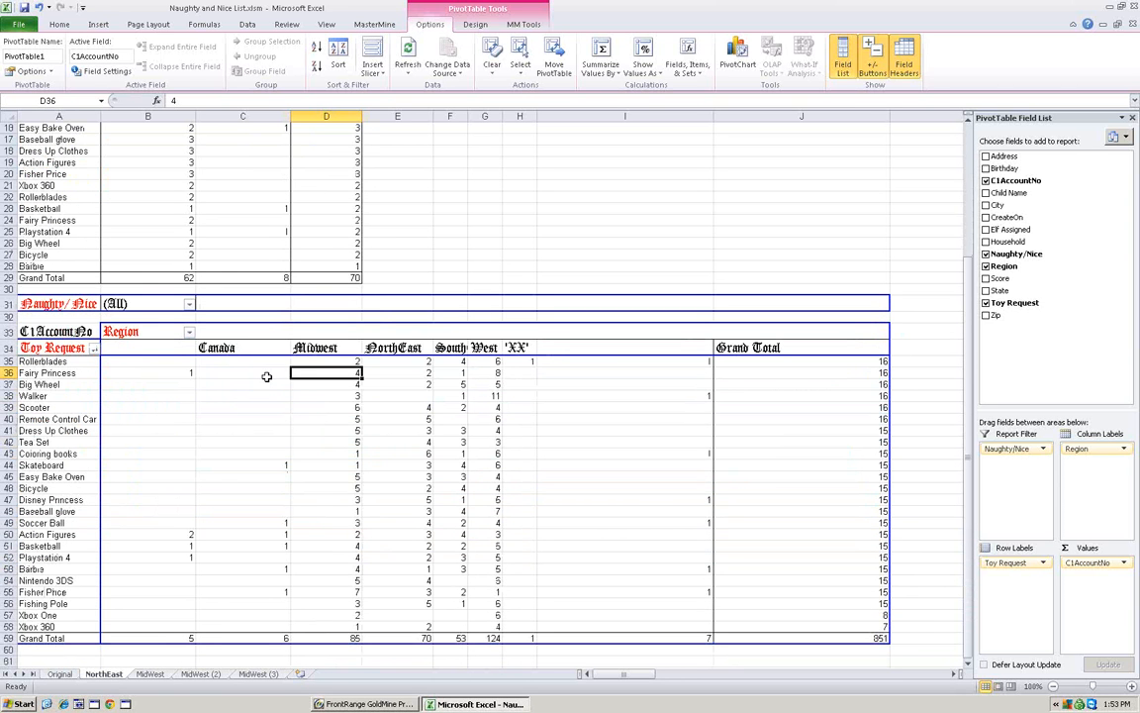
Look at the MidWest worksheet, switch to MidWest (2) and select the Toy Request heading of its pivot table
{"action": "left_click", "coordinate": [154, 676]}
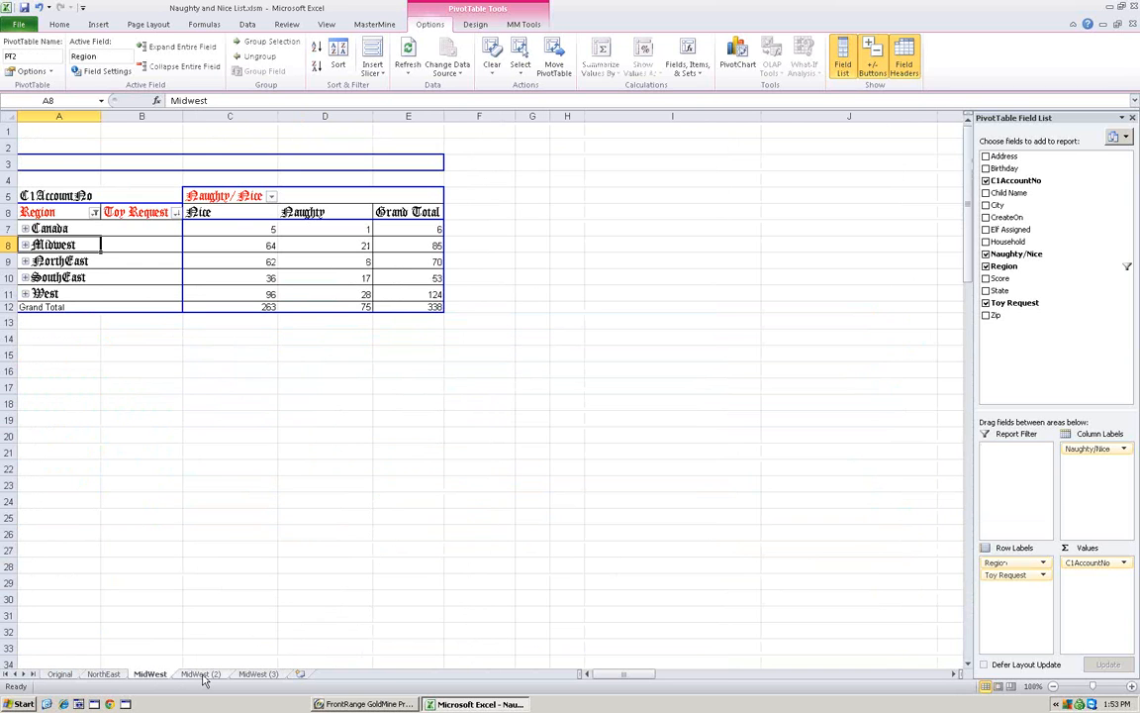
{"action": "left_click", "coordinate": [198, 675]}
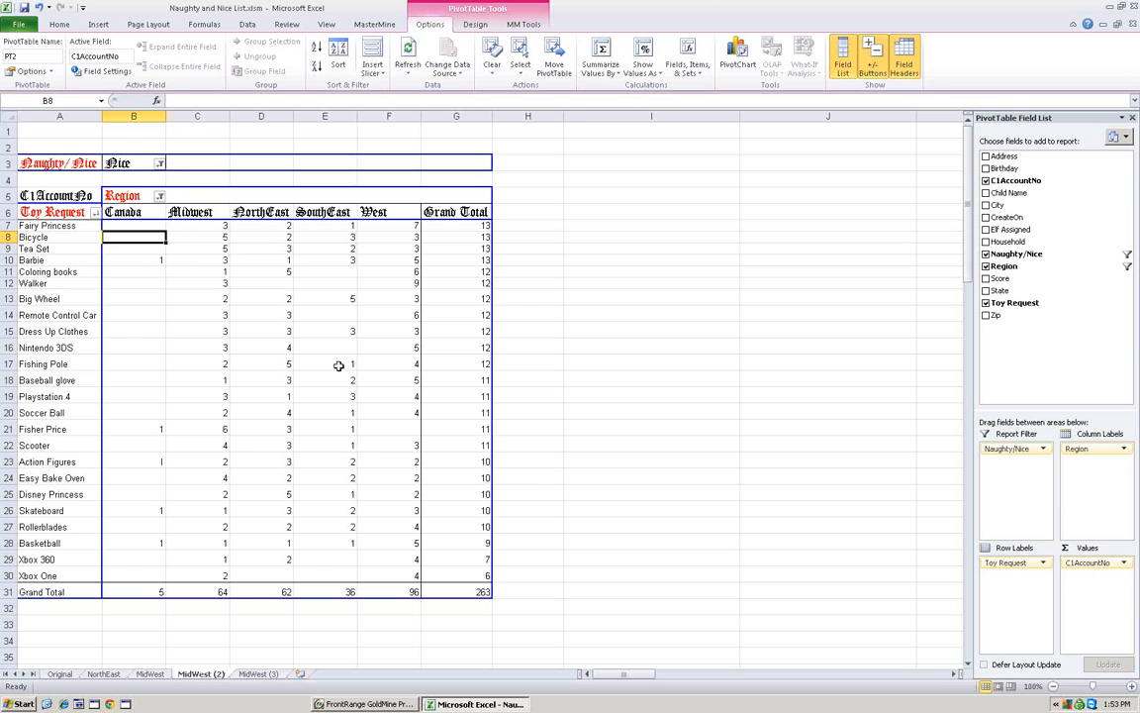
{"action": "mouse_move", "coordinate": [339, 325]}
{"action": "left_click", "coordinate": [57, 211]}
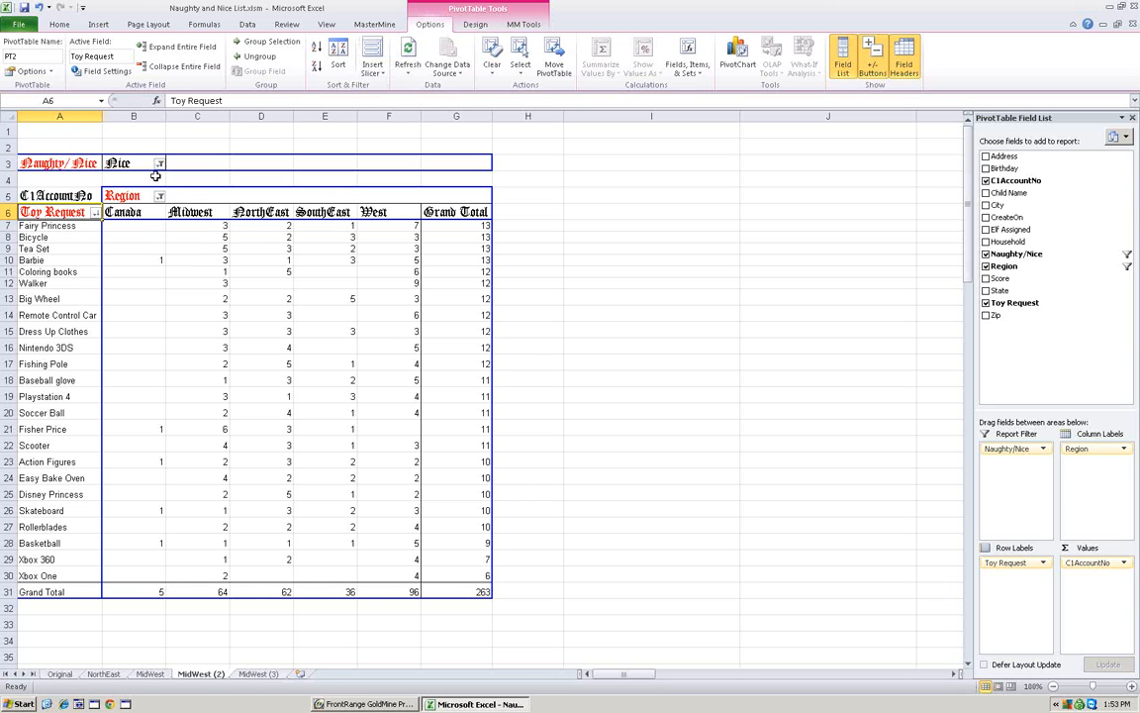
Turn the pivot table's grand totals off for rows and columns, and turn them back on for both
{"action": "left_click", "coordinate": [475, 25]}
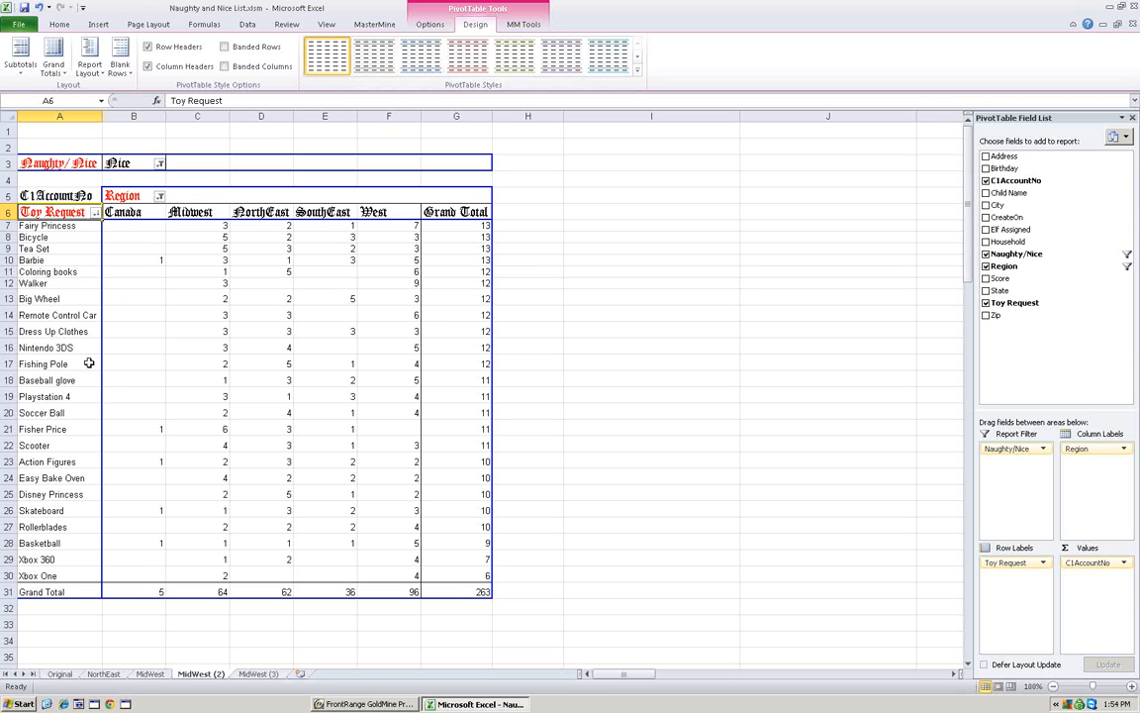
{"action": "left_click", "coordinate": [57, 72]}
{"action": "left_click", "coordinate": [77, 93]}
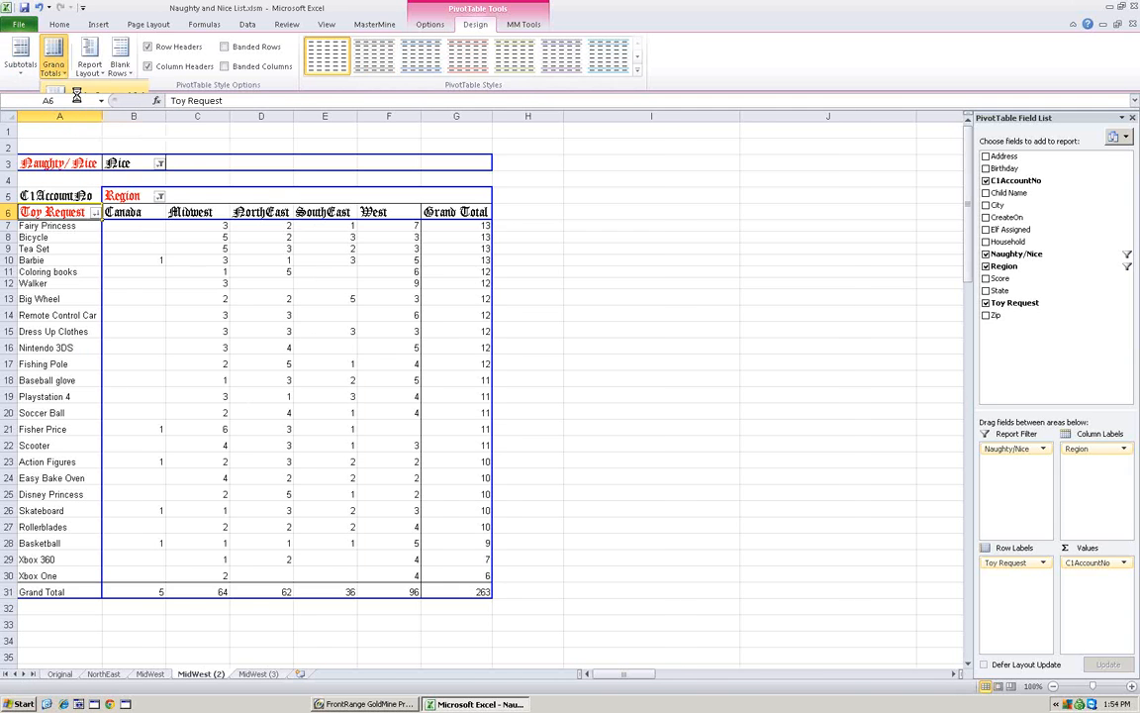
{"action": "left_click", "coordinate": [56, 72]}
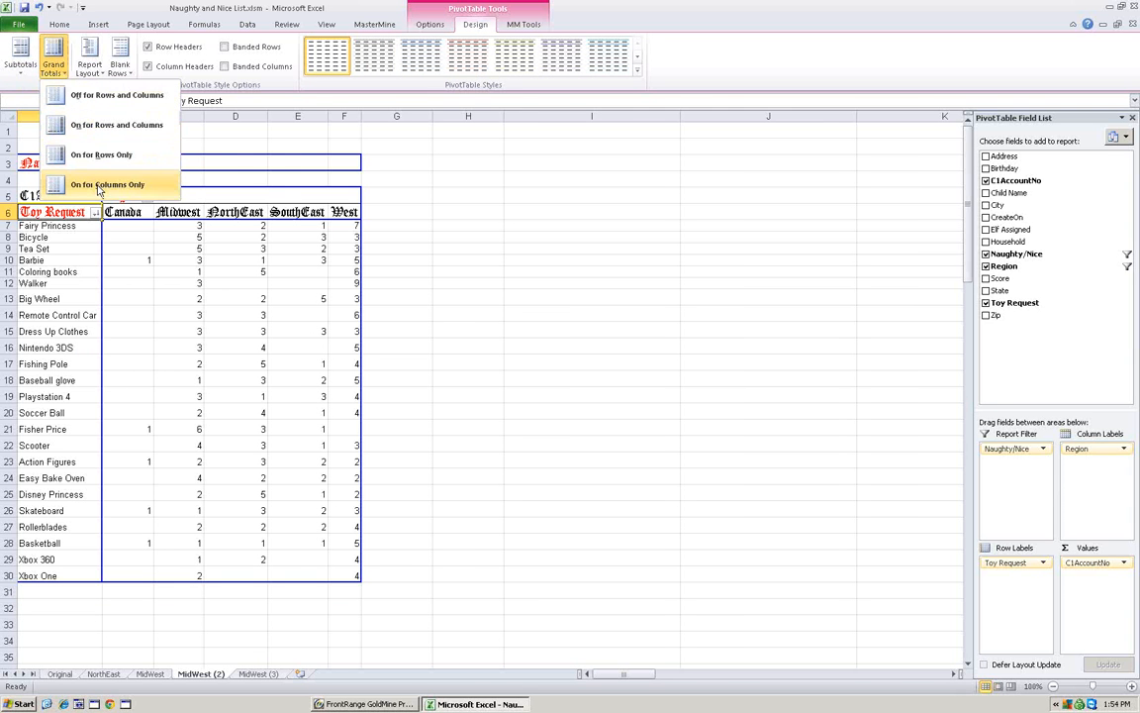
{"action": "left_click", "coordinate": [89, 122]}
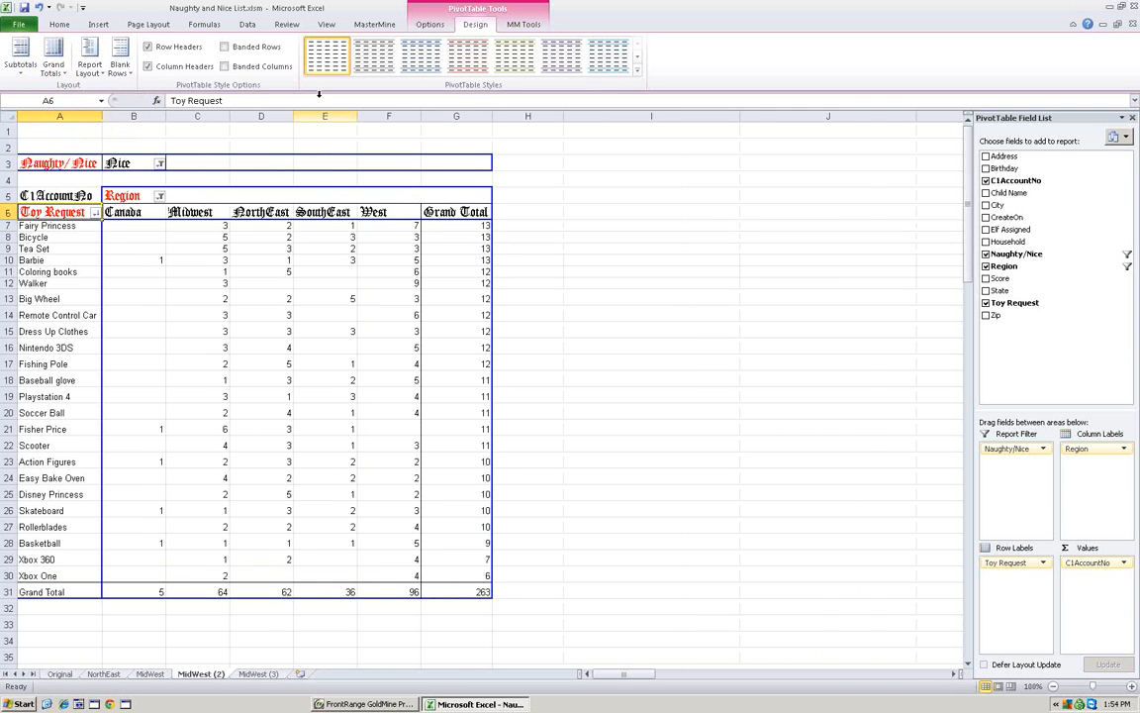
Try a blue medium and a dark red PivotTable style on the MidWest (2) report, and clear the applied style
{"action": "left_click", "coordinate": [639, 75]}
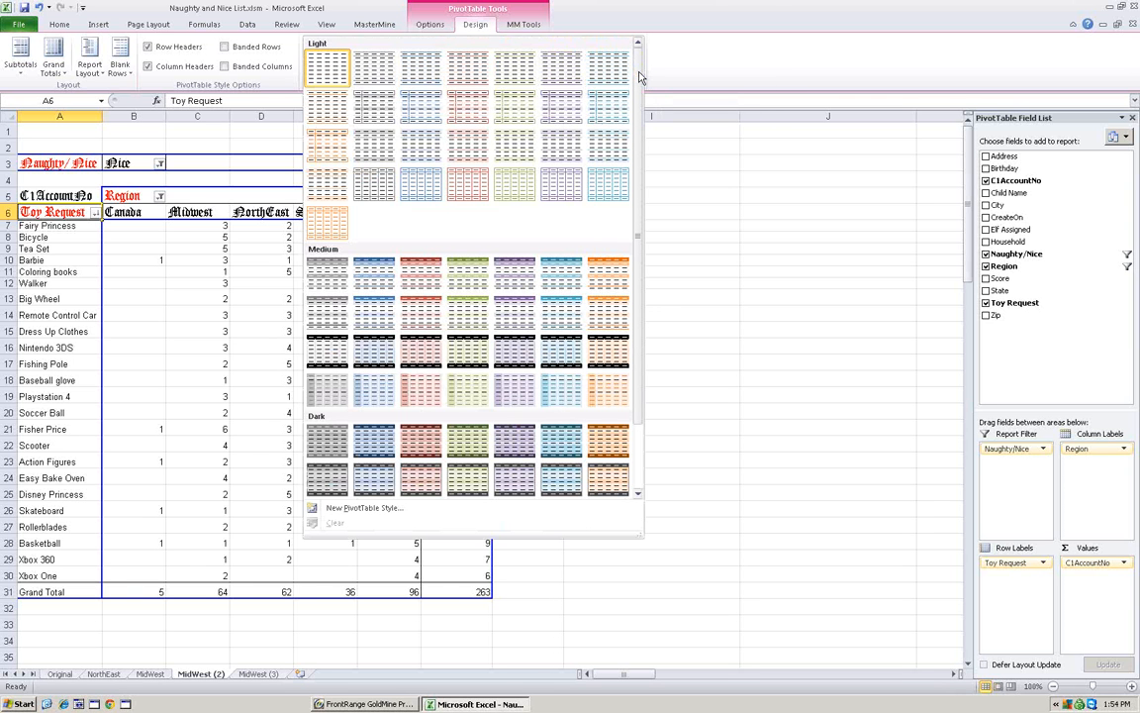
{"action": "left_click", "coordinate": [372, 272]}
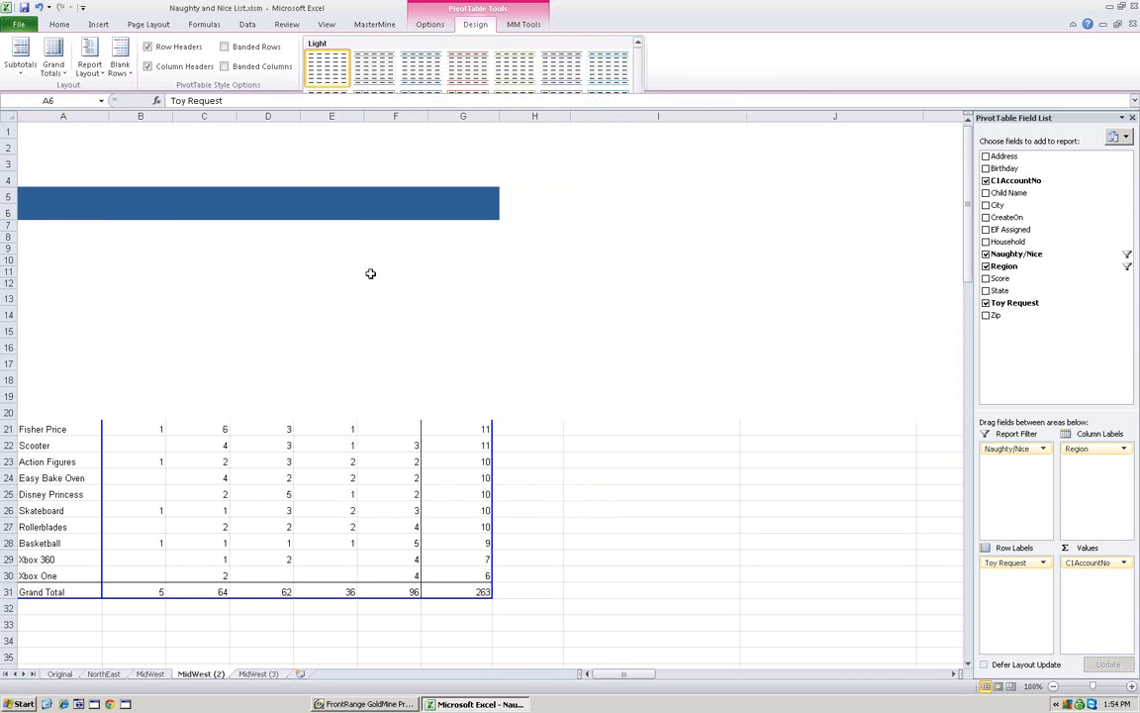
{"action": "left_click", "coordinate": [639, 76]}
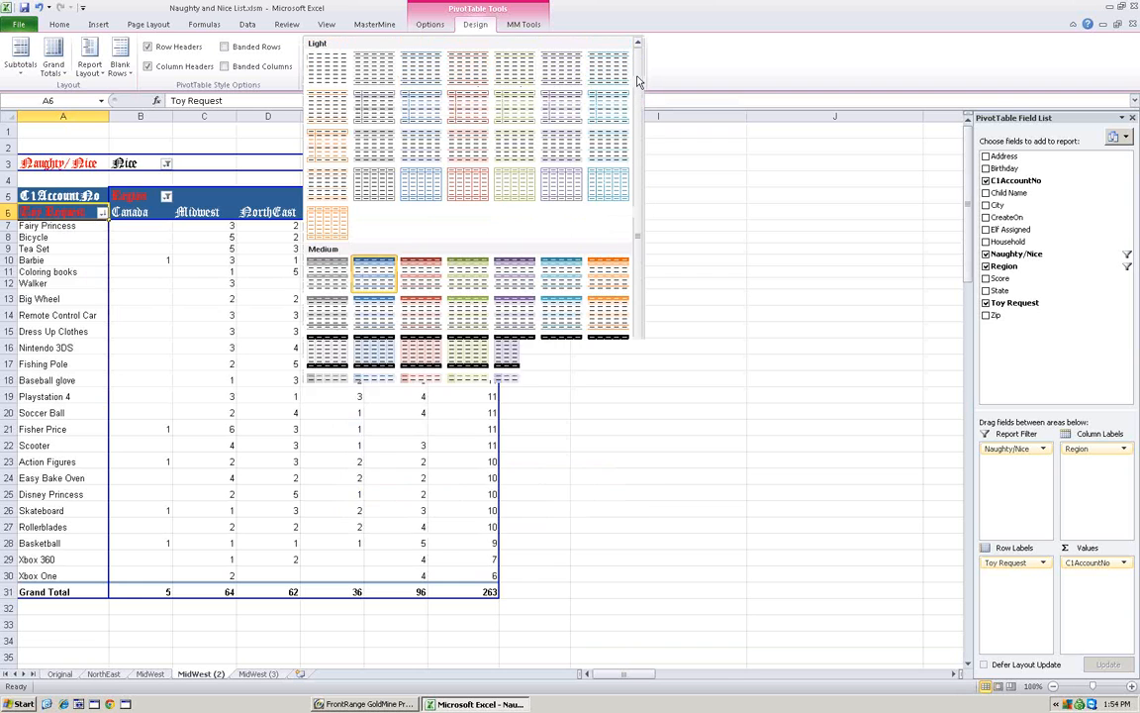
{"action": "left_click", "coordinate": [426, 441]}
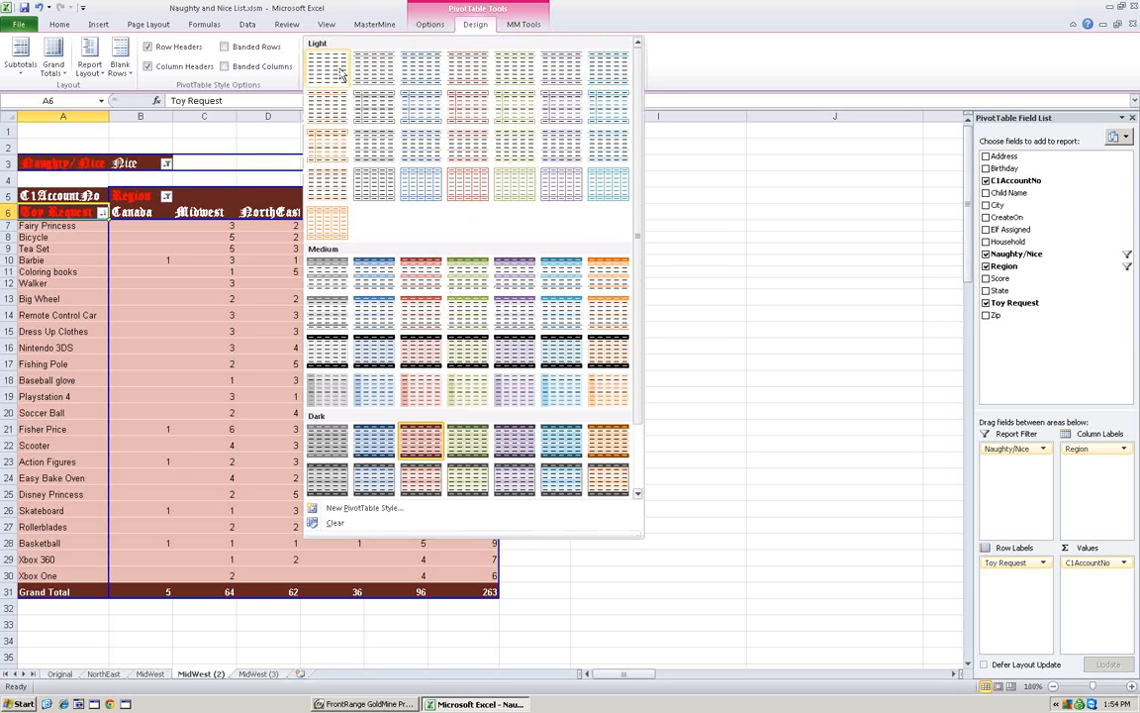
{"action": "left_click", "coordinate": [336, 524]}
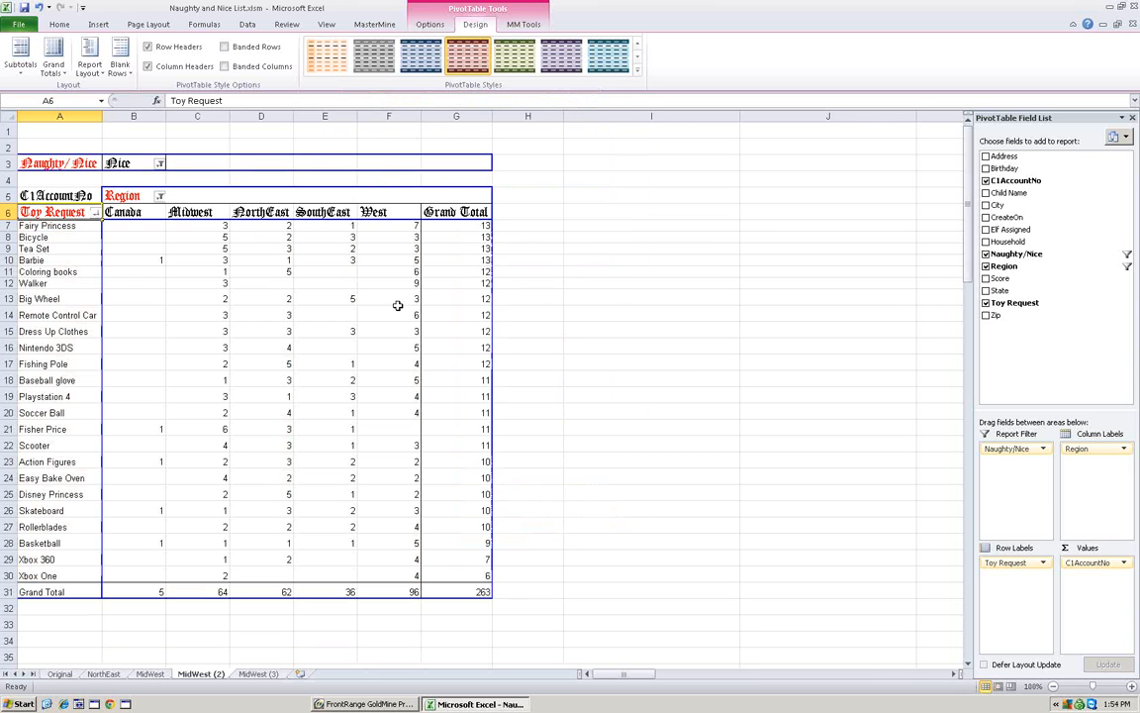
Apply the medium blue PivotTable style with black header rows, and add the Elf Assigned and Child Name fields to the row labels
{"action": "left_click", "coordinate": [639, 73]}
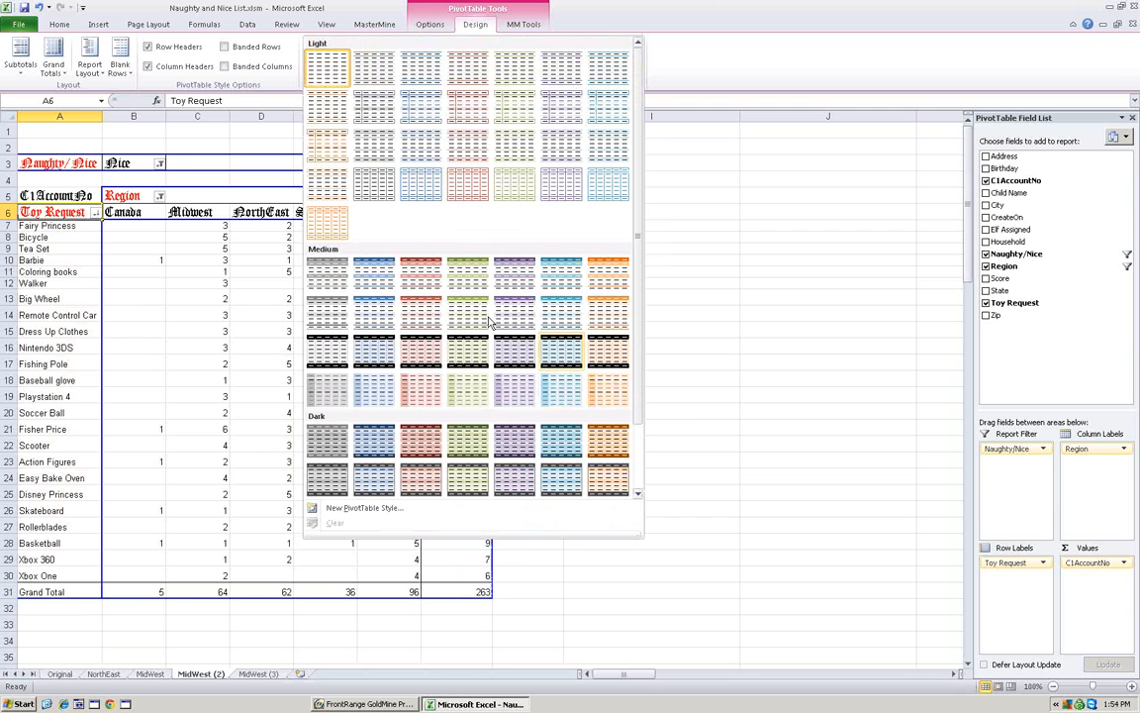
{"action": "left_click", "coordinate": [370, 355]}
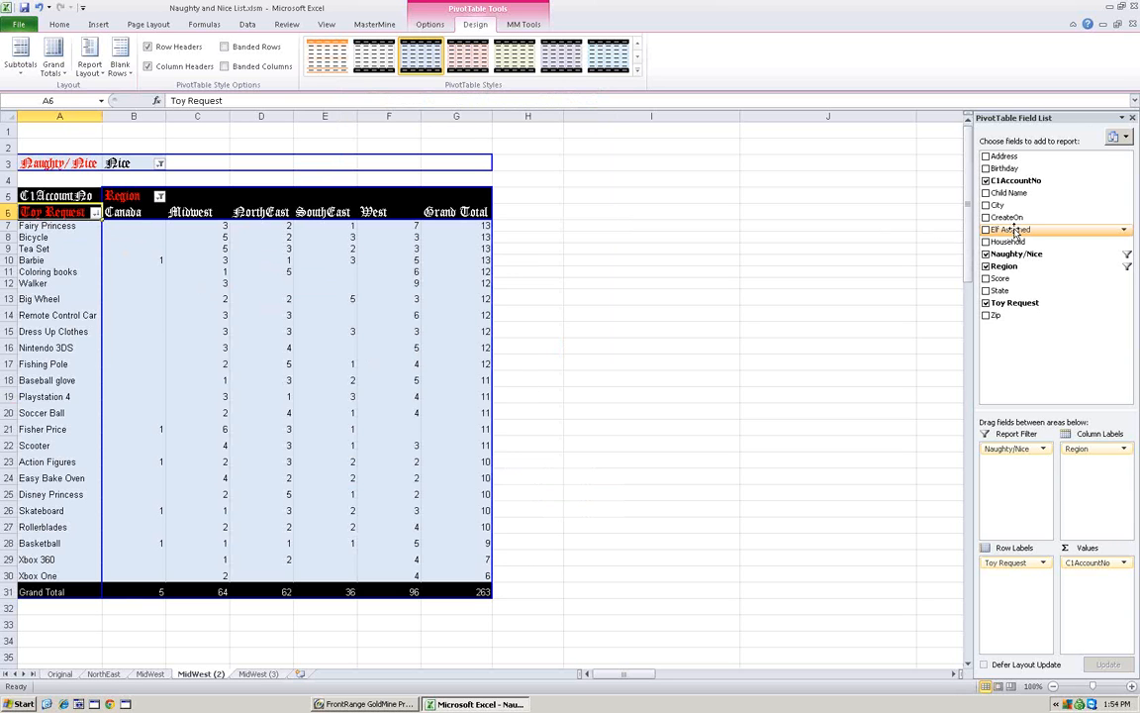
{"action": "left_click_drag", "start_coordinate": [1008, 229], "coordinate": [99, 269]}
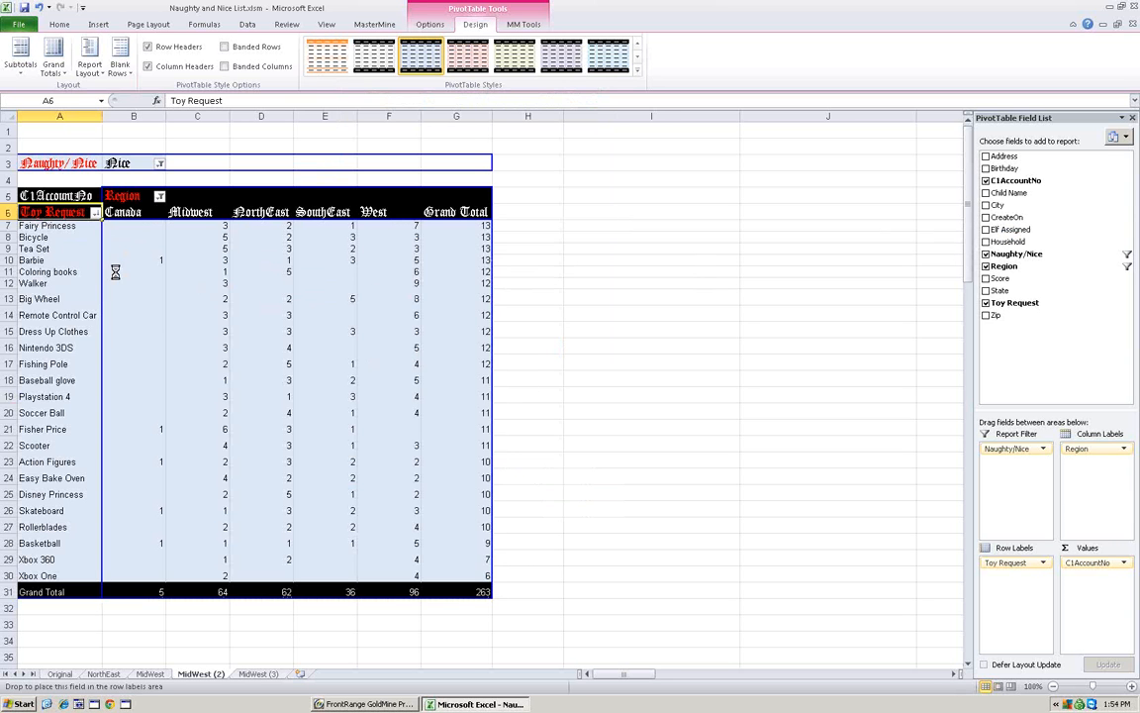
{"action": "left_click_drag", "start_coordinate": [1006, 194], "coordinate": [170, 283]}
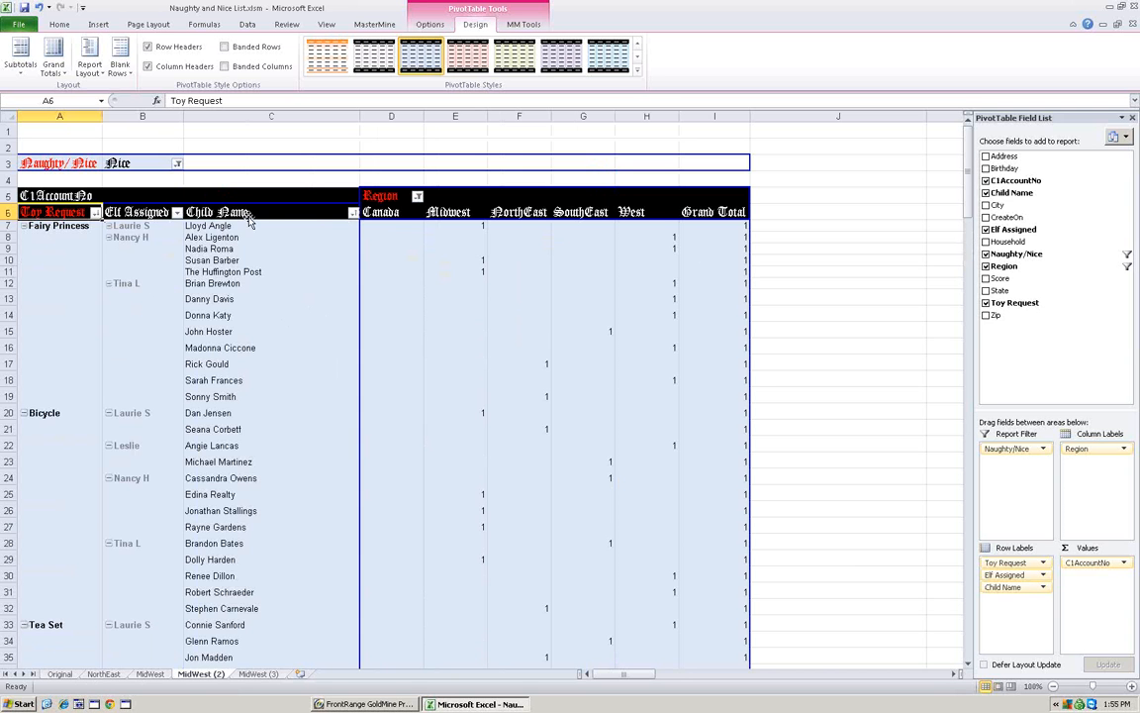
Collapse the second and third Elf Assigned items under Fairy Princess and check the counts by region
{"action": "left_click", "coordinate": [108, 237]}
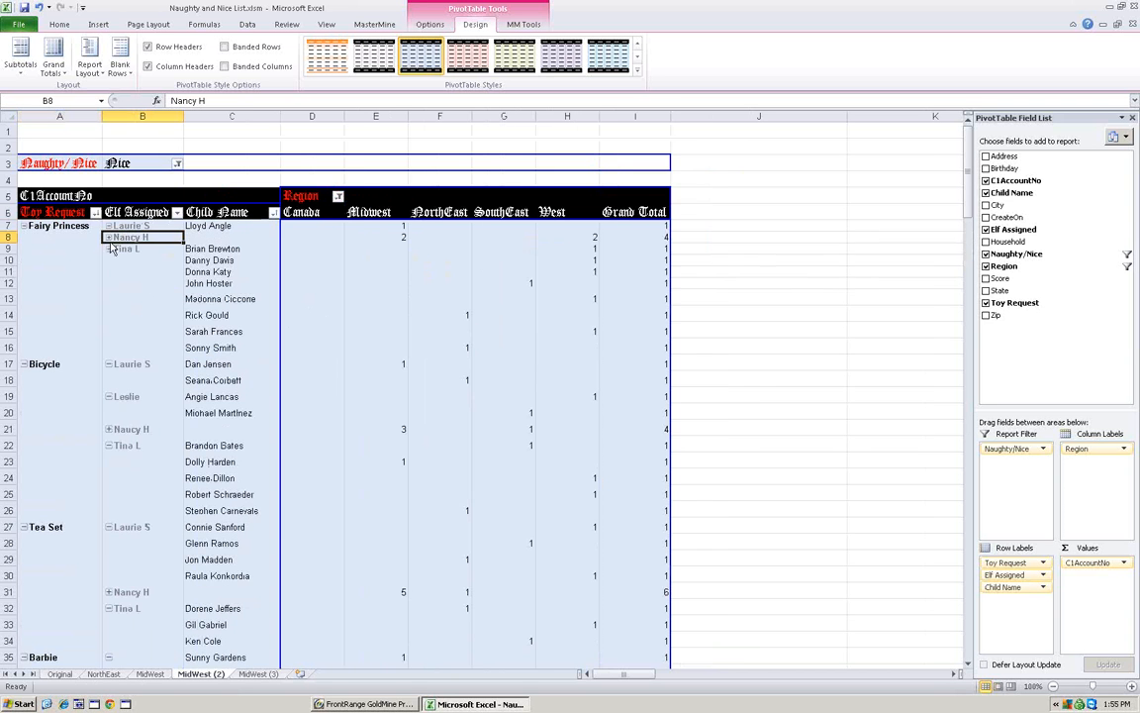
{"action": "left_click", "coordinate": [108, 248]}
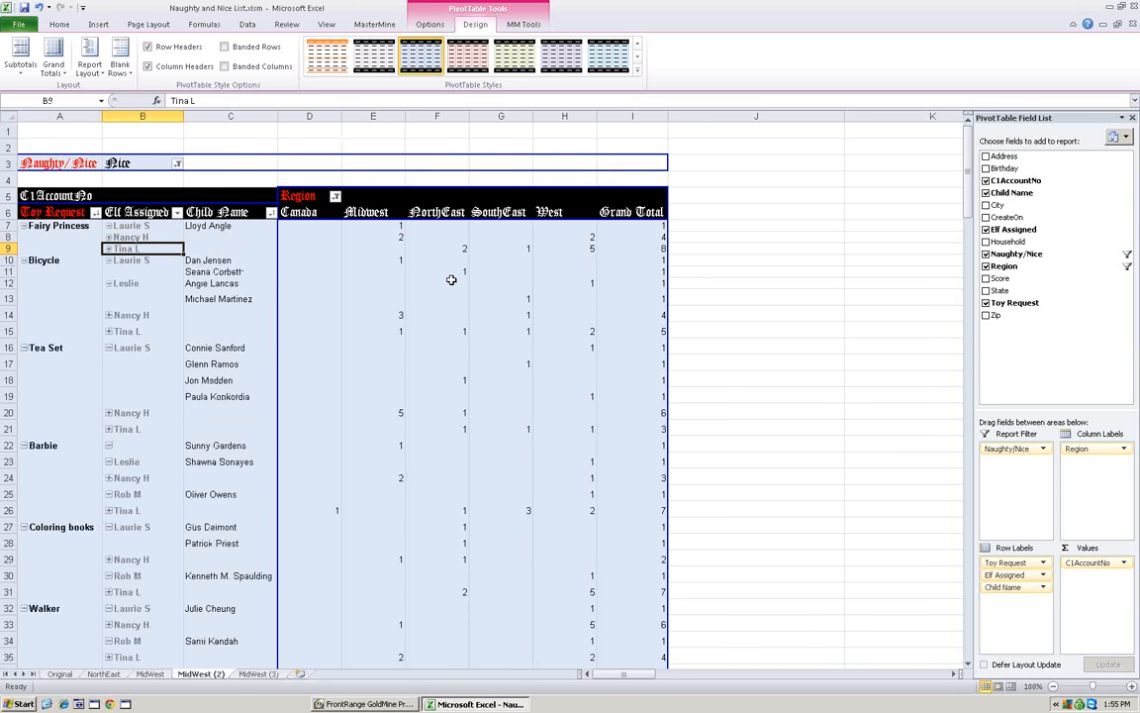
{"action": "mouse_move", "coordinate": [450, 280]}
{"action": "mouse_move", "coordinate": [432, 419]}
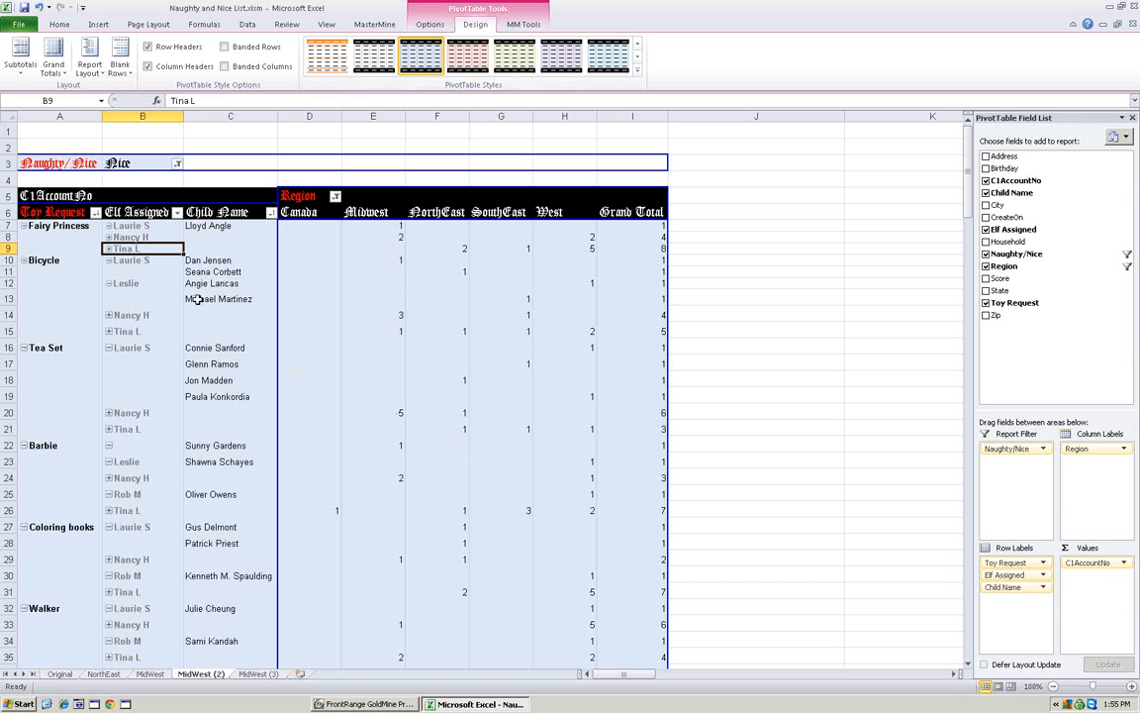
Set the pivot table's options to show 0 for error values and 0 for empty cells
{"action": "right_click", "coordinate": [149, 251]}
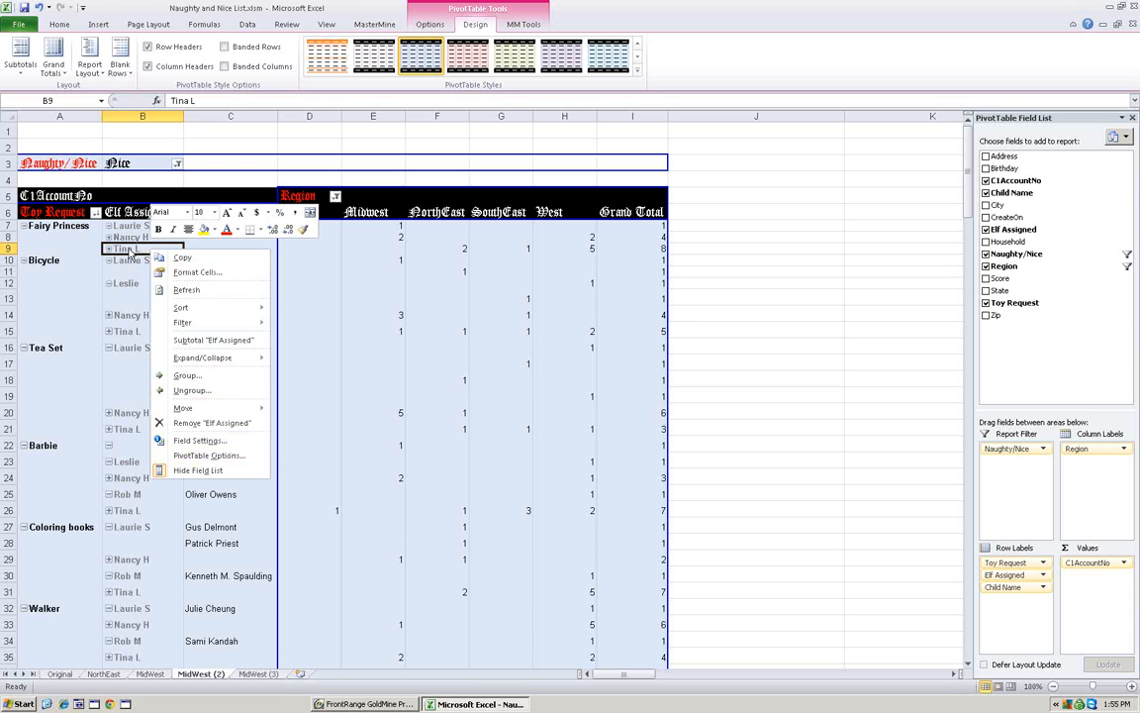
{"action": "left_click", "coordinate": [211, 458]}
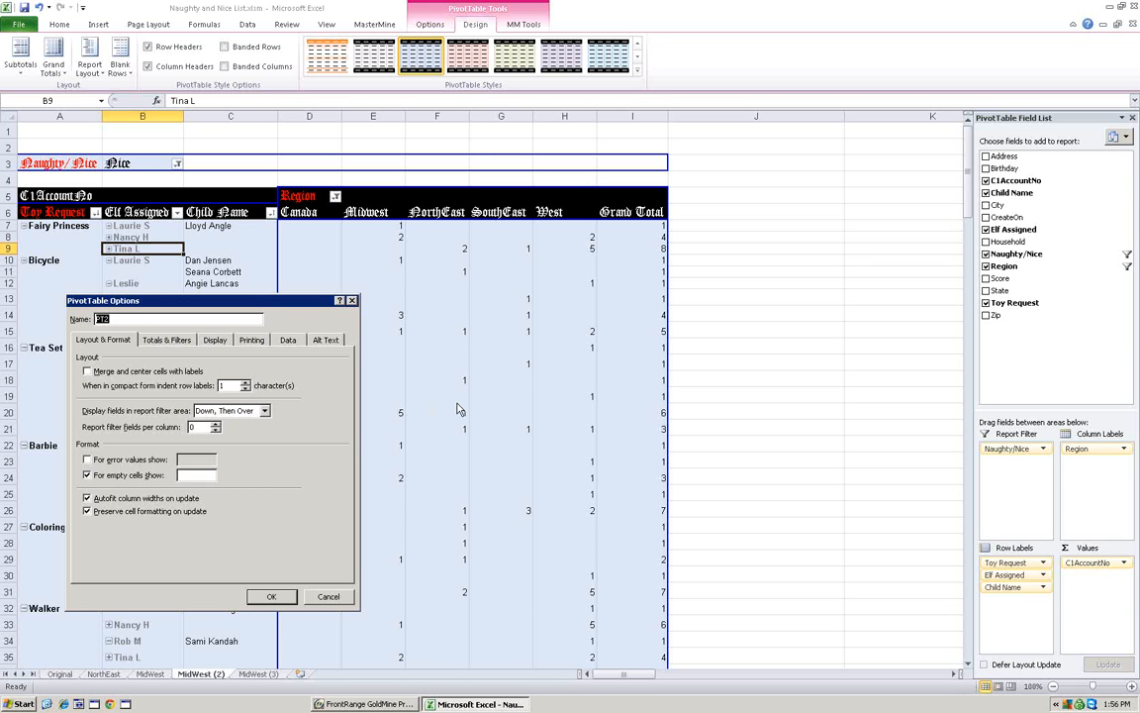
{"action": "left_click", "coordinate": [87, 459]}
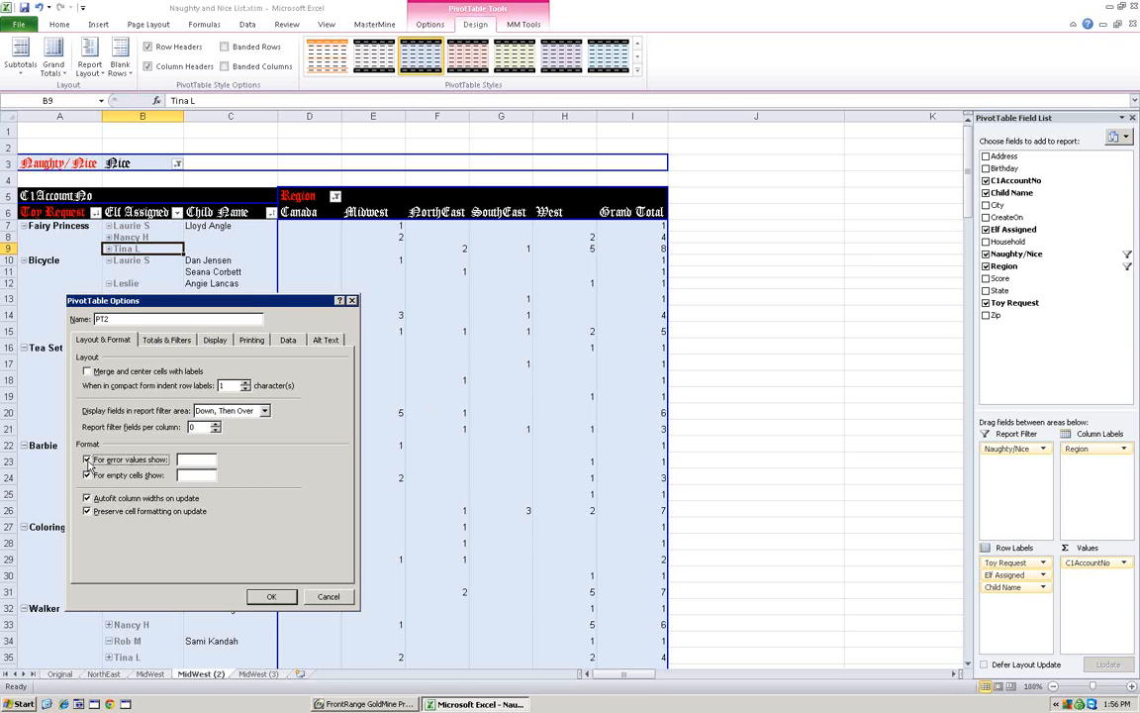
{"action": "left_click", "coordinate": [181, 460]}
{"action": "left_click", "coordinate": [270, 596]}
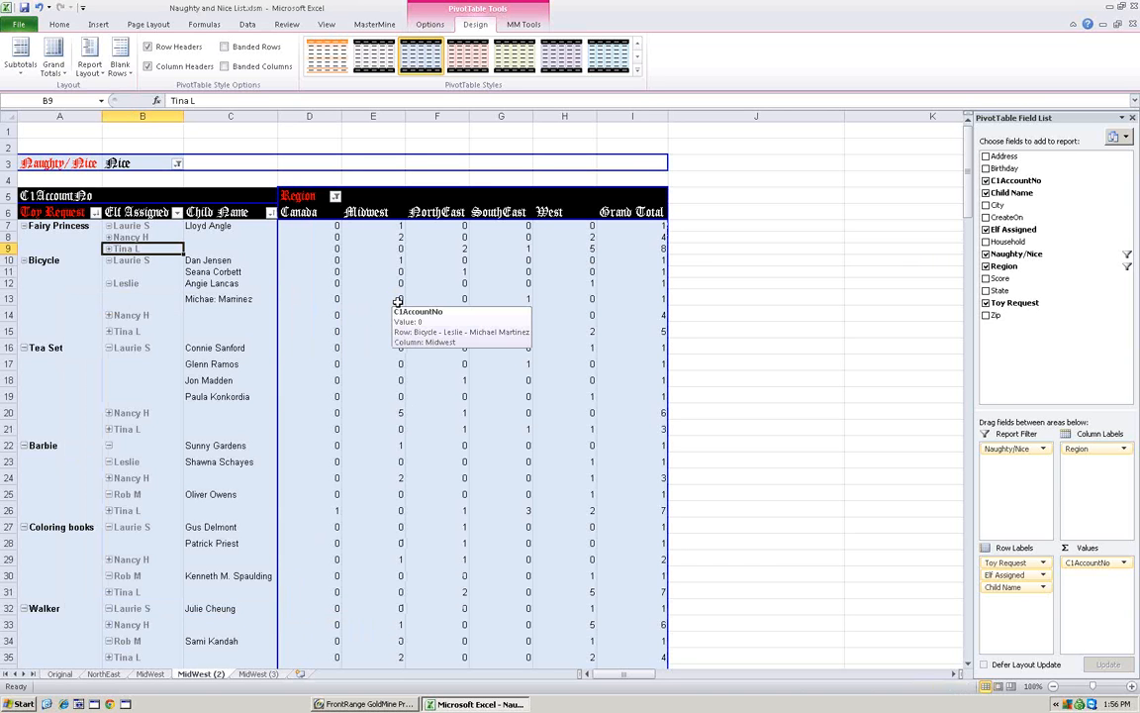
Review the pivot table's totals and filters options and turn off the use of custom lists when sorting
{"action": "right_click", "coordinate": [310, 283]}
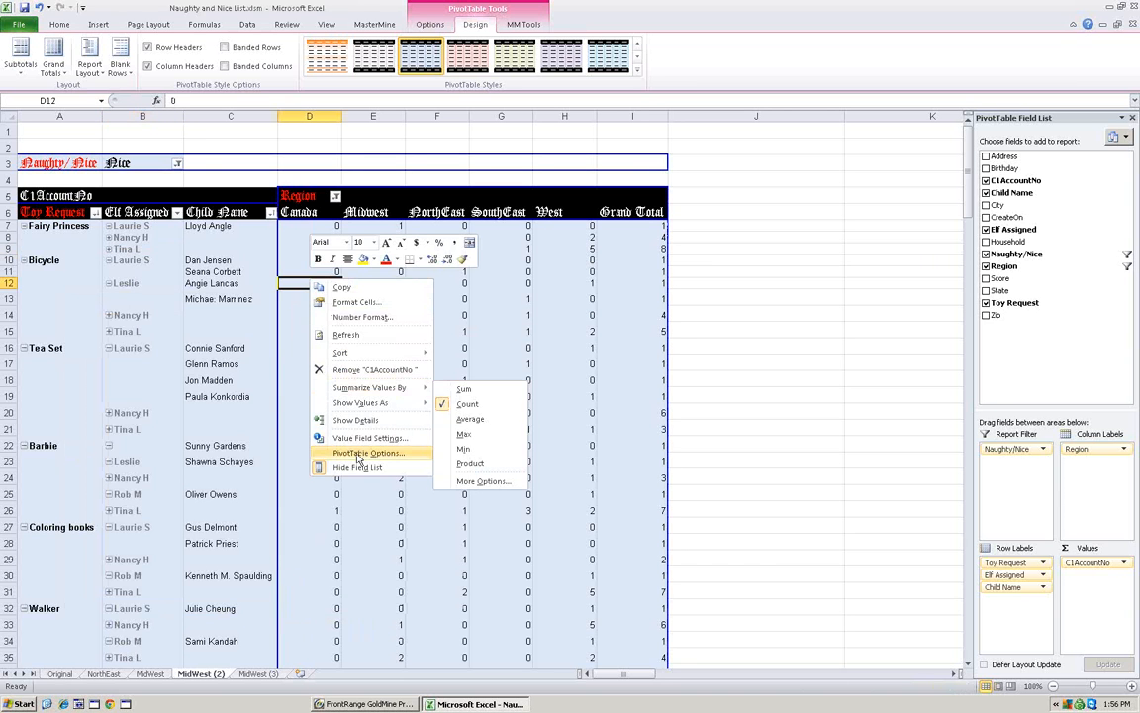
{"action": "left_click", "coordinate": [356, 452]}
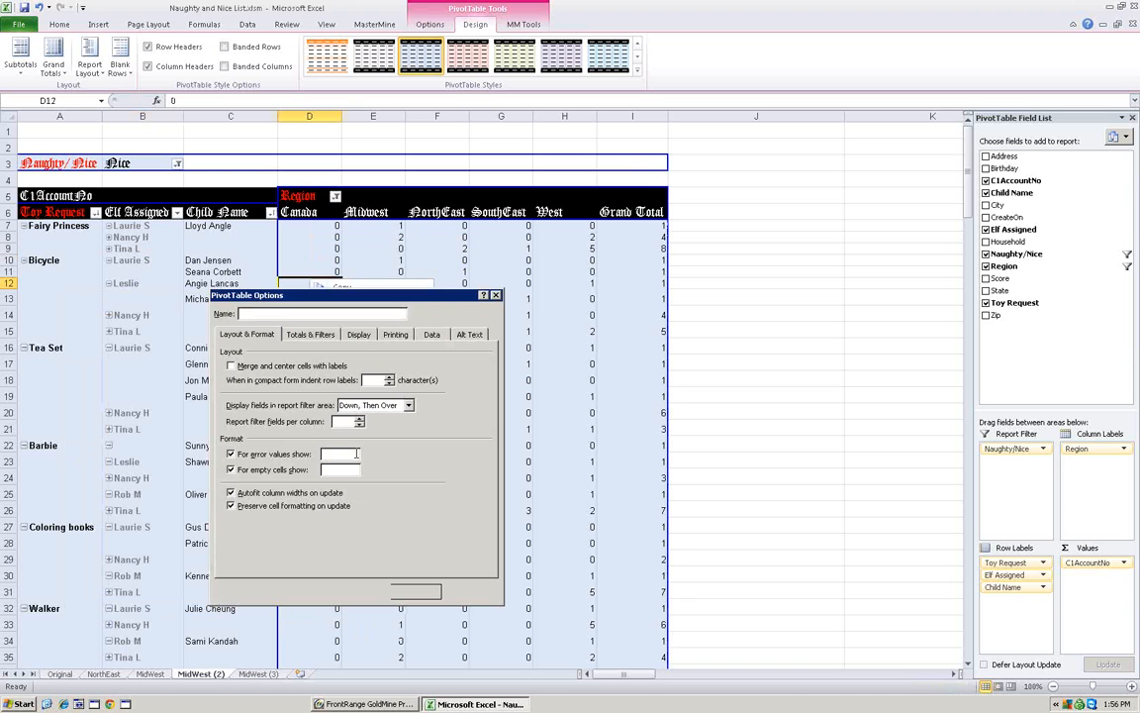
{"action": "left_click", "coordinate": [311, 334]}
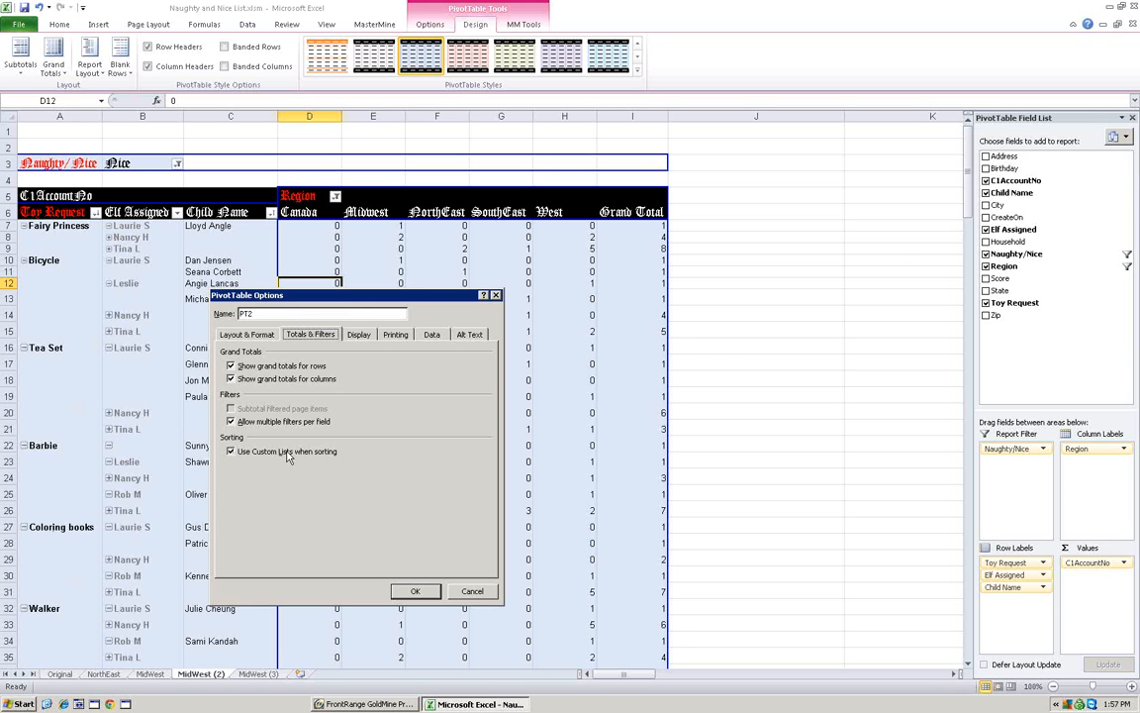
{"action": "left_click", "coordinate": [231, 451]}
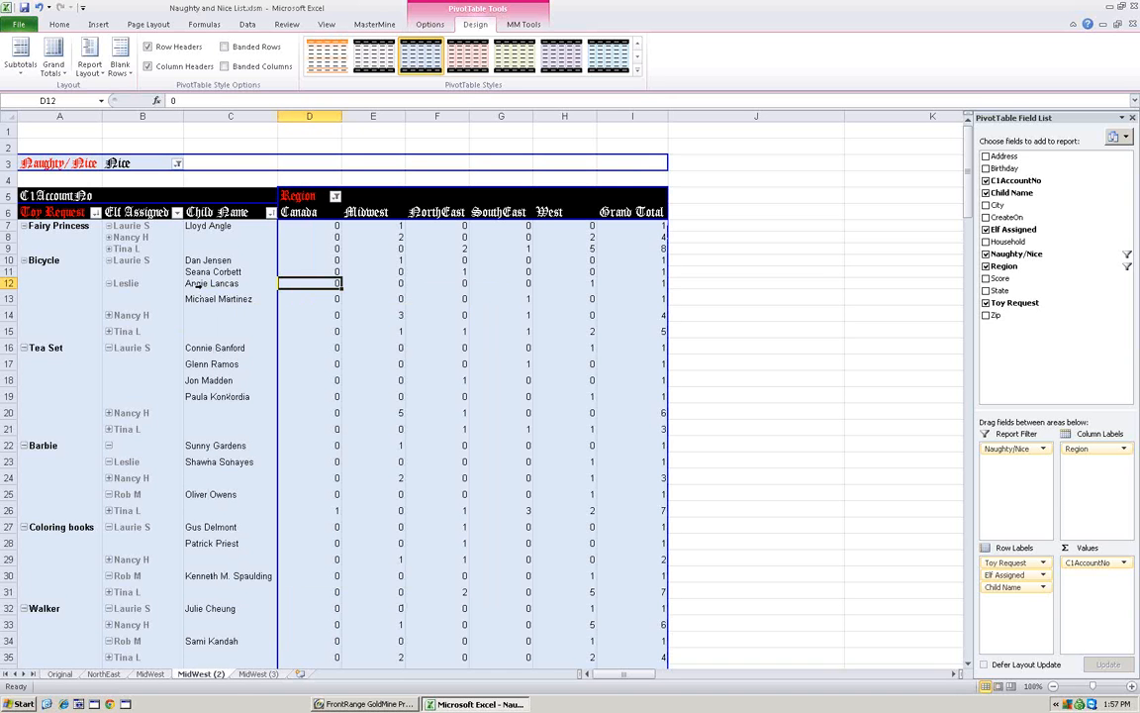
Sort the pivot table's field list in data source order and look at the field list's layout choices
{"action": "right_click", "coordinate": [204, 285]}
{"action": "left_click", "coordinate": [263, 493]}
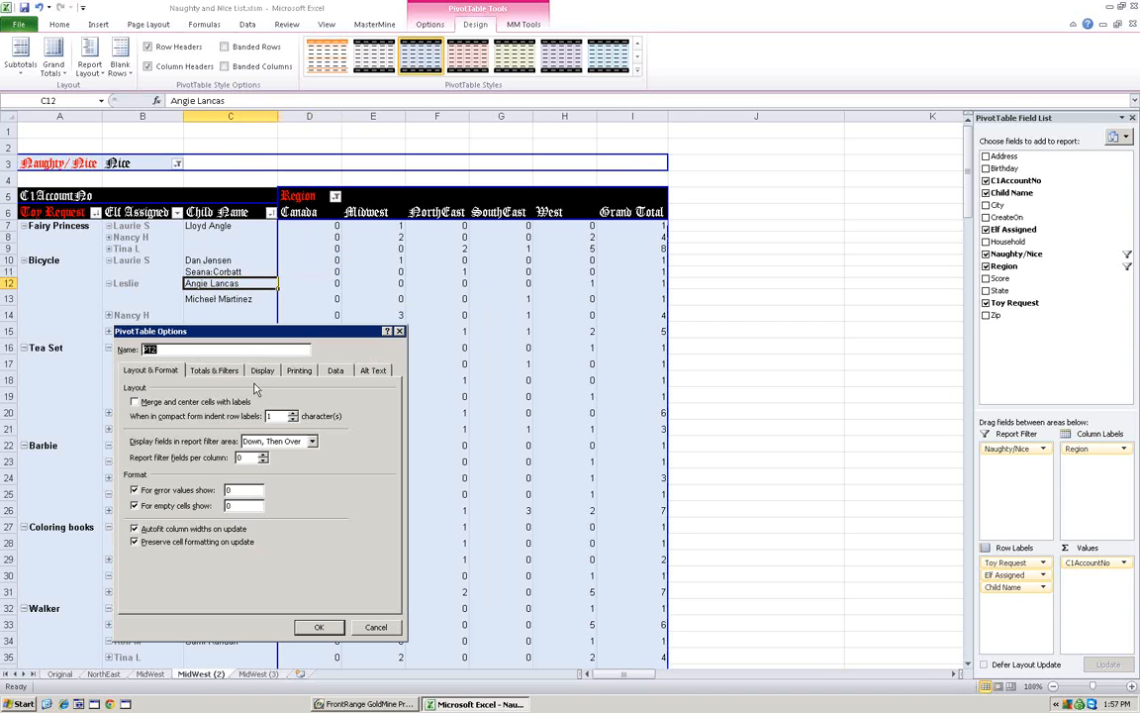
{"action": "left_click", "coordinate": [262, 371]}
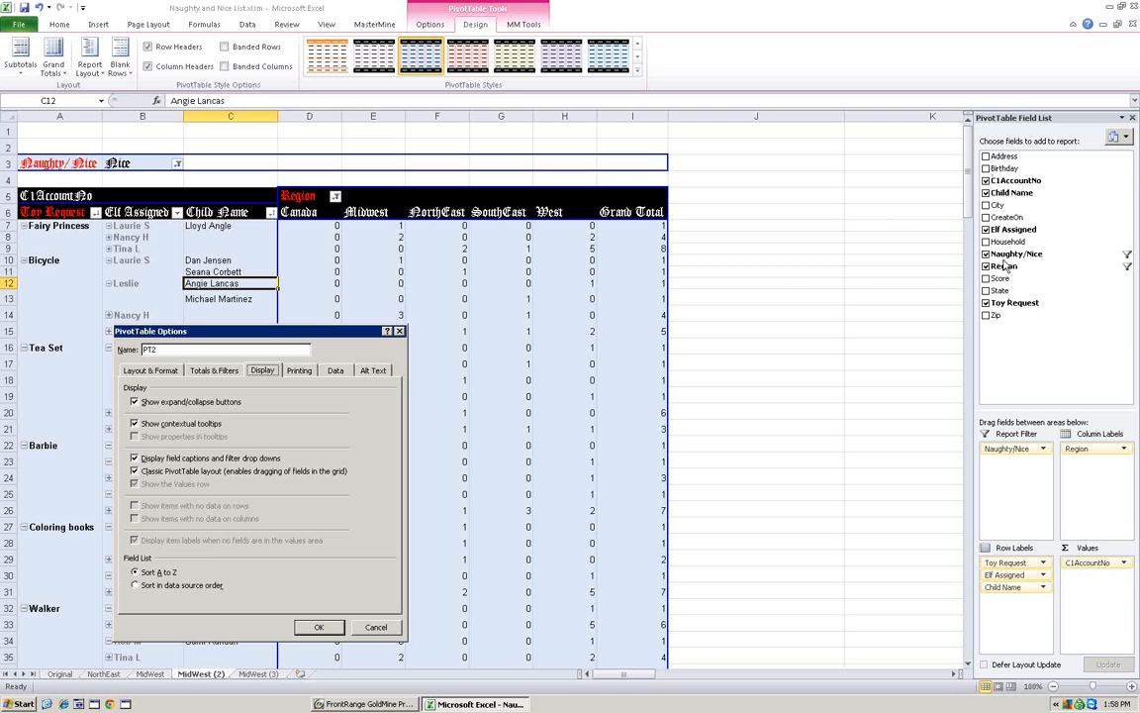
{"action": "left_click", "coordinate": [139, 584]}
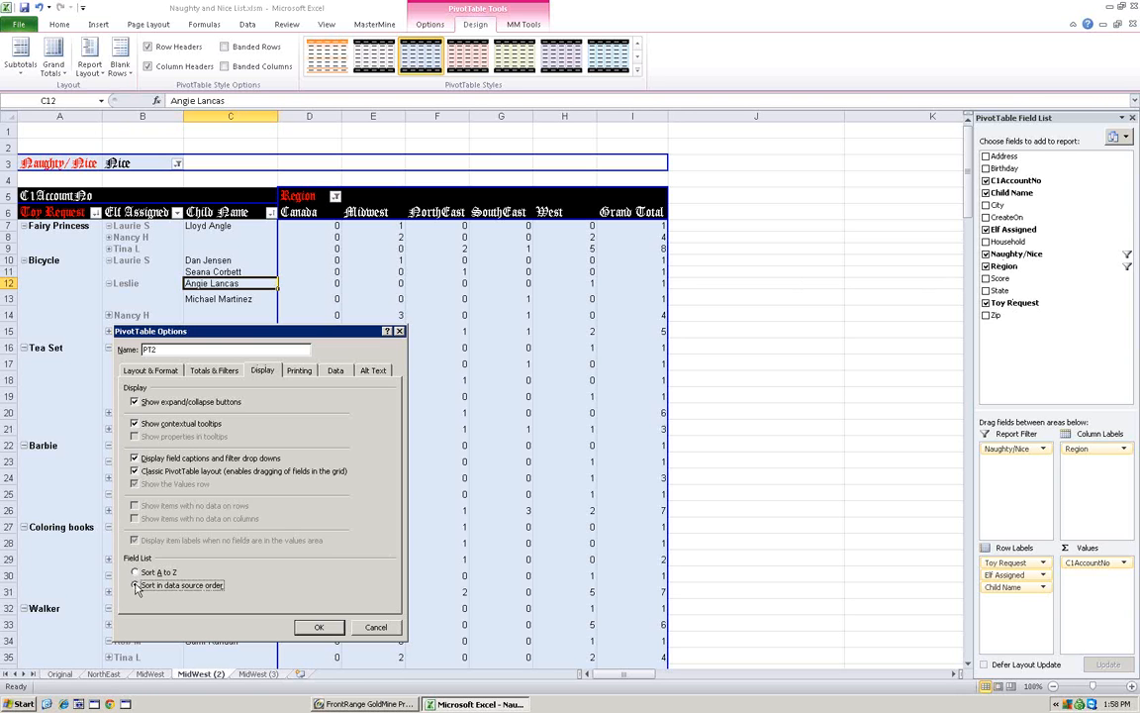
{"action": "left_click", "coordinate": [315, 626]}
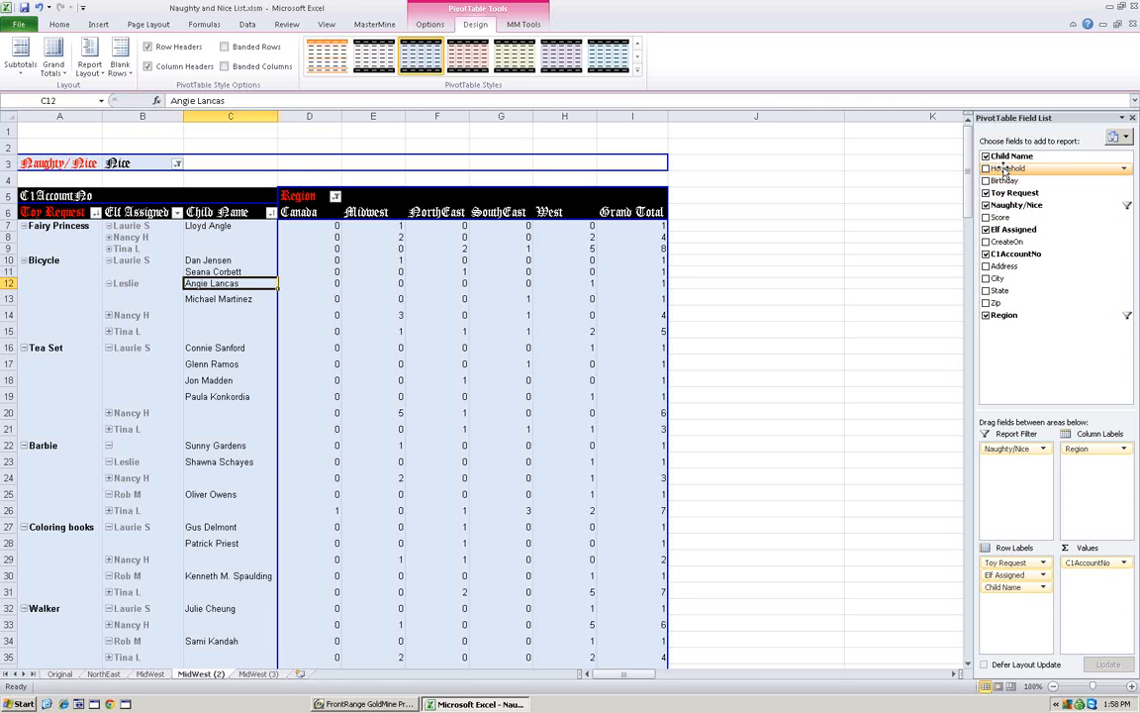
{"action": "left_click", "coordinate": [1126, 139]}
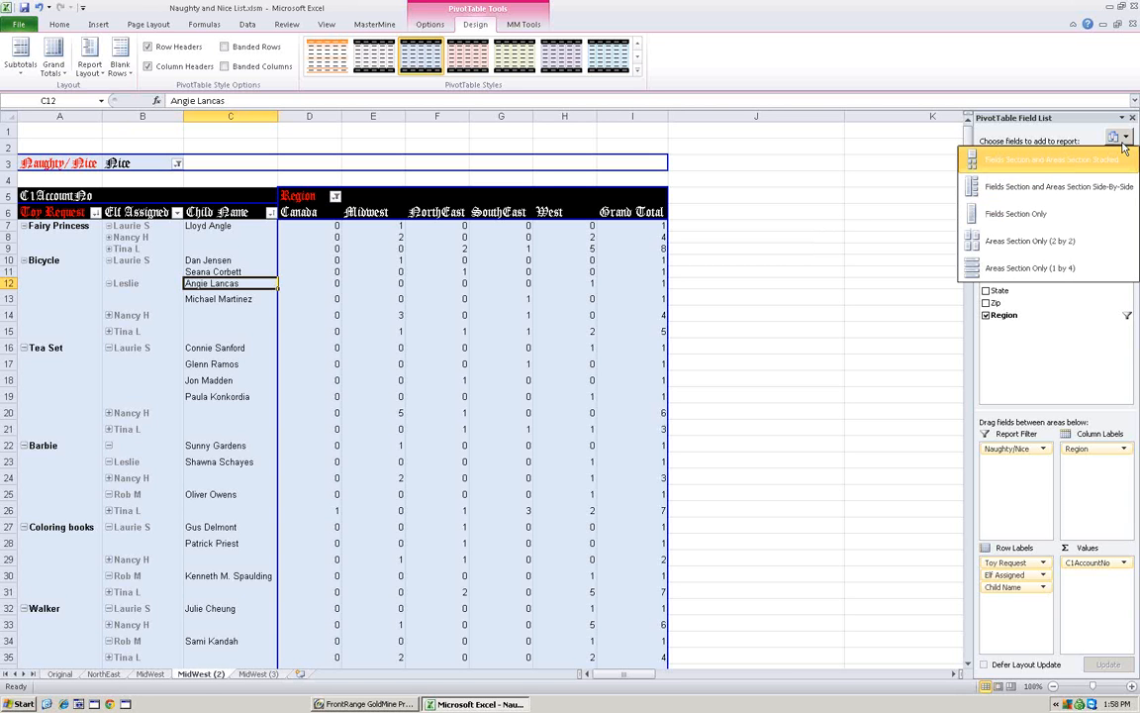
{"action": "left_click", "coordinate": [1074, 137]}
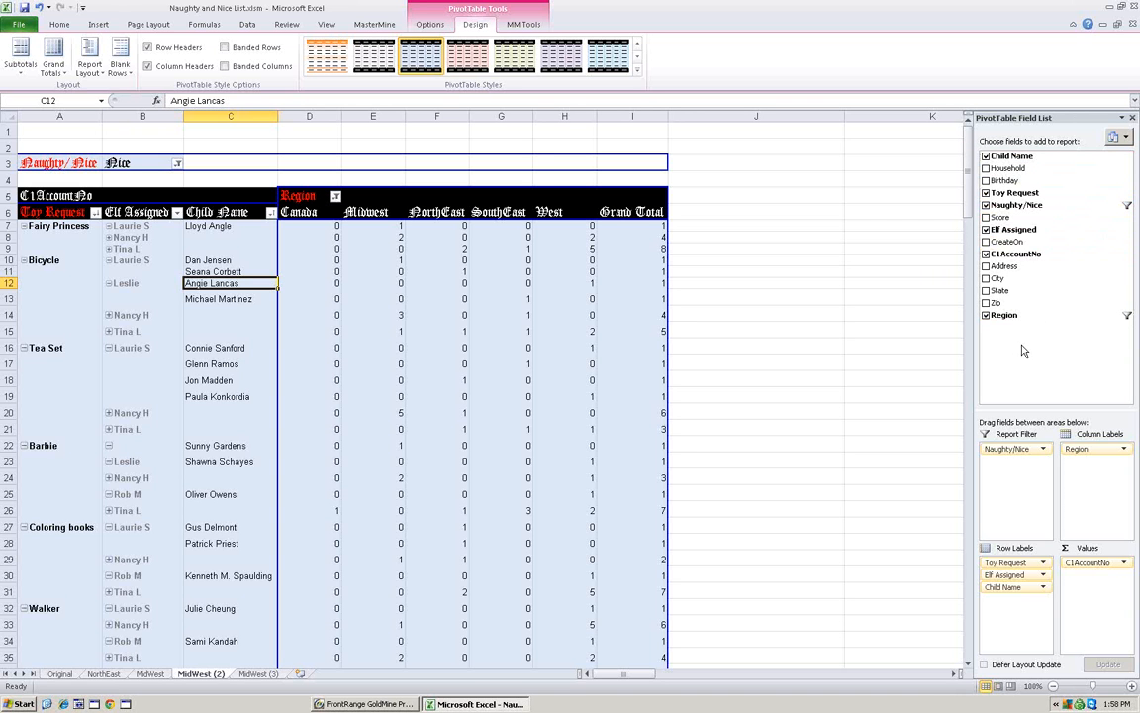
Try turning the classic PivotTable layout off and on in the display options, and cancel the changes
{"action": "right_click", "coordinate": [240, 285]}
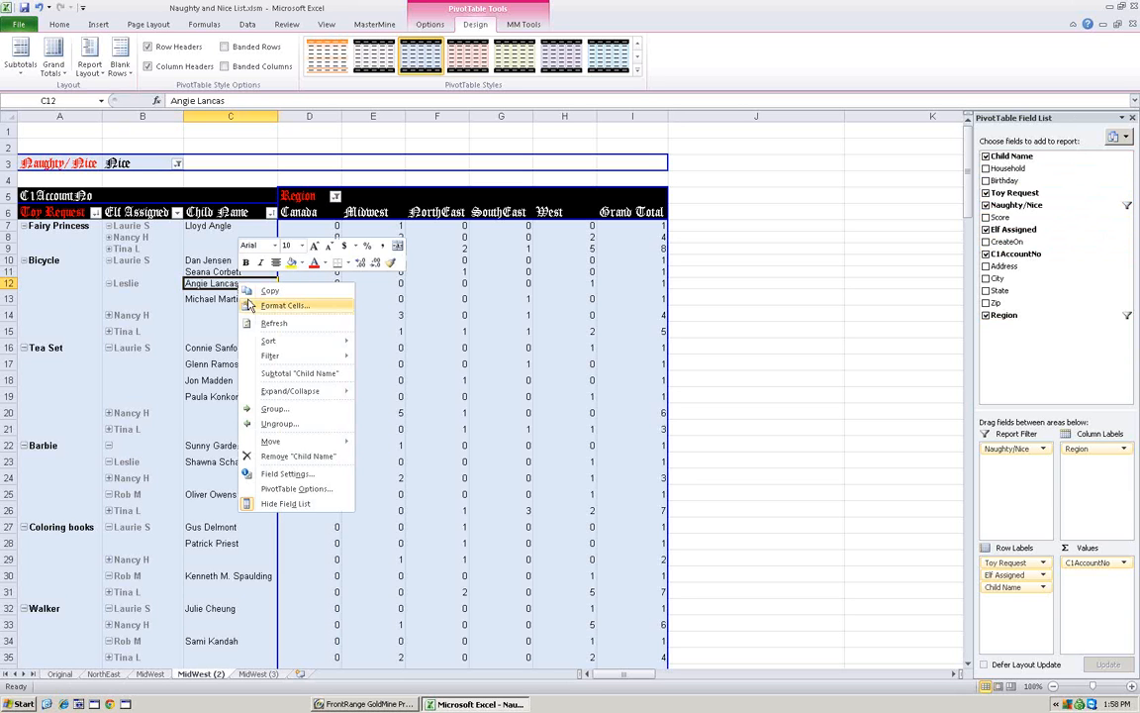
{"action": "left_click", "coordinate": [289, 489]}
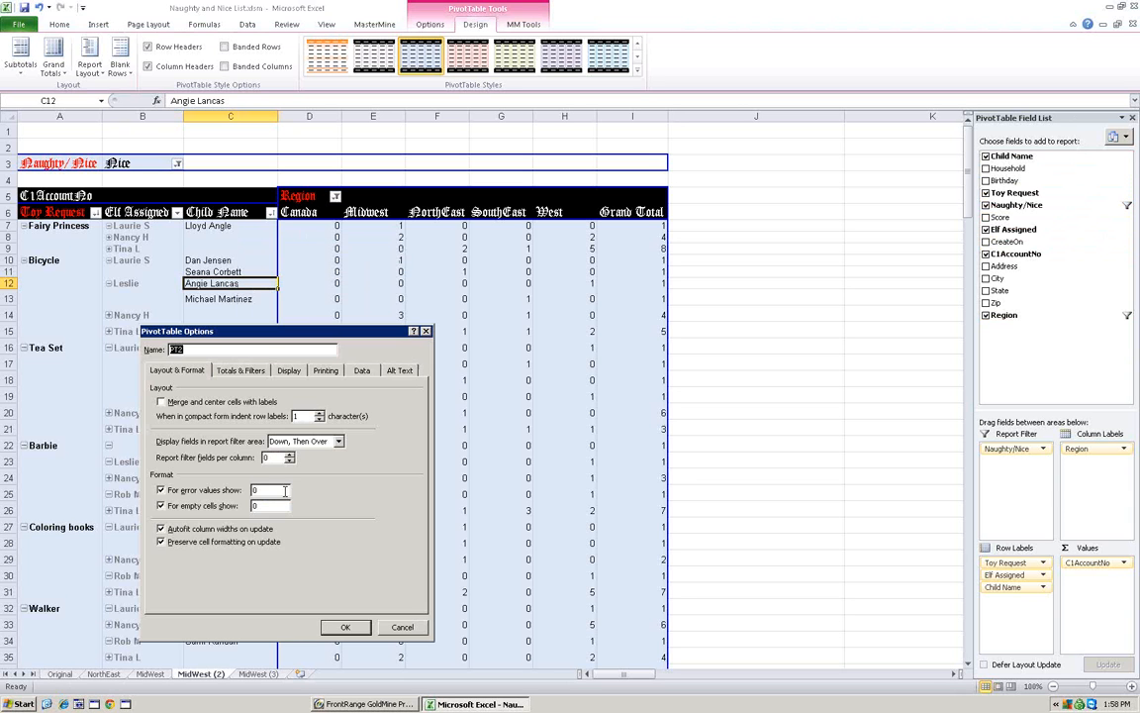
{"action": "left_click", "coordinate": [303, 374]}
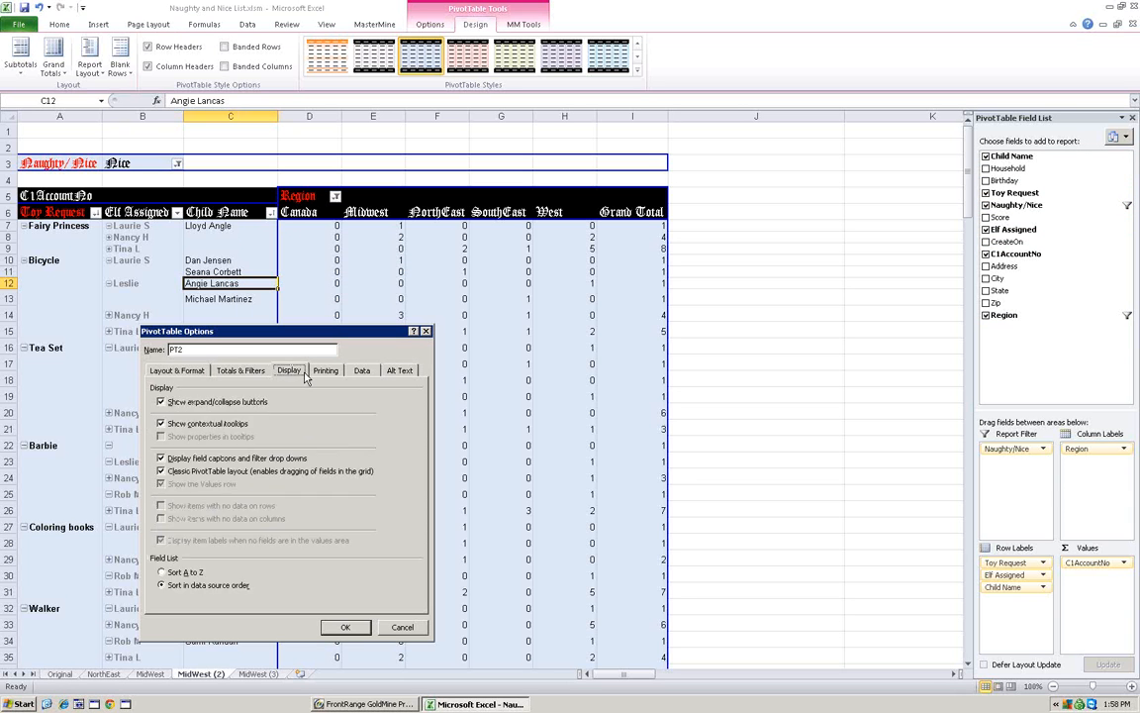
{"action": "left_click", "coordinate": [162, 584]}
{"action": "left_click", "coordinate": [165, 474]}
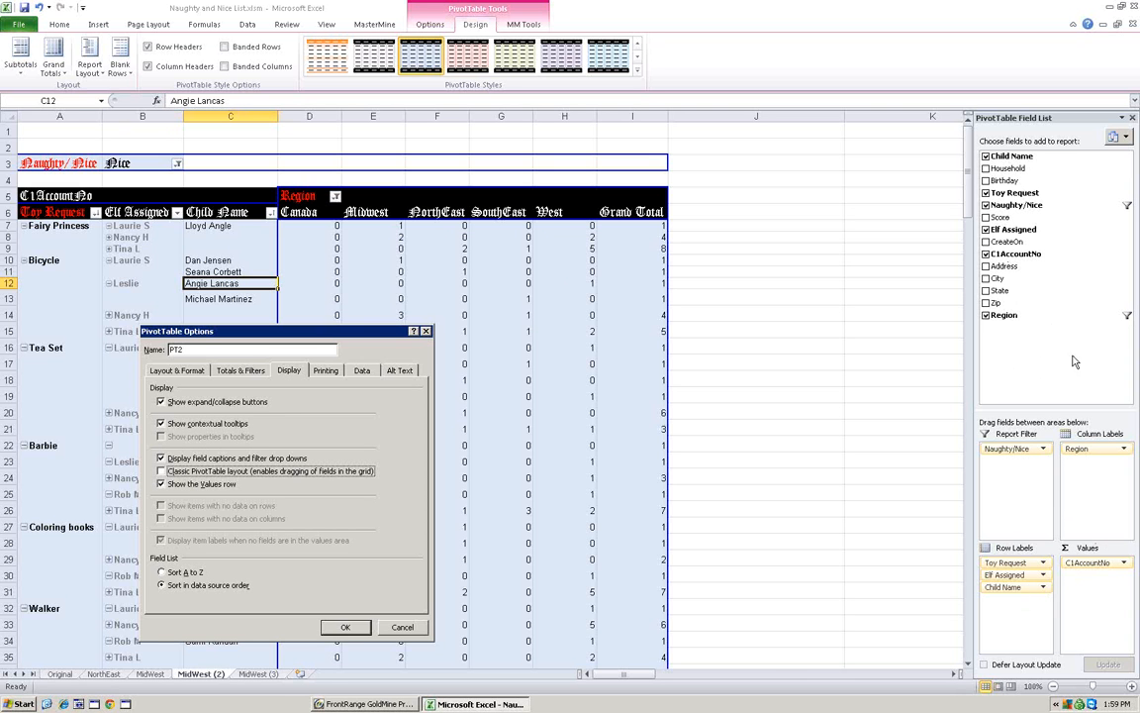
{"action": "left_click", "coordinate": [163, 473]}
{"action": "left_click", "coordinate": [401, 626]}
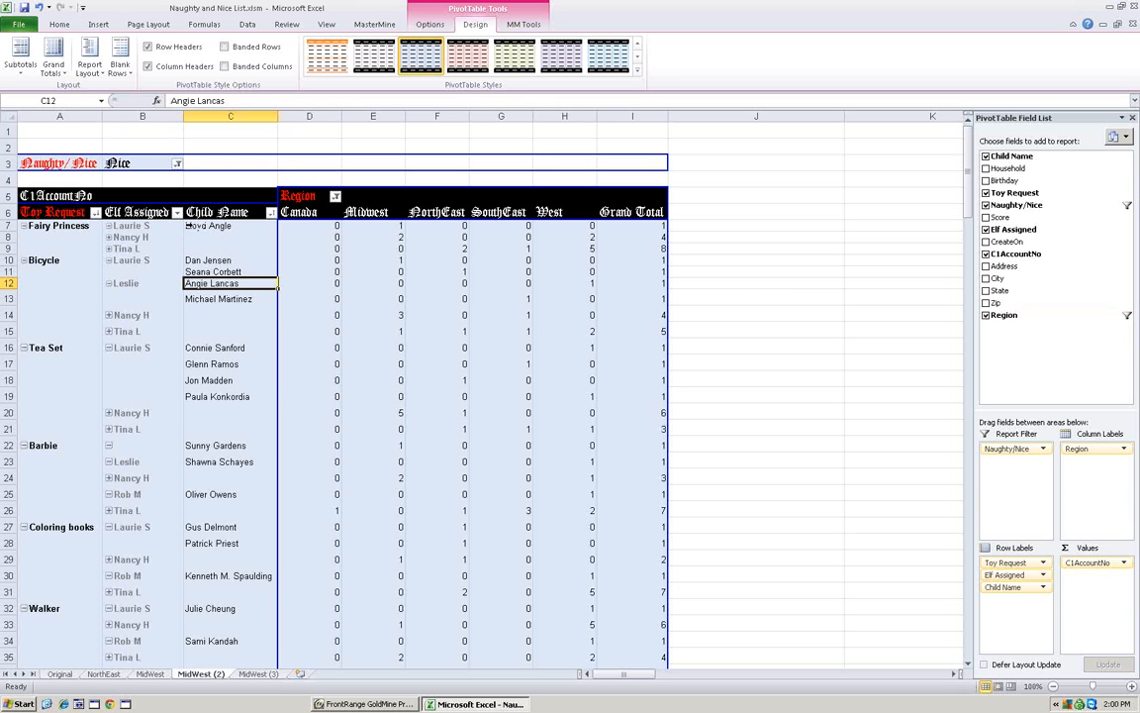
Look at the Elf Assigned field's settings and its sort and filter choices without changing them
{"action": "left_click", "coordinate": [136, 212]}
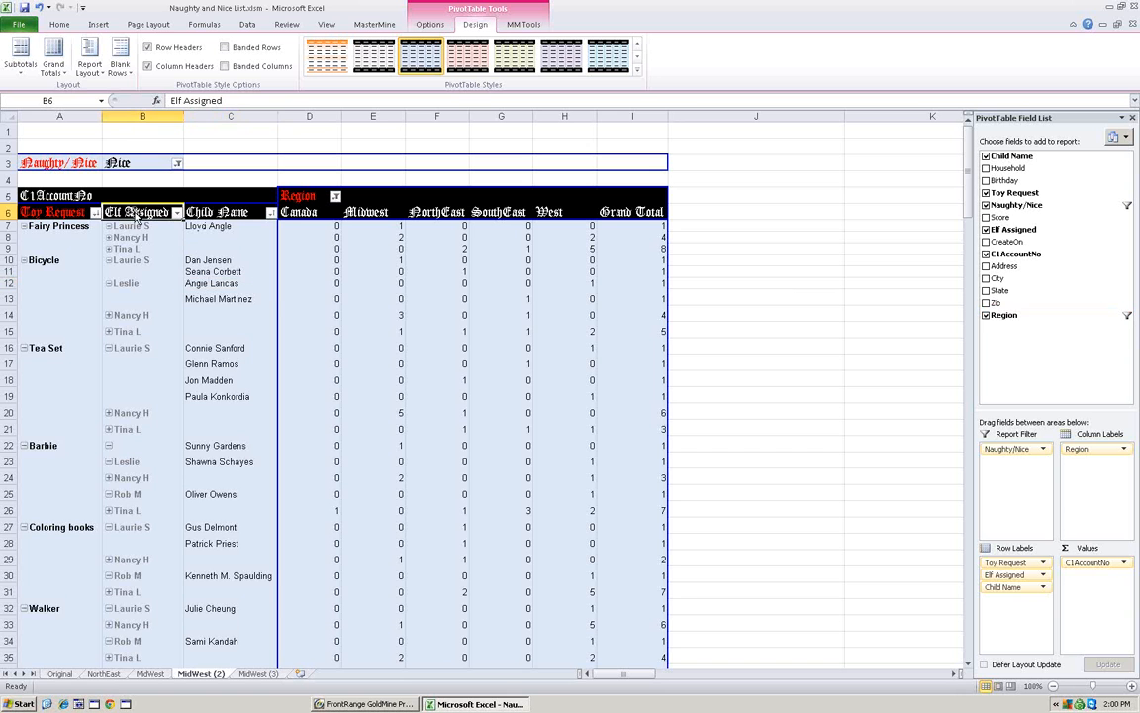
{"action": "right_click", "coordinate": [136, 216]}
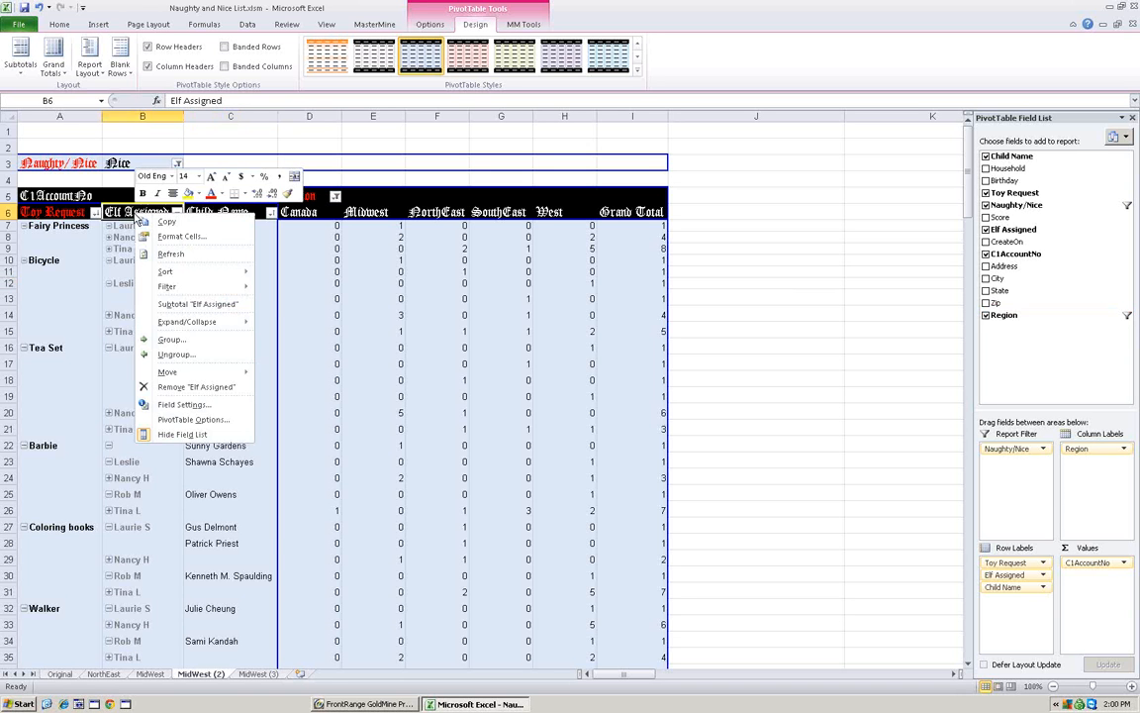
{"action": "left_click", "coordinate": [178, 406]}
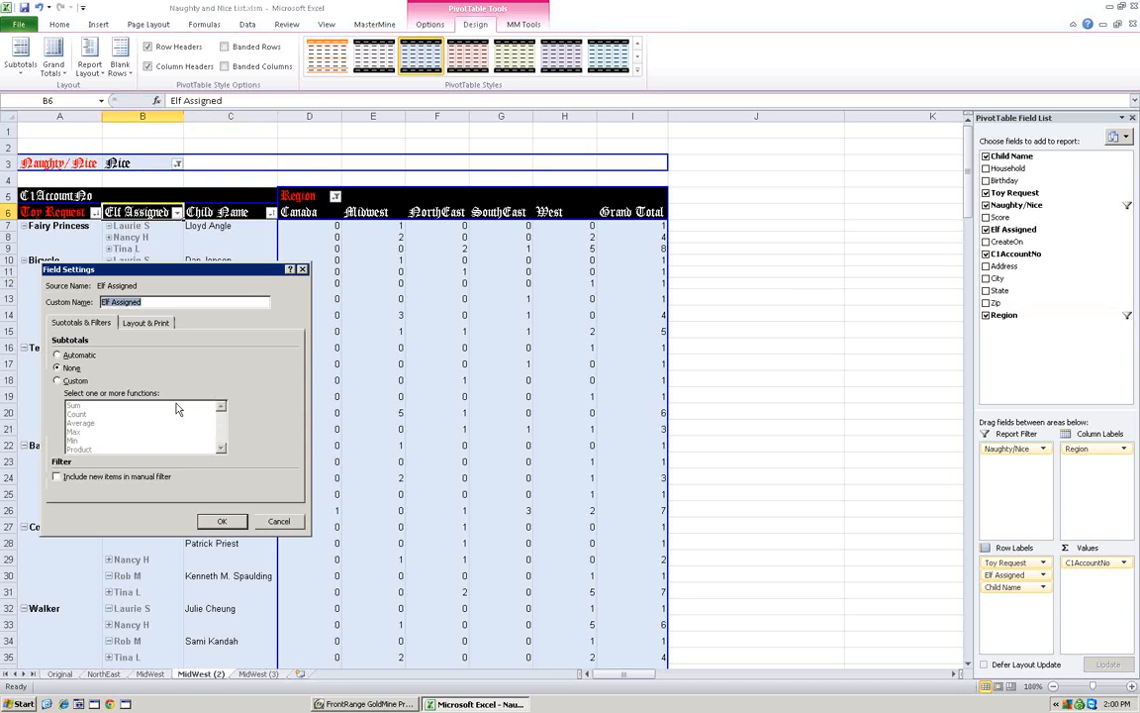
{"action": "left_click", "coordinate": [279, 521]}
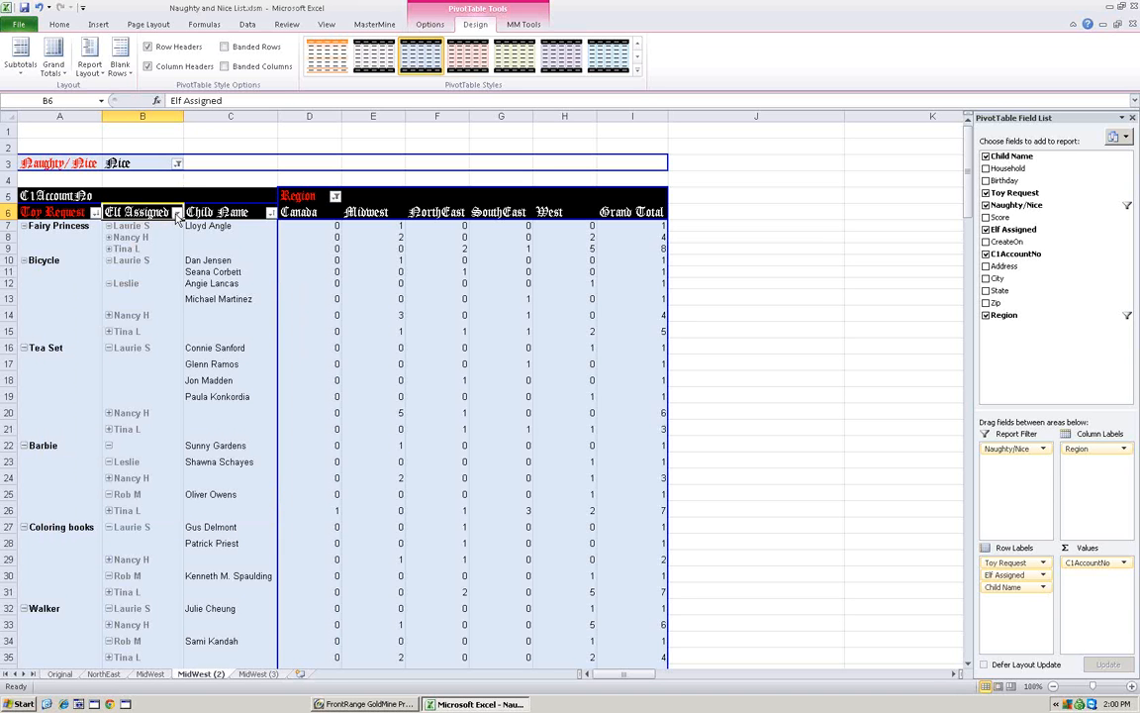
{"action": "left_click", "coordinate": [177, 214]}
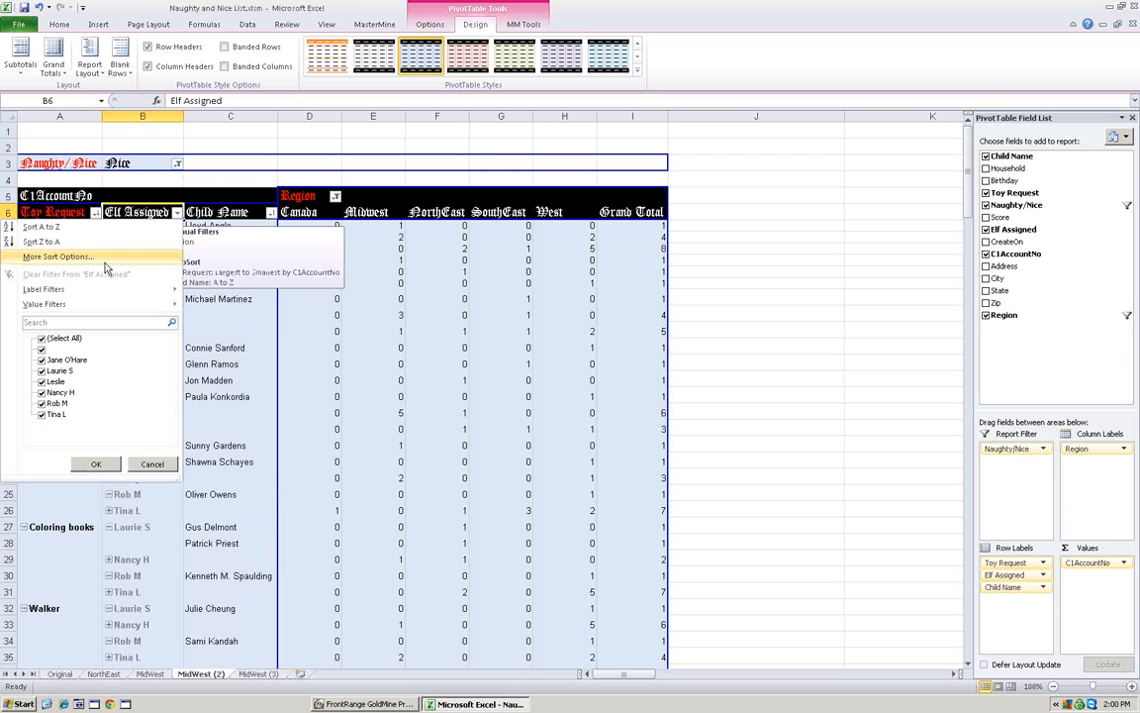
{"action": "left_click", "coordinate": [147, 463]}
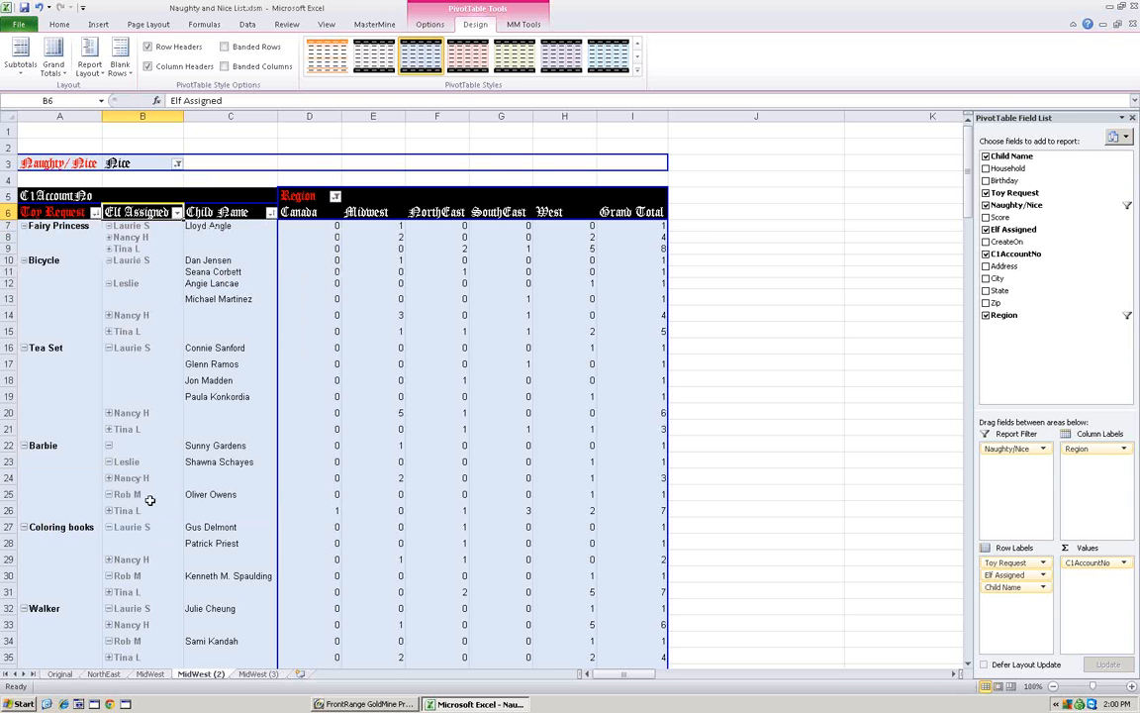
Try showing subtotals for the Elf Assigned field in the pivot table, and turn them off again
{"action": "right_click", "coordinate": [152, 219]}
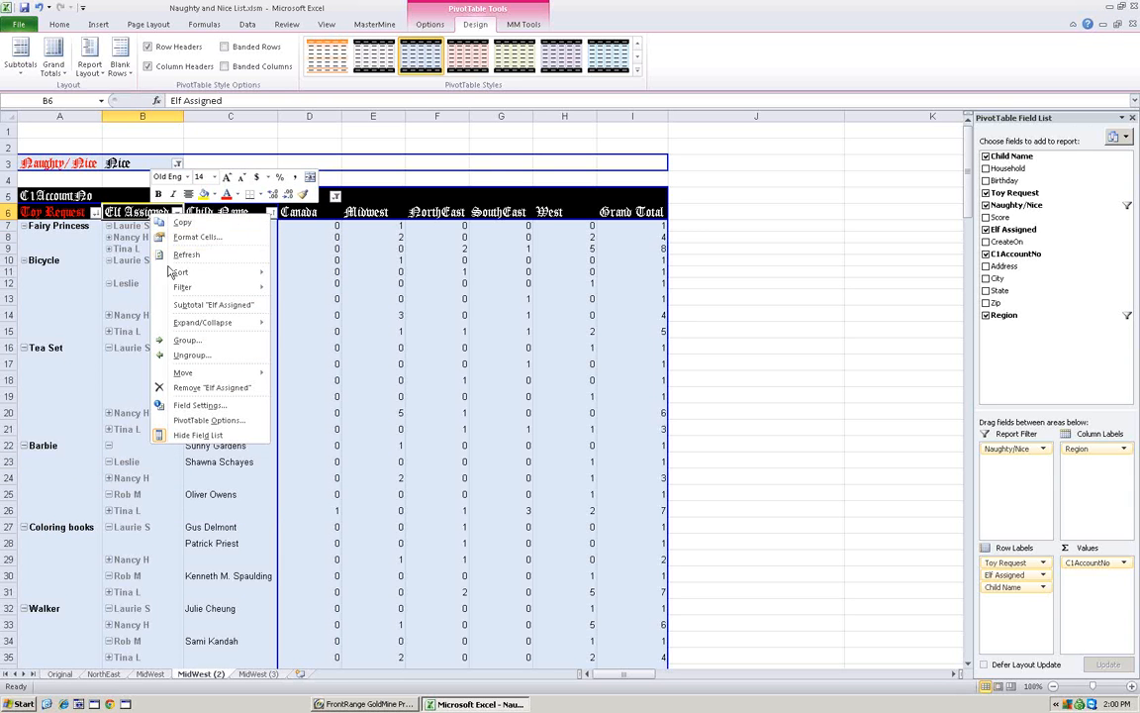
{"action": "left_click", "coordinate": [188, 306]}
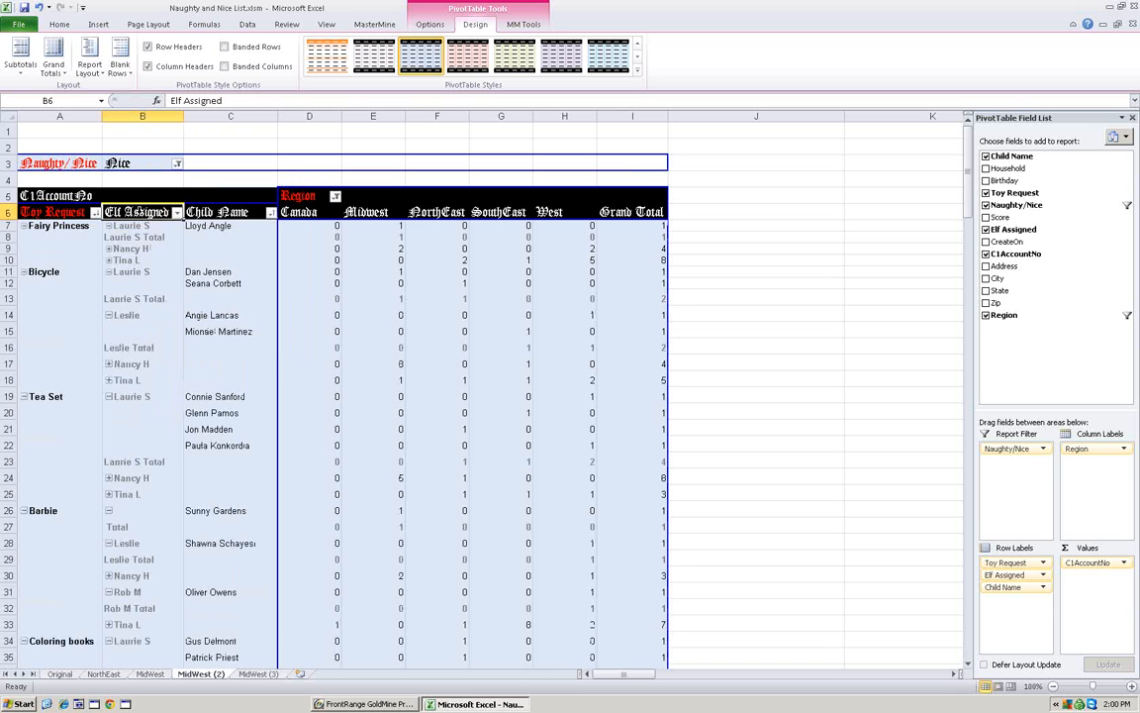
{"action": "right_click", "coordinate": [142, 215]}
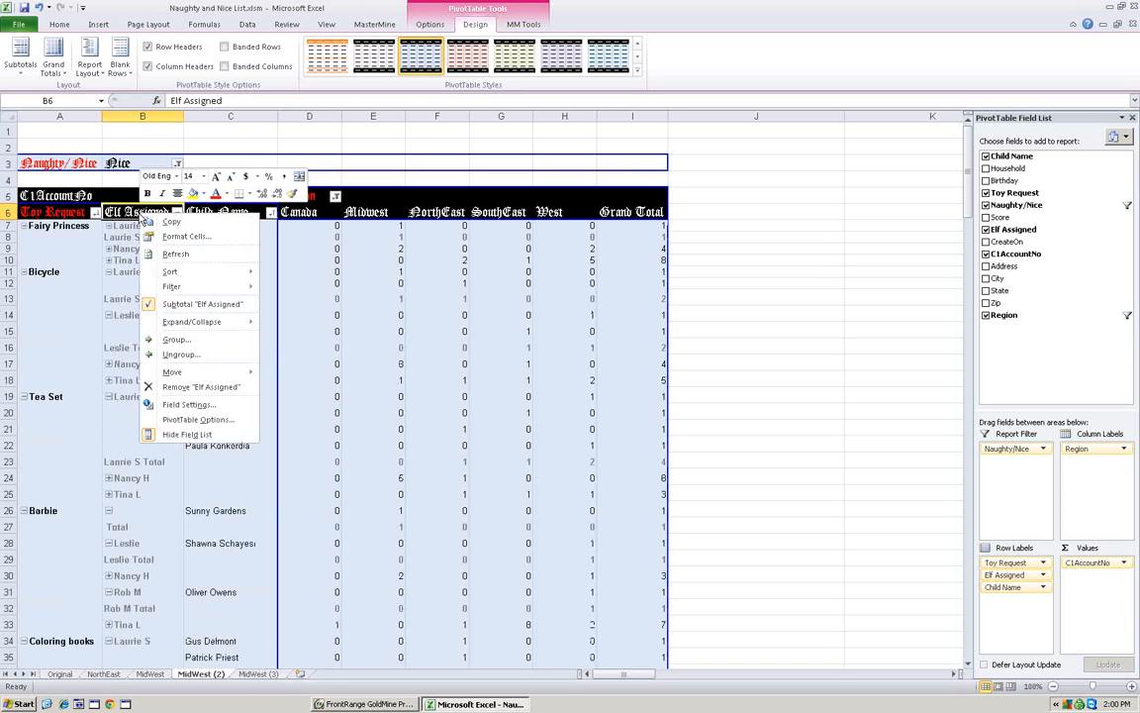
{"action": "left_click", "coordinate": [170, 306]}
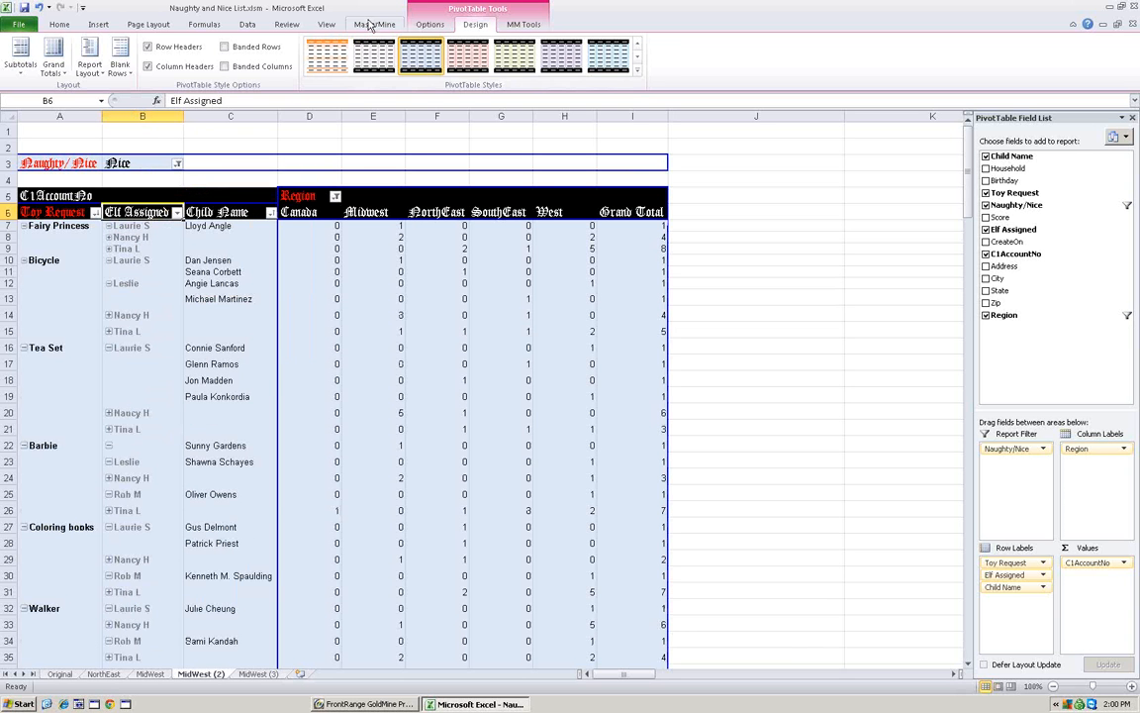
Switch the Elf Assigned subtotals on and back off with MasterMine's Subtotal On/Off tool
{"action": "left_click", "coordinate": [374, 24]}
{"action": "left_click", "coordinate": [523, 24]}
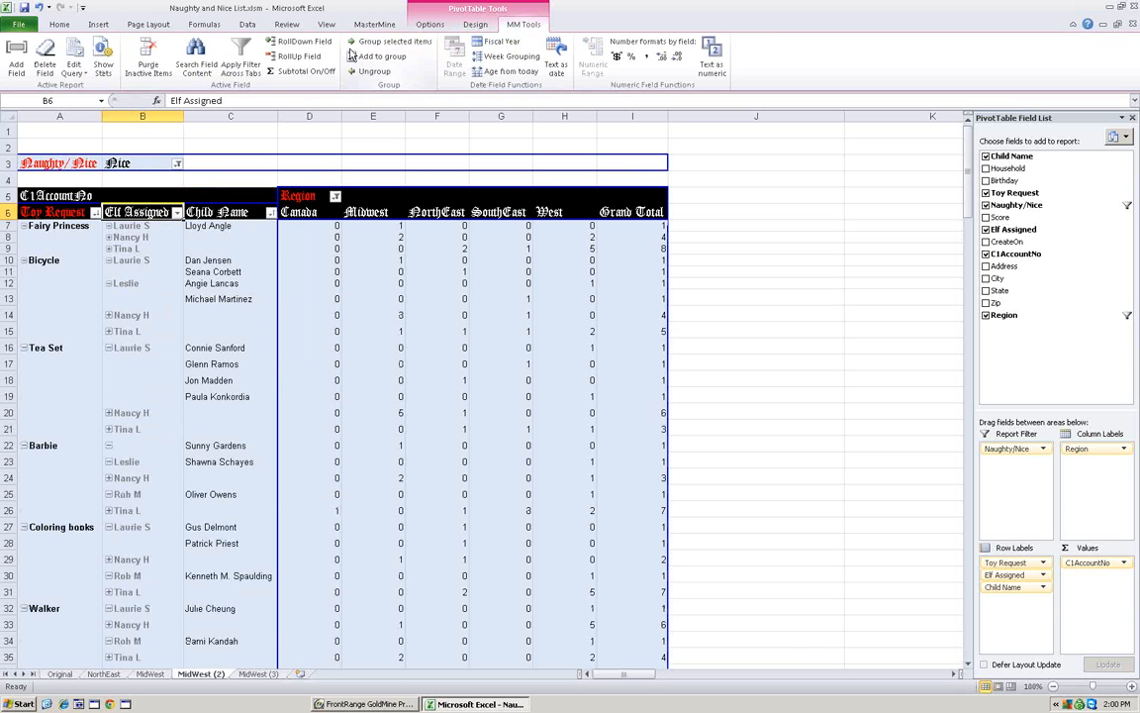
{"action": "left_click", "coordinate": [300, 77]}
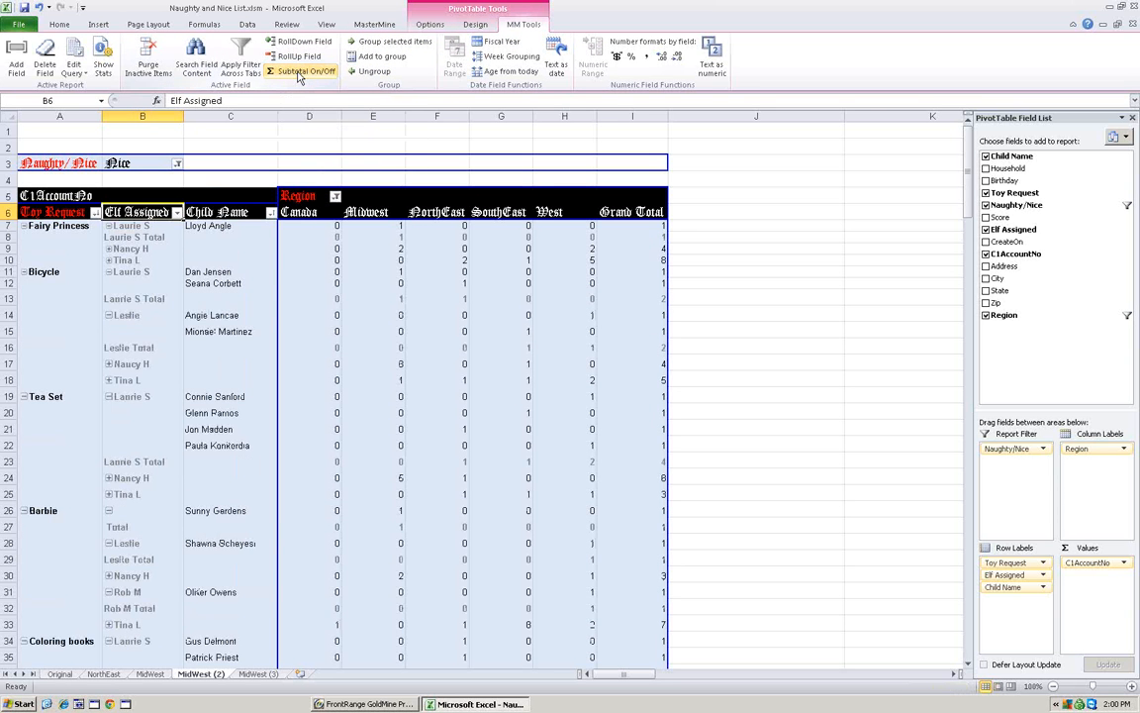
{"action": "left_click", "coordinate": [300, 78]}
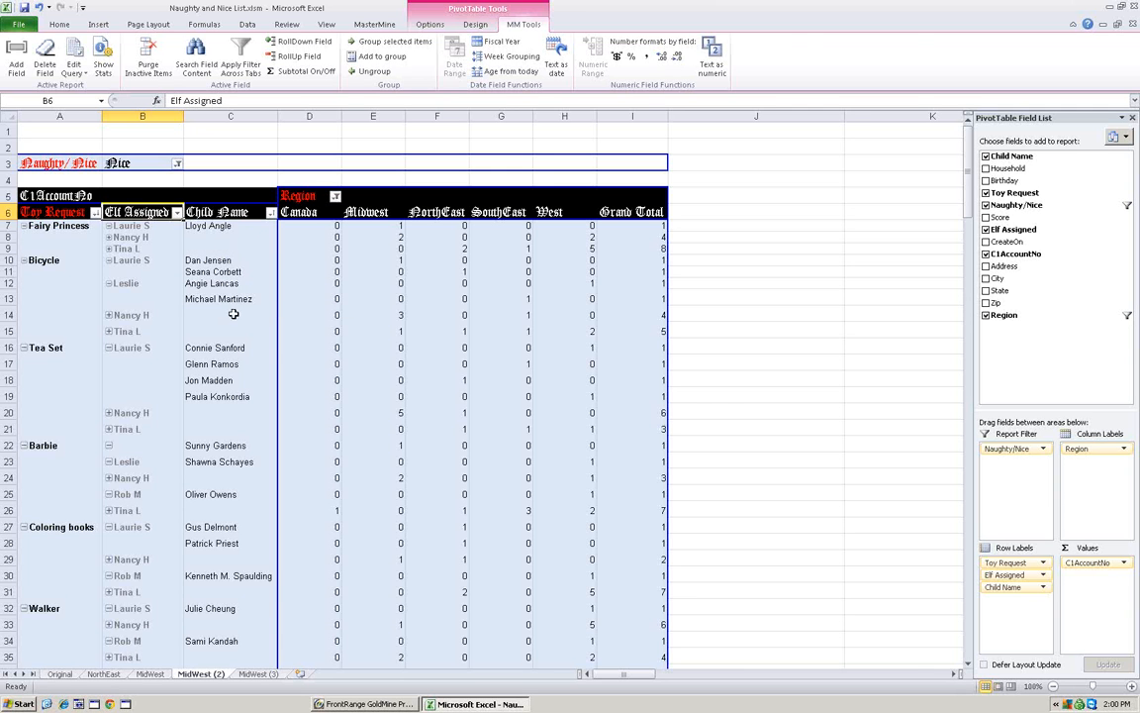
Apply Do Not Show Subtotals to the pivot table, and replace it with all subtotals at the bottom of each group
{"action": "left_click", "coordinate": [434, 27]}
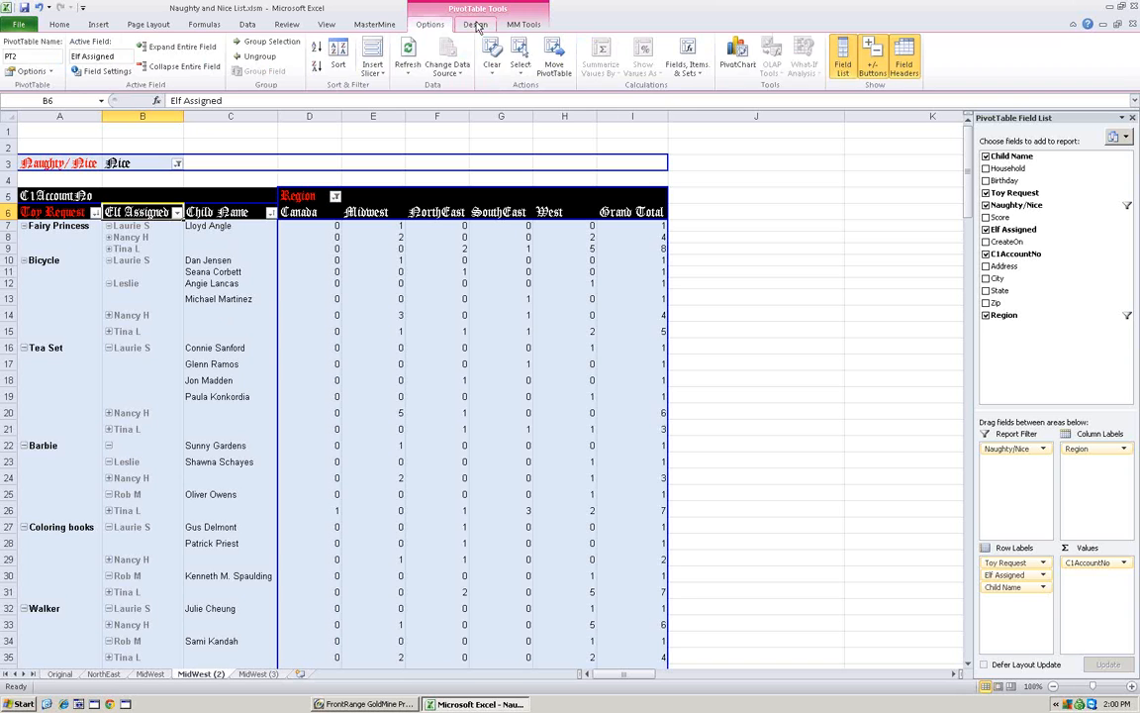
{"action": "left_click", "coordinate": [478, 26]}
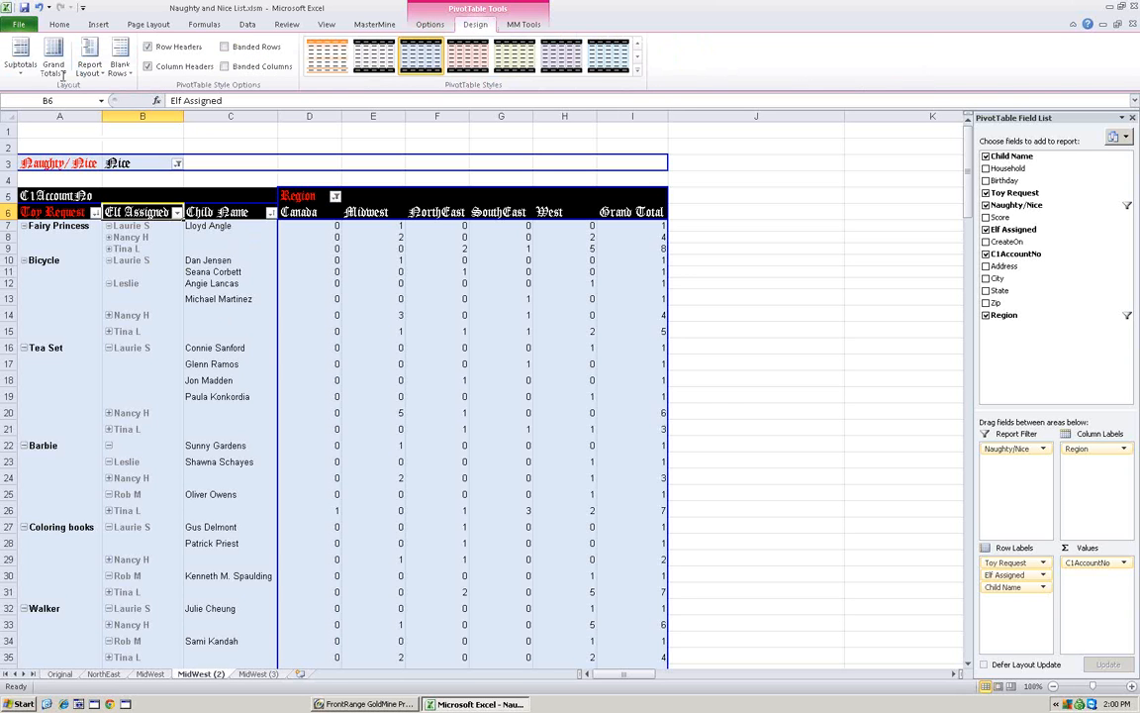
{"action": "left_click", "coordinate": [22, 67]}
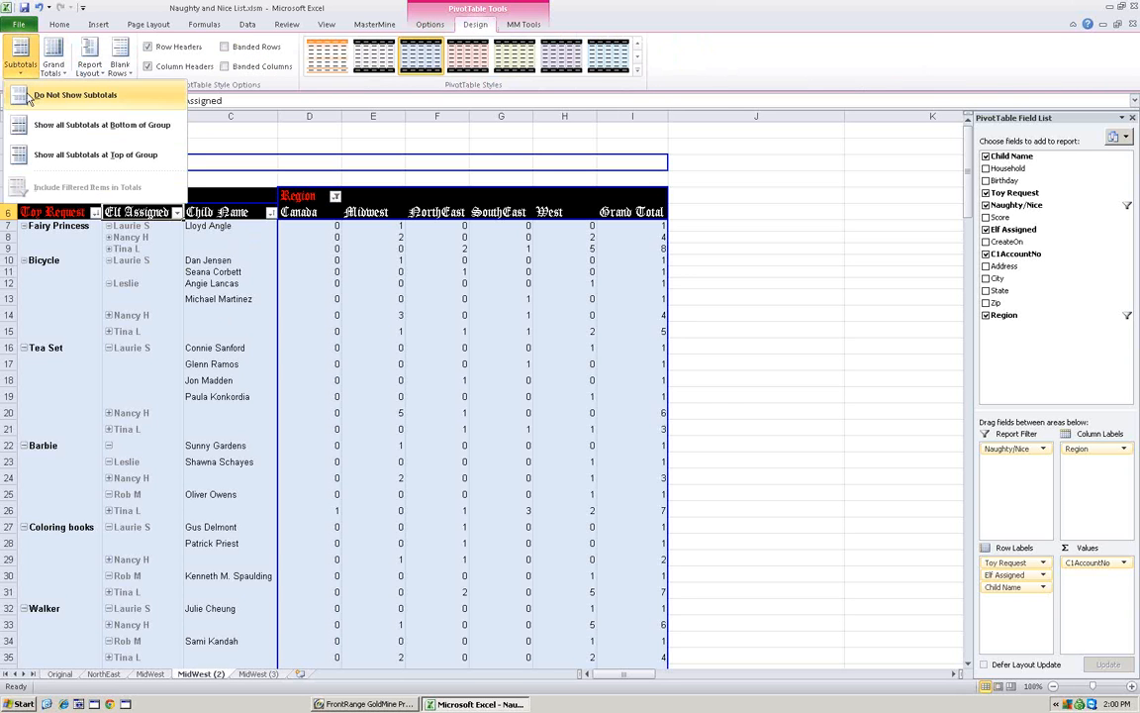
{"action": "left_click", "coordinate": [40, 94]}
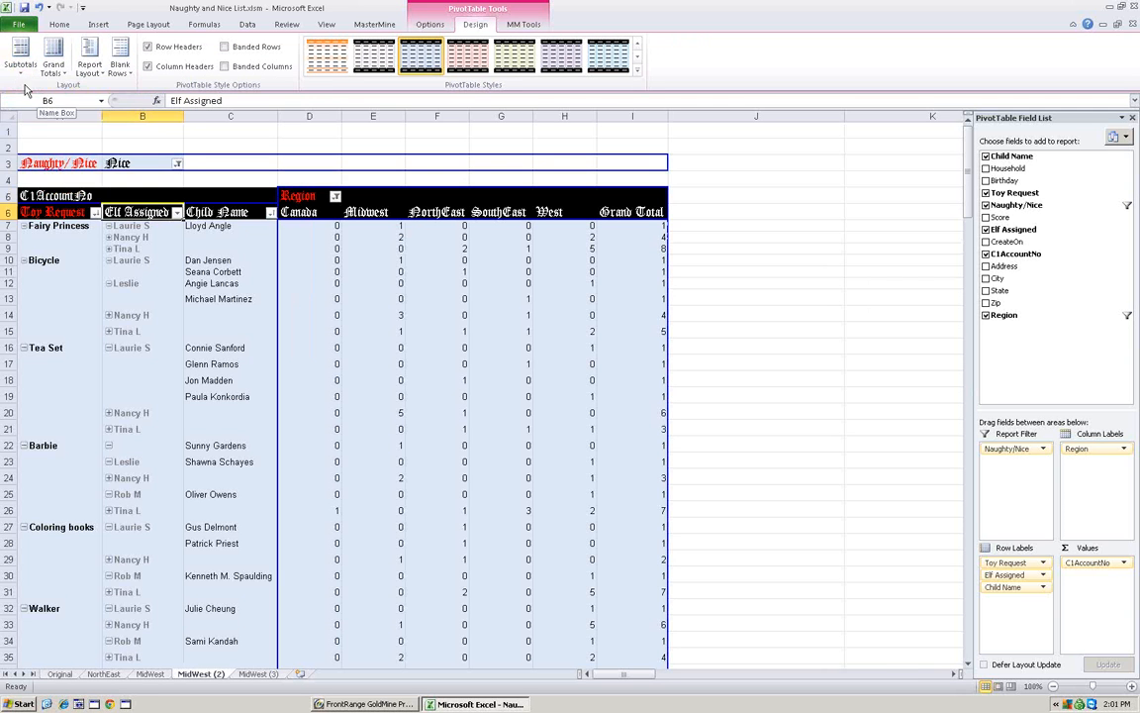
{"action": "left_click", "coordinate": [20, 76]}
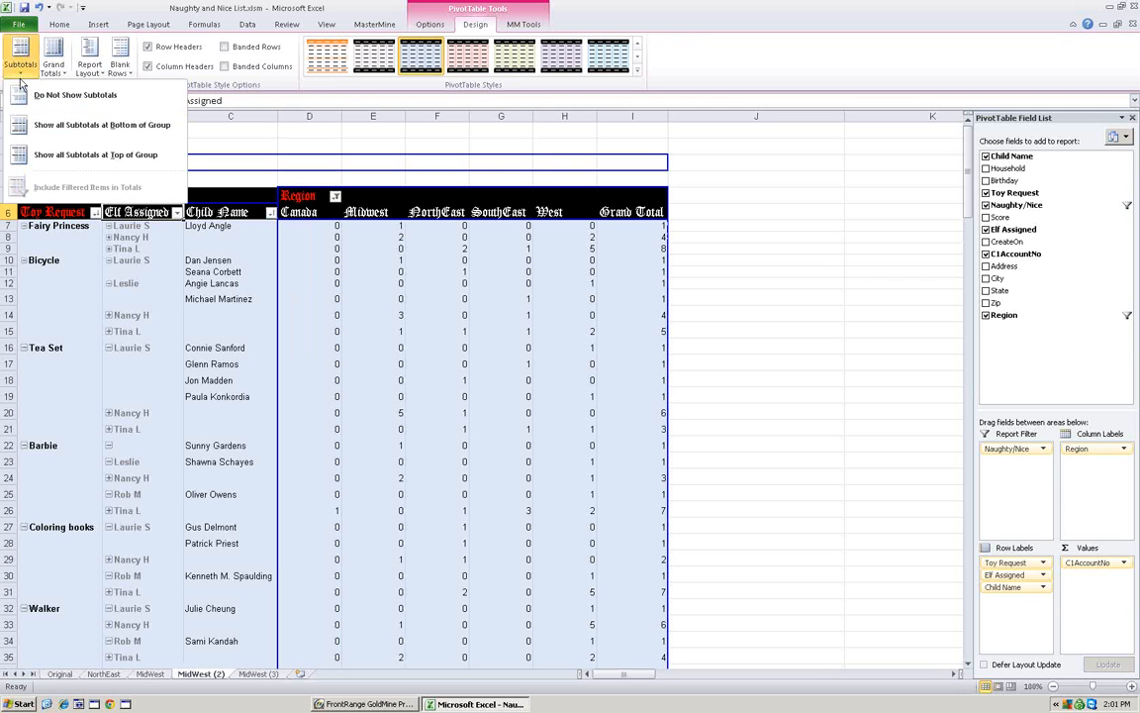
{"action": "left_click", "coordinate": [50, 129]}
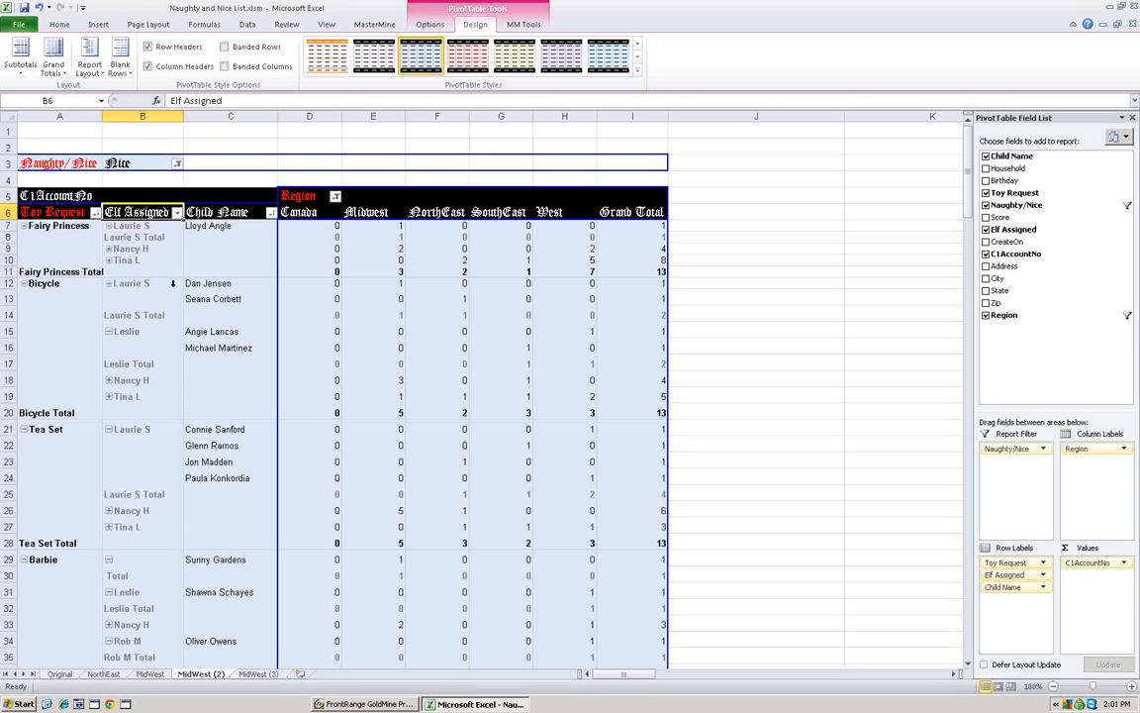
Turn off the subtotals for the Elf Assigned field only
{"action": "left_click", "coordinate": [139, 238]}
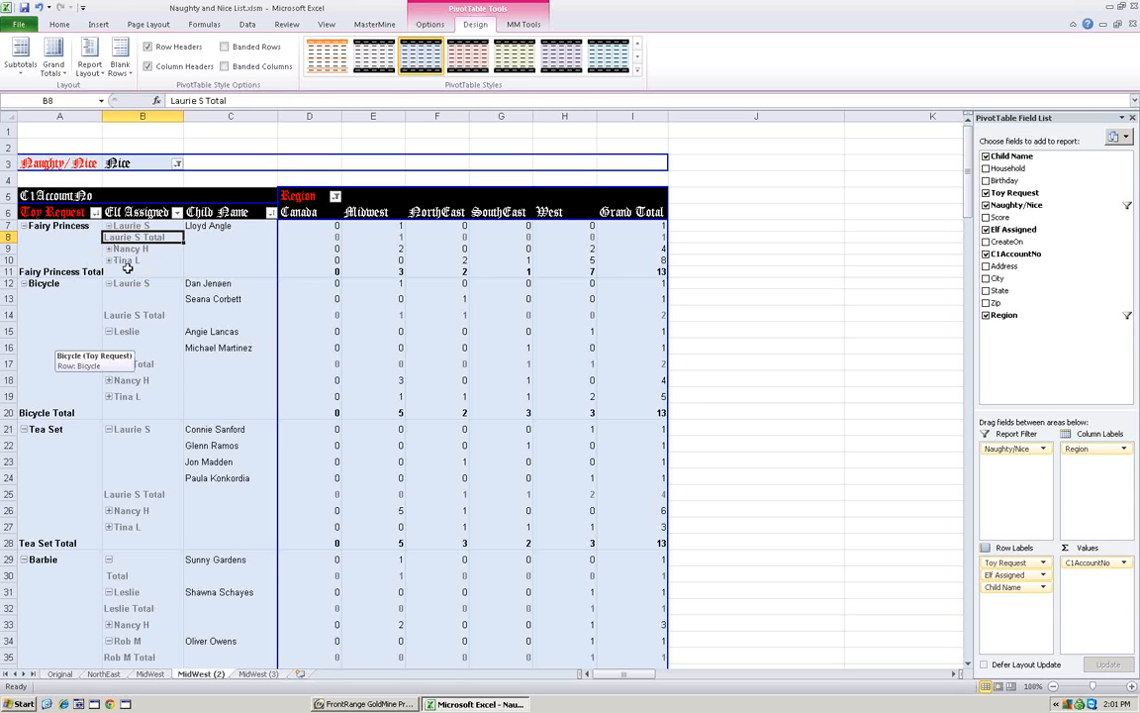
{"action": "left_click", "coordinate": [20, 61]}
{"action": "left_click", "coordinate": [119, 224]}
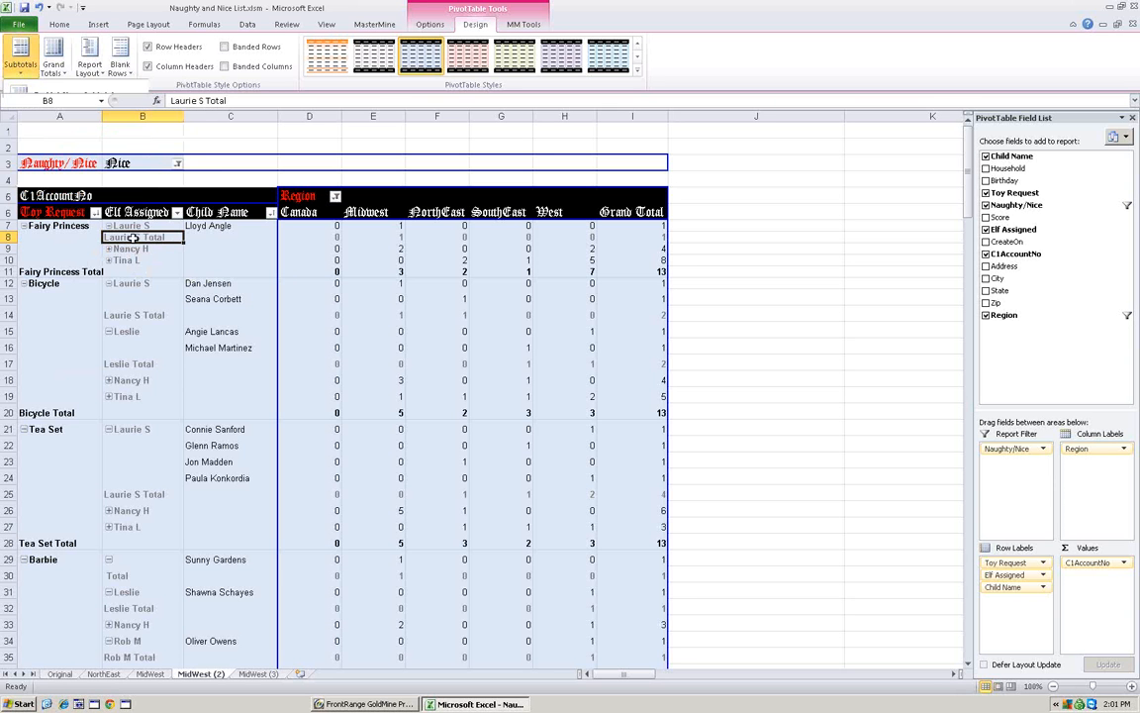
{"action": "right_click", "coordinate": [138, 241]}
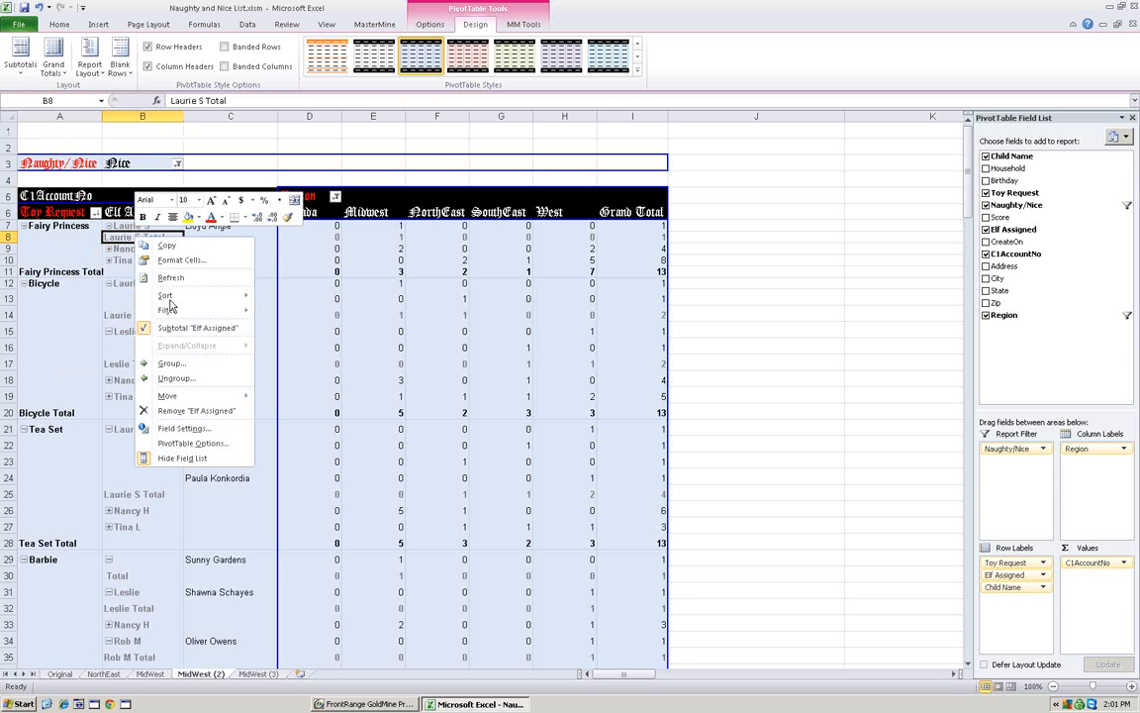
{"action": "left_click", "coordinate": [168, 326]}
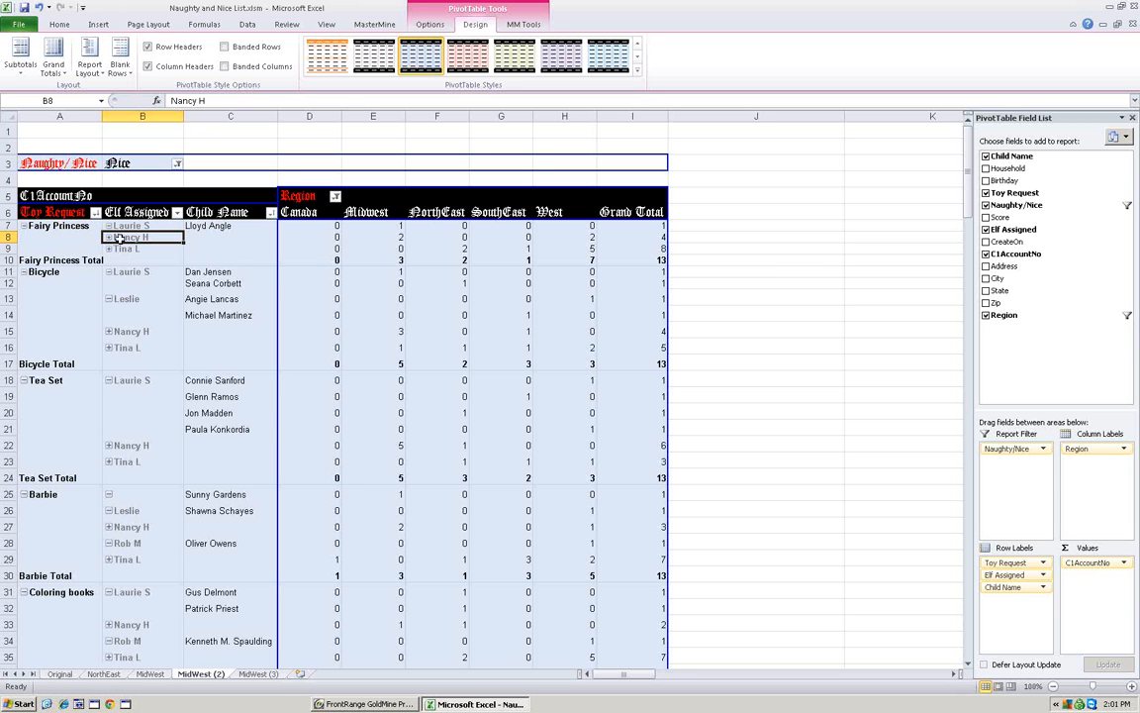
Set the Toy Request field's layout to outline form with the next field's labels in the same column (compact form)
{"action": "right_click", "coordinate": [58, 214]}
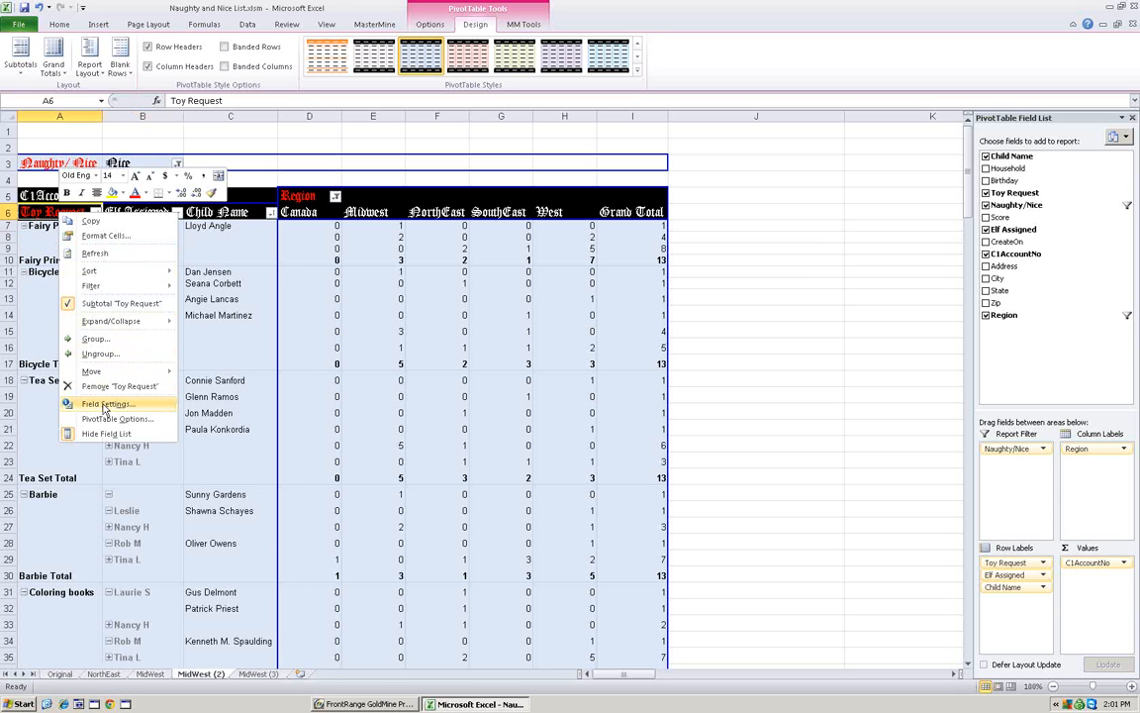
{"action": "left_click", "coordinate": [106, 406]}
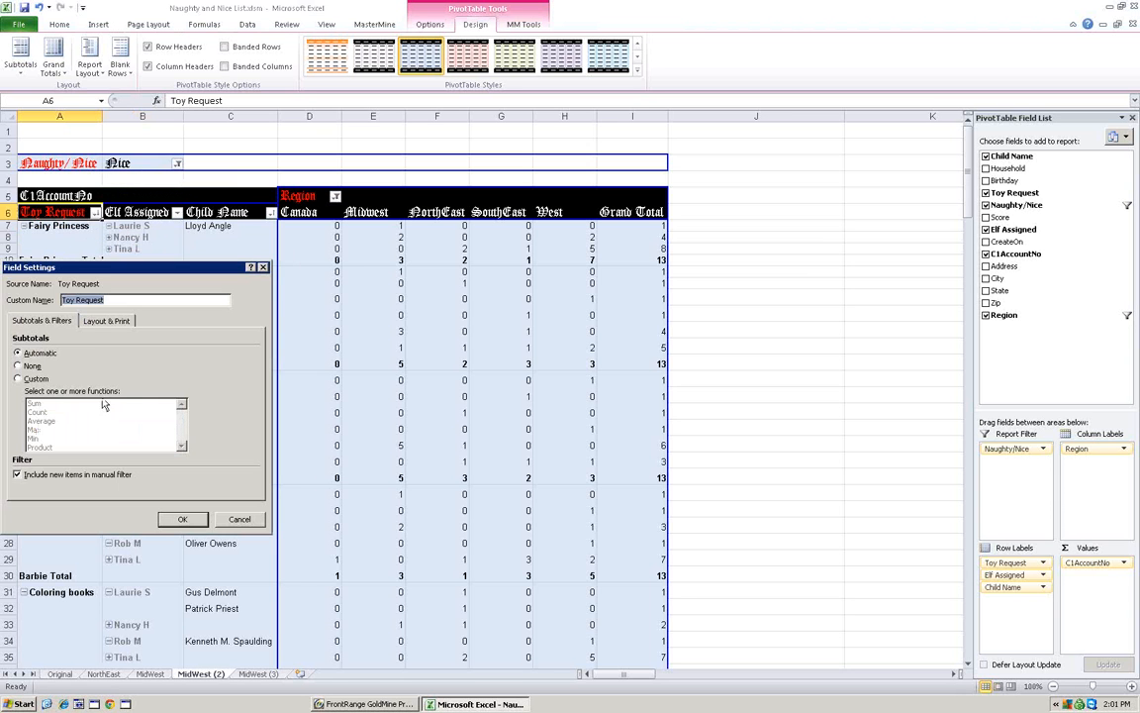
{"action": "left_click", "coordinate": [104, 322]}
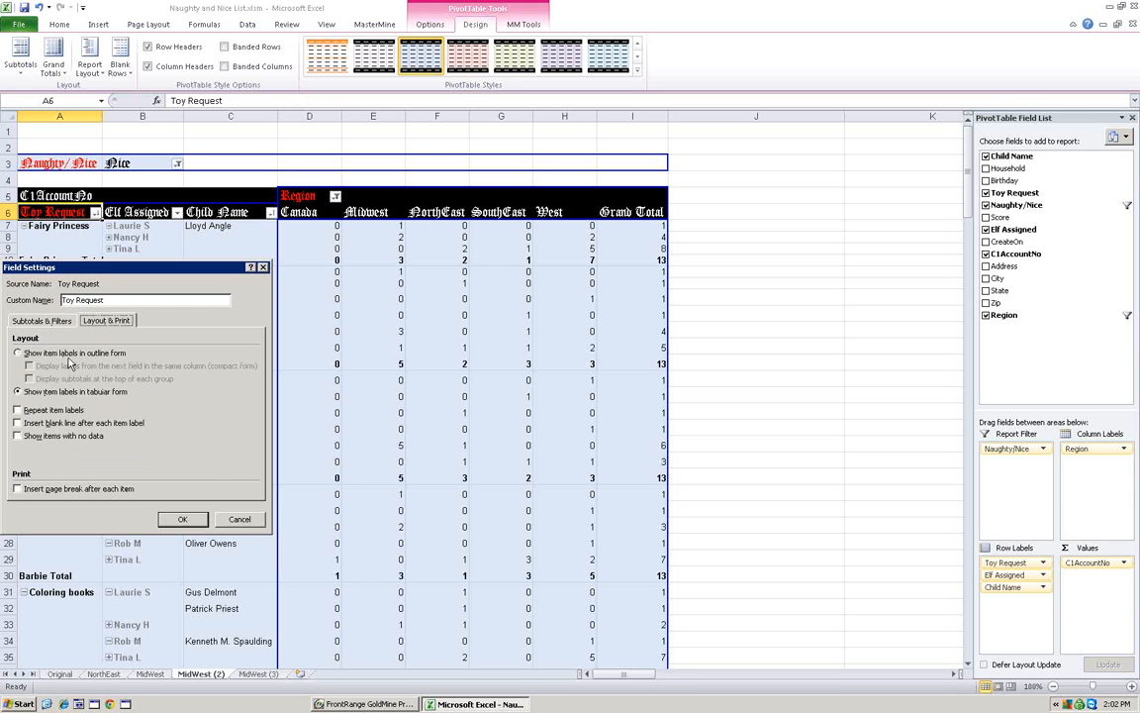
{"action": "left_click", "coordinate": [17, 353]}
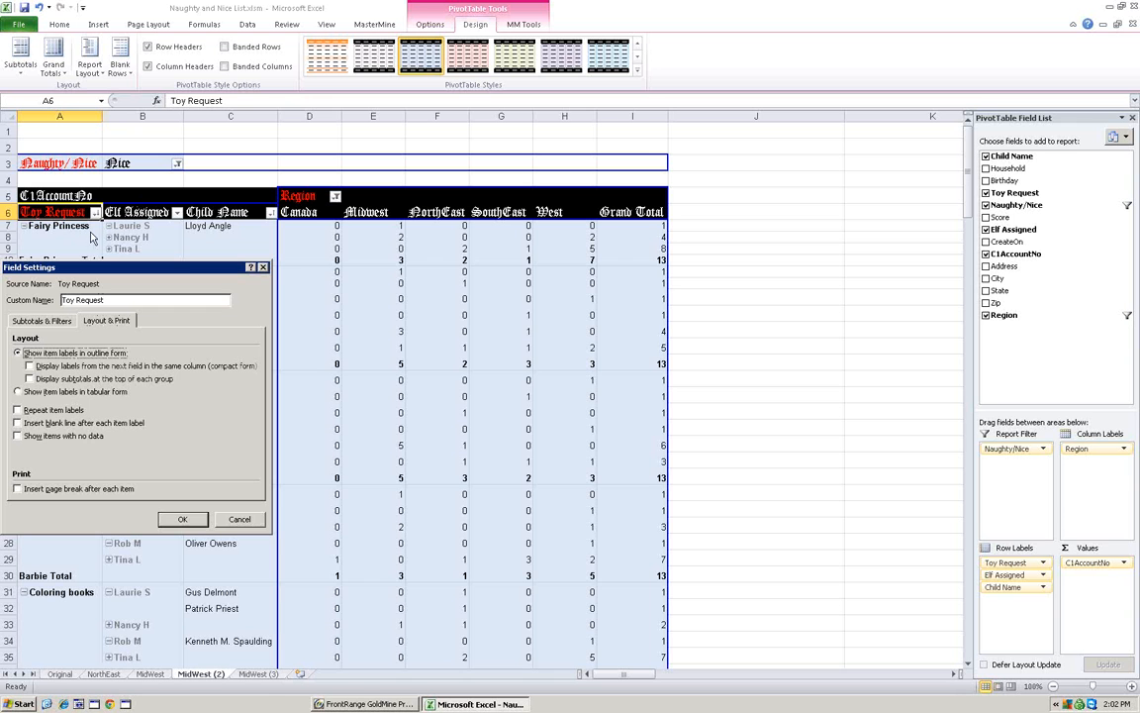
{"action": "left_click", "coordinate": [29, 366]}
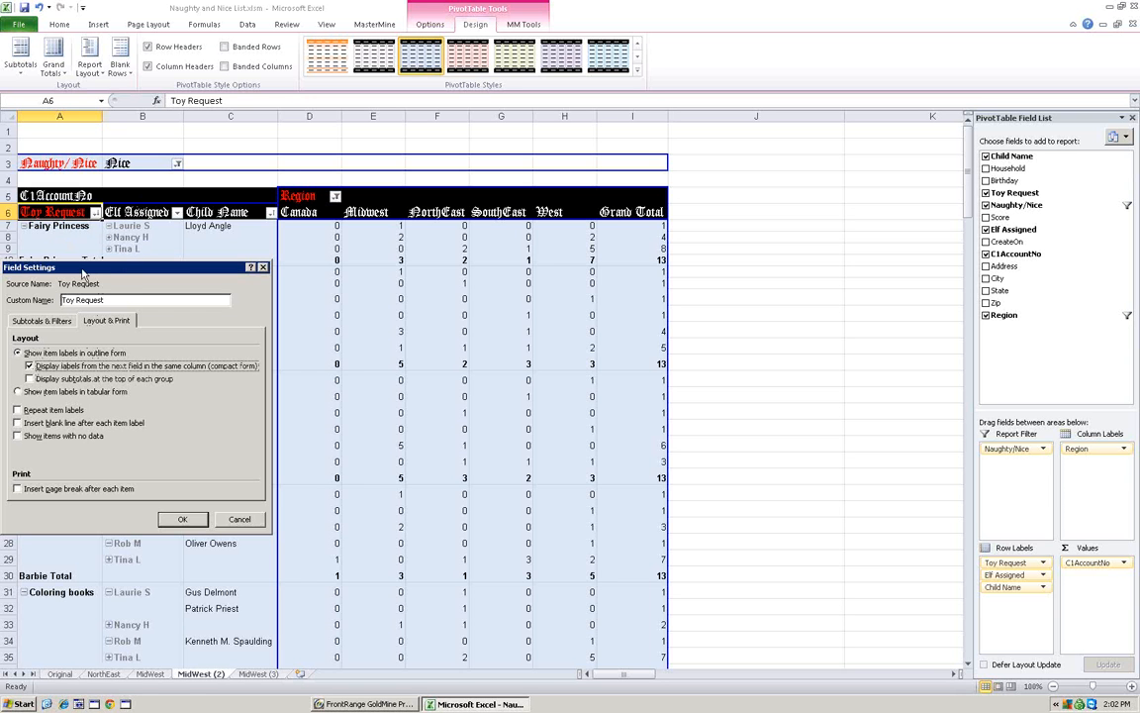
{"action": "left_click", "coordinate": [180, 520]}
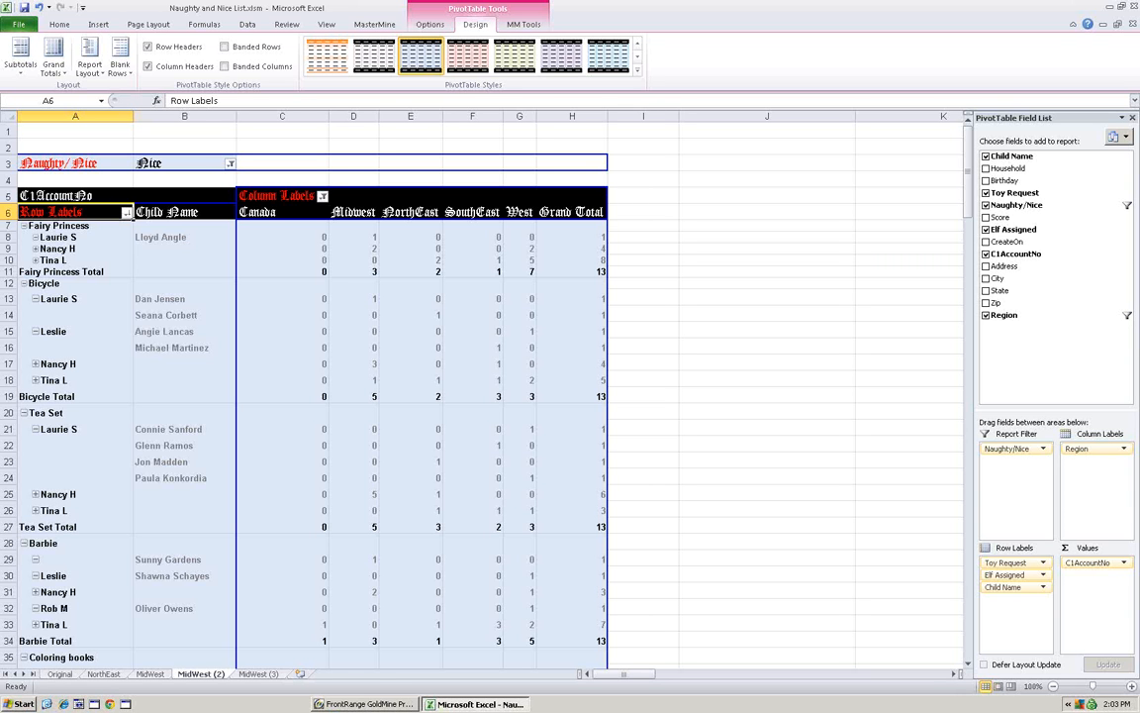
Switch to the PowerPoint slide show of Pivot Tables.pptx
{"action": "key", "text": "alt+Tab"}
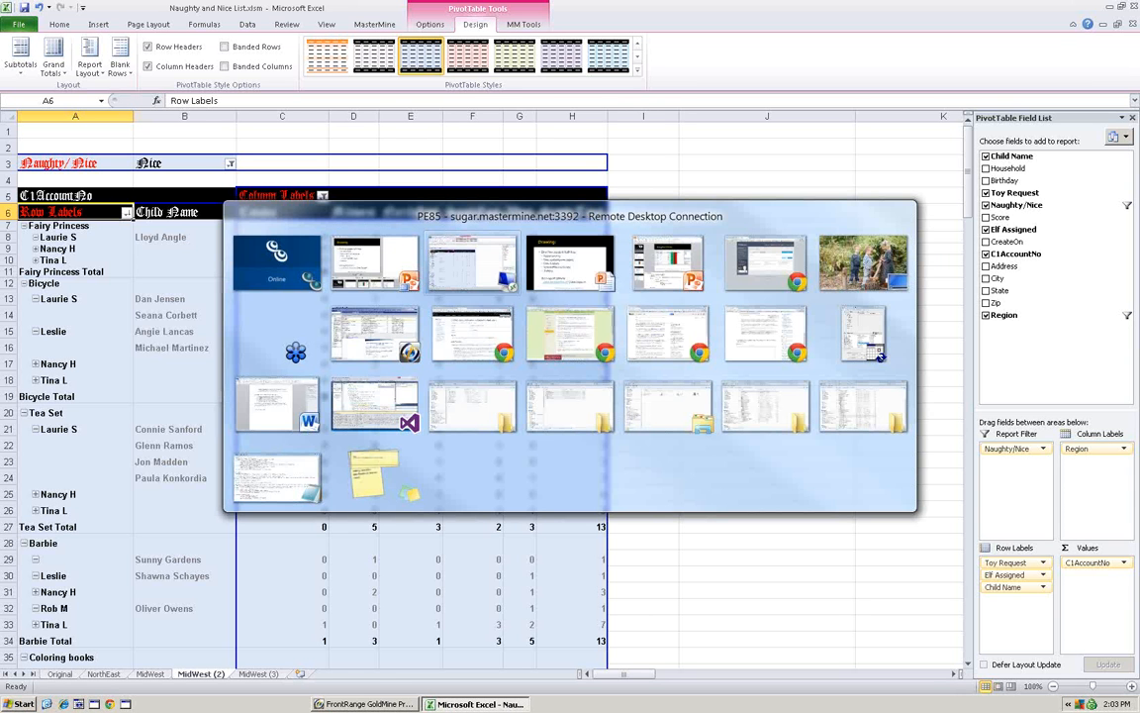
{"action": "key", "text": "alt+Tab"}
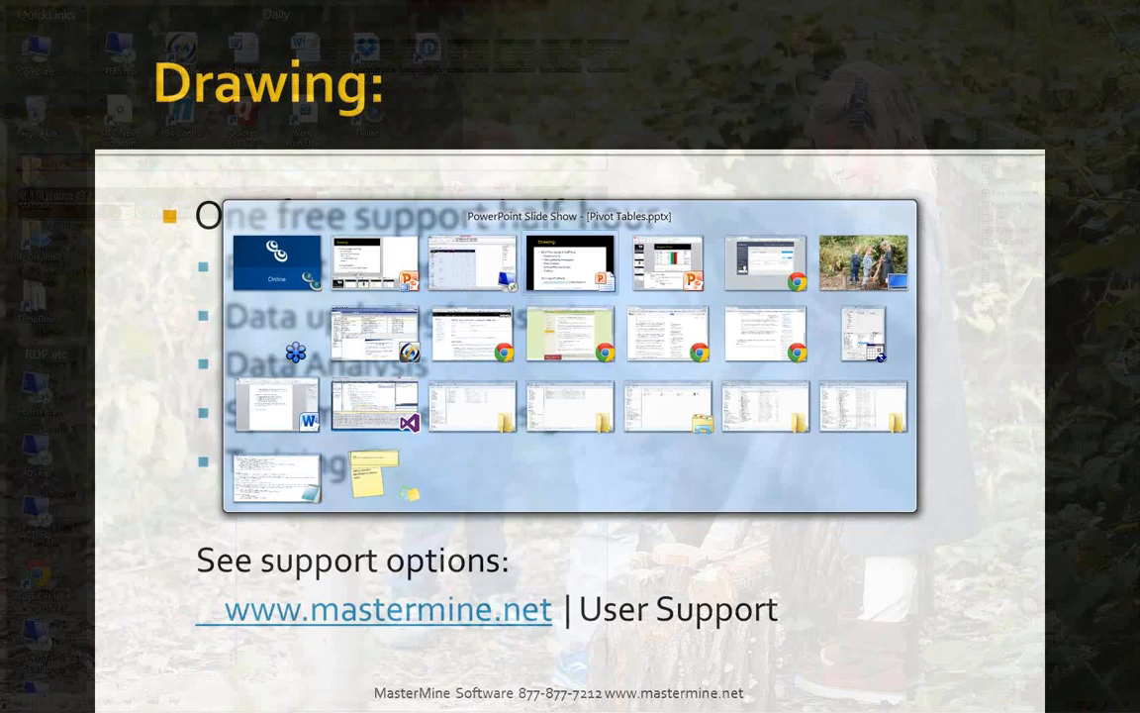